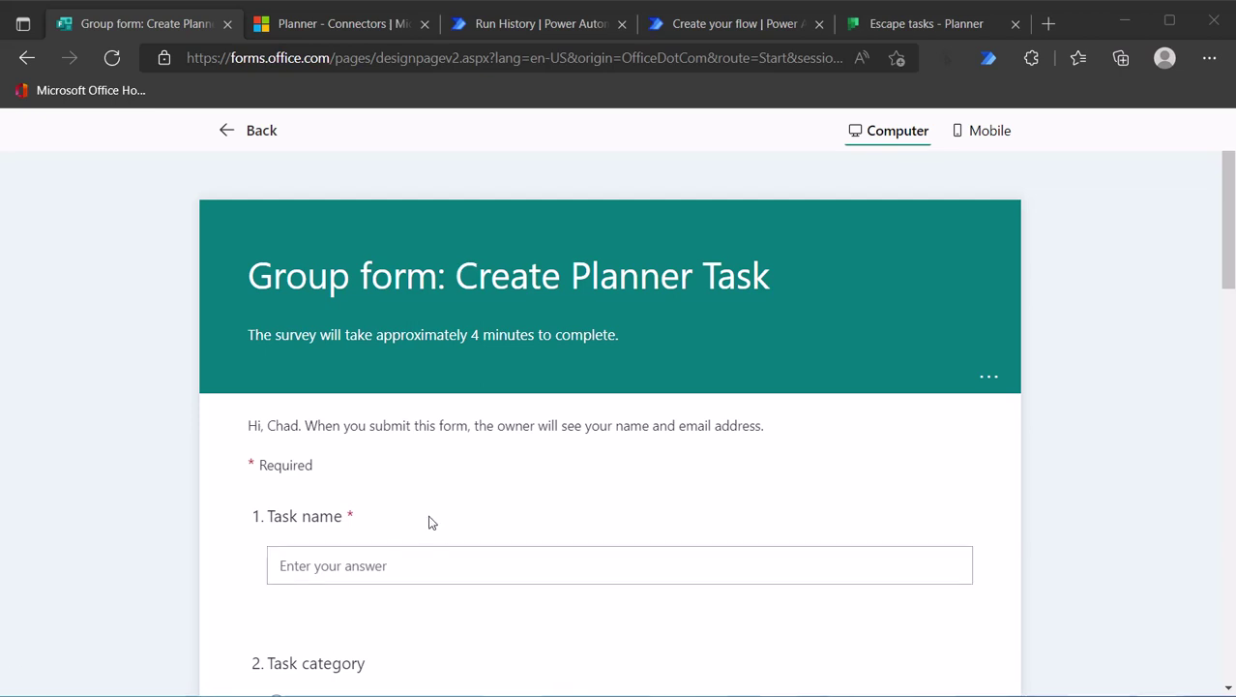
Review the questions in the form preview, and check the Planner connector documentation on task priority values
scroll(431, 522, "down", 4)
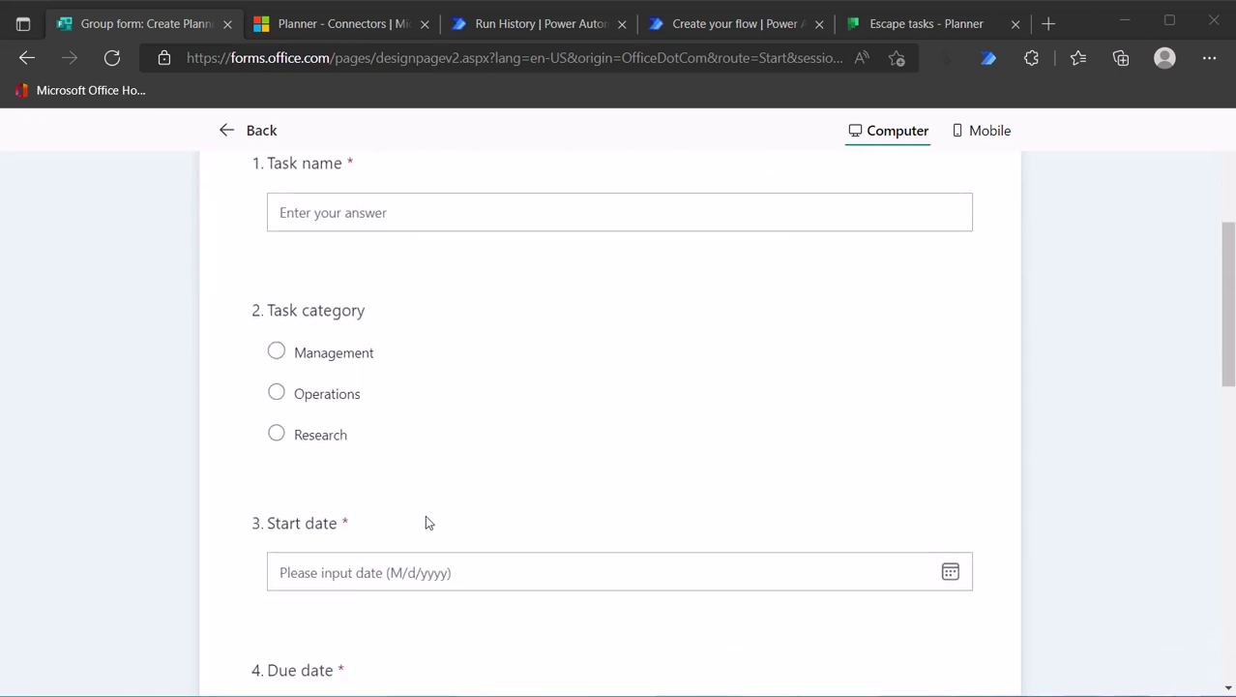
scroll(429, 522, "down", 2)
scroll(426, 523, "down", 1)
scroll(422, 523, "down", 2)
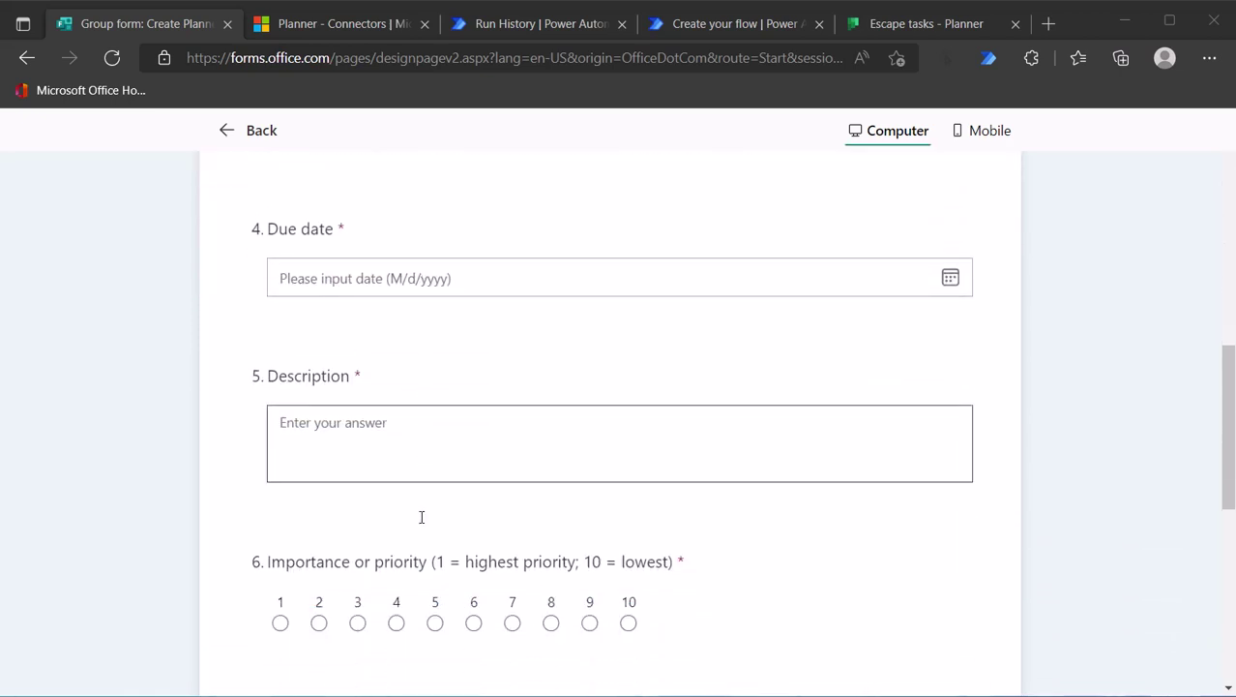
scroll(424, 520, "down", 1)
scroll(432, 517, "down", 1)
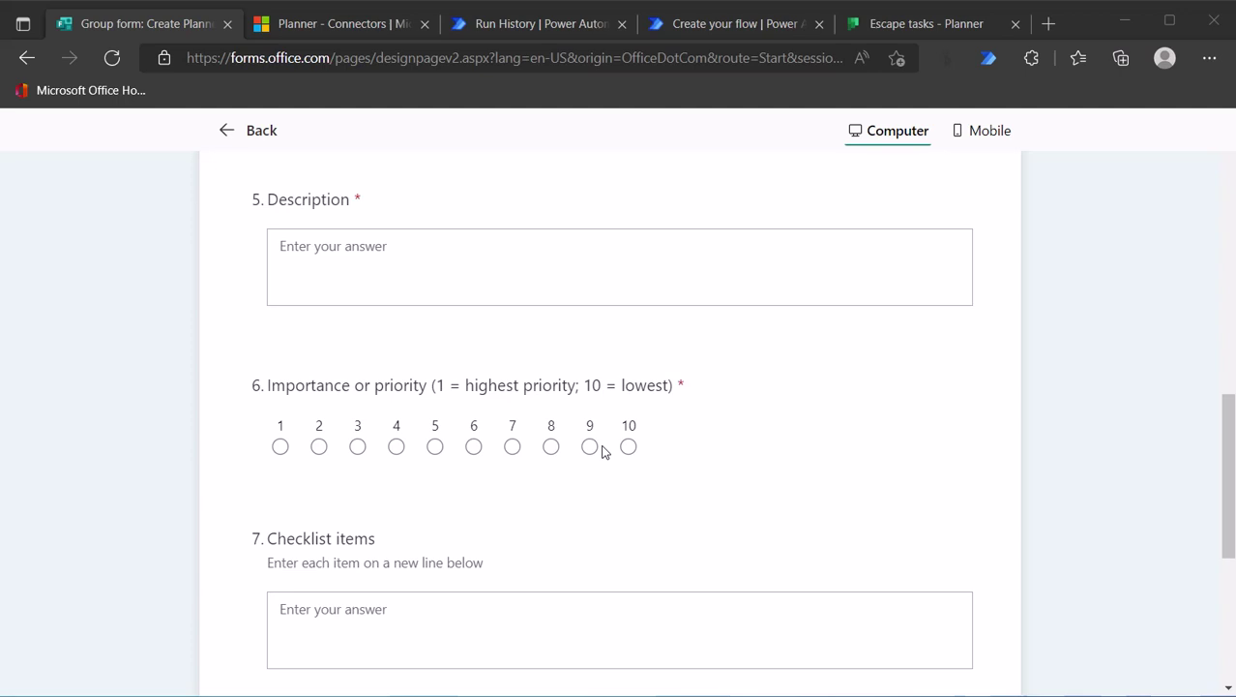
left_click(336, 26)
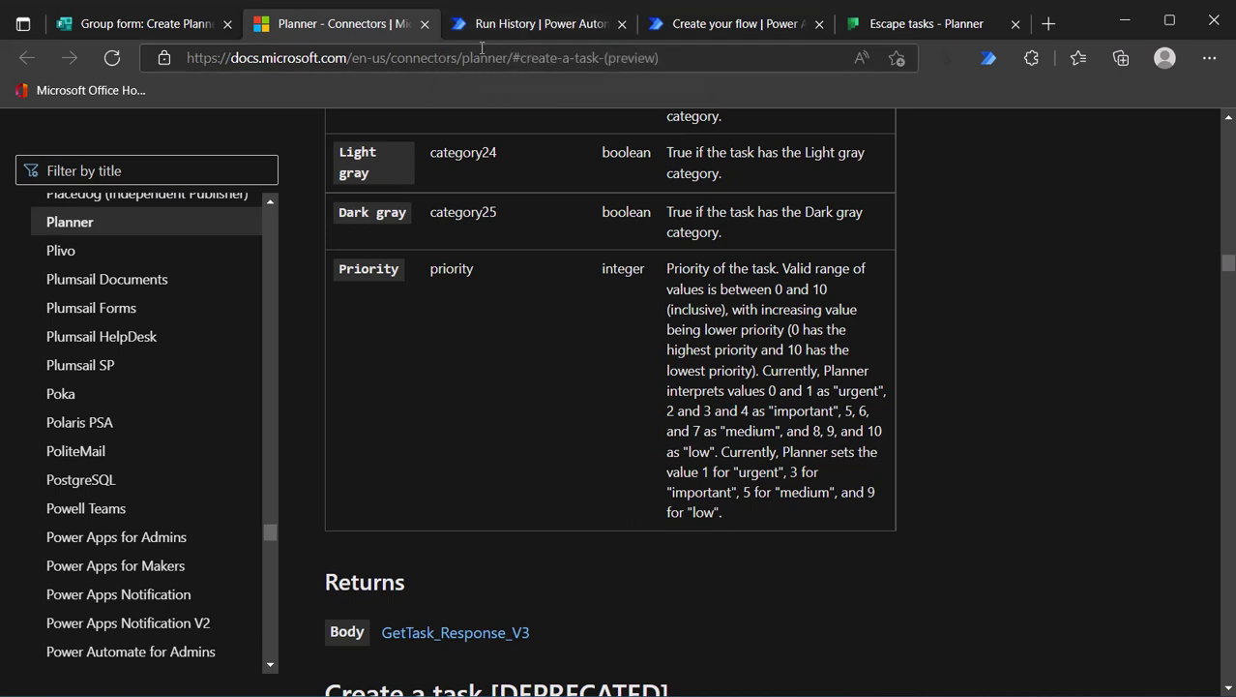
Return to the form's editing view and delete the "Importance or priority" rating question with its response data
left_click(136, 25)
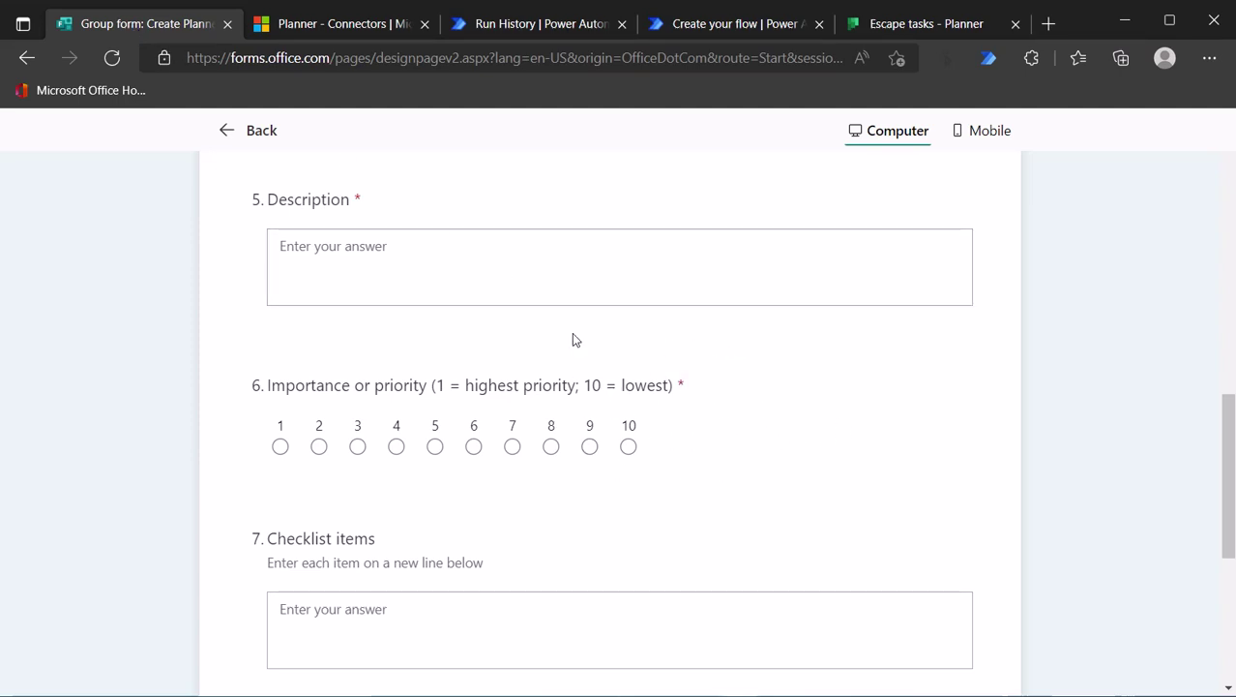
left_click(229, 134)
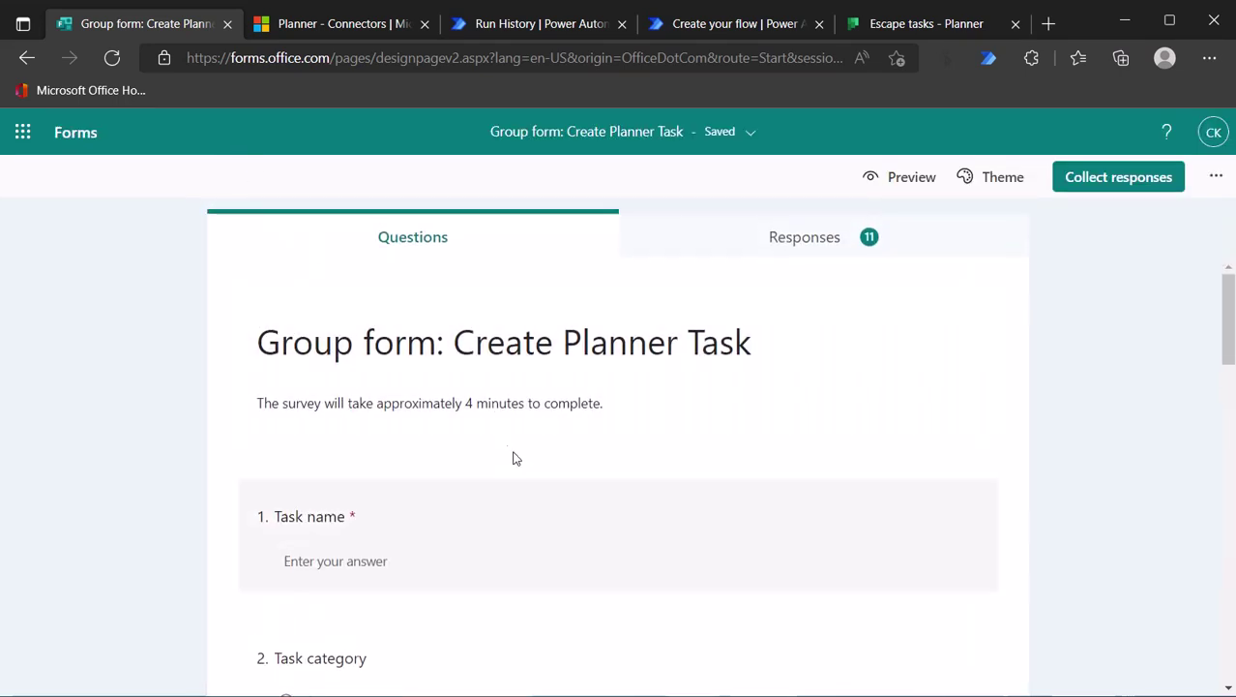
scroll(524, 466, "down", 7)
scroll(471, 412, "down", 3)
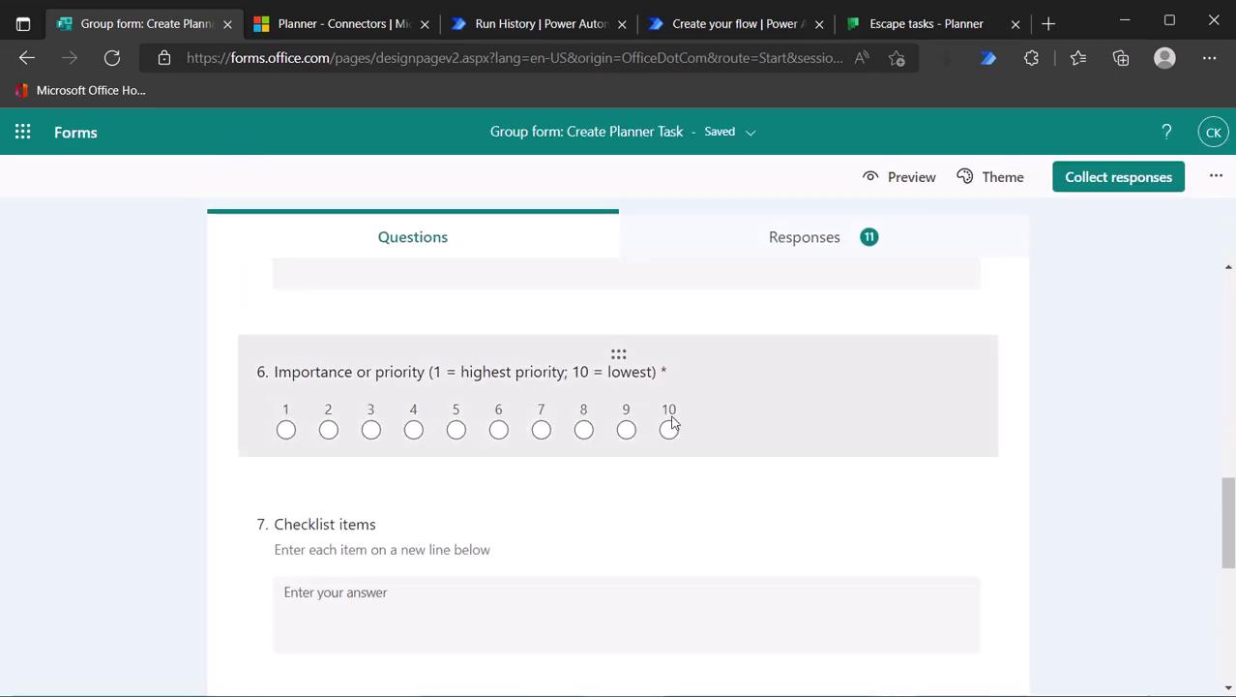
left_click(750, 416)
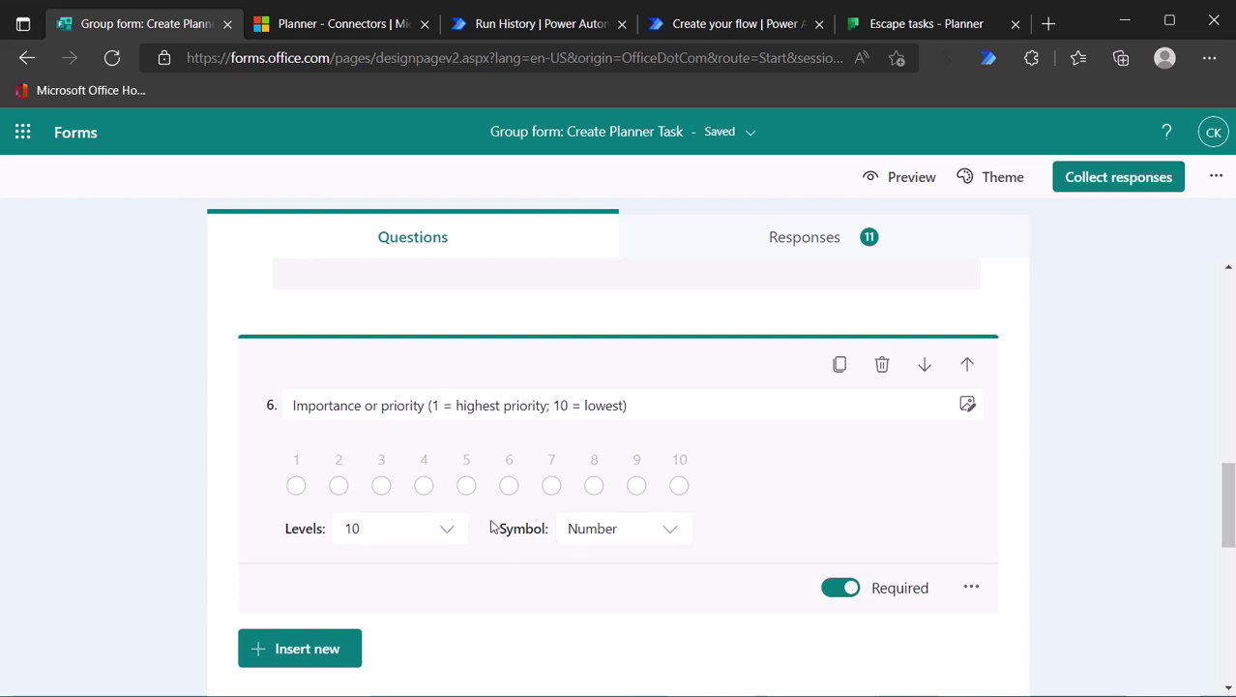
left_click(975, 591)
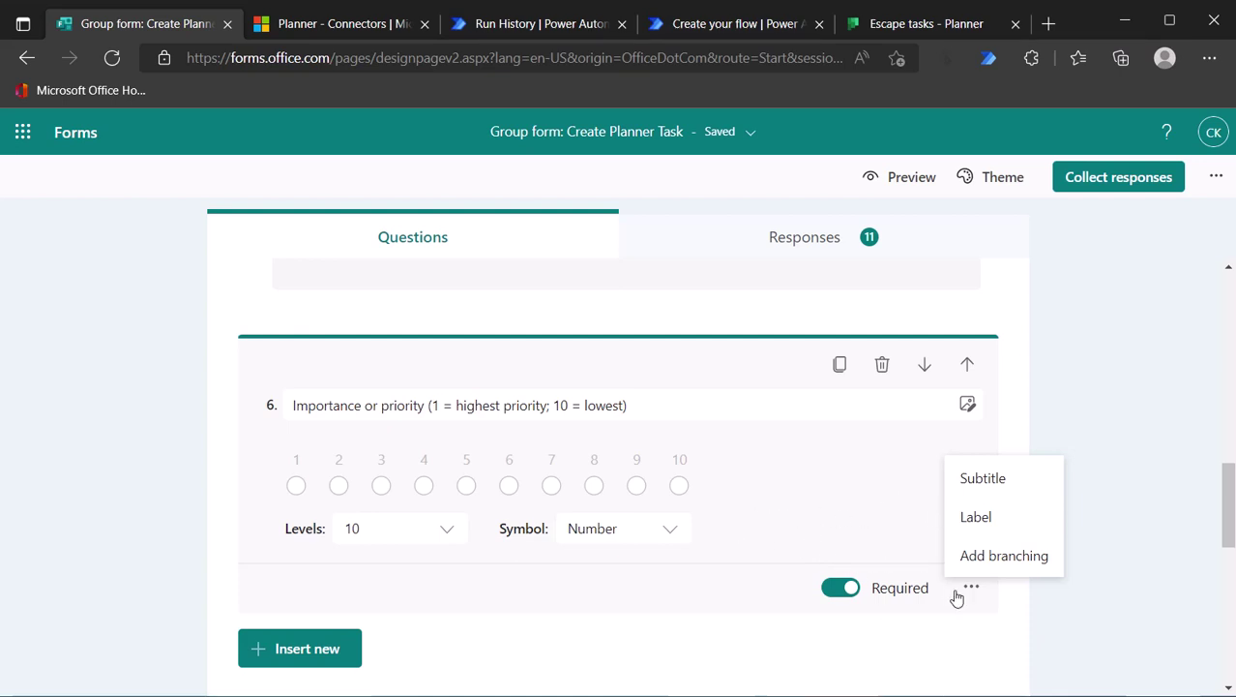
left_click(785, 479)
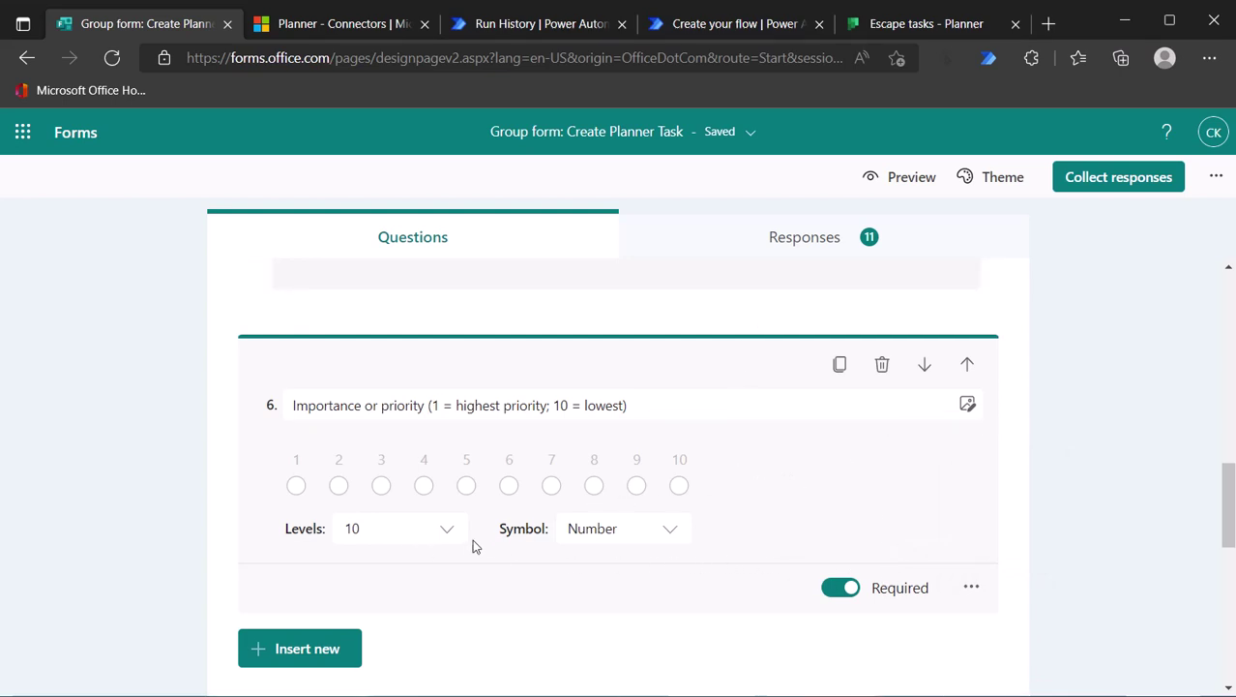
left_click(881, 365)
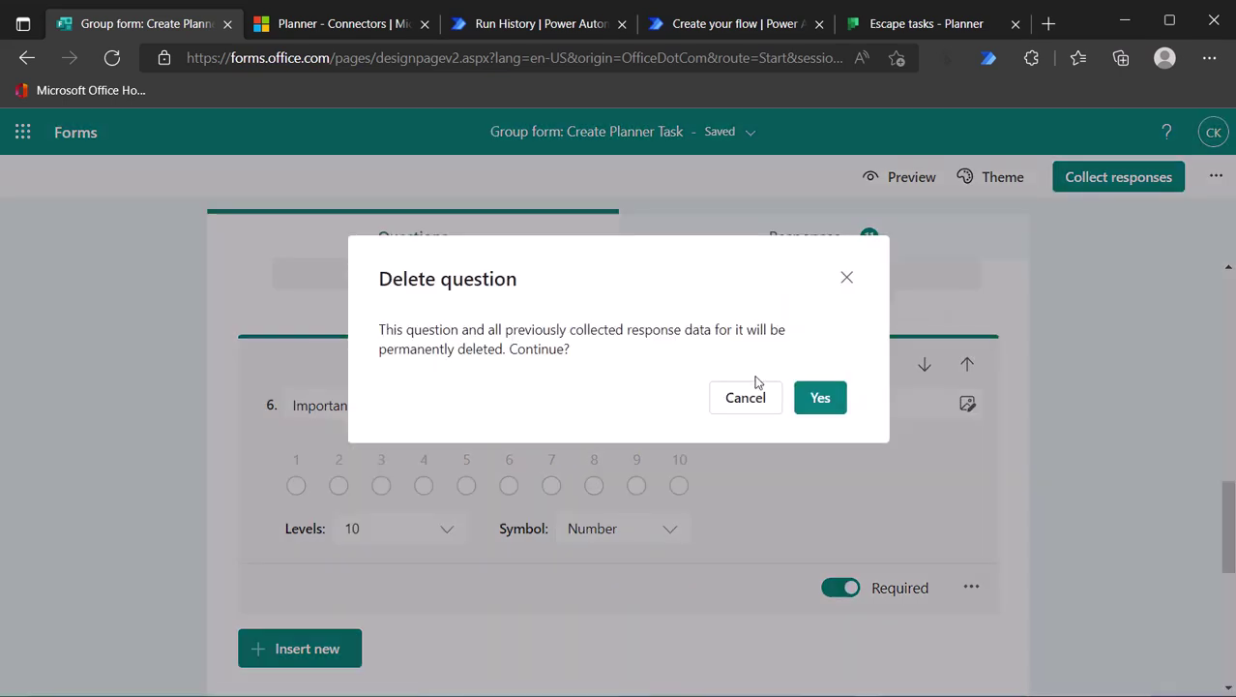
left_click(821, 399)
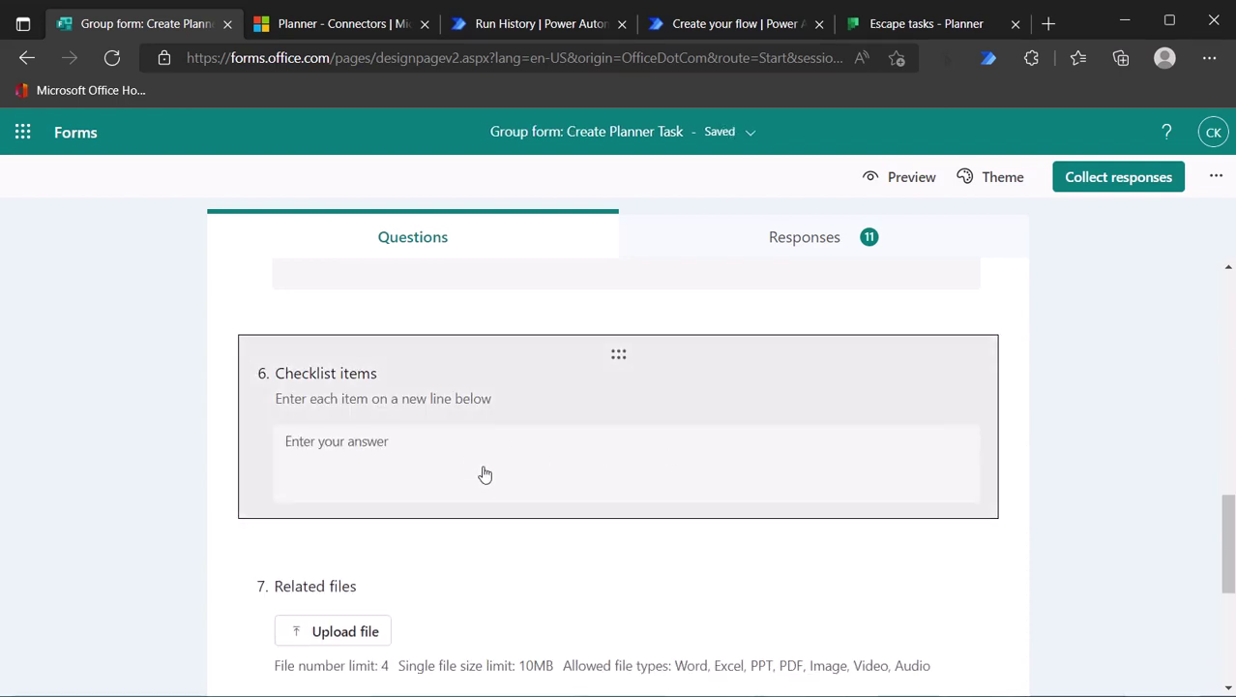
Insert a choice question titled "Priority" directly after the Description question
scroll(607, 418, "up", 1)
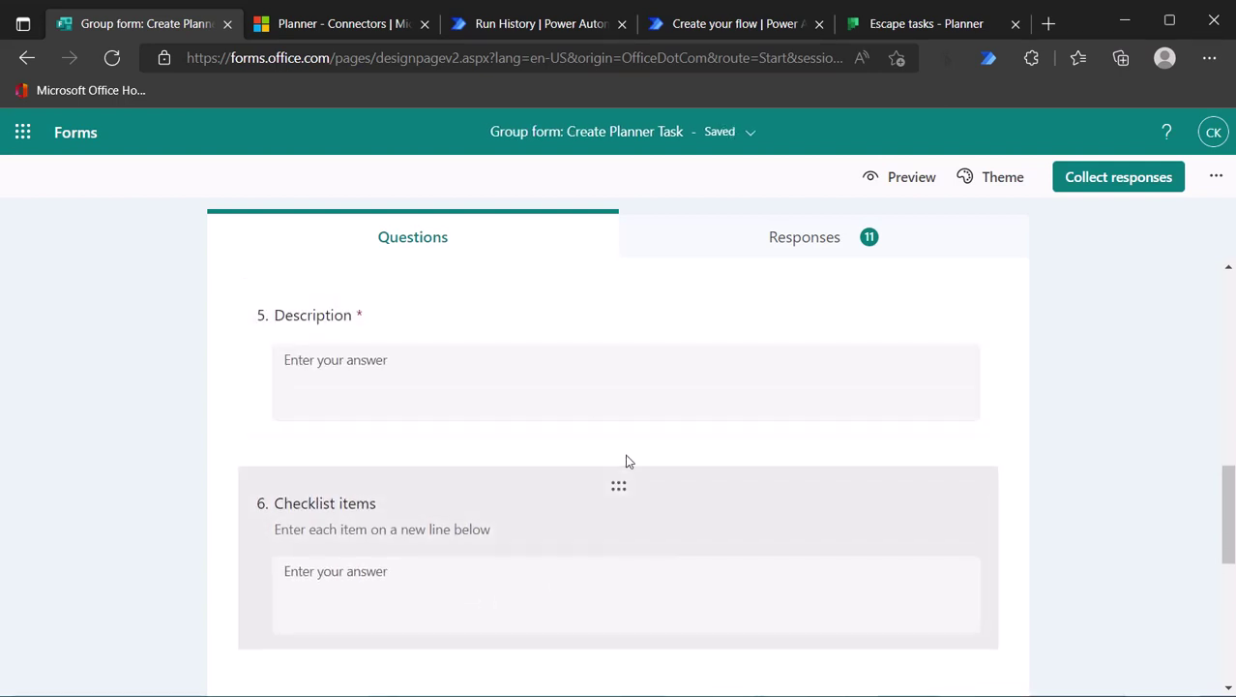
left_click(671, 319)
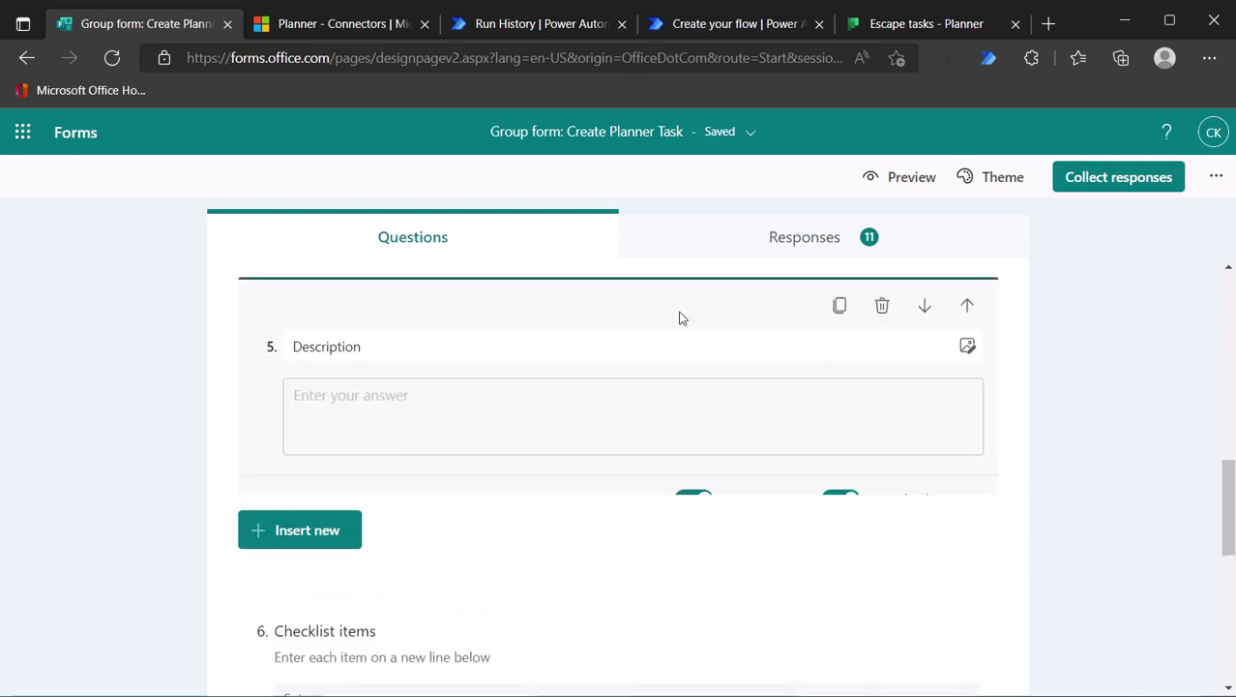
left_click(331, 561)
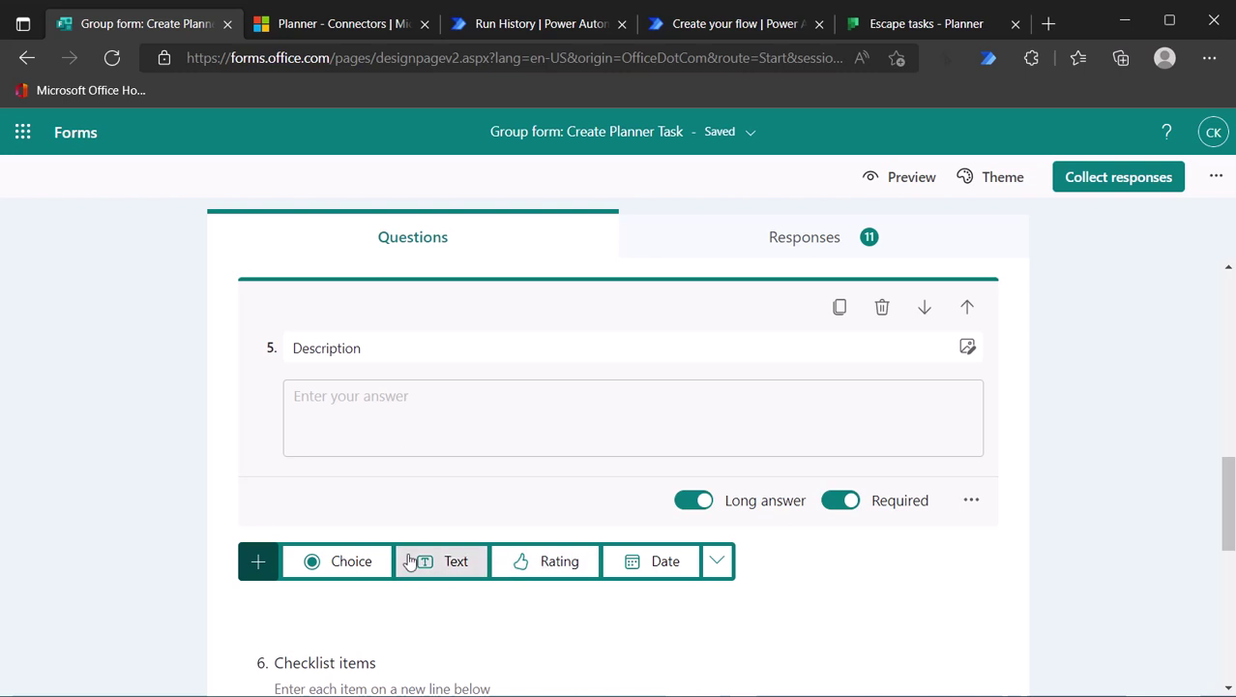
left_click(339, 561)
left_click(416, 535)
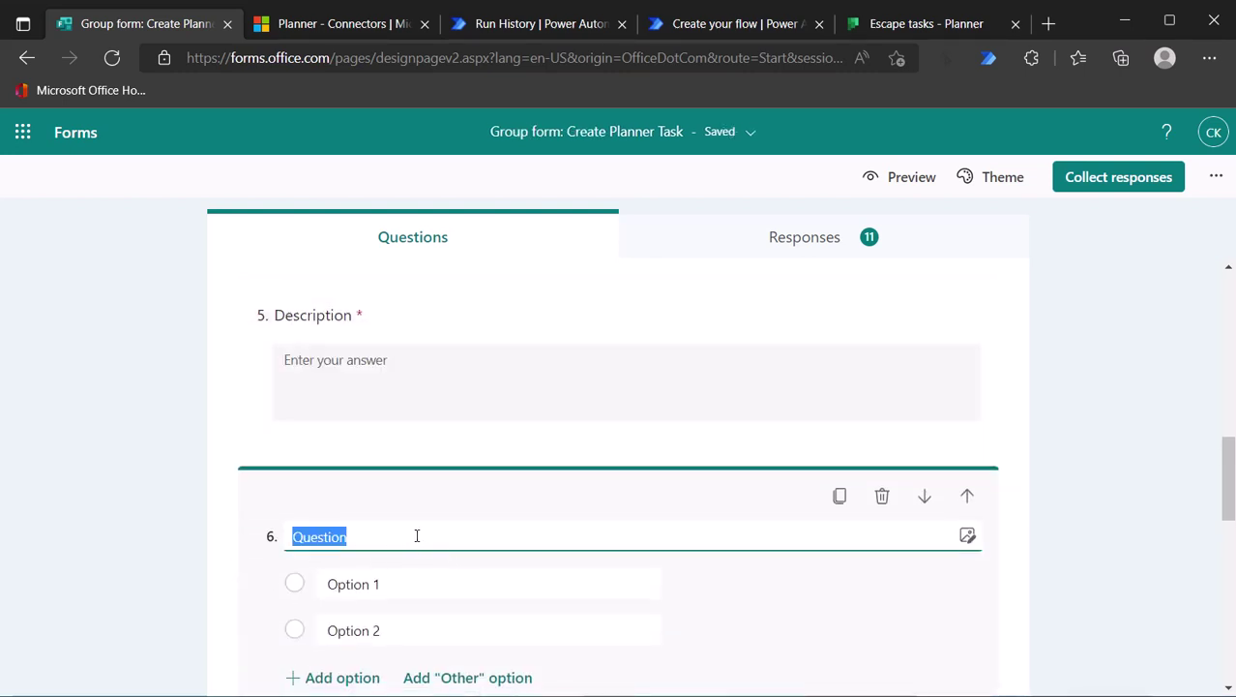
type("Priority")
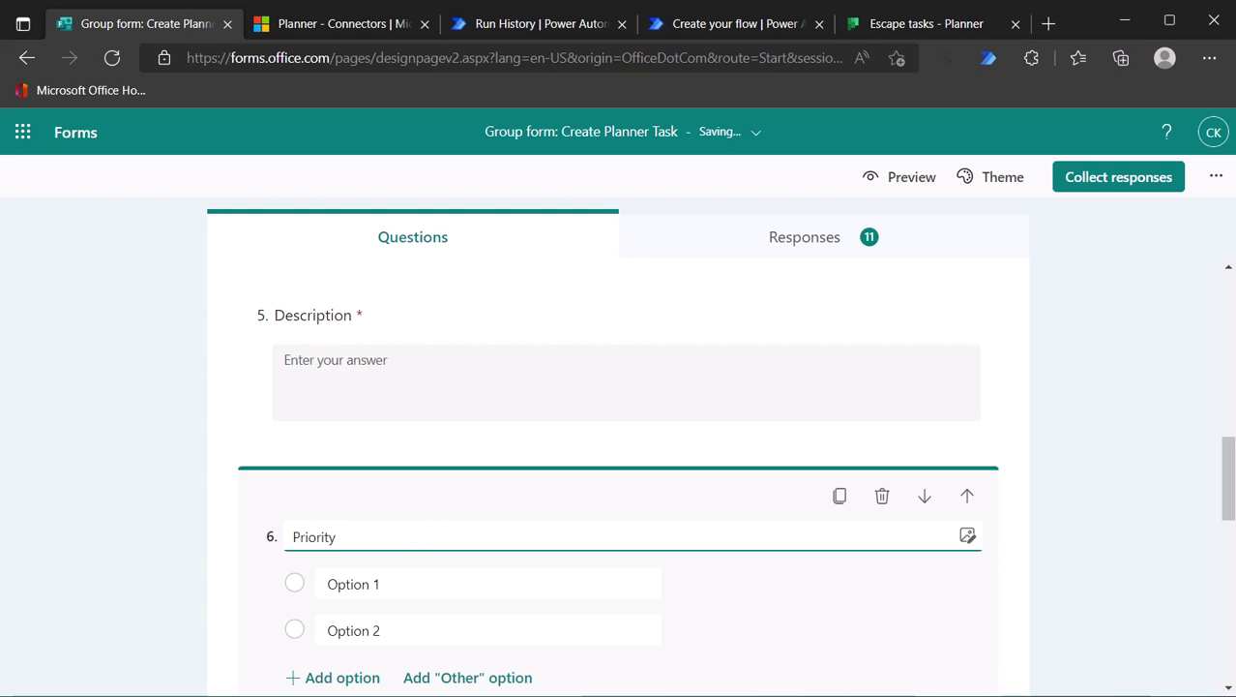
Switch to the Escape tasks plan in Planner and add a task named "task" to the To do bucket
left_click(910, 24)
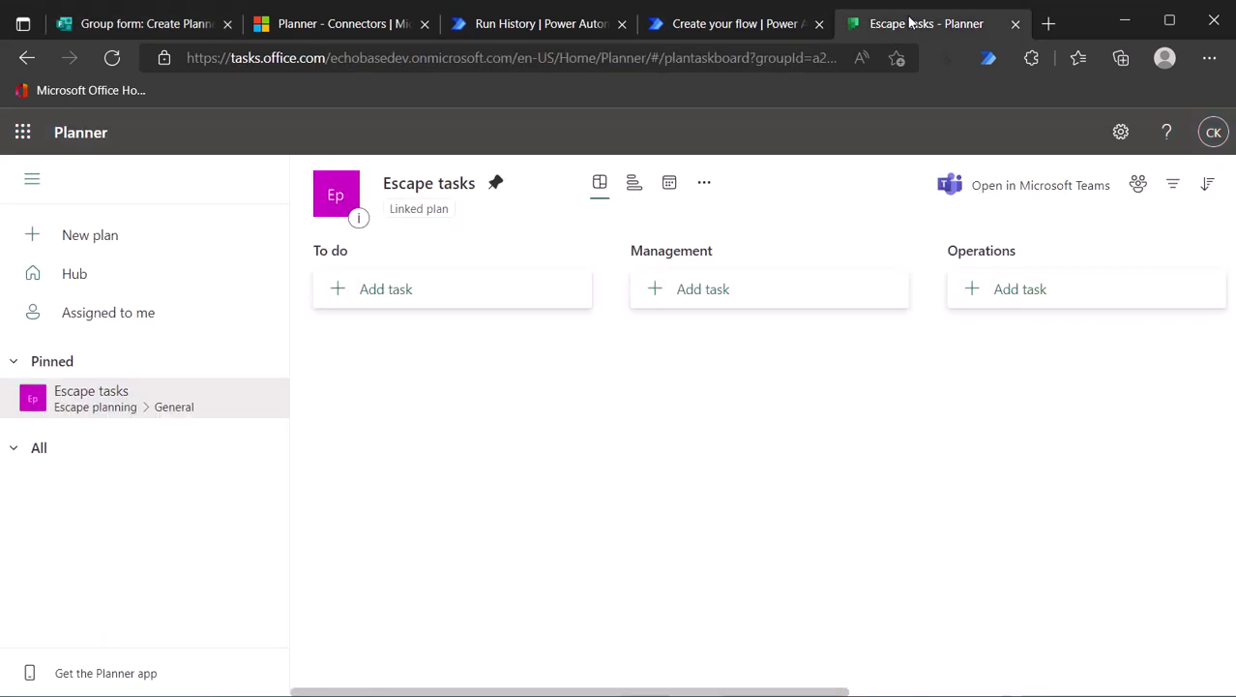
left_click(385, 292)
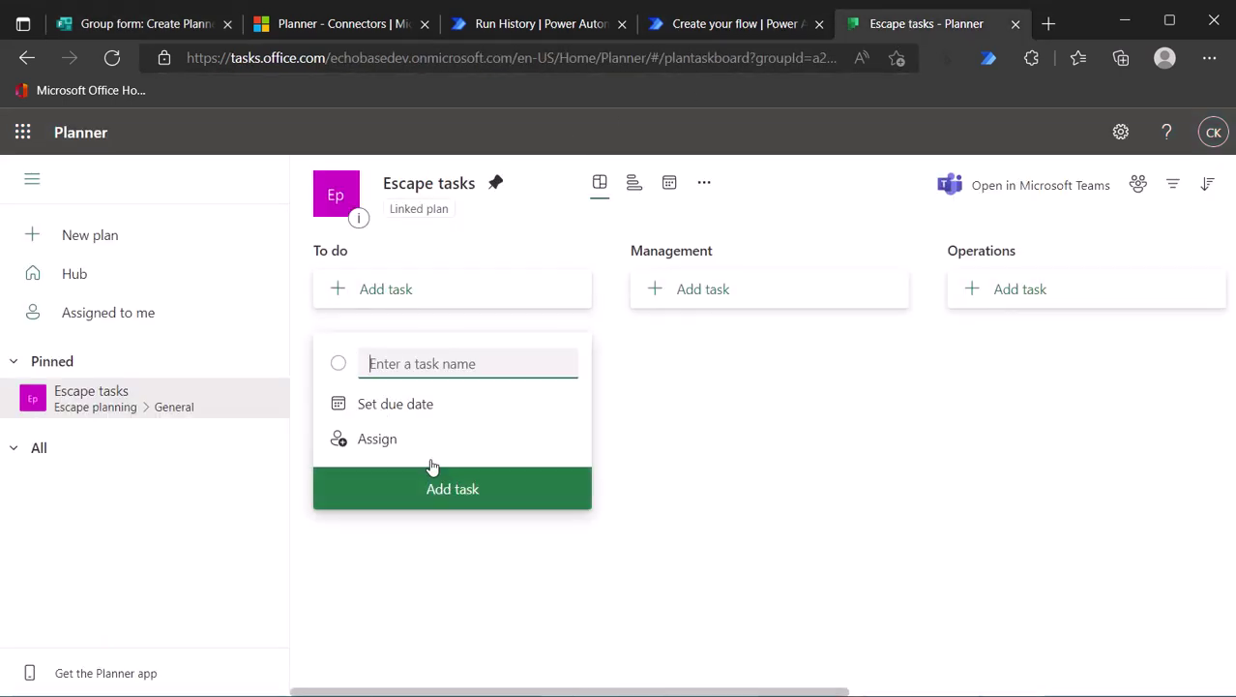
type("task")
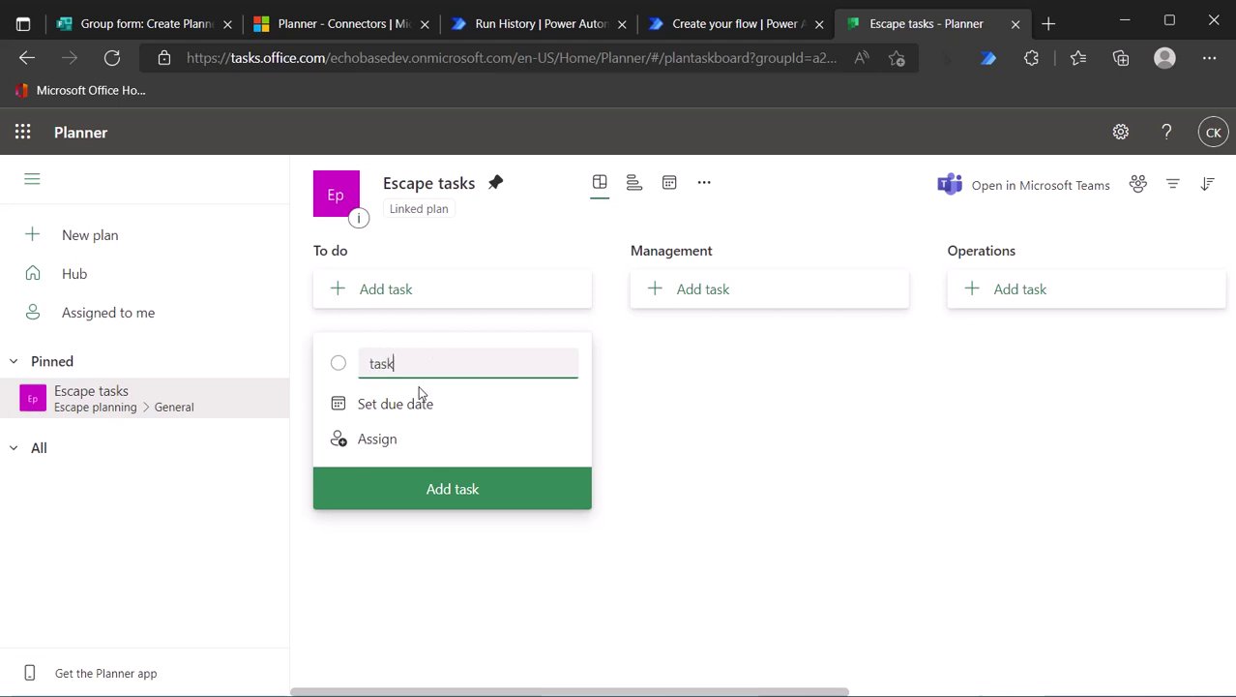
key("Return")
key("Escape")
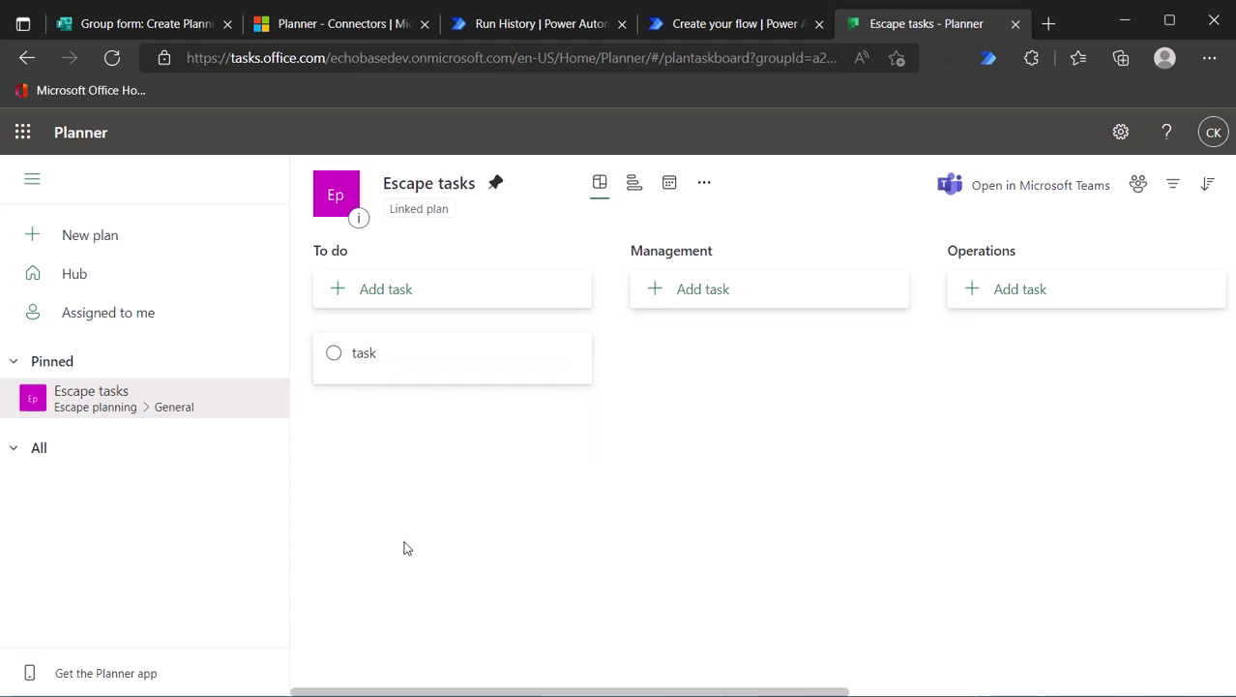
Examine the available priority choices in the details of the new task, leaving its priority as is
left_click(424, 372)
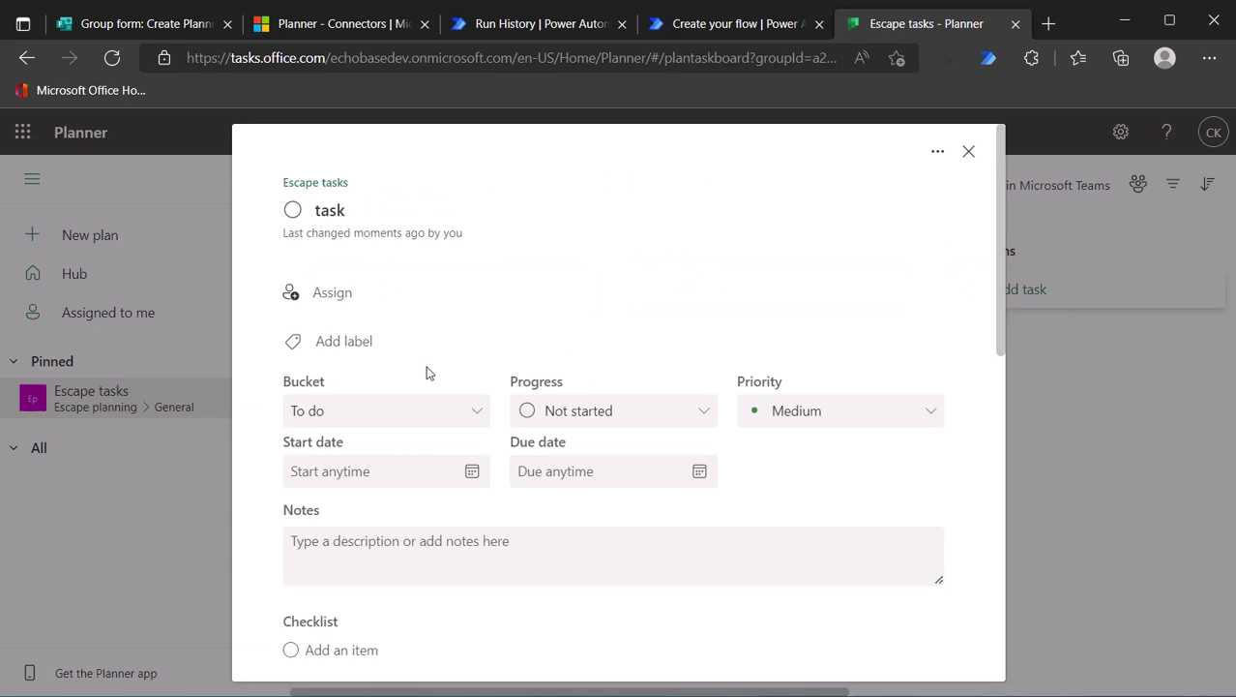
left_click(849, 413)
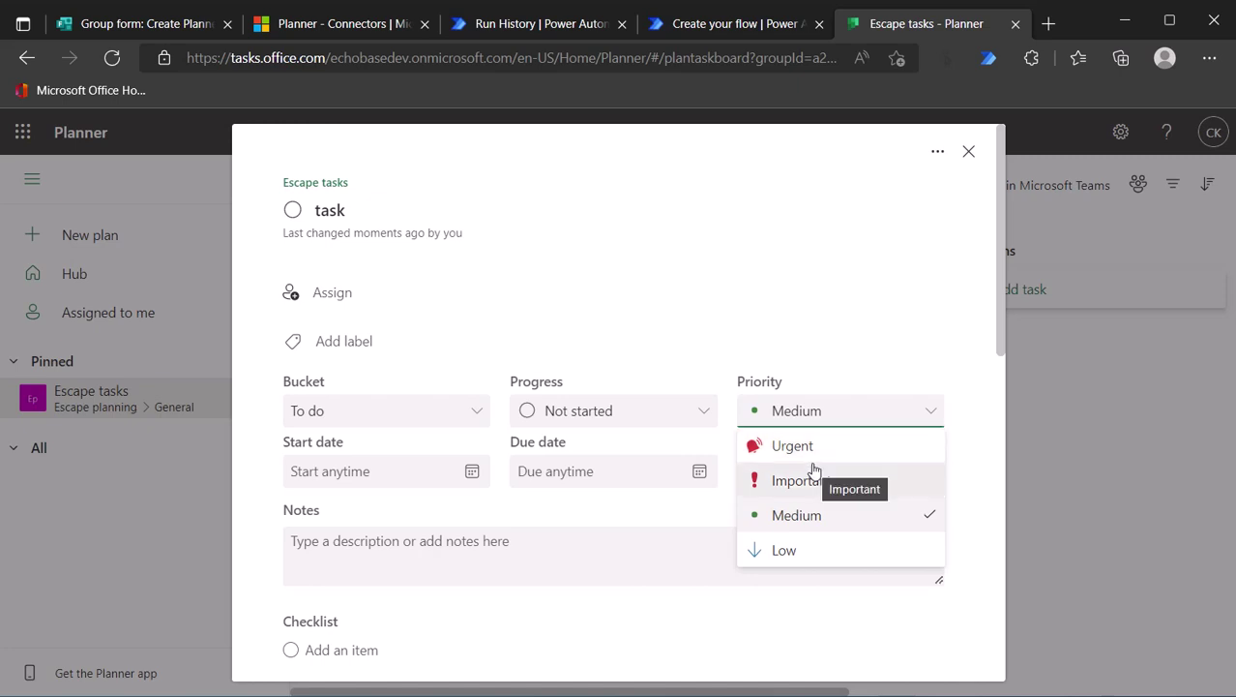
left_click(968, 151)
left_click(968, 151)
Switch back to the form and name the Priority question's first two options "Medium" and "Important"
left_click(145, 23)
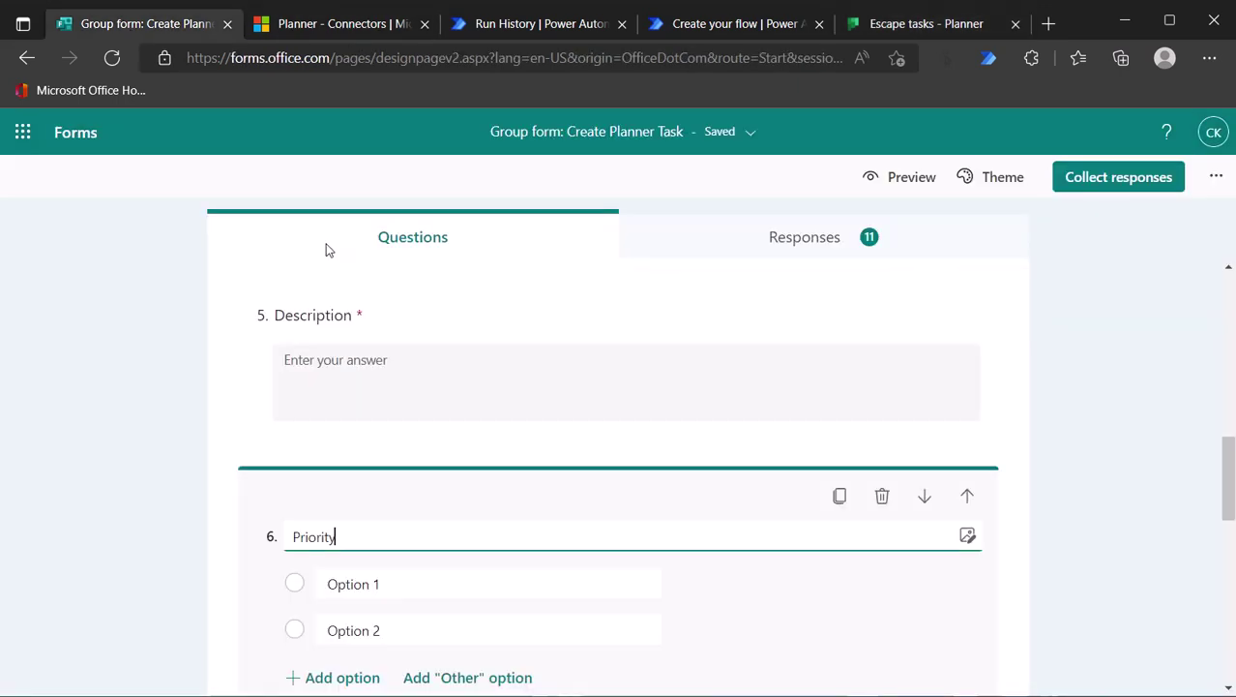
left_click(356, 576)
type("Medium")
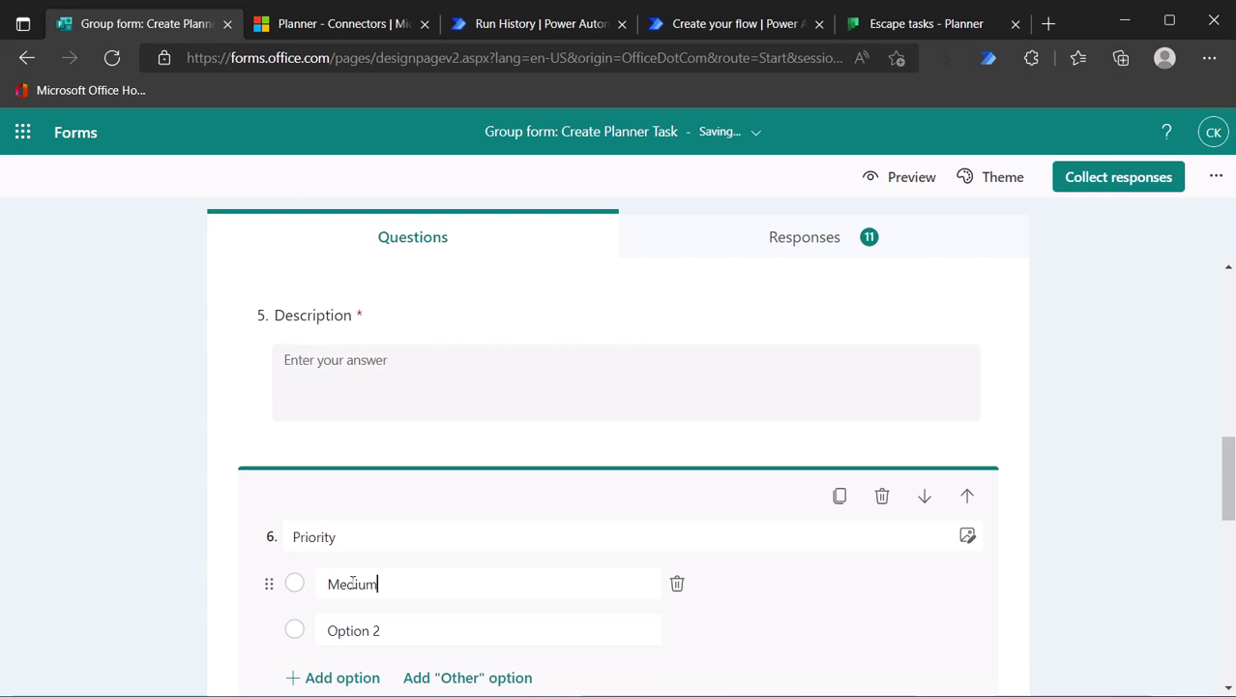
left_click(358, 627)
key("BackSpace")
type("Important")
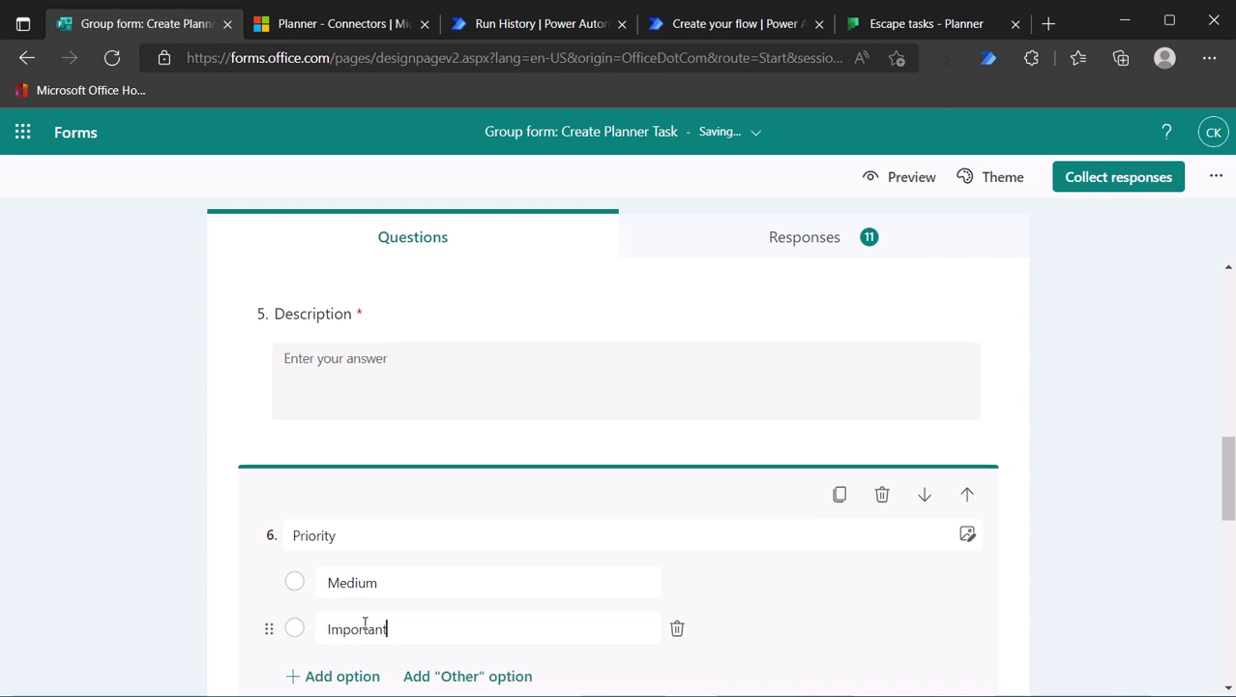
Add two more options, "Urgent" and "Low", to the Priority question
scroll(358, 618, "down", 1)
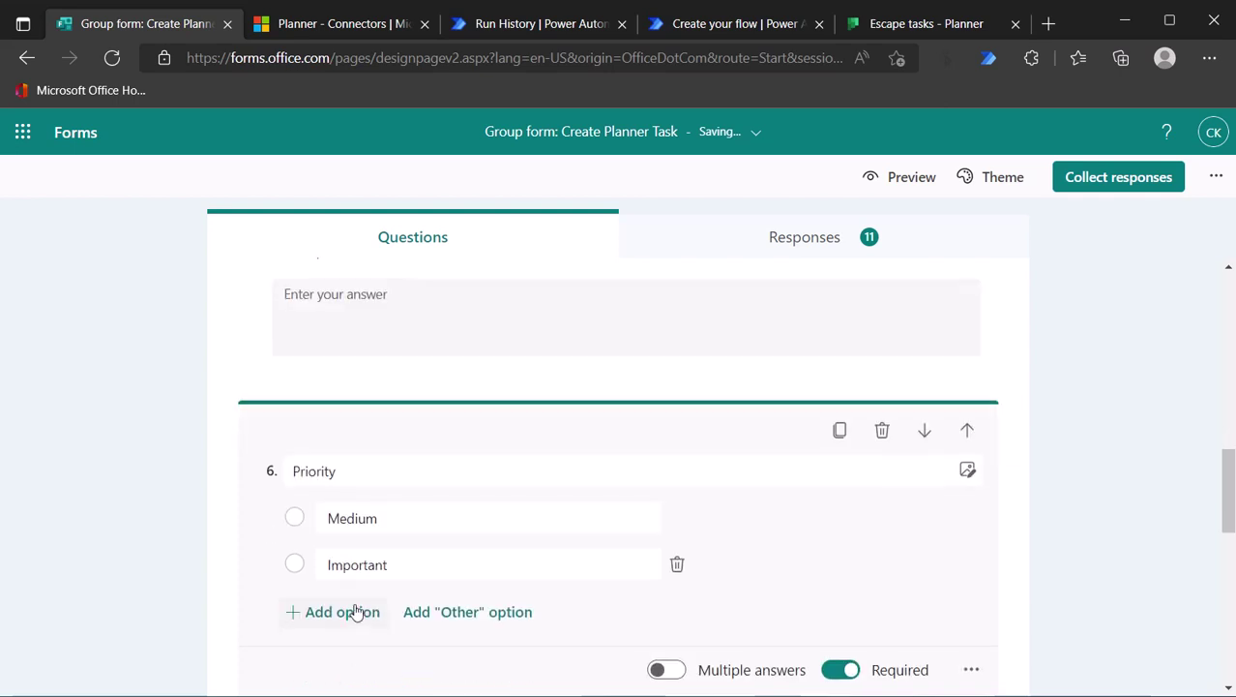
left_click(354, 611)
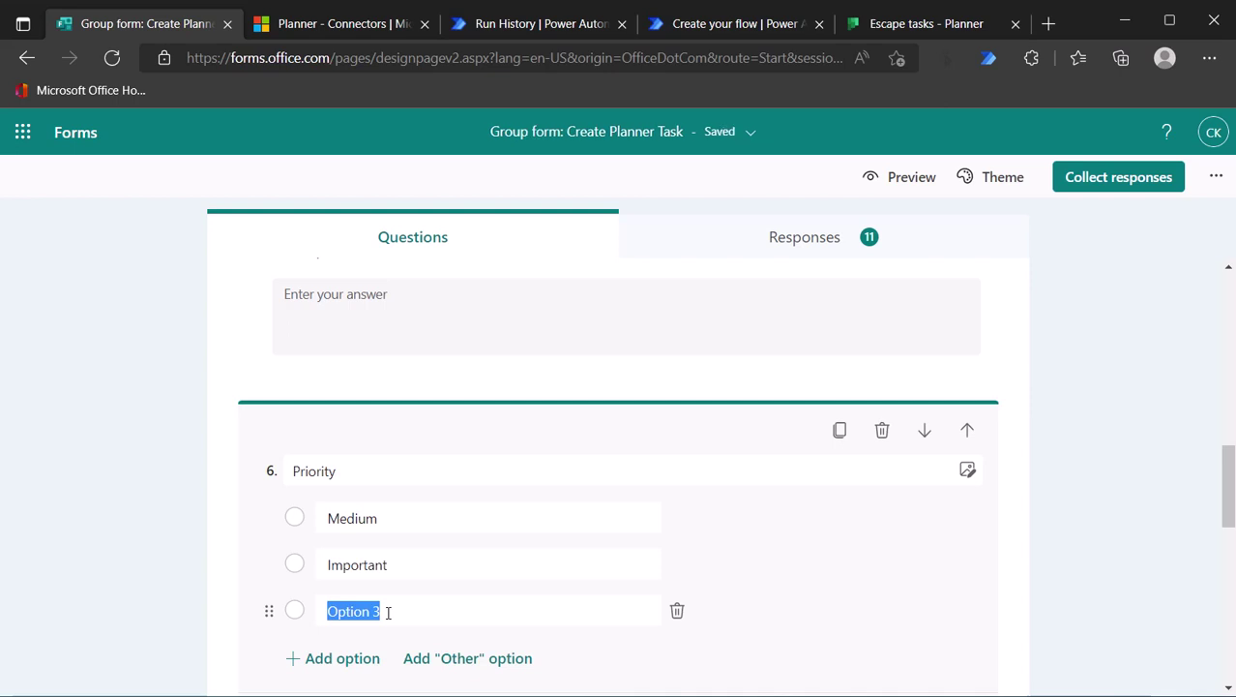
type("Urgent")
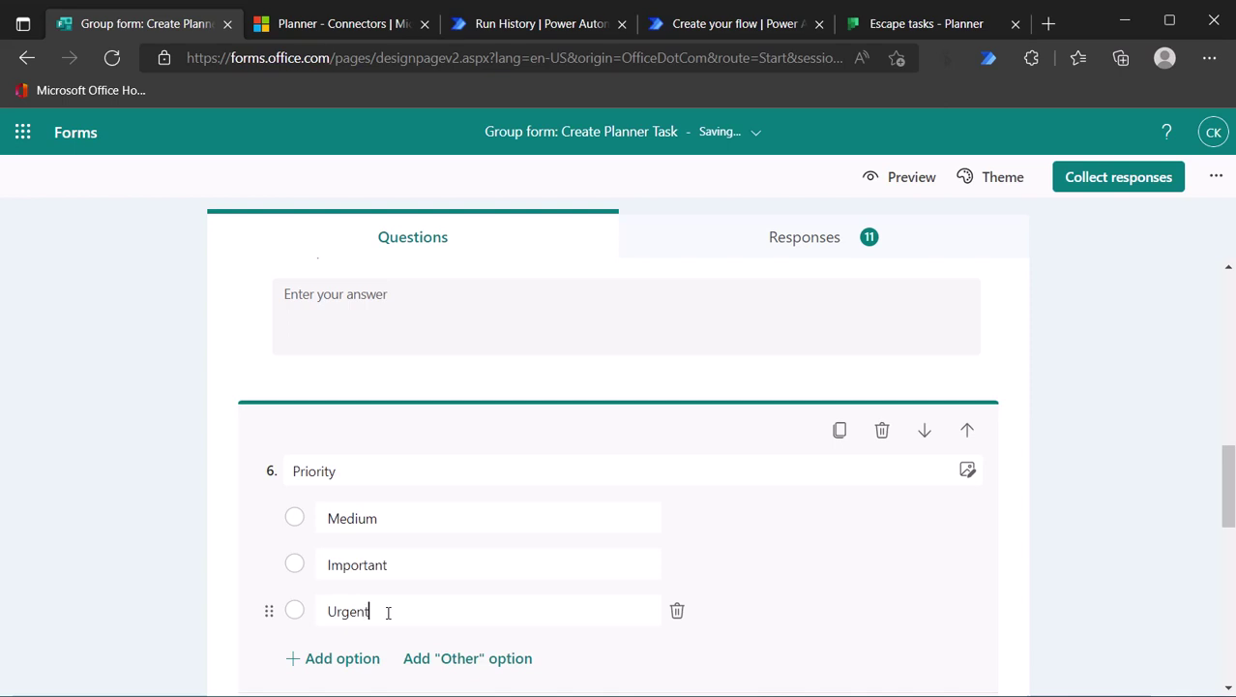
key("Return")
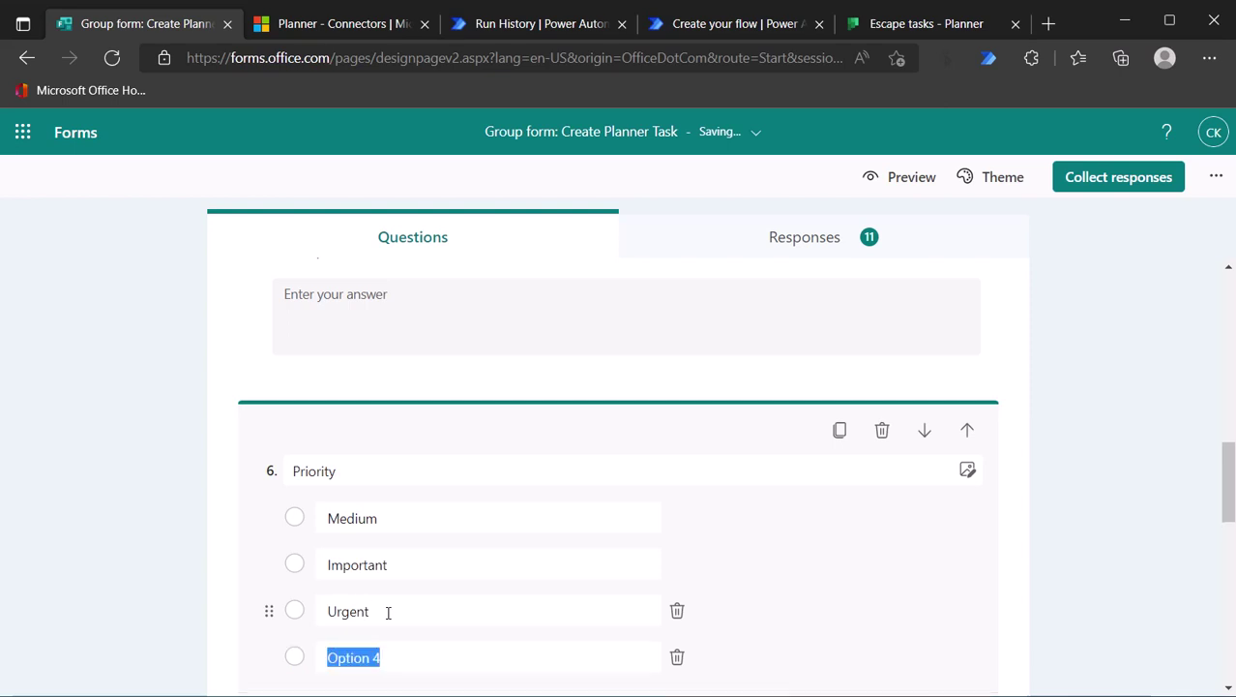
type("Low")
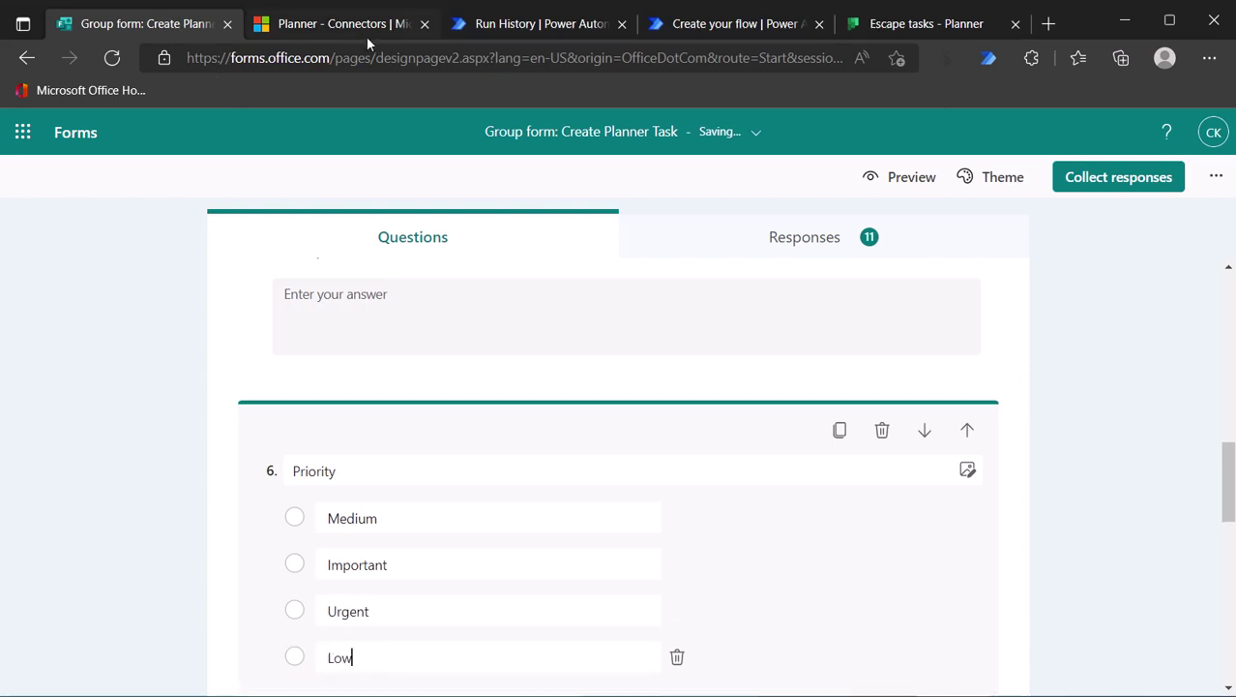
Compare the priority choices of the Planner task with the options of the form's Priority question
left_click(900, 24)
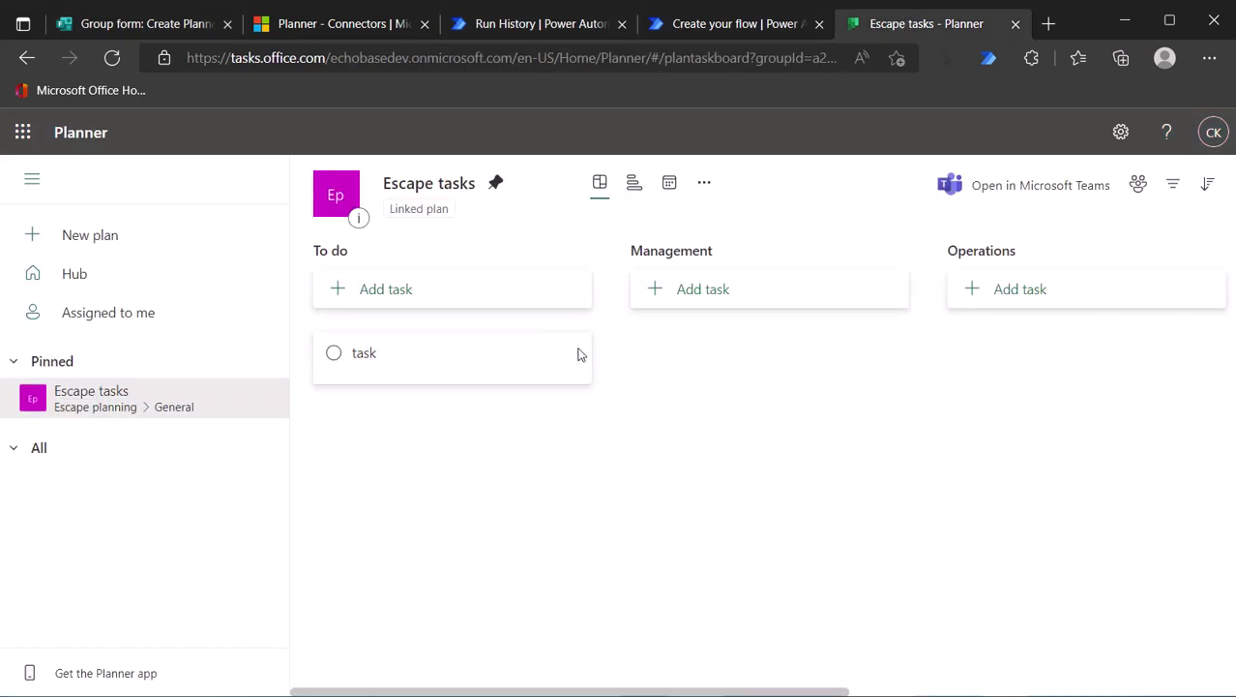
left_click(502, 350)
left_click(836, 418)
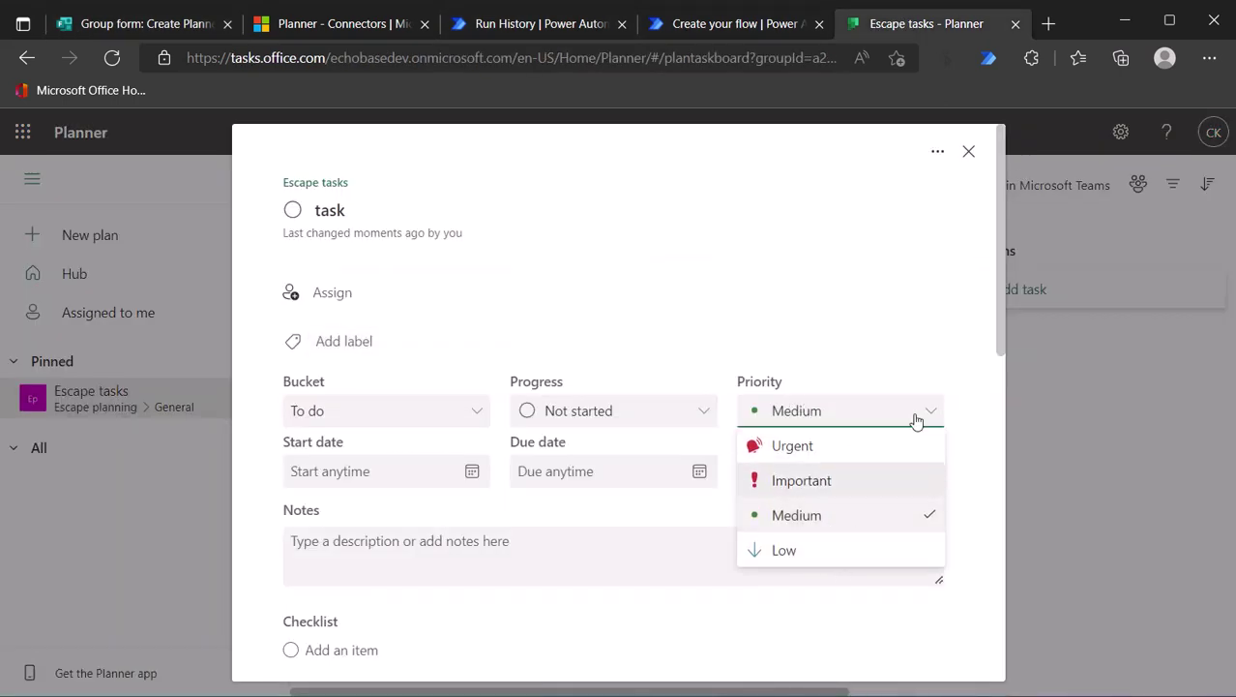
left_click(969, 152)
left_click(138, 23)
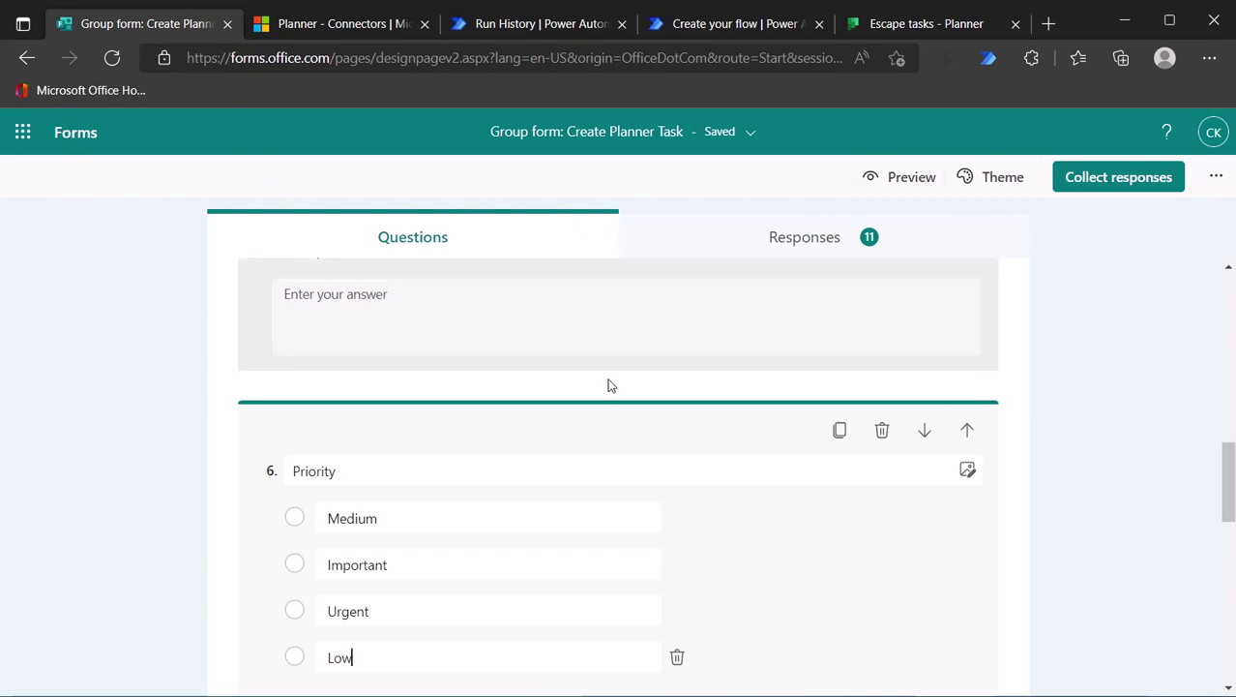
scroll(527, 503, "up", 2)
scroll(523, 479, "down", 3)
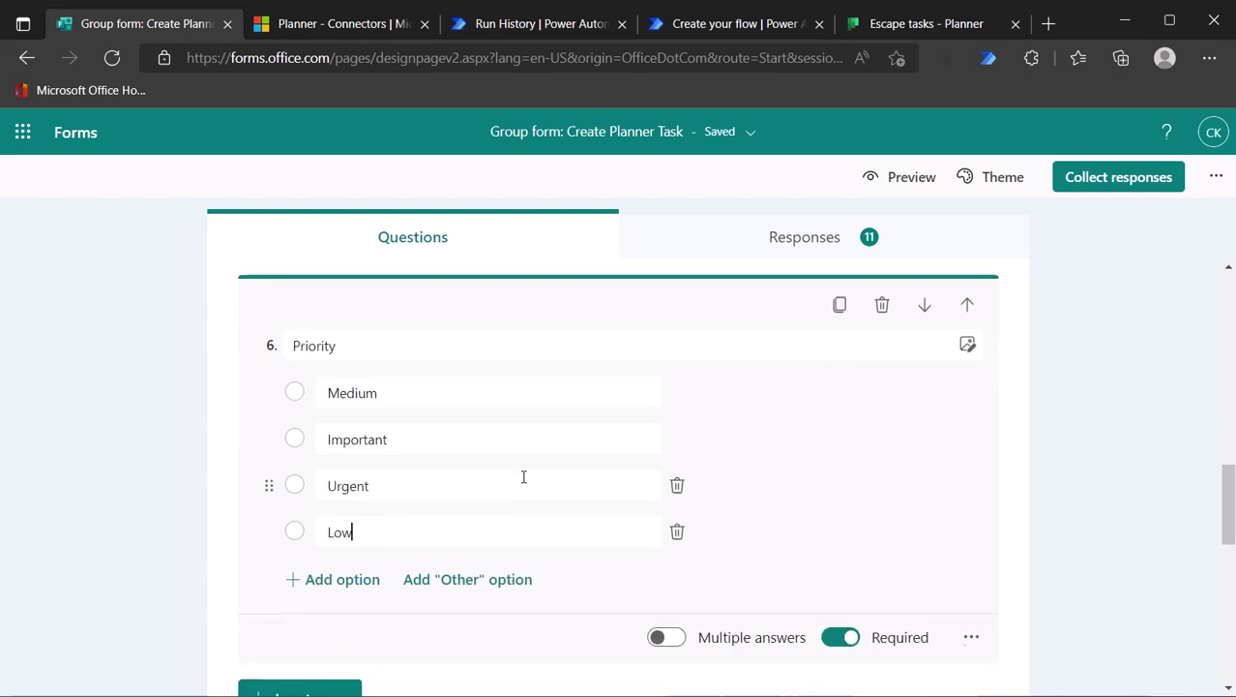
Switch to Power Automate, open the "Group form planner task creation" flow for editing and look over its existing actions
scroll(523, 480, "up", 3)
left_click(527, 28)
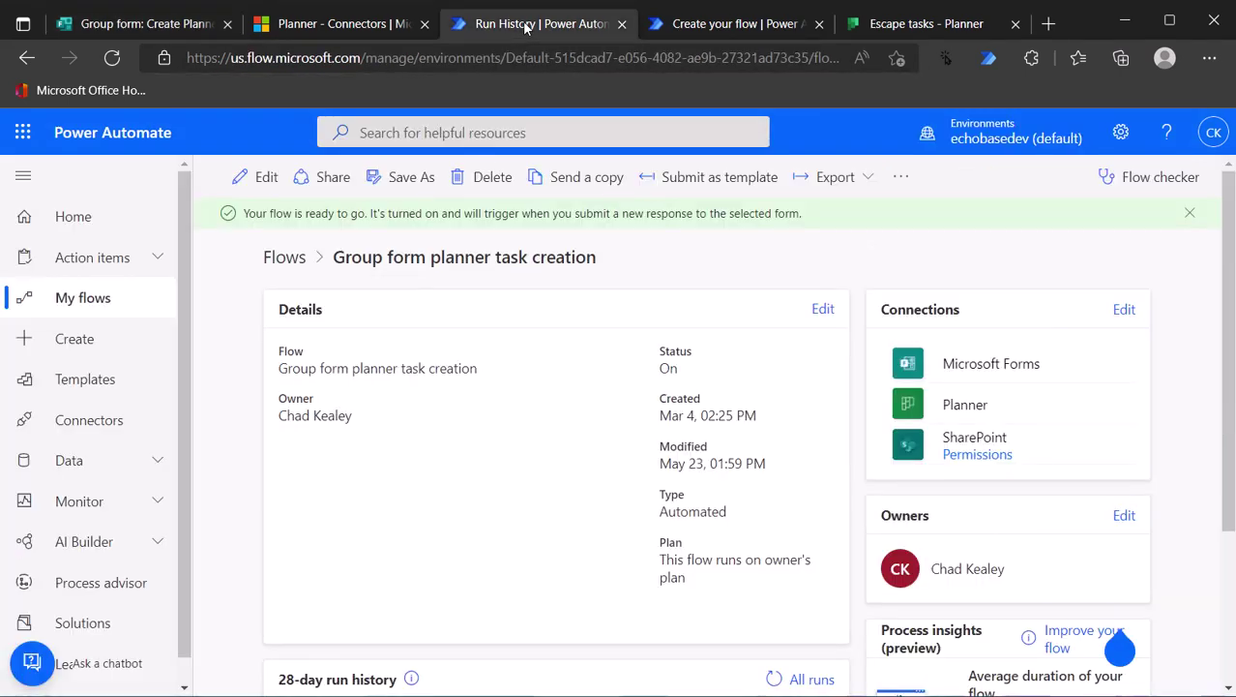
left_click(251, 184)
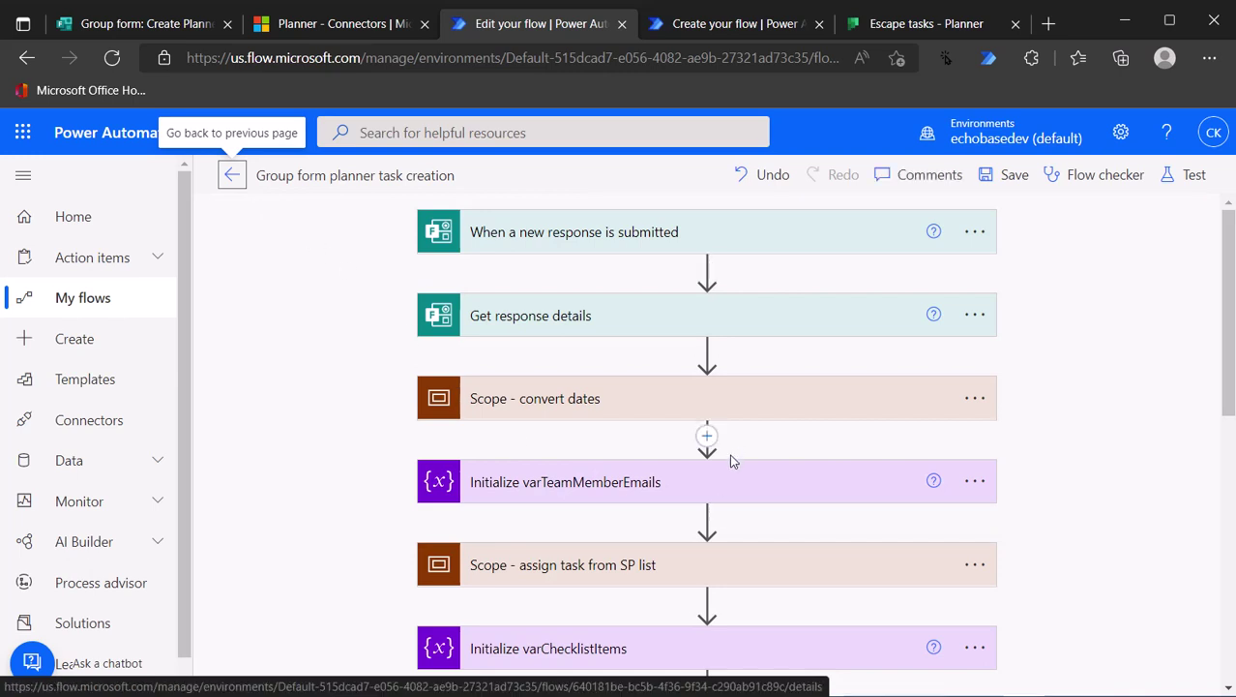
scroll(732, 461, "down", 5)
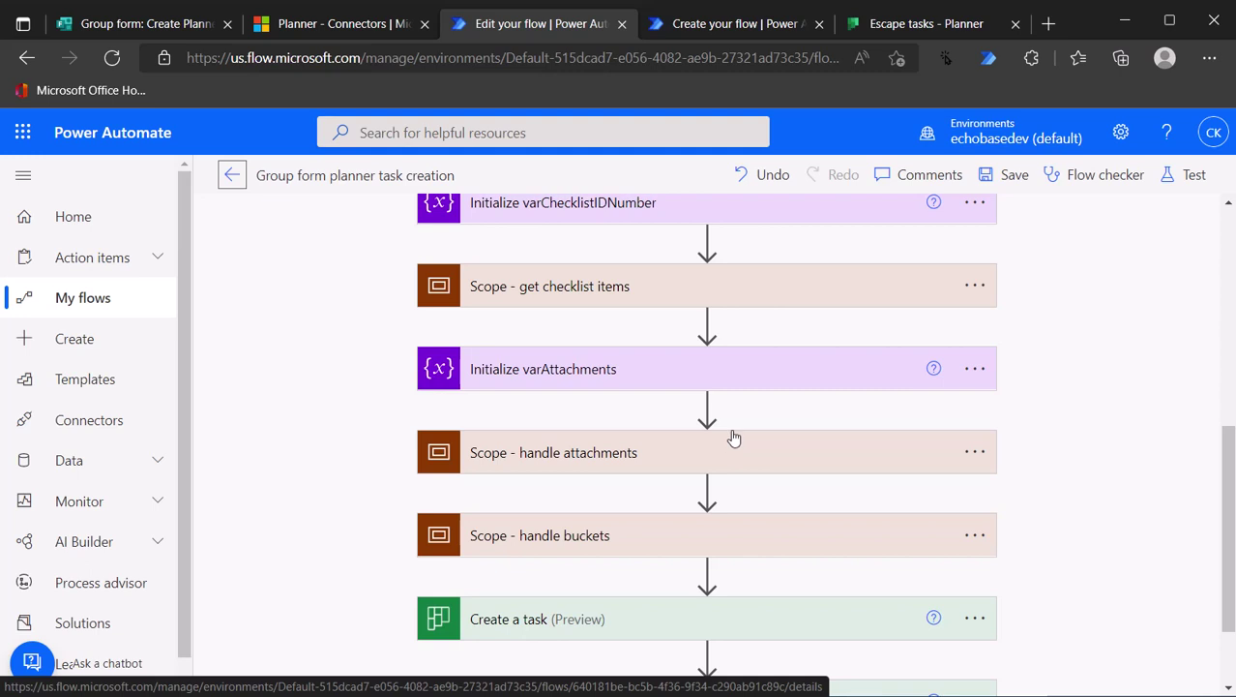
scroll(733, 433, "up", 5)
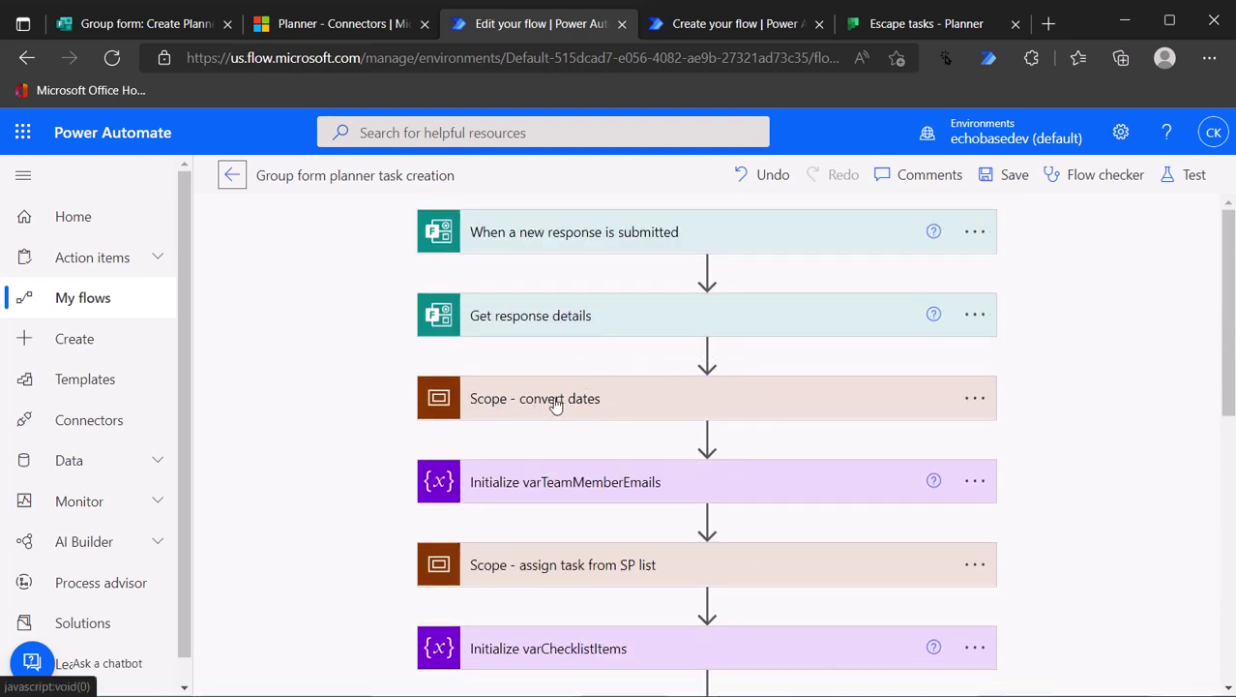
left_click(649, 402)
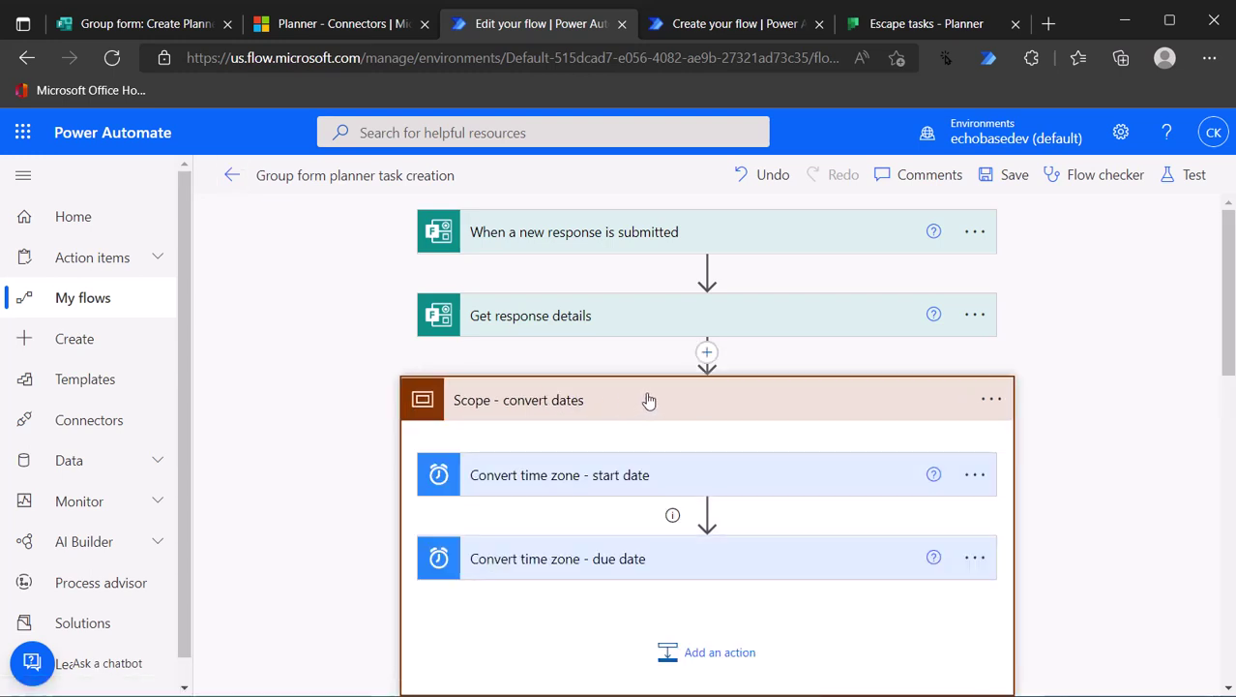
left_click(648, 399)
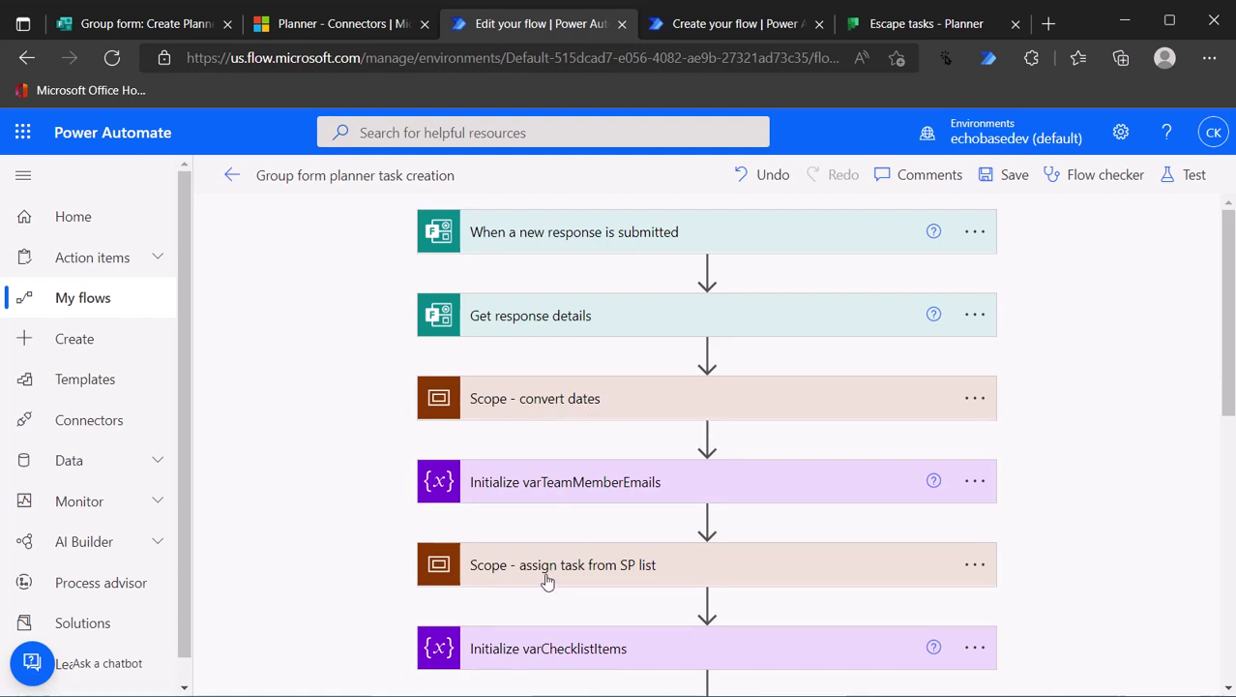
Insert an Initialize variable action between "Scope - handle buckets" and "Create a task"
scroll(596, 600, "down", 6)
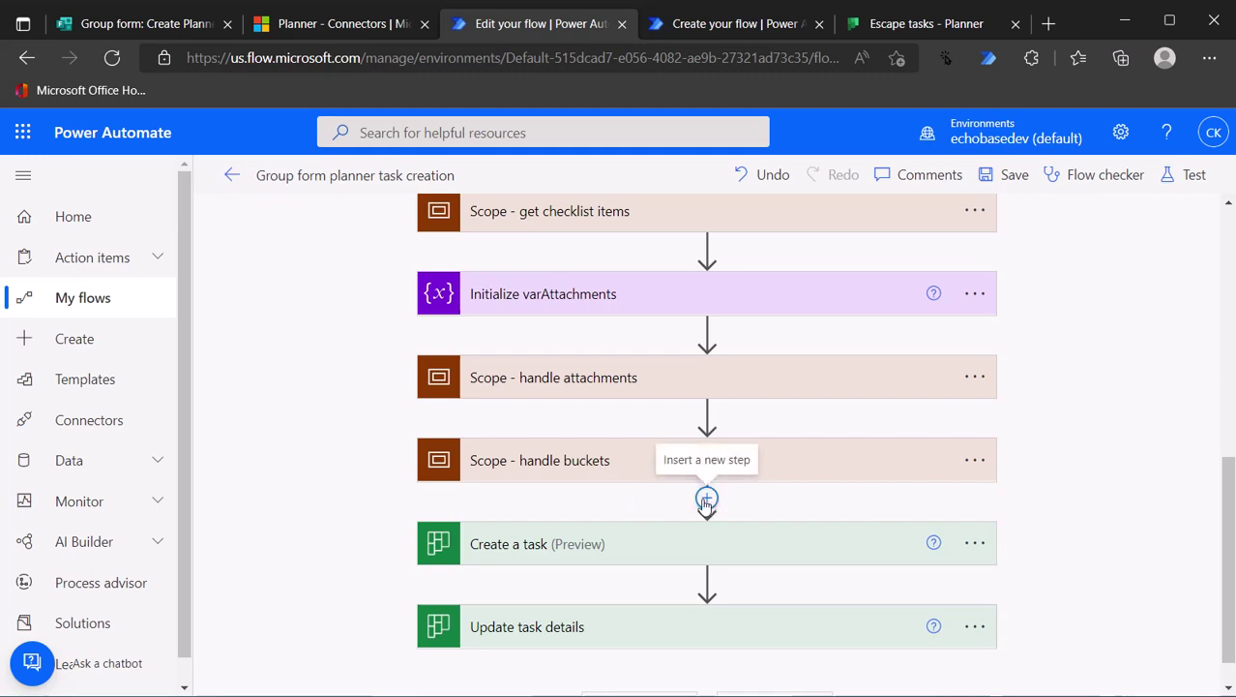
left_click(706, 500)
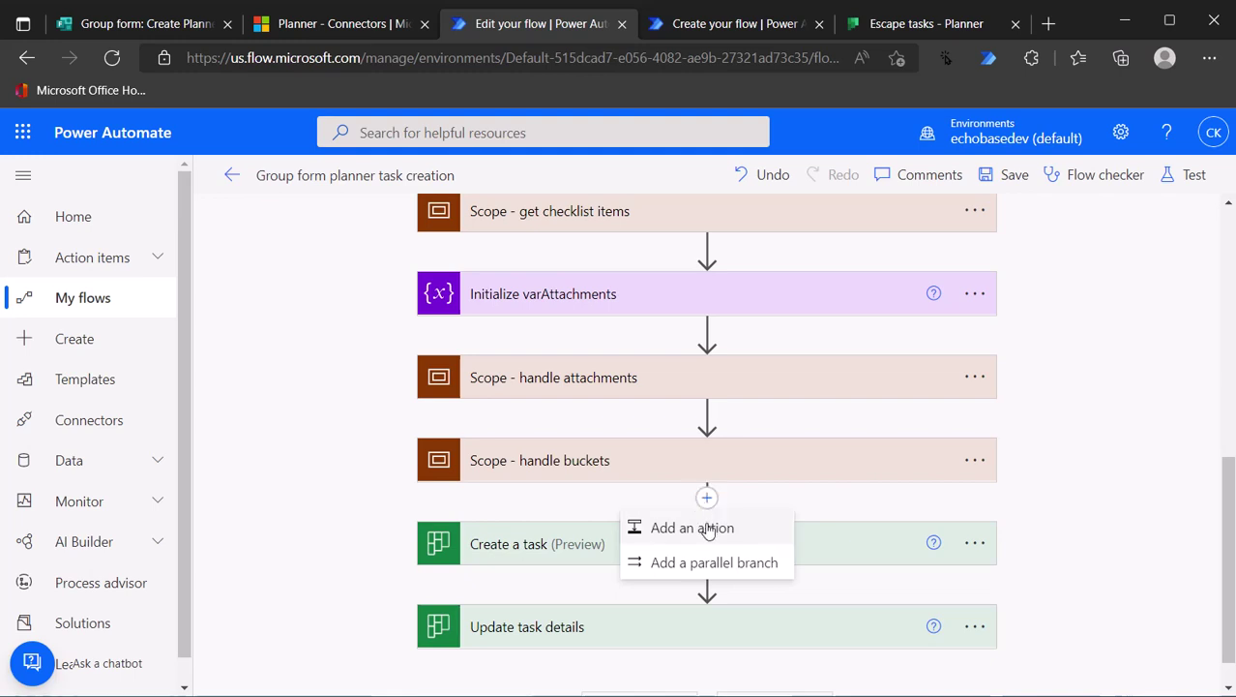
left_click(707, 528)
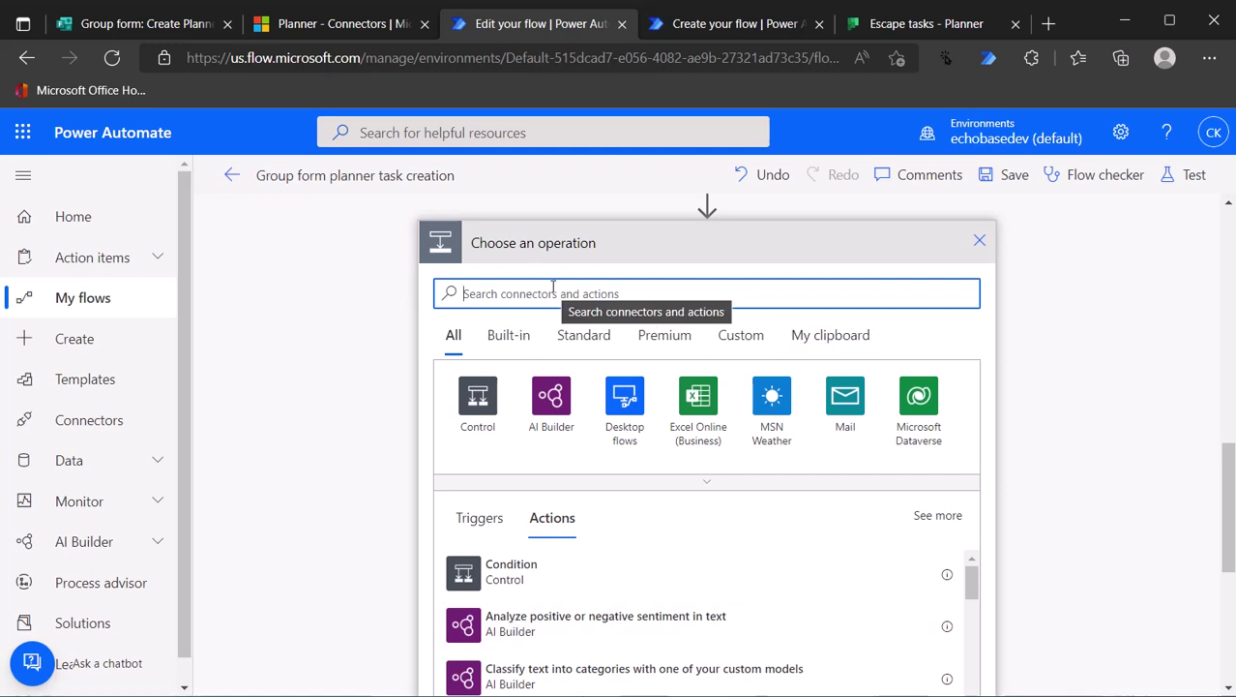
type("init")
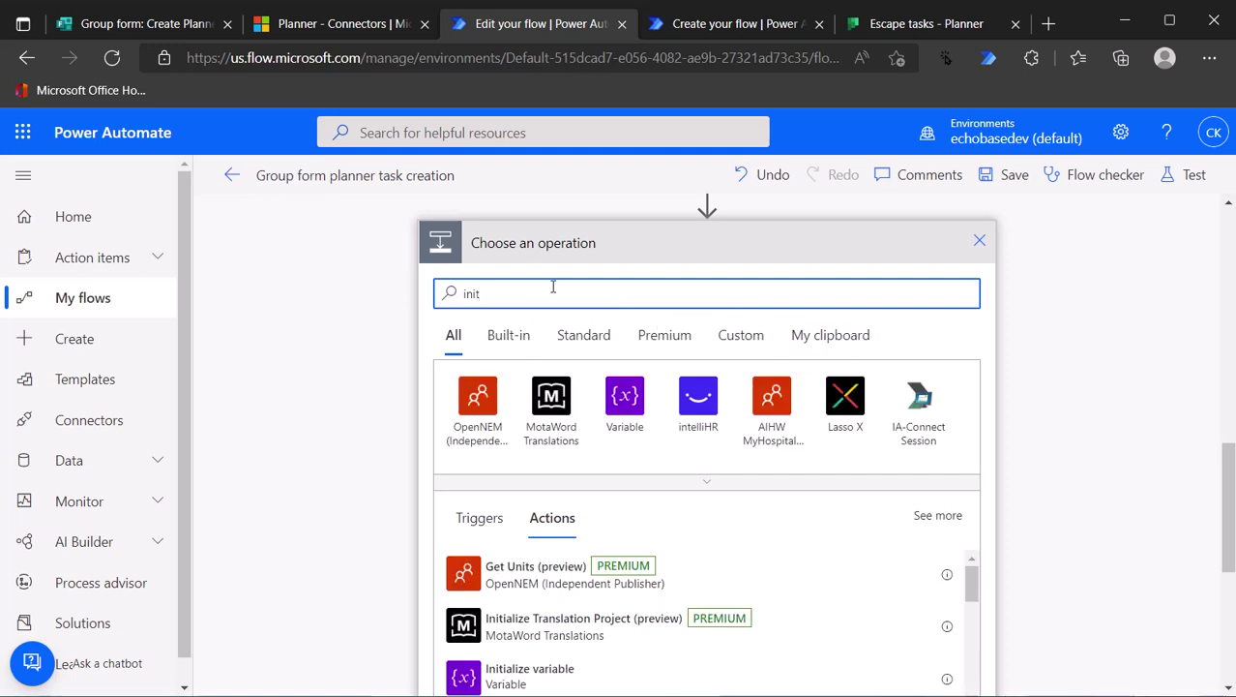
left_click(498, 666)
Name the new variable "varPriorities" and set its type to Array
left_click(634, 336)
type("varP")
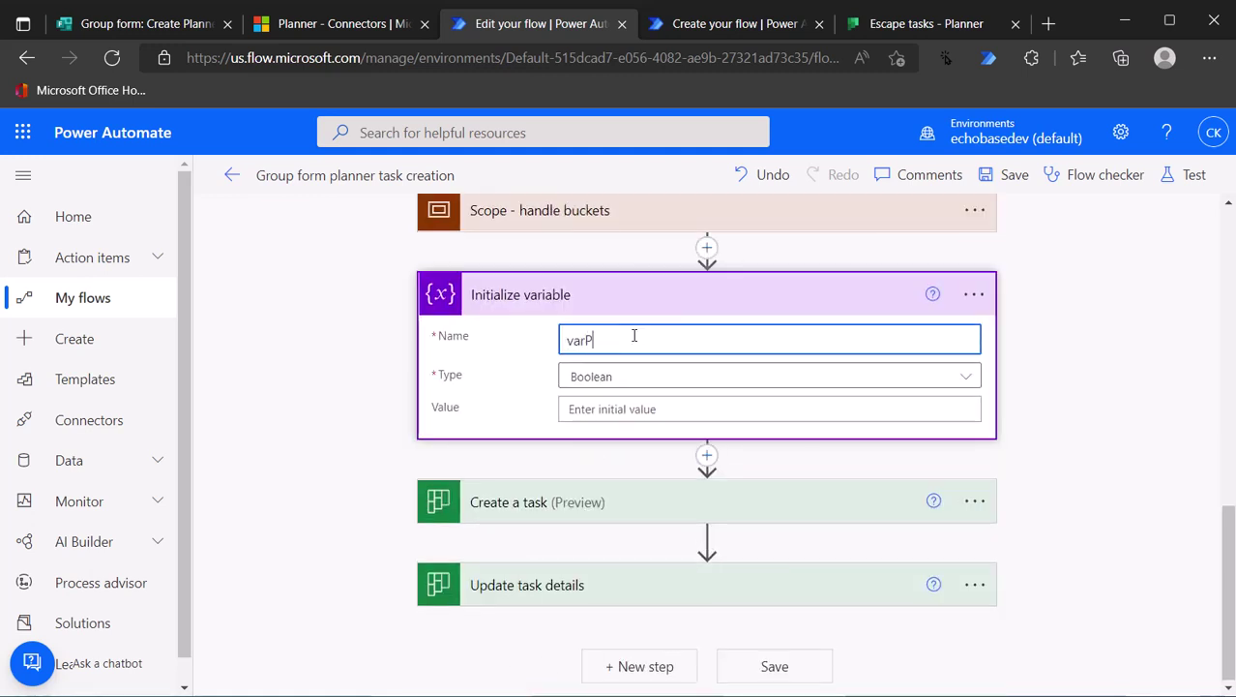
type("riorities")
left_click(689, 379)
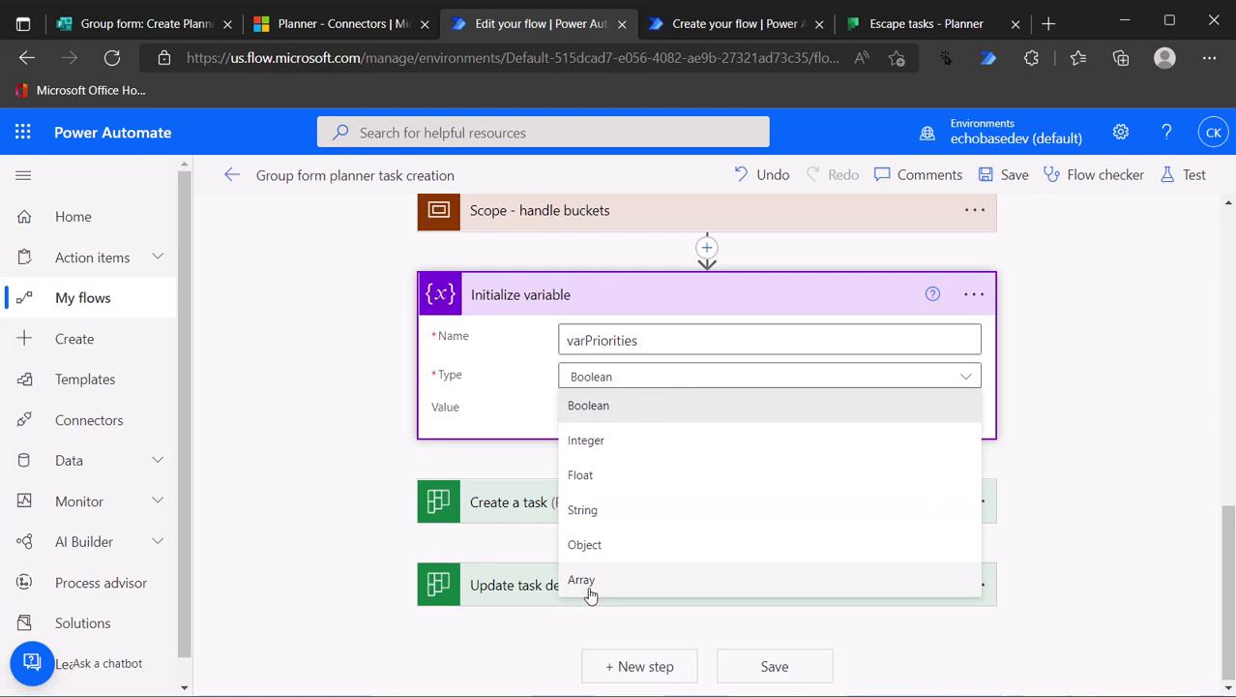
left_click(586, 589)
left_click(622, 410)
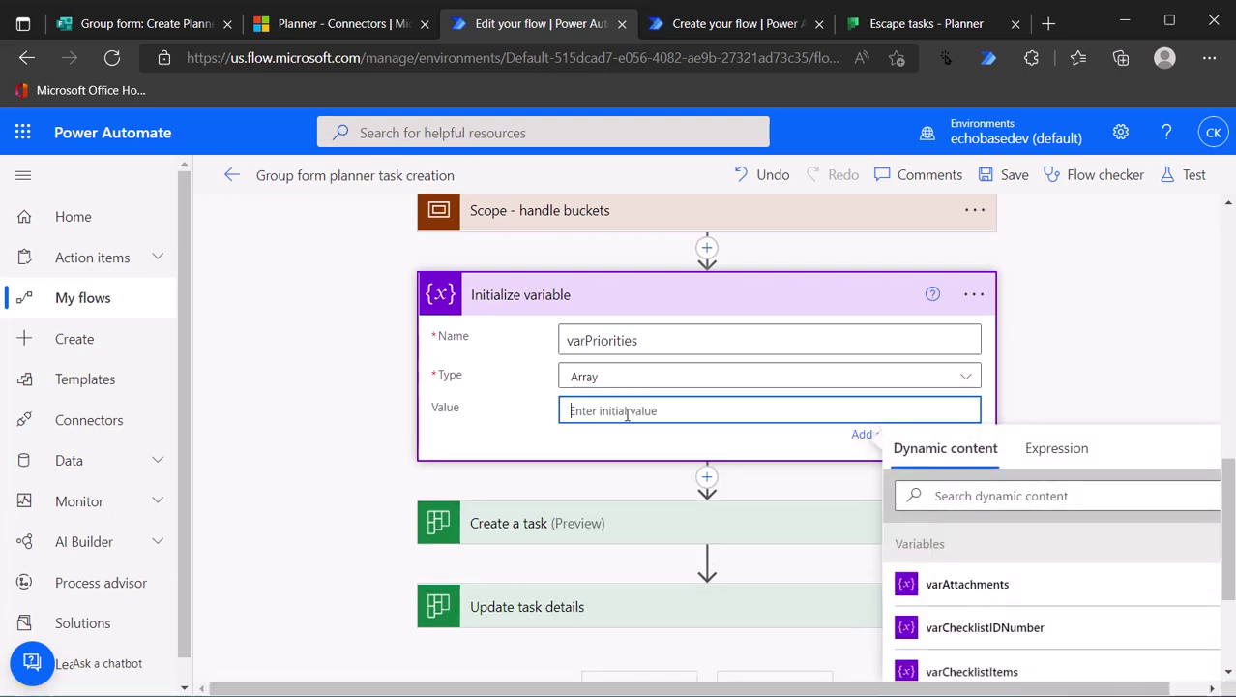
Rename the variable action as "Initialize varPriorities", reusing the variable's name
left_click(637, 341)
left_click_drag(637, 341, 475, 334)
key("ctrl+c")
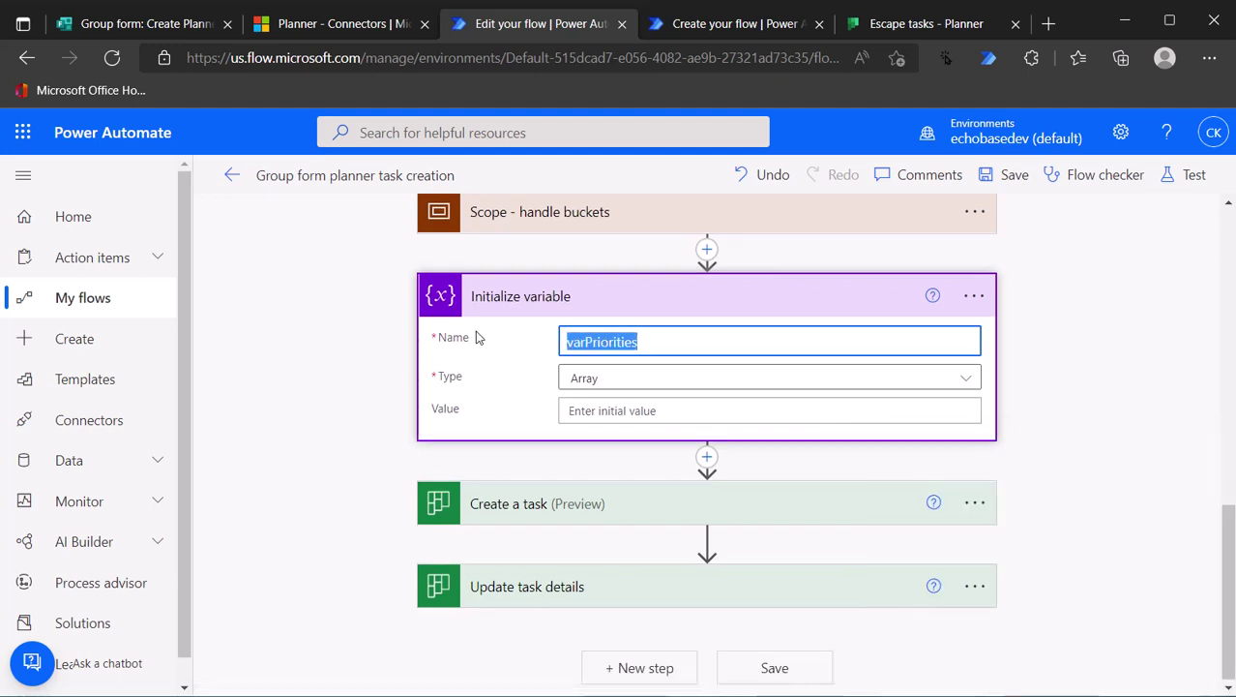
left_click(972, 297)
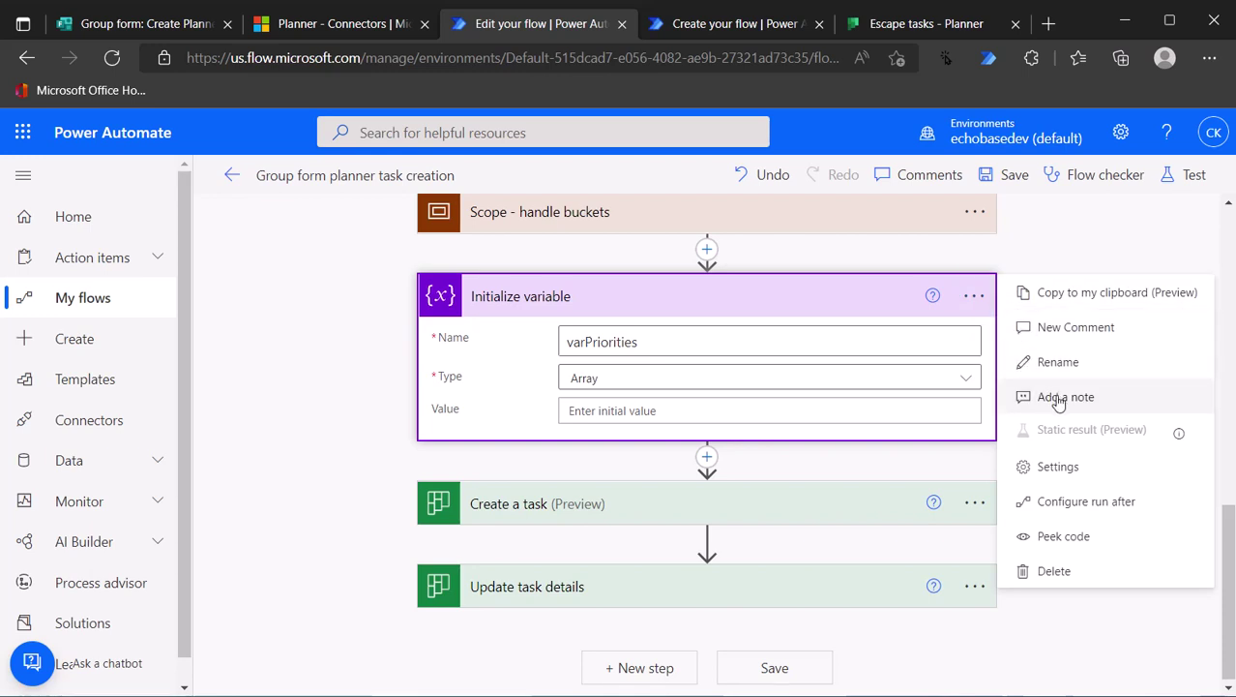
left_click(1052, 362)
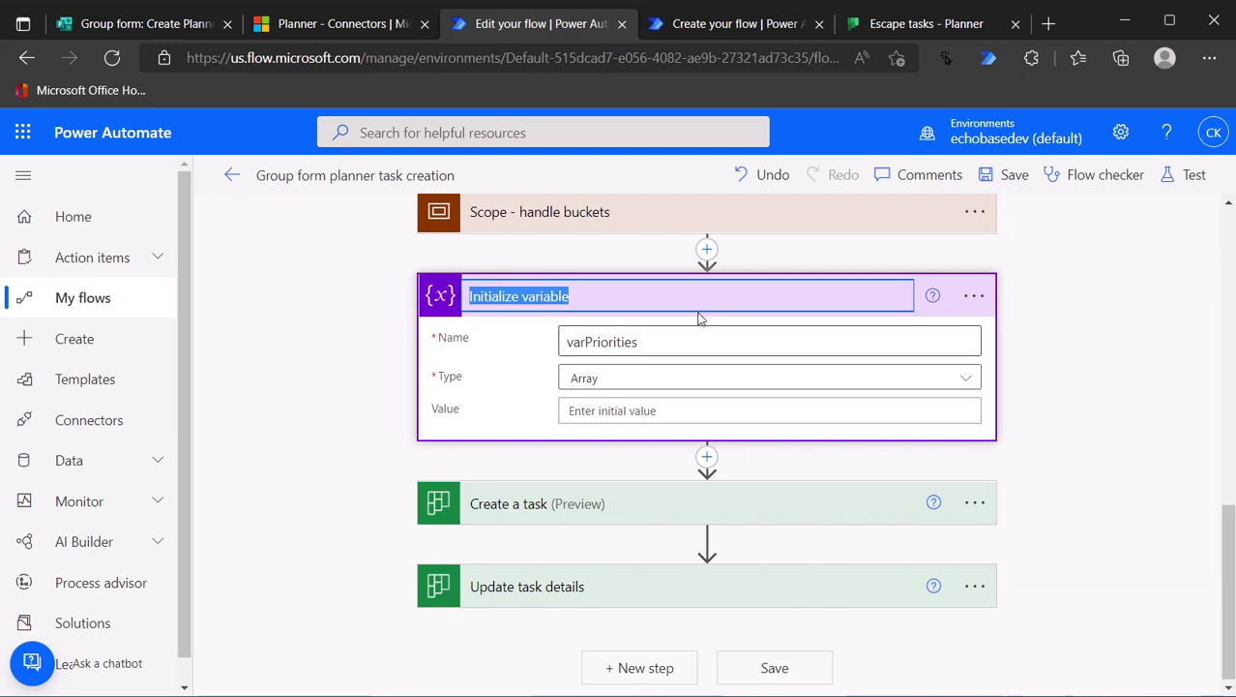
left_click(529, 298)
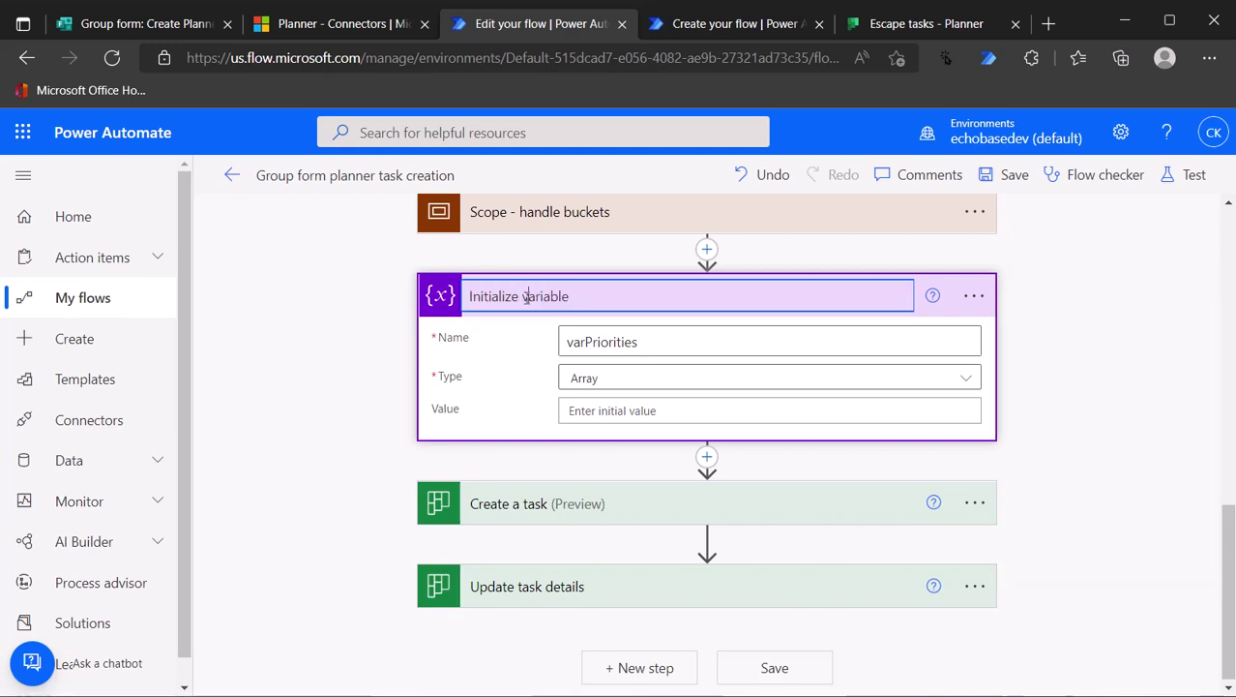
left_click_drag(530, 298, 745, 304)
key("ctrl+v")
key("Left")
key("Left")
key("Left")
key("Left")
key("Left")
key("Left")
key("Left")
key("Left")
key("Left")
key("Left")
key("Left")
key("Left")
key("BackSpace")
Copy the array from the "clipboard" flow's Initialize varPriorities into this variable's value: Low 9, Medium 5, Important 3, Urgent 1
left_click(625, 407)
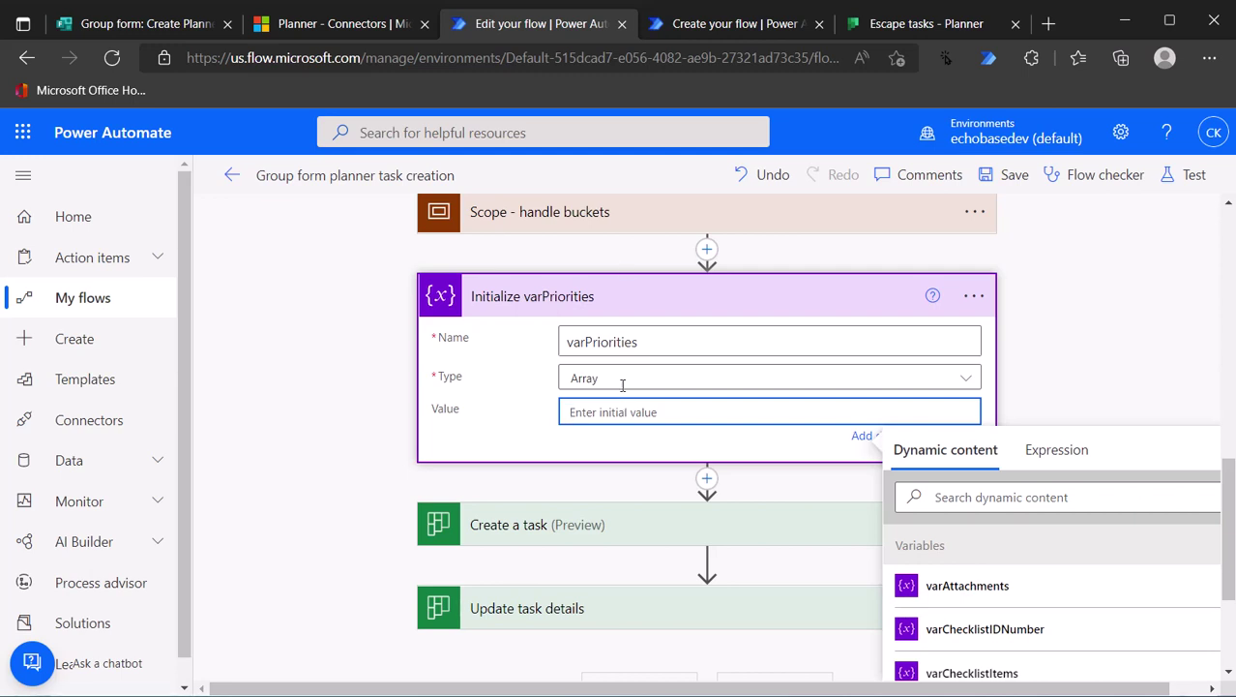
left_click(722, 27)
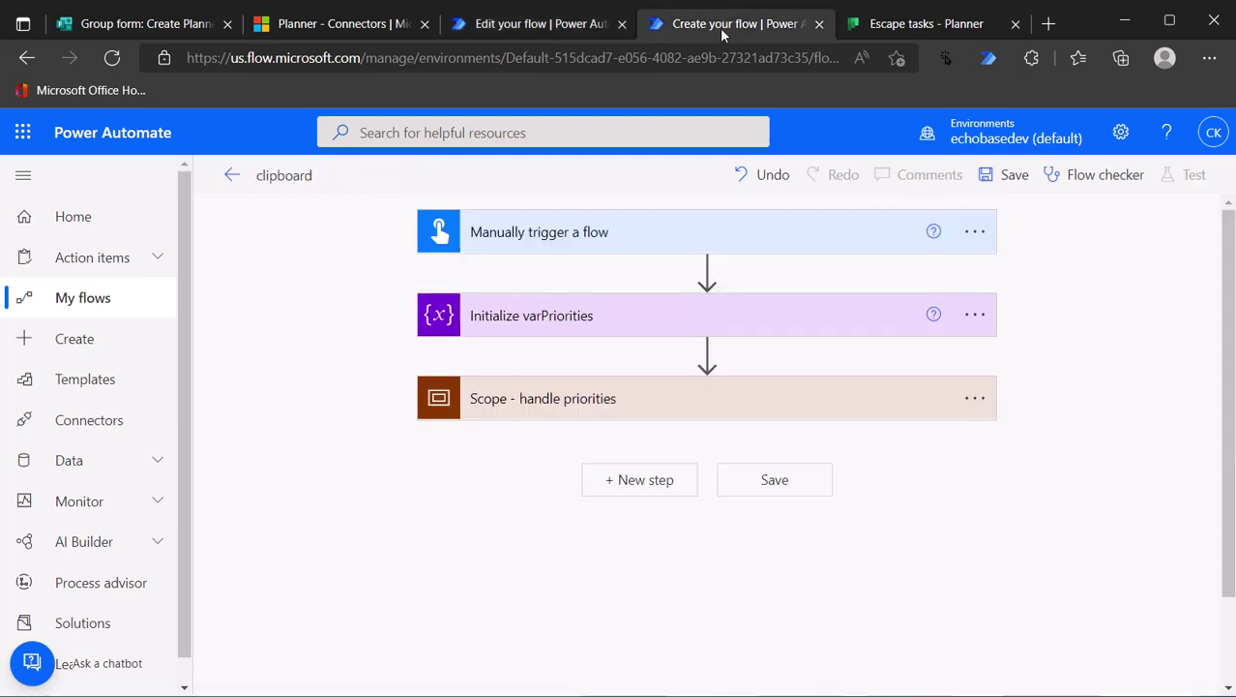
left_click(620, 315)
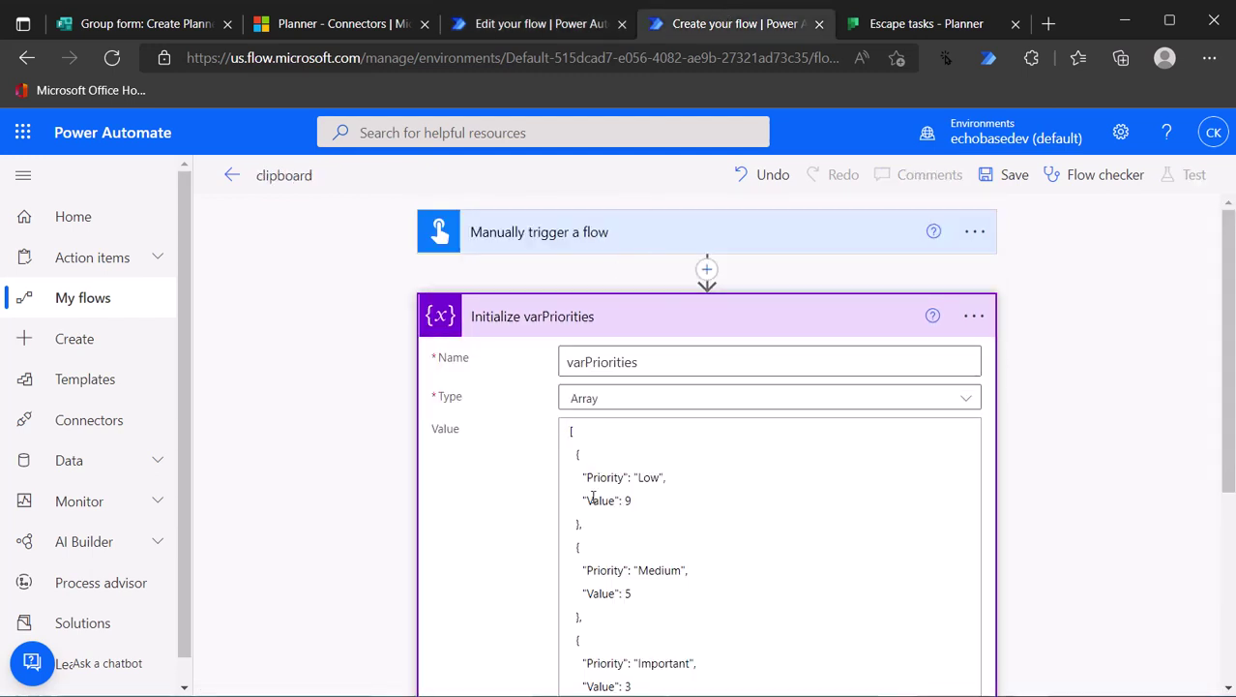
scroll(583, 474, "down", 2)
left_click(594, 386)
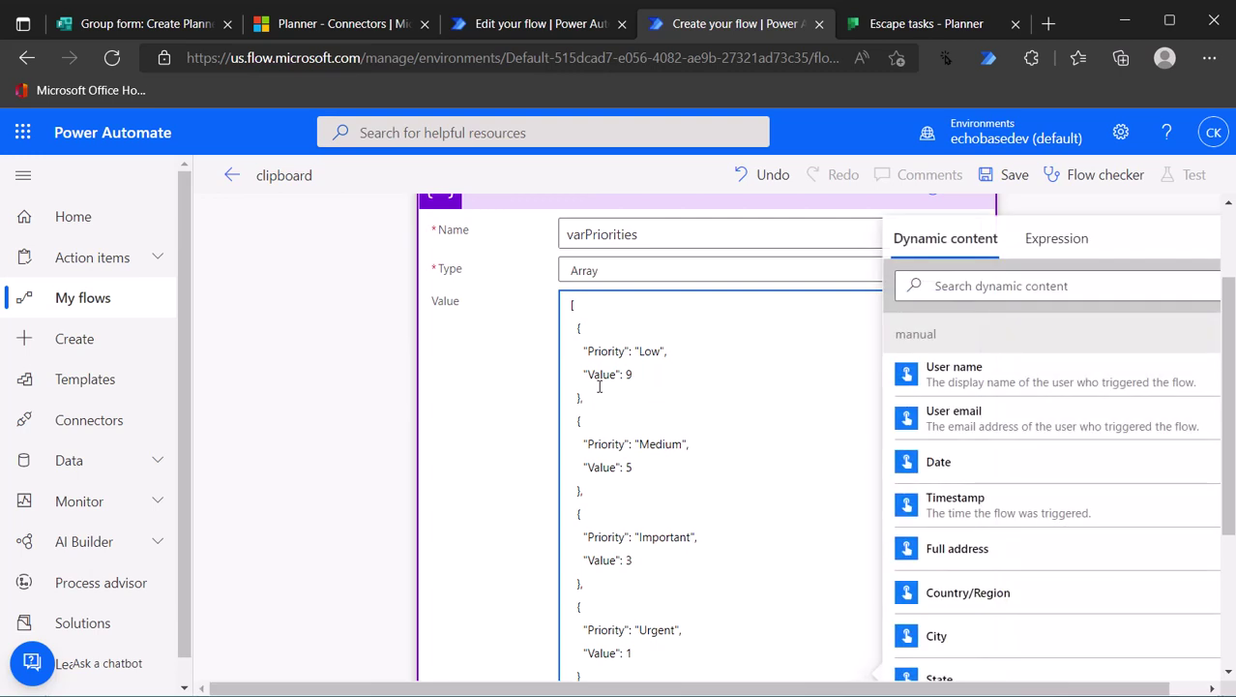
key("ctrl+a")
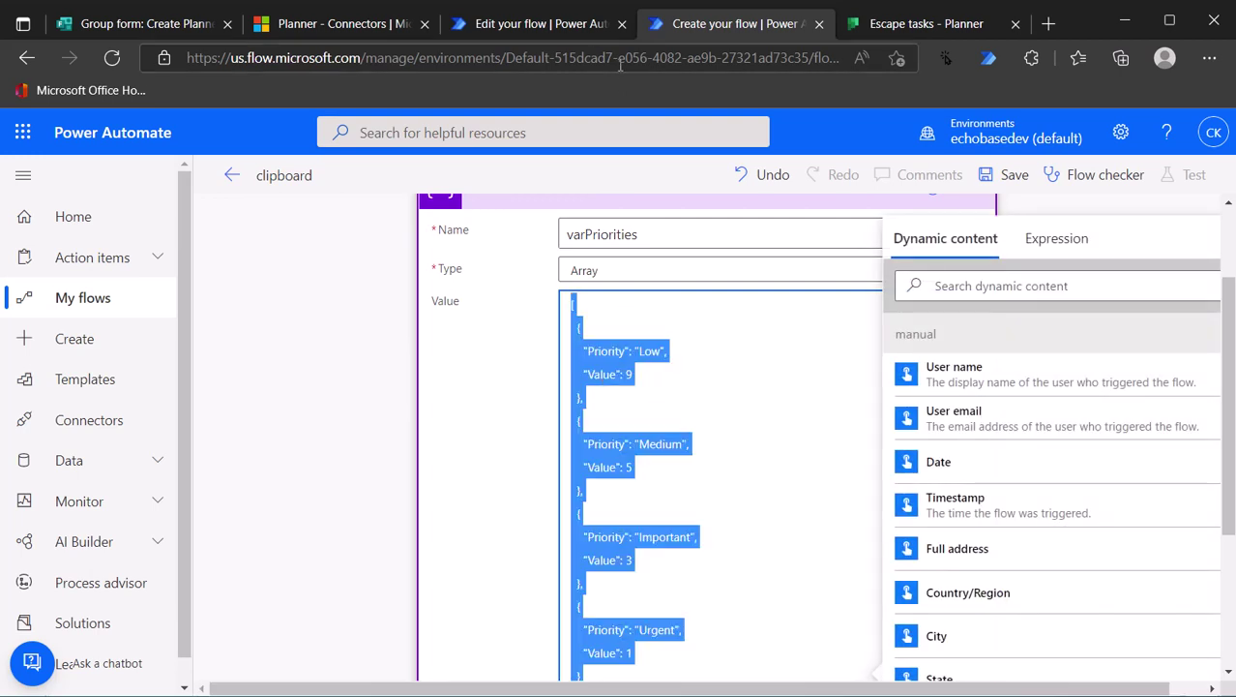
left_click(576, 29)
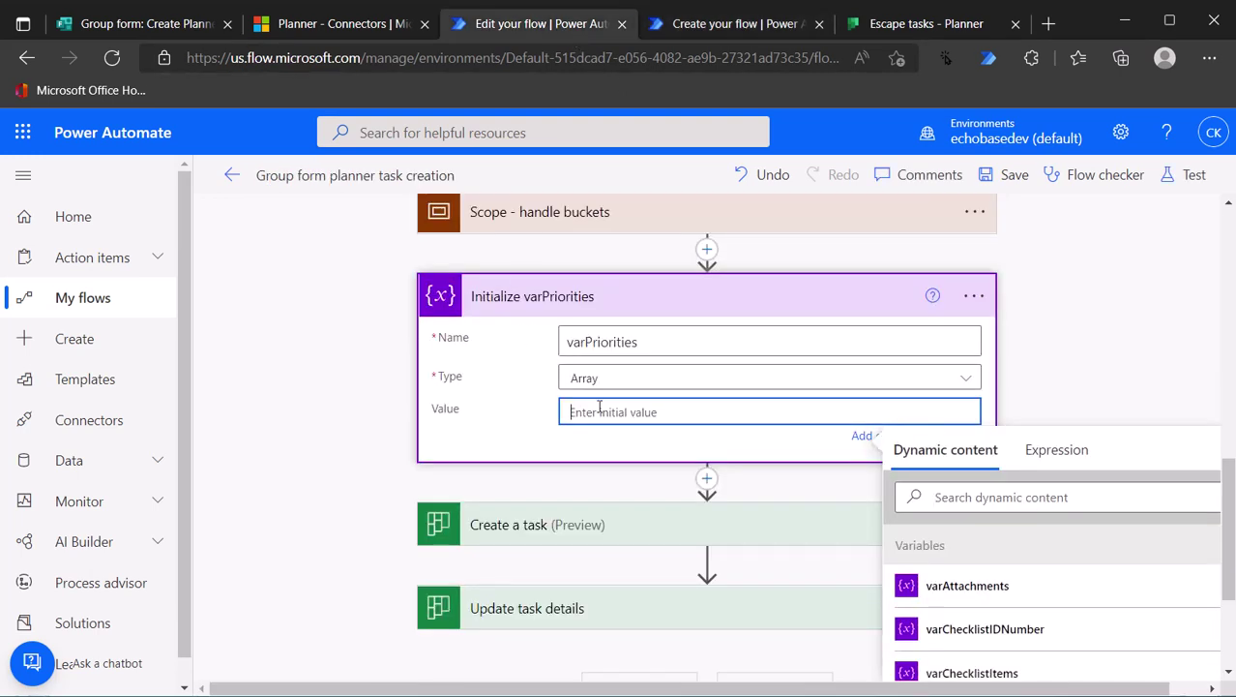
key("ctrl+v")
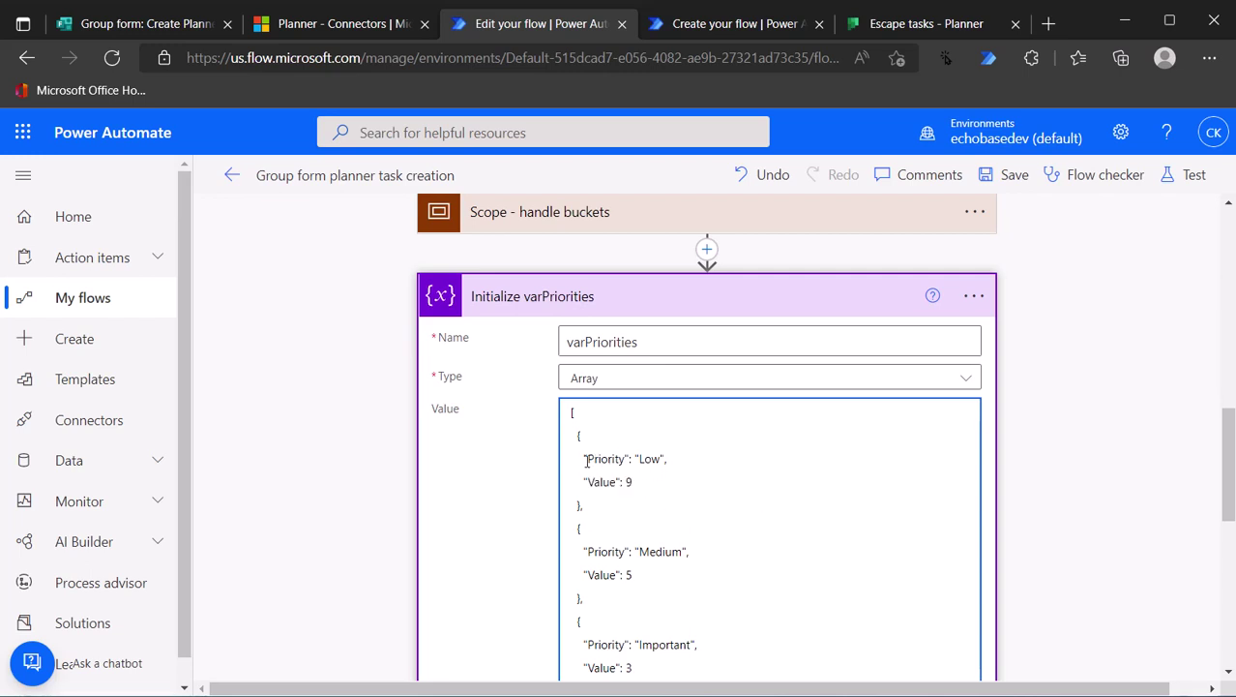
Check the array's priority names and numbers against the Priority values in the Planner connector documentation
left_click_drag(586, 460, 620, 484)
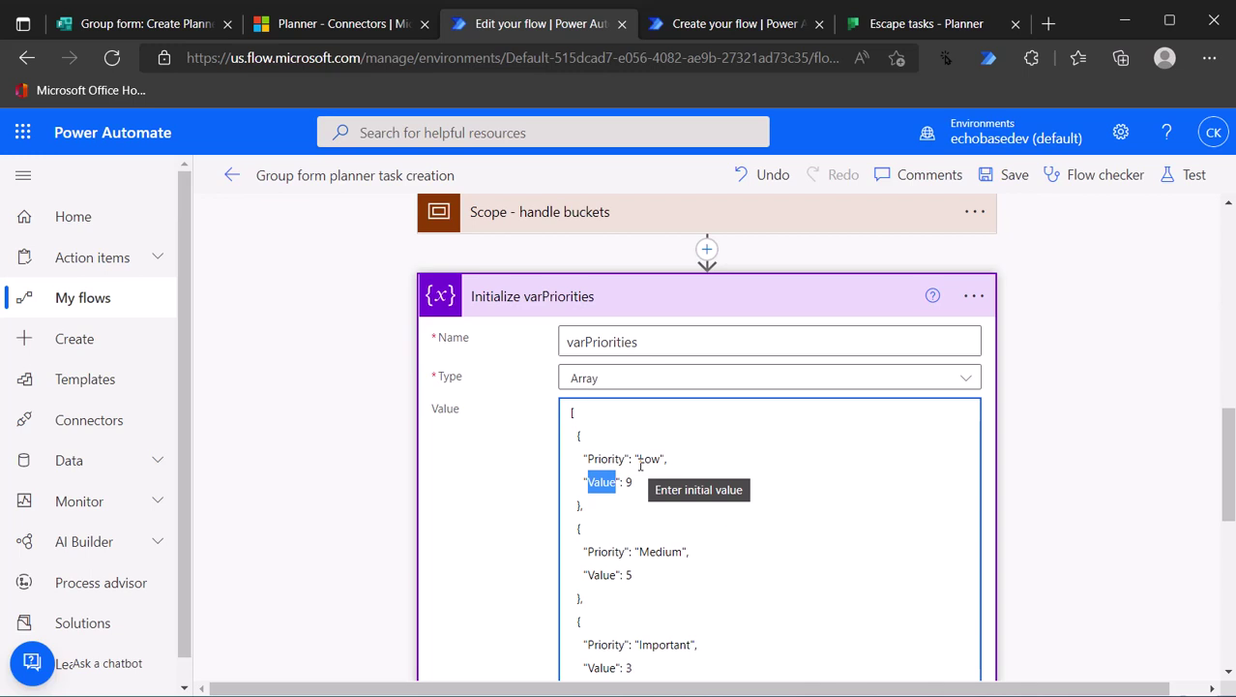
left_click_drag(640, 461, 663, 463)
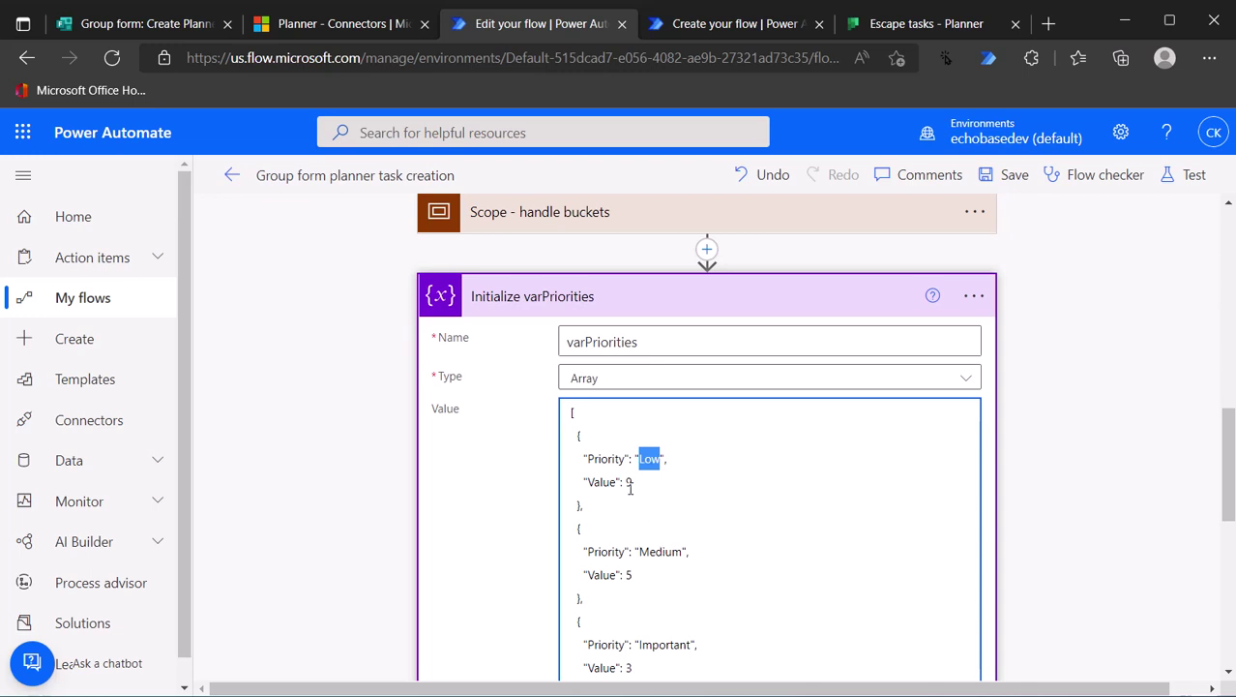
double_click(630, 483)
left_click(335, 25)
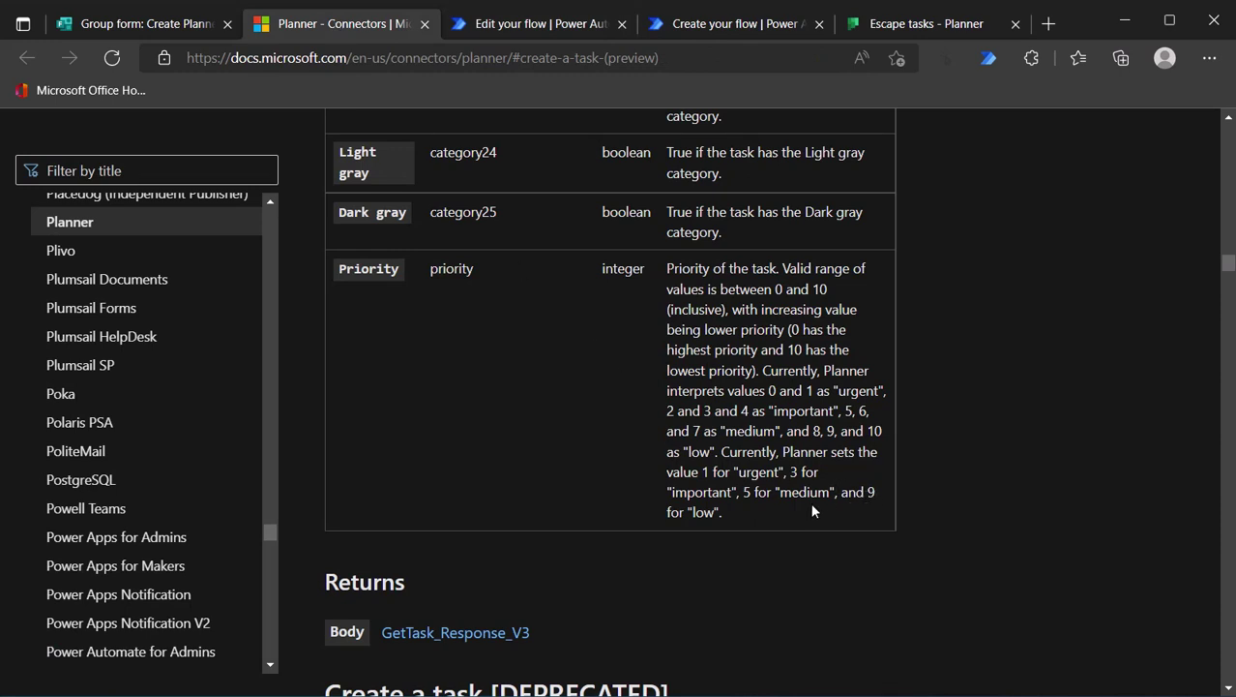
left_click(493, 24)
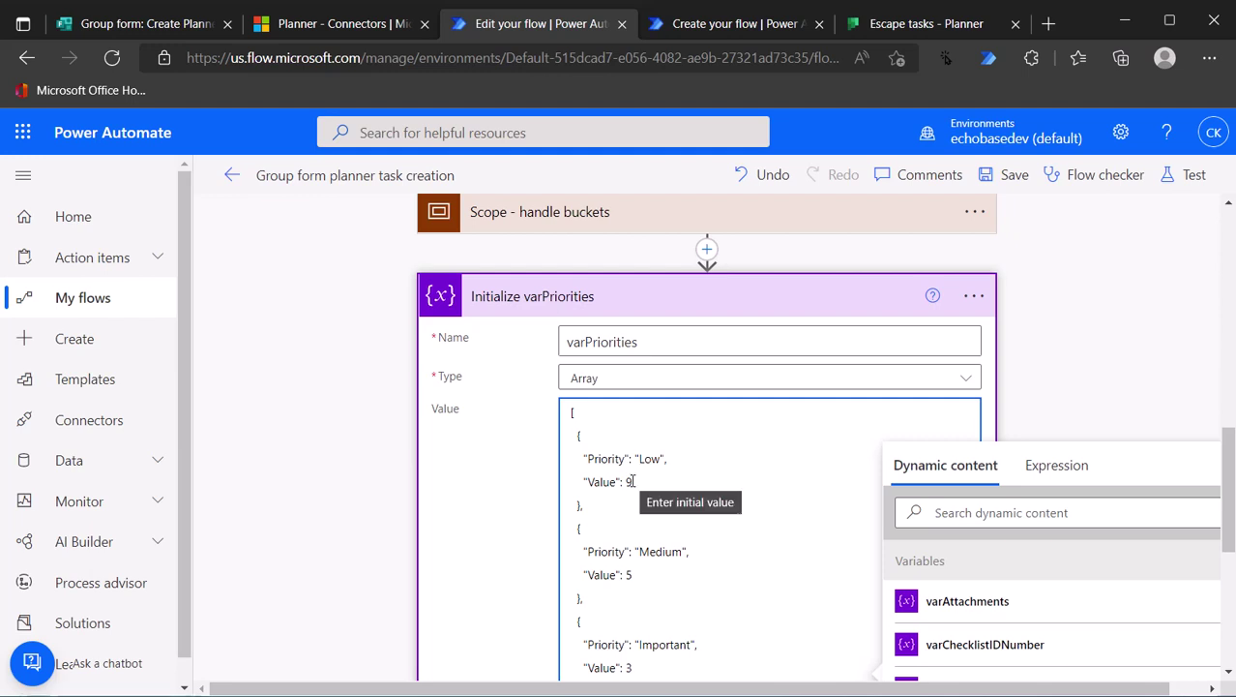
double_click(629, 481)
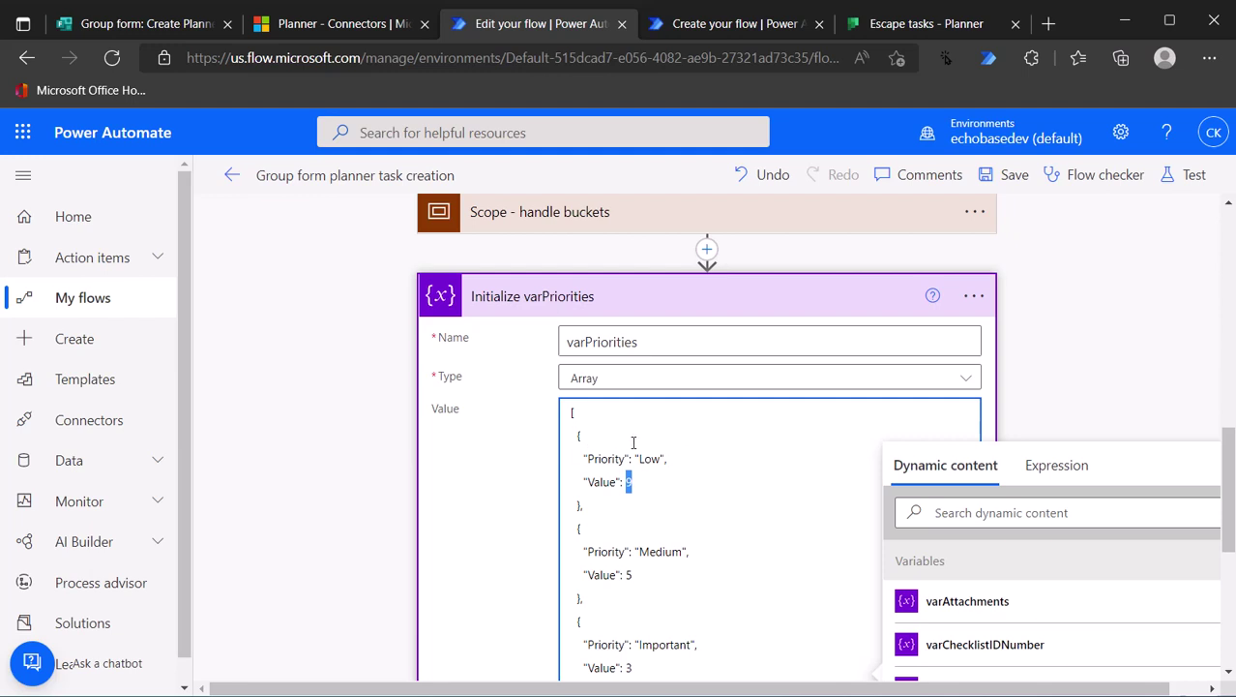
scroll(632, 442, "down", 2)
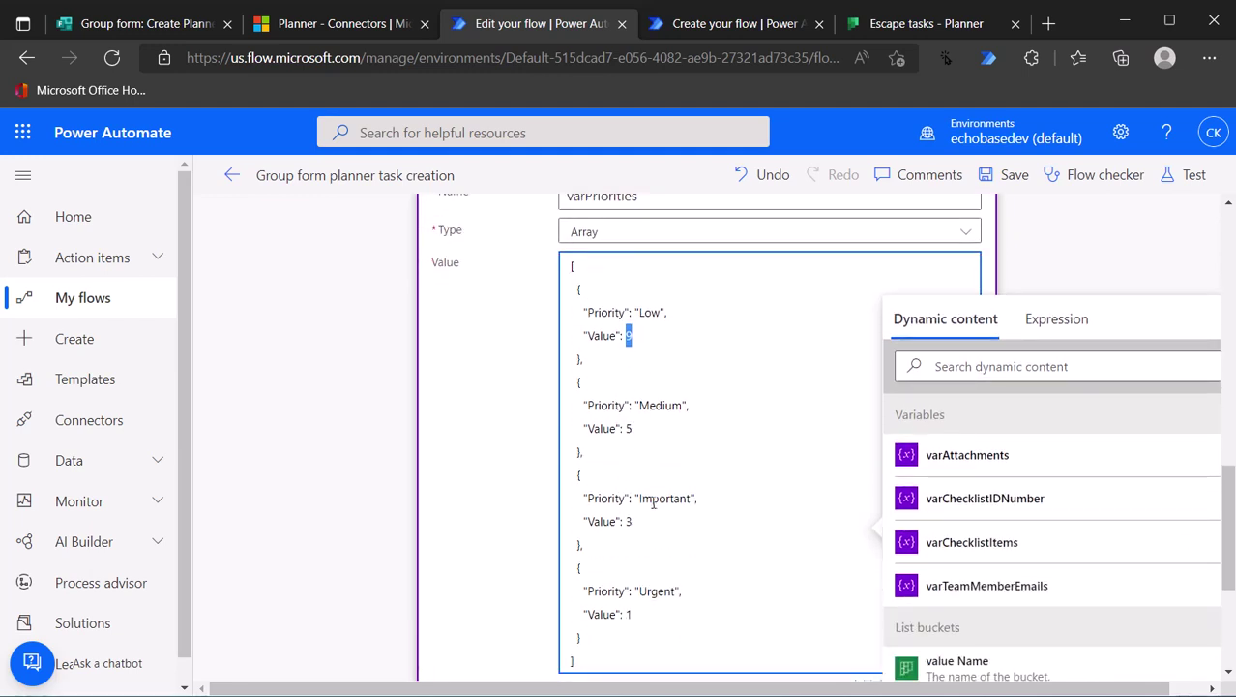
scroll(639, 580, "down", 2)
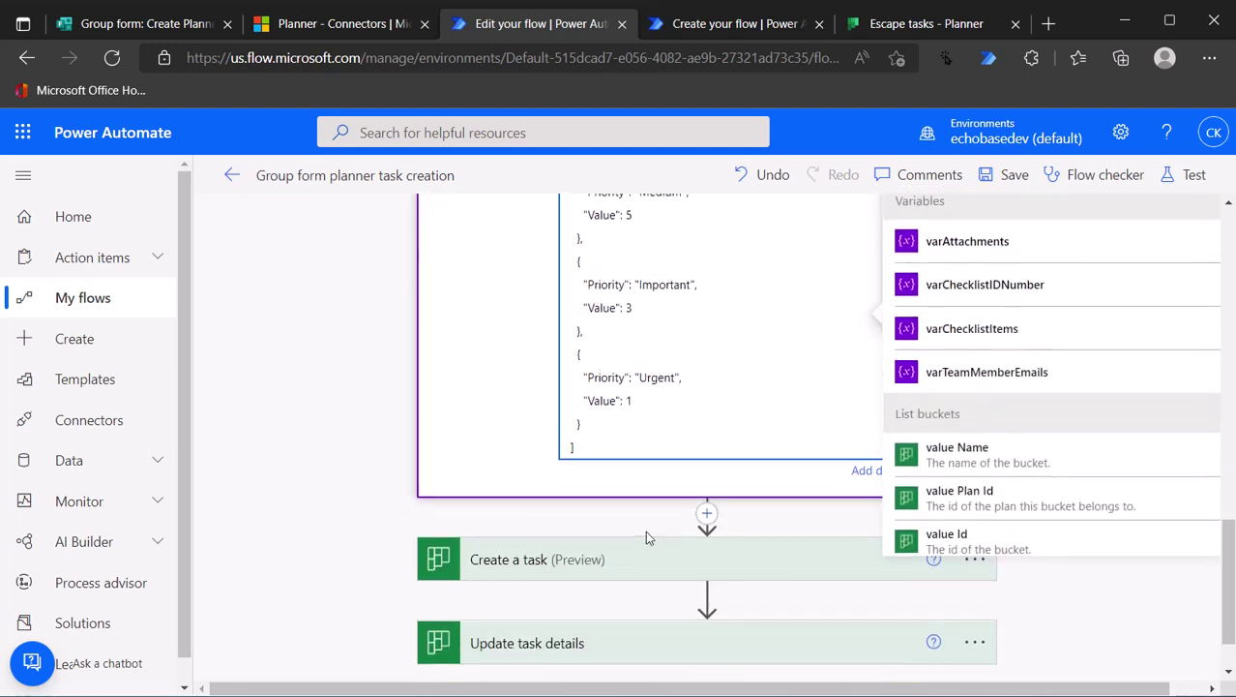
scroll(645, 530, "up", 3)
scroll(655, 399, "up", 1)
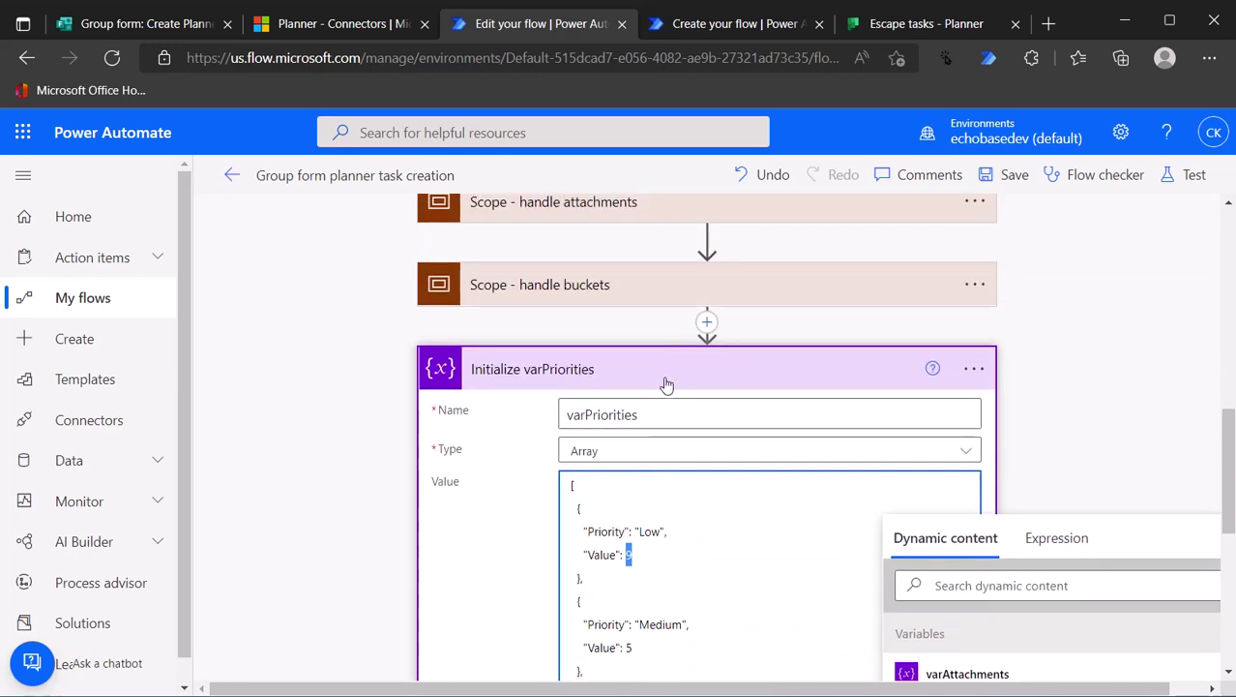
Insert the copied "Scope - handle priorities" between the Initialize varPriorities and Create a task actions
left_click(834, 370)
left_click(834, 370)
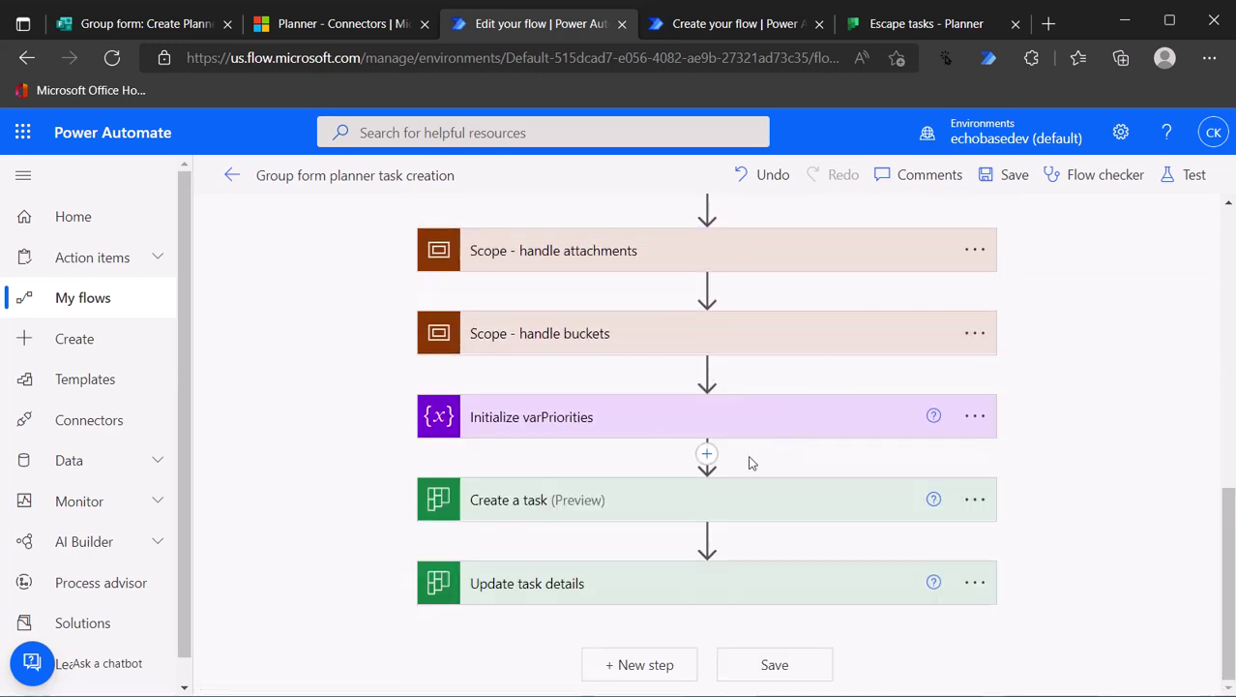
left_click(708, 454)
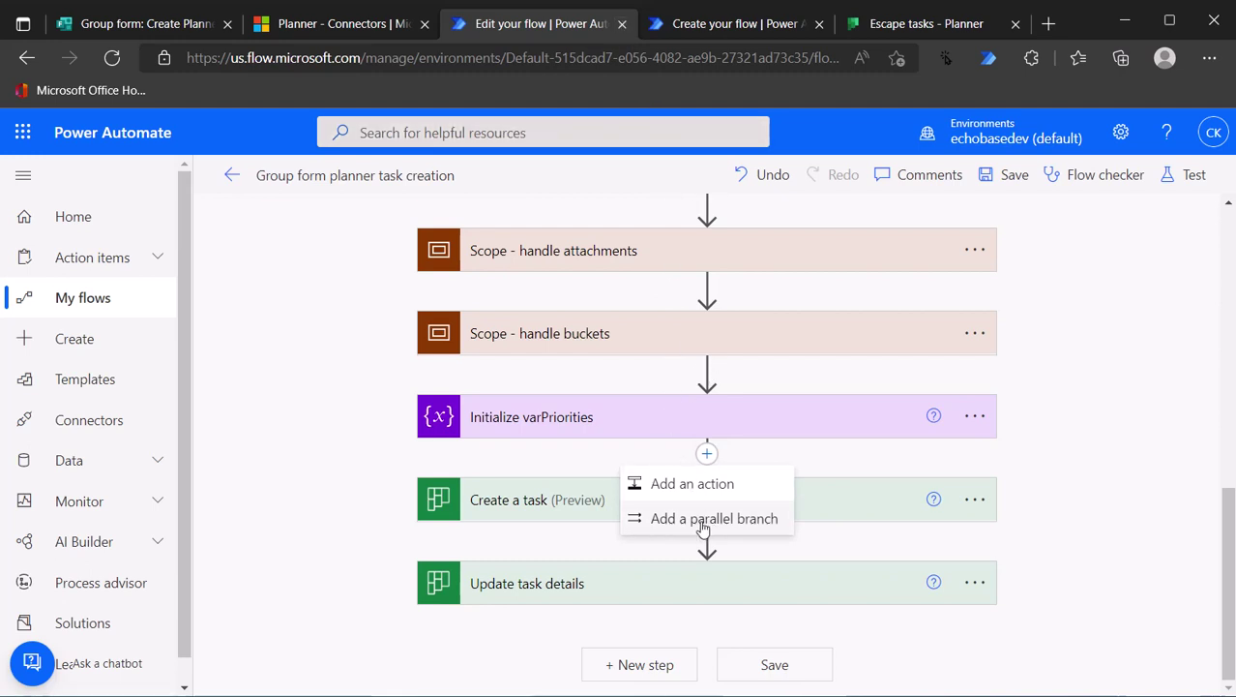
left_click(684, 485)
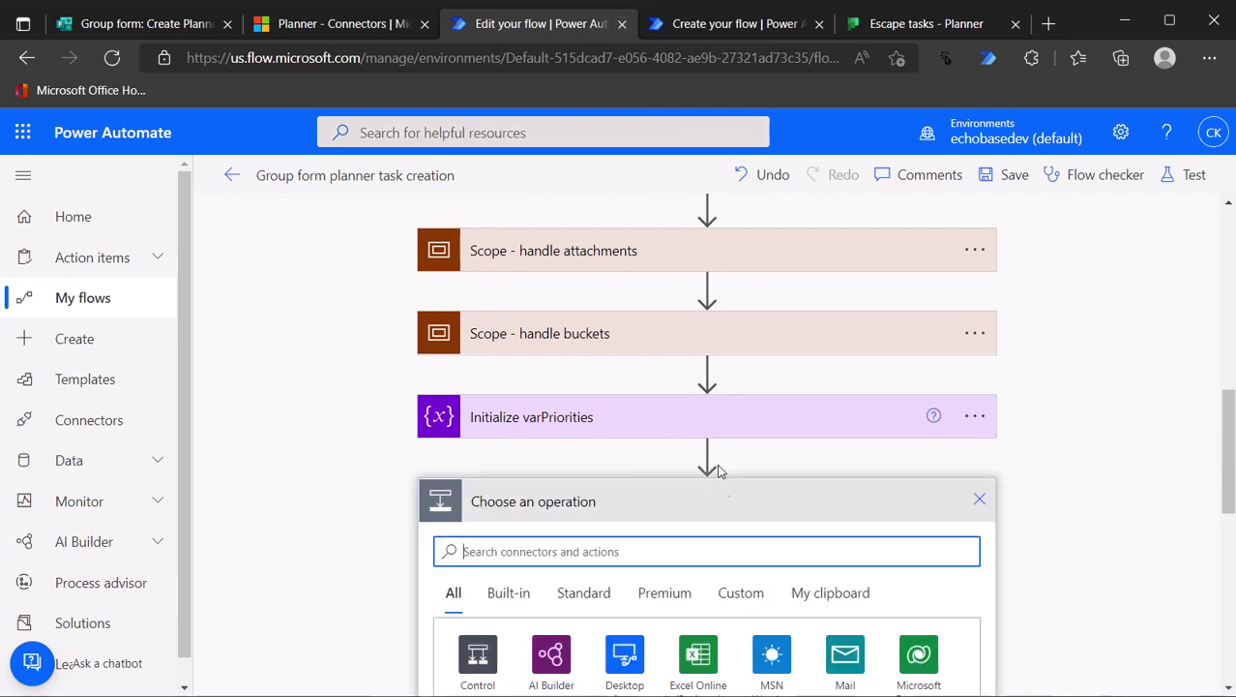
left_click(820, 598)
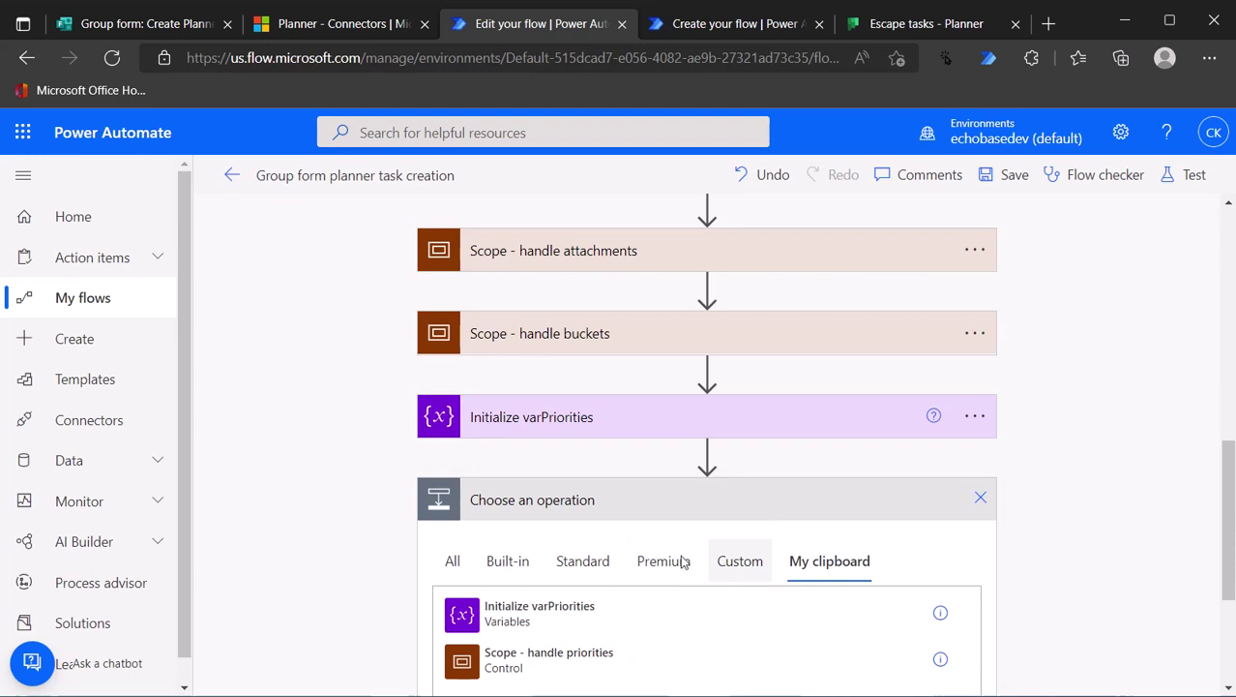
left_click(522, 629)
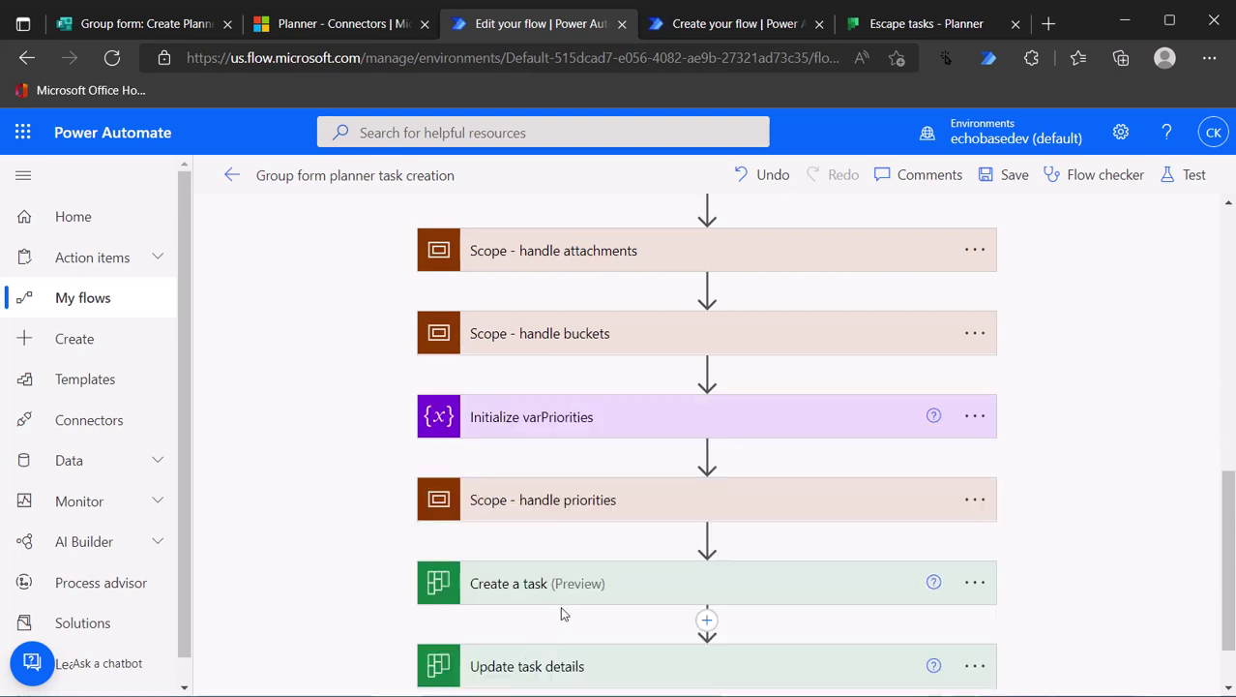
Open the Filter varPriorities array action inside the priorities scope and remove Priority from the first side of its condition
left_click(701, 504)
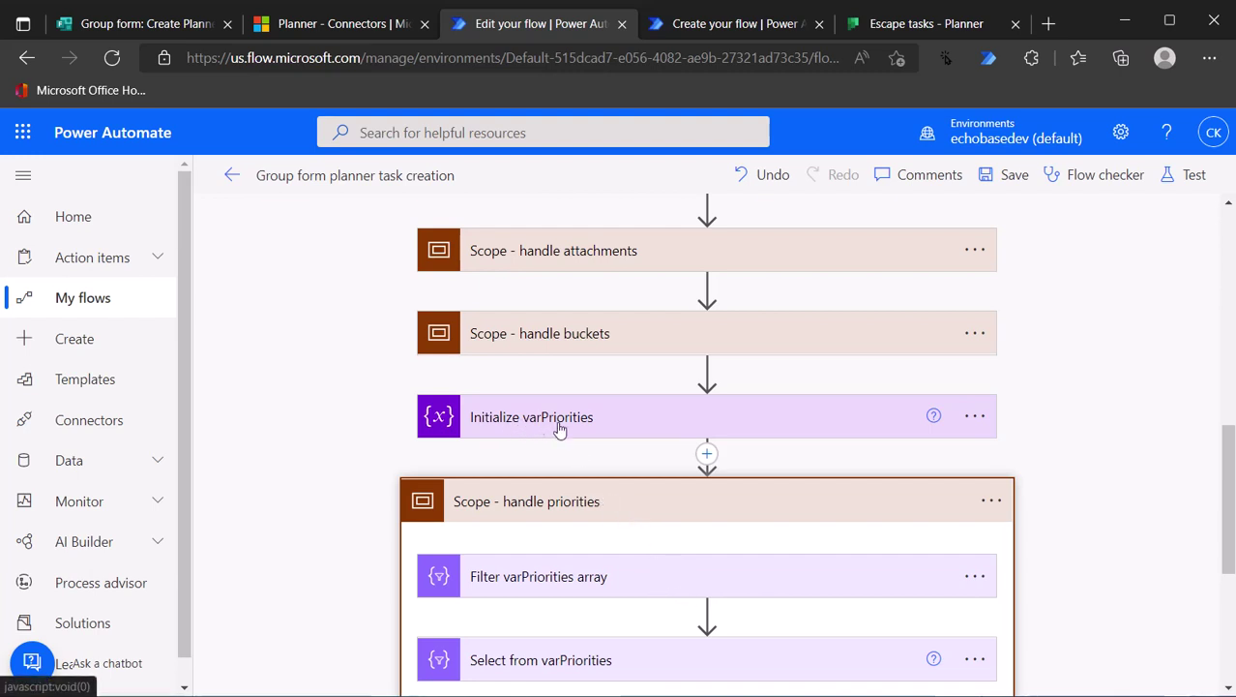
left_click(629, 577)
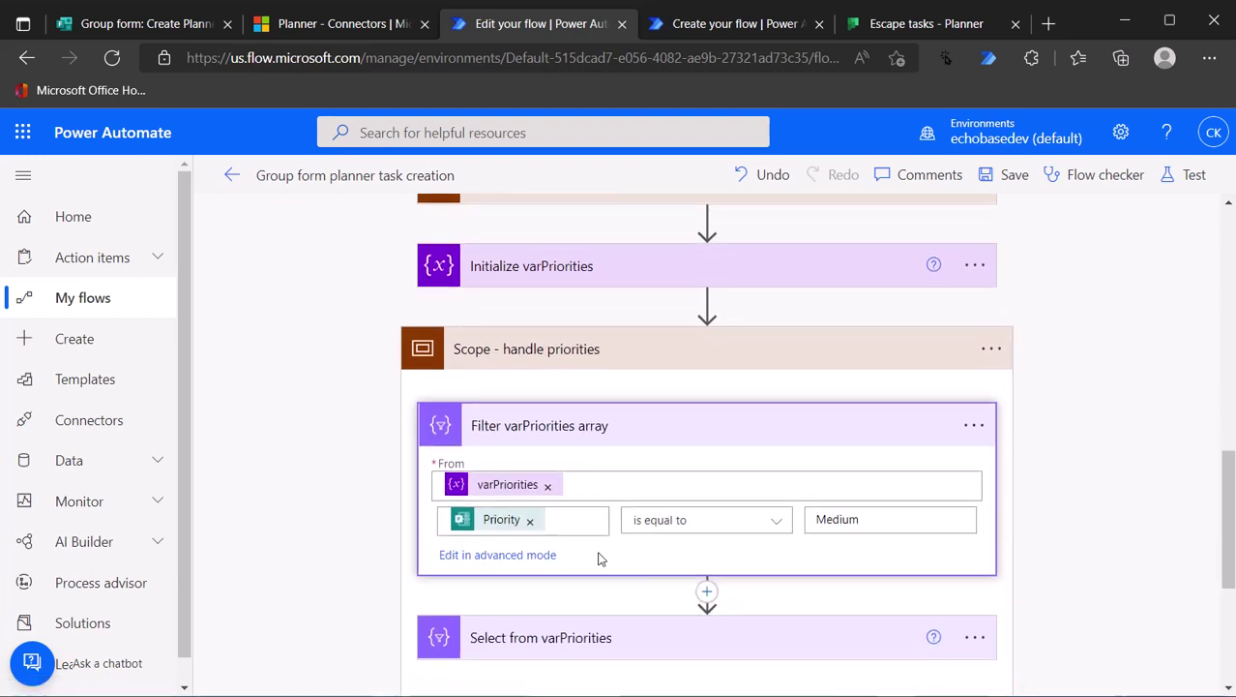
left_click(530, 519)
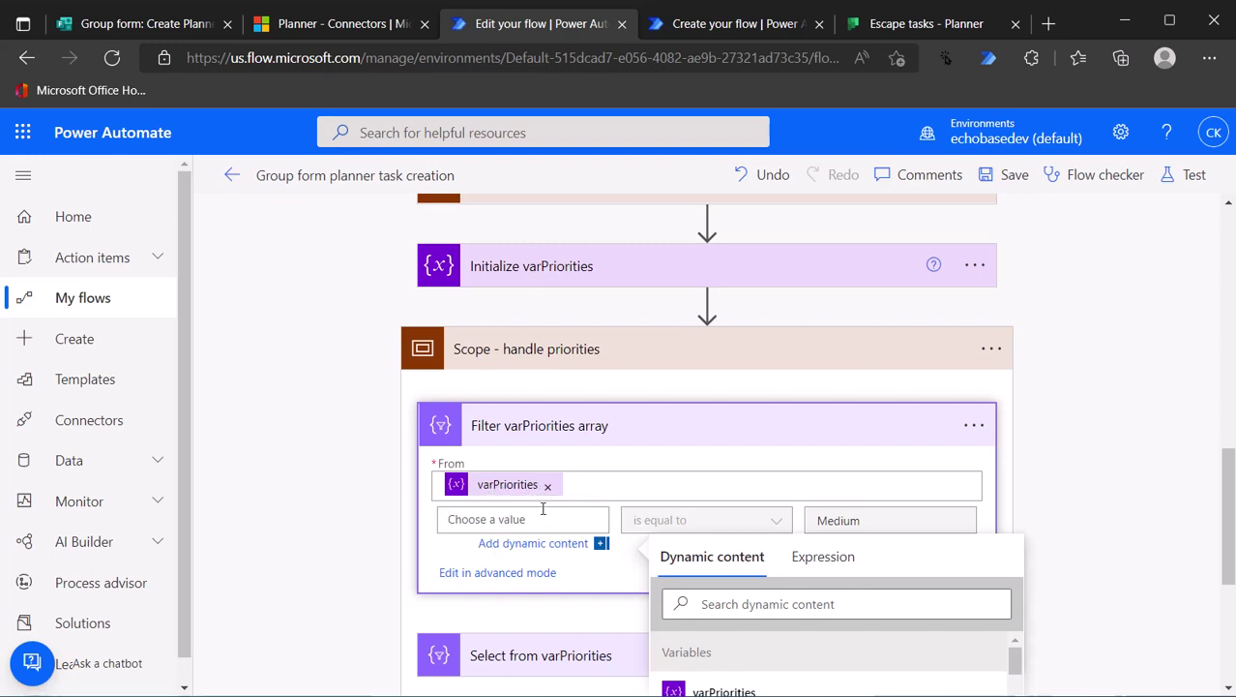
Look through the dynamic content available for the first value of the filter condition
scroll(542, 505, "down", 1)
scroll(770, 627, "down", 5)
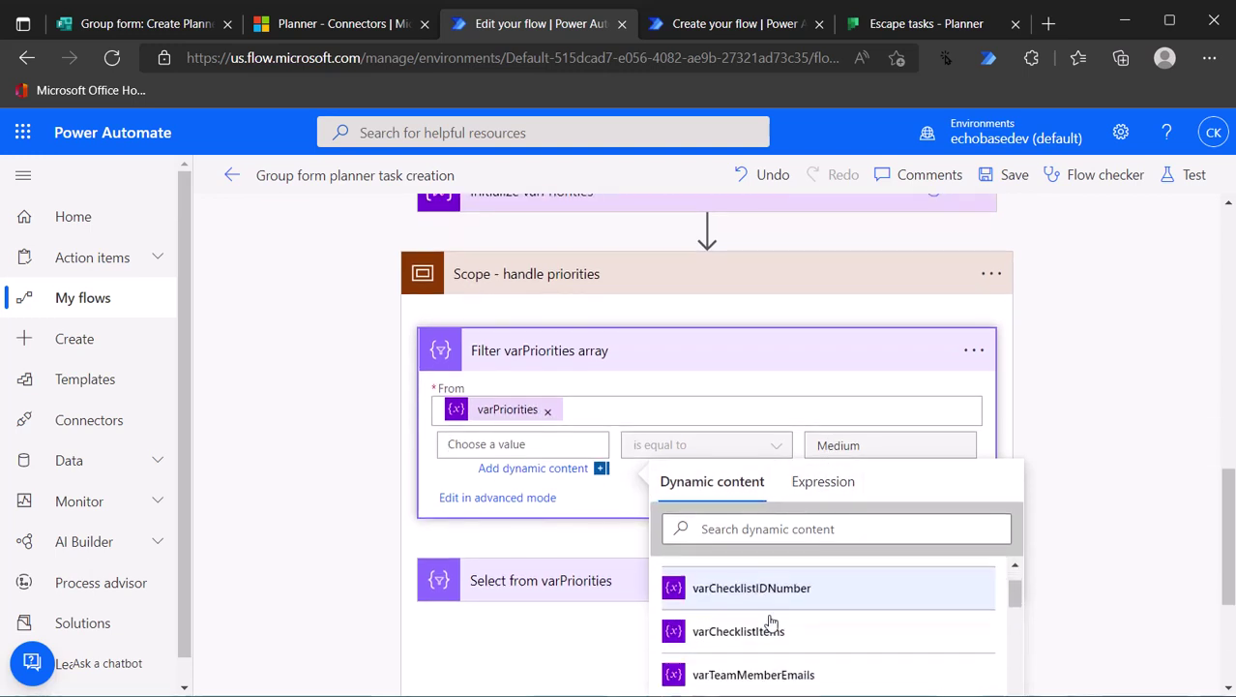
scroll(766, 633, "up", 1)
scroll(767, 631, "up", 1)
scroll(768, 629, "down", 4)
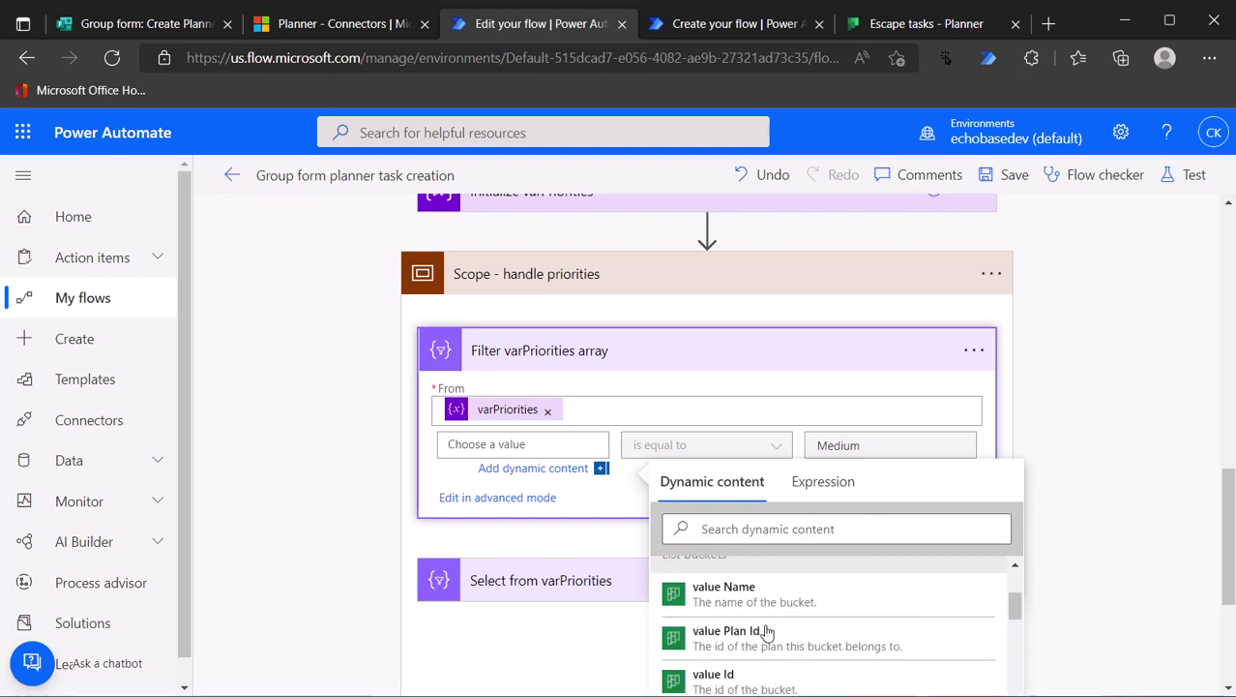
scroll(770, 625, "up", 5)
scroll(764, 623, "up", 1)
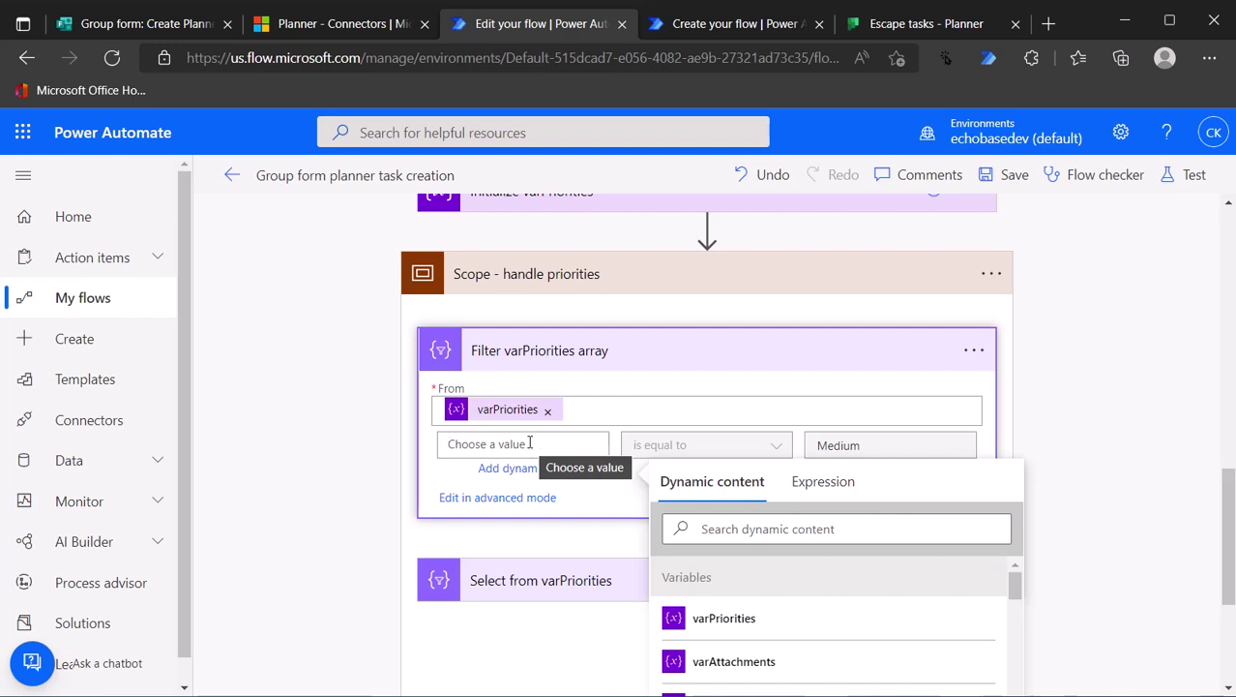
left_click(834, 480)
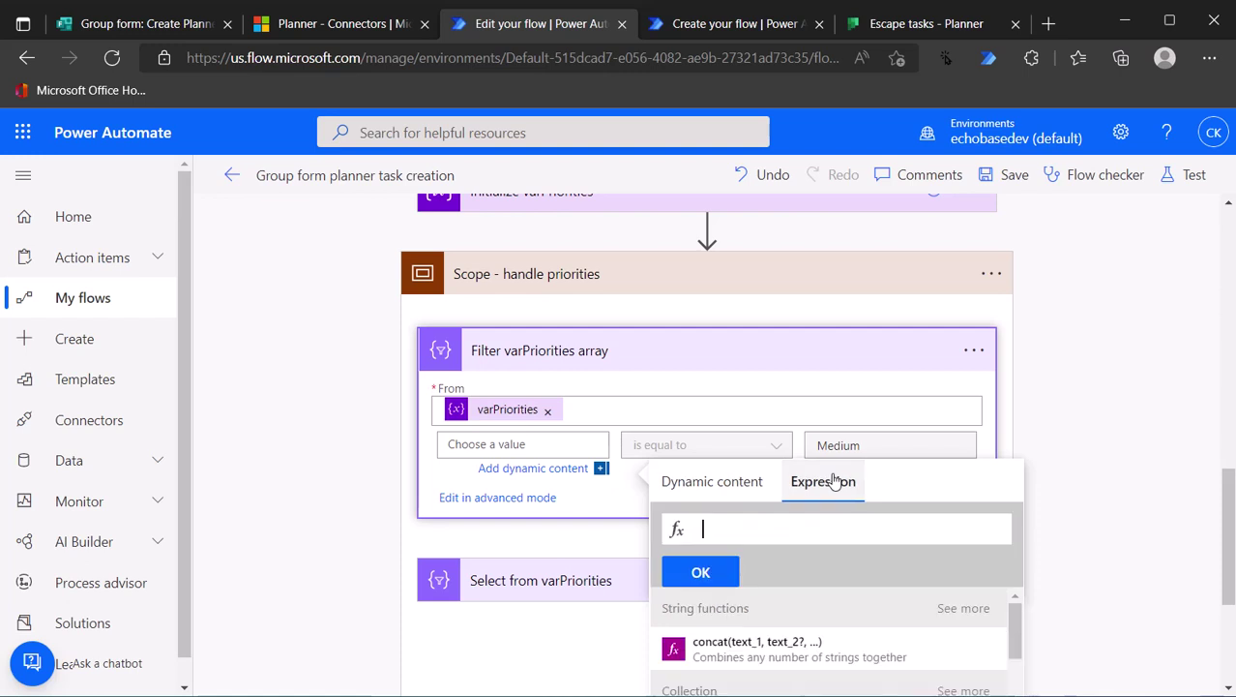
type("item(")
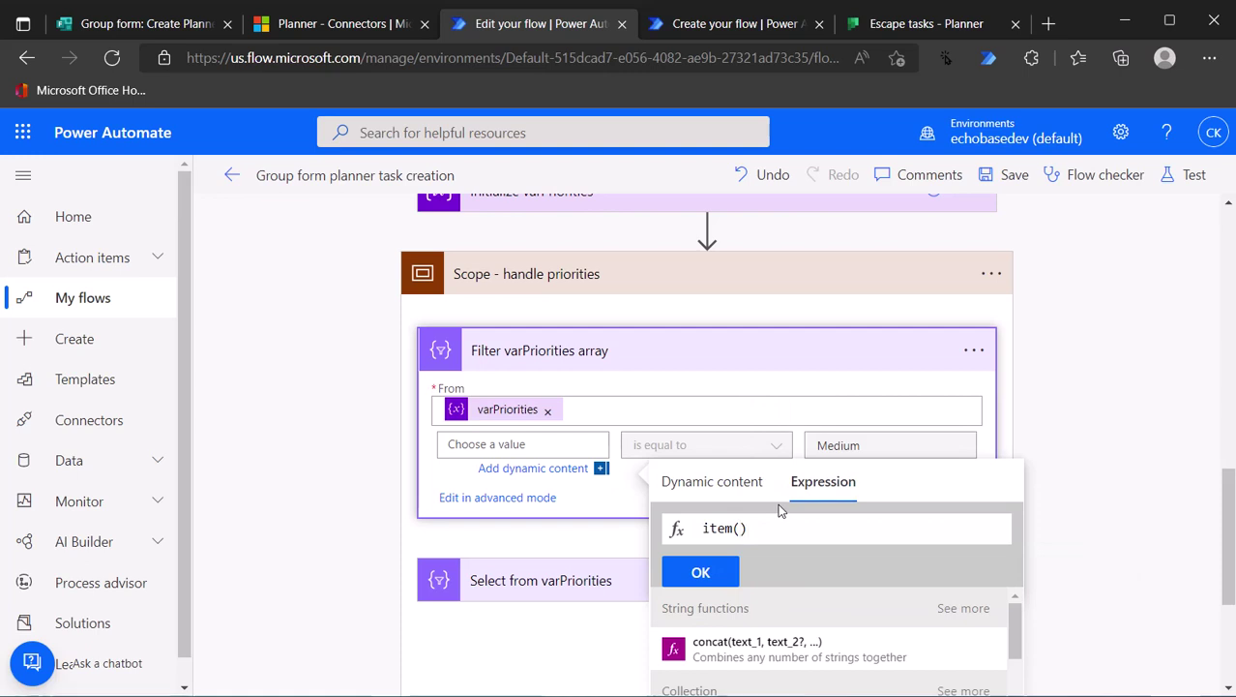
type("?['")
type("Priority")
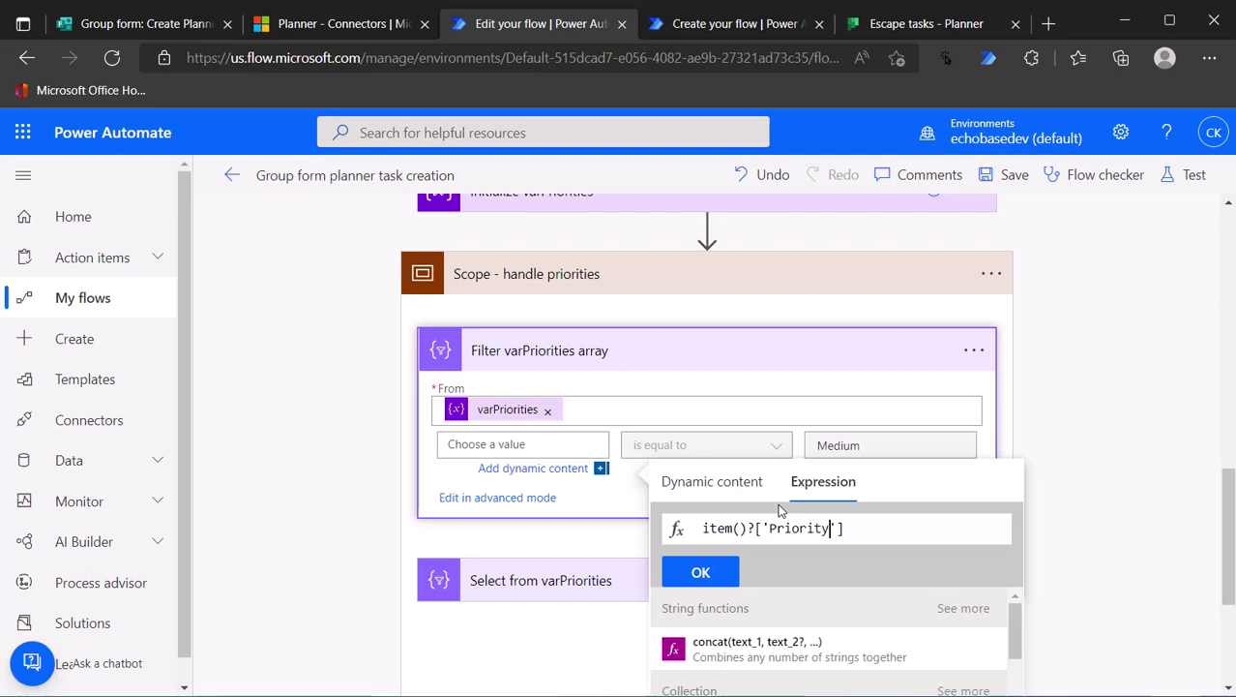
Examine the "Priority" key in the array value of Initialize varPriorities
scroll(759, 489, "up", 3)
left_click(693, 420)
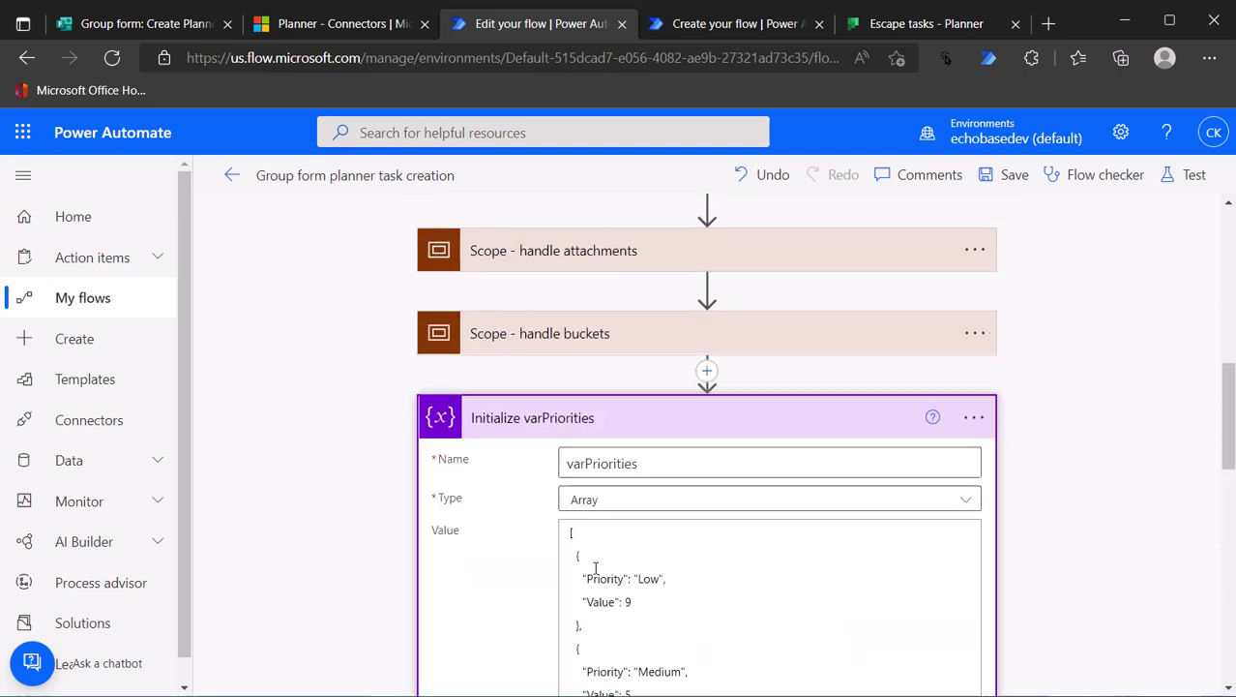
left_click_drag(583, 579, 626, 579)
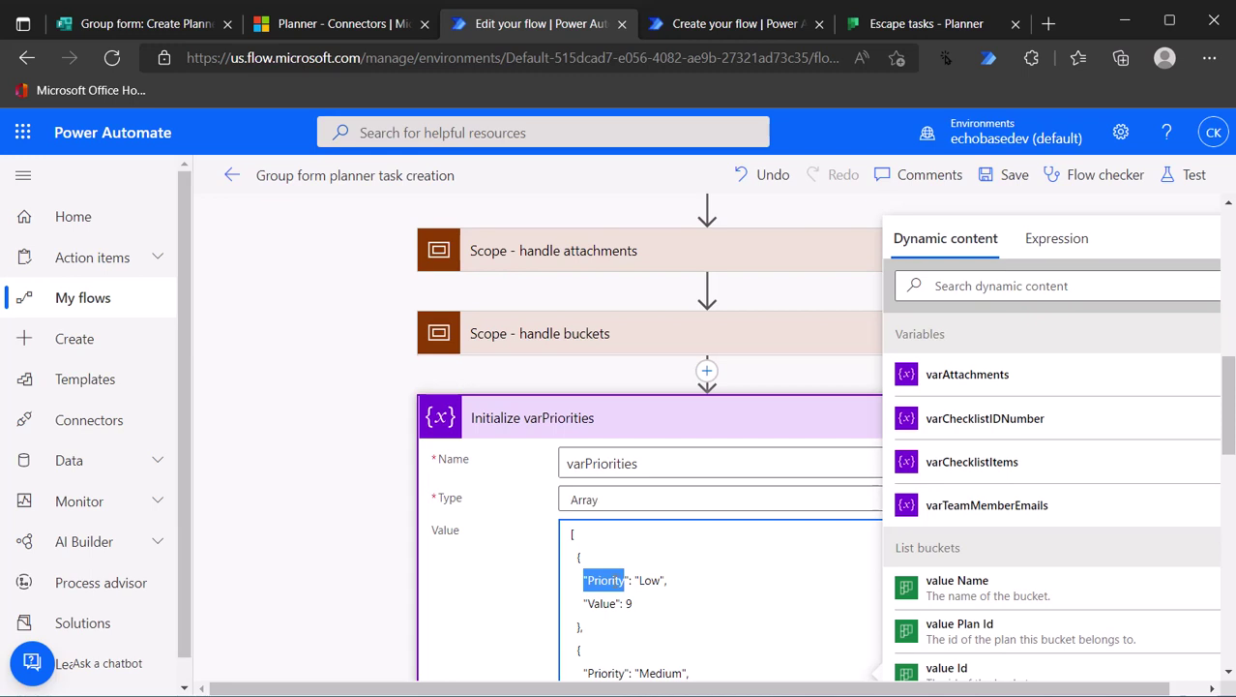
Set the first value of the Filter varPriorities array condition to the expression item()?['Priority']
scroll(632, 467, "down", 5)
left_click(628, 472)
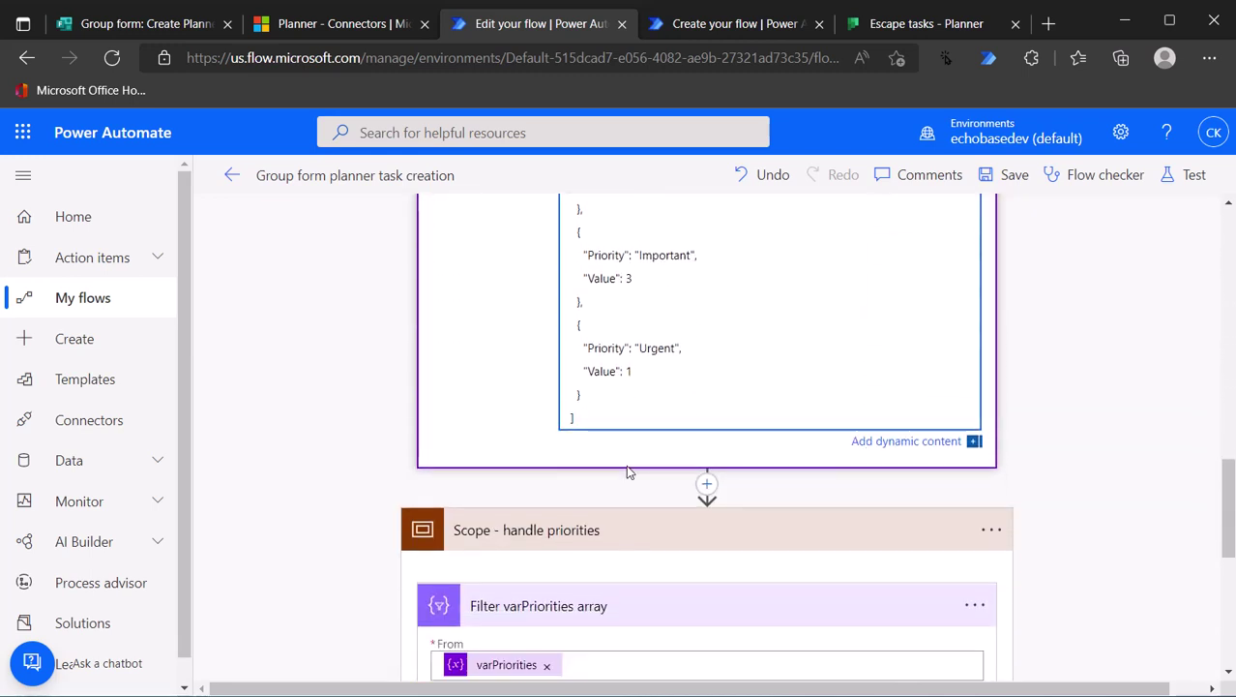
scroll(624, 513, "down", 2)
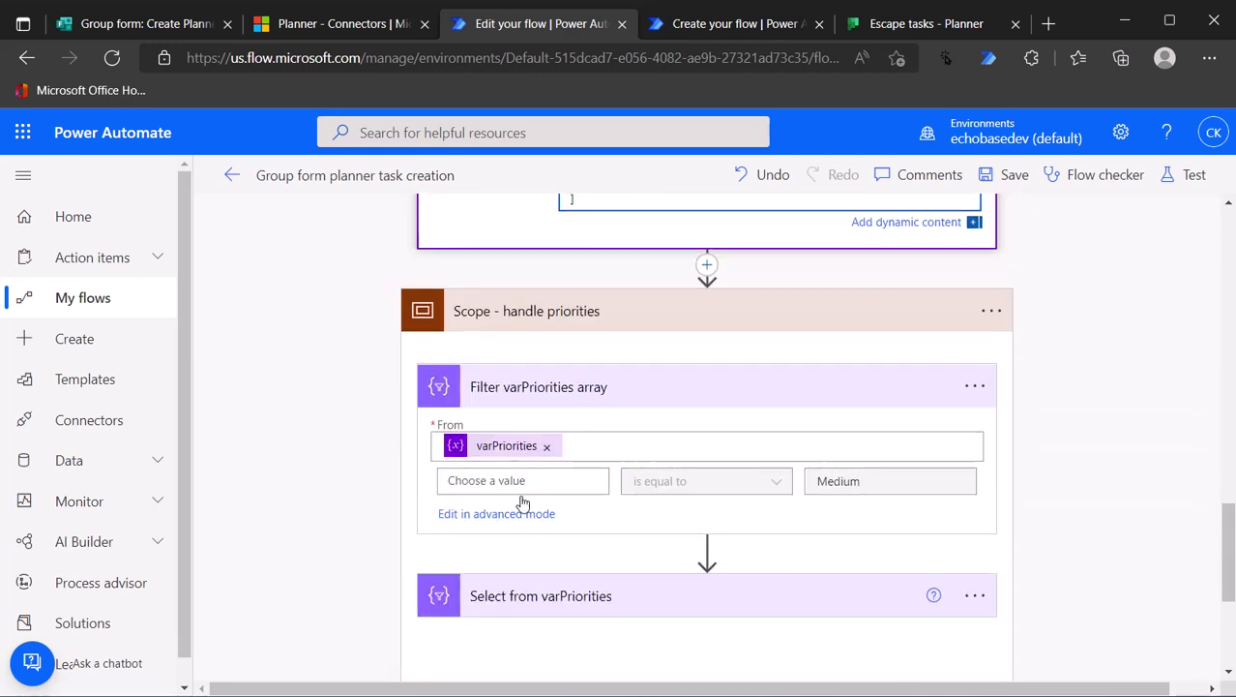
left_click(522, 481)
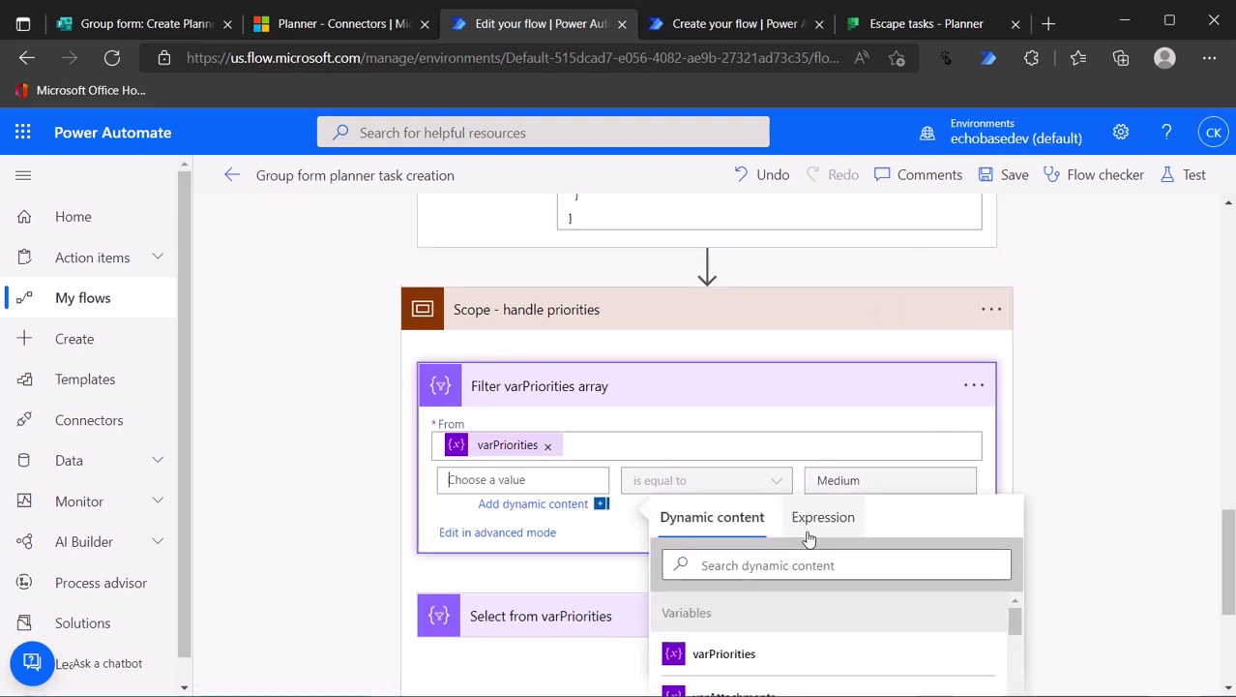
left_click(810, 530)
type("i")
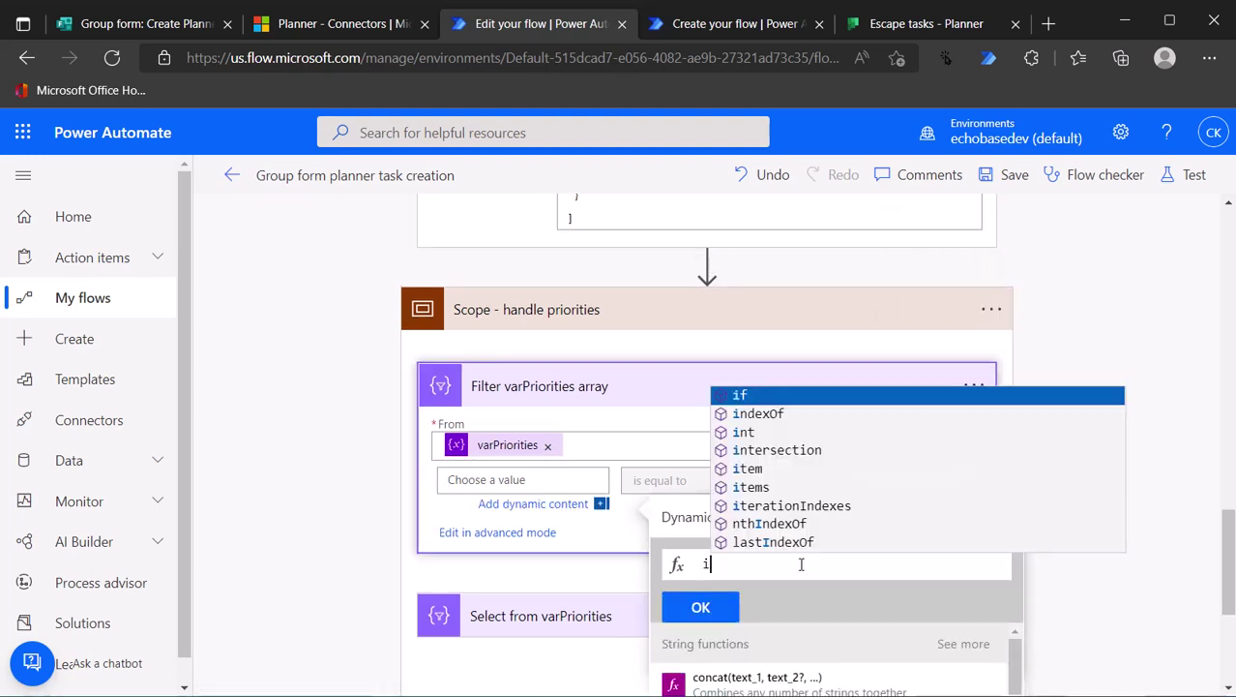
type("tem()")
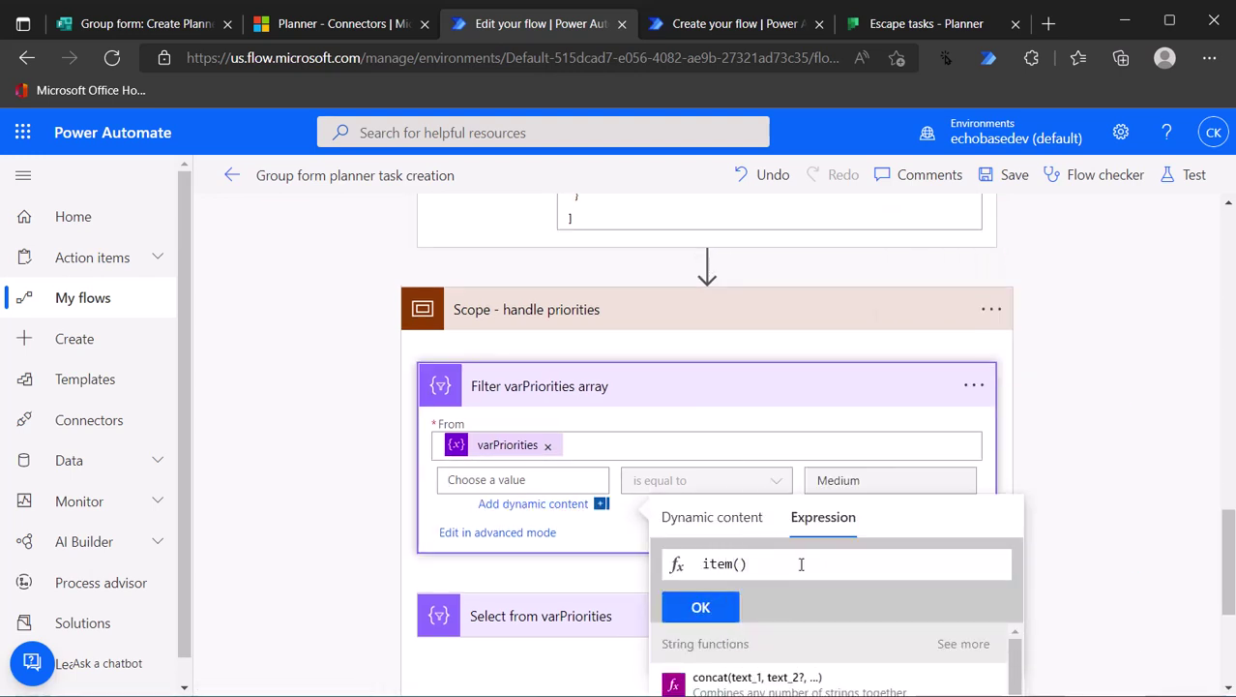
type("?[]'Prio")
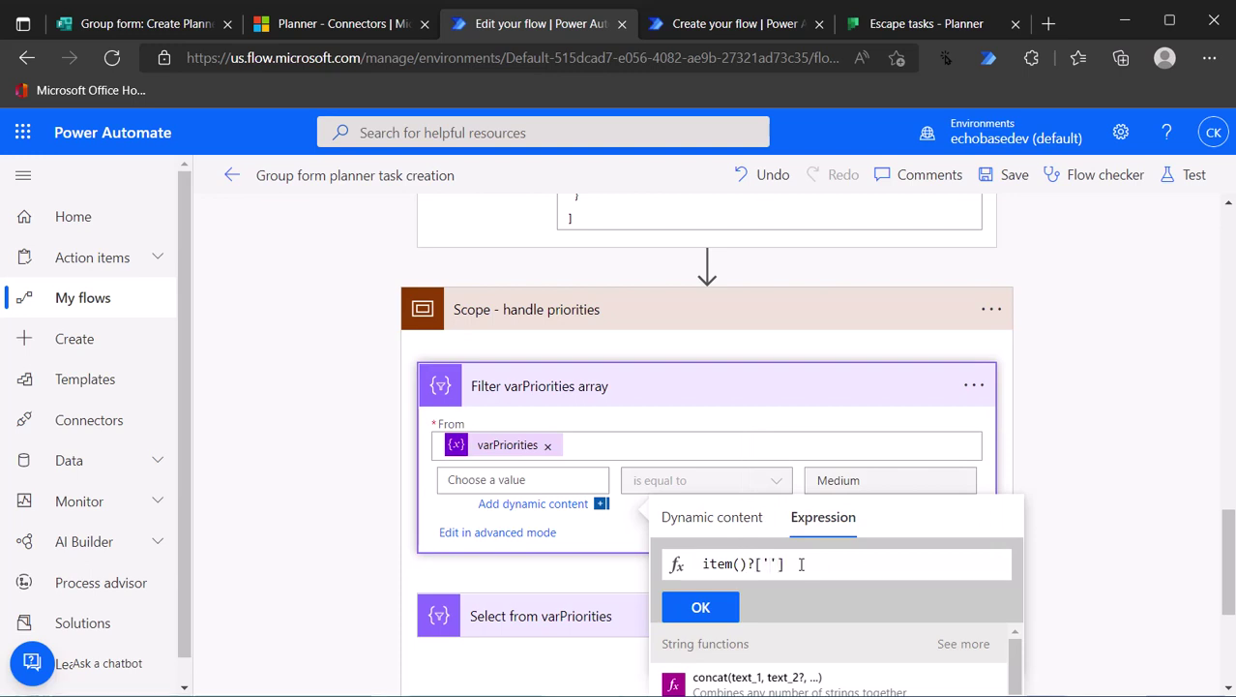
type("rity")
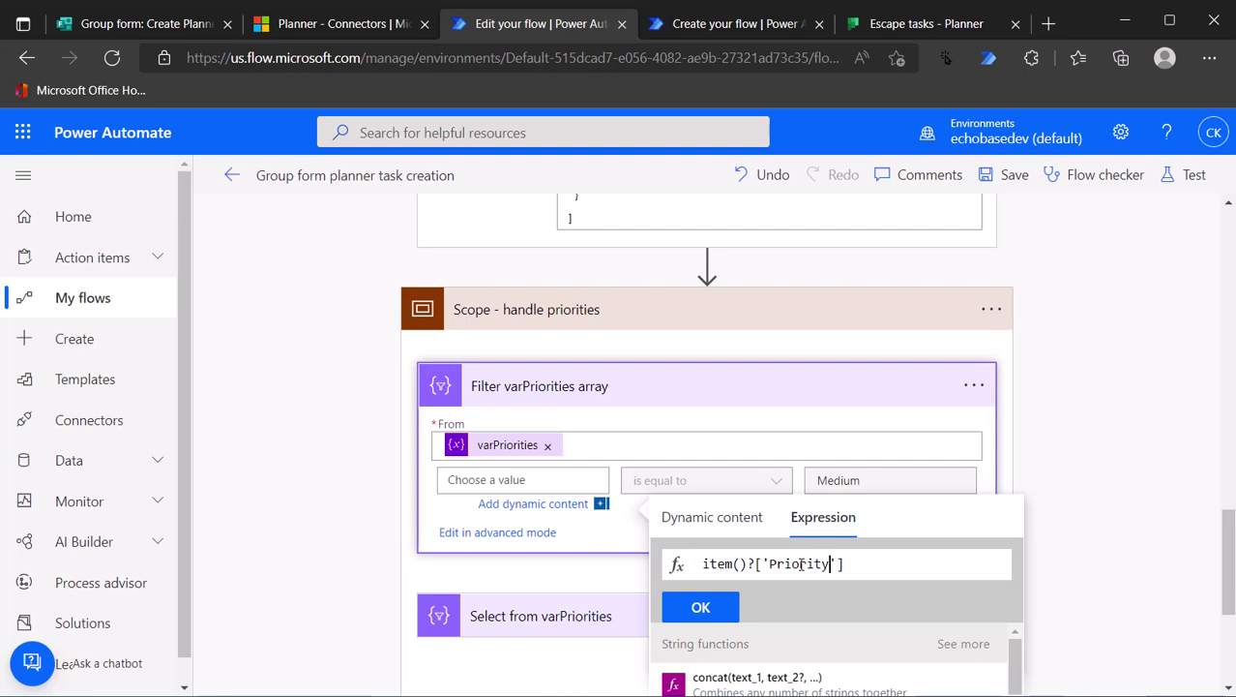
left_click(699, 609)
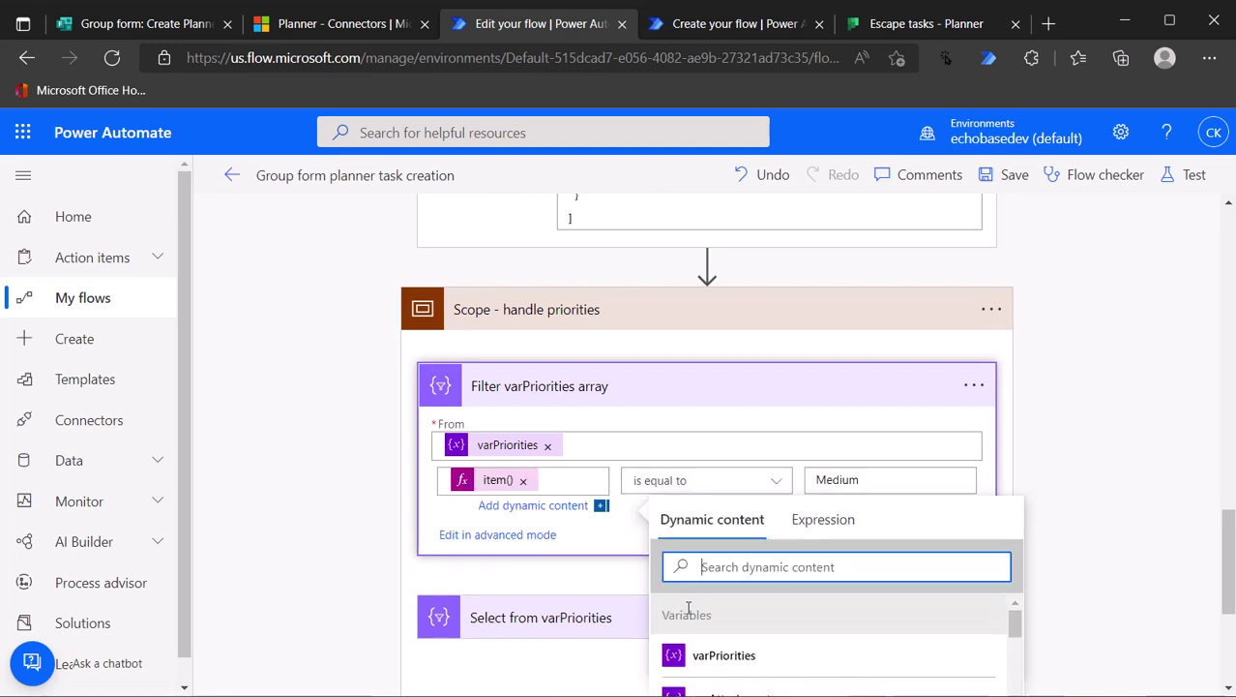
Replace the "Medium" comparison value in the filter condition with the Priority answer from Get response details
double_click(819, 478)
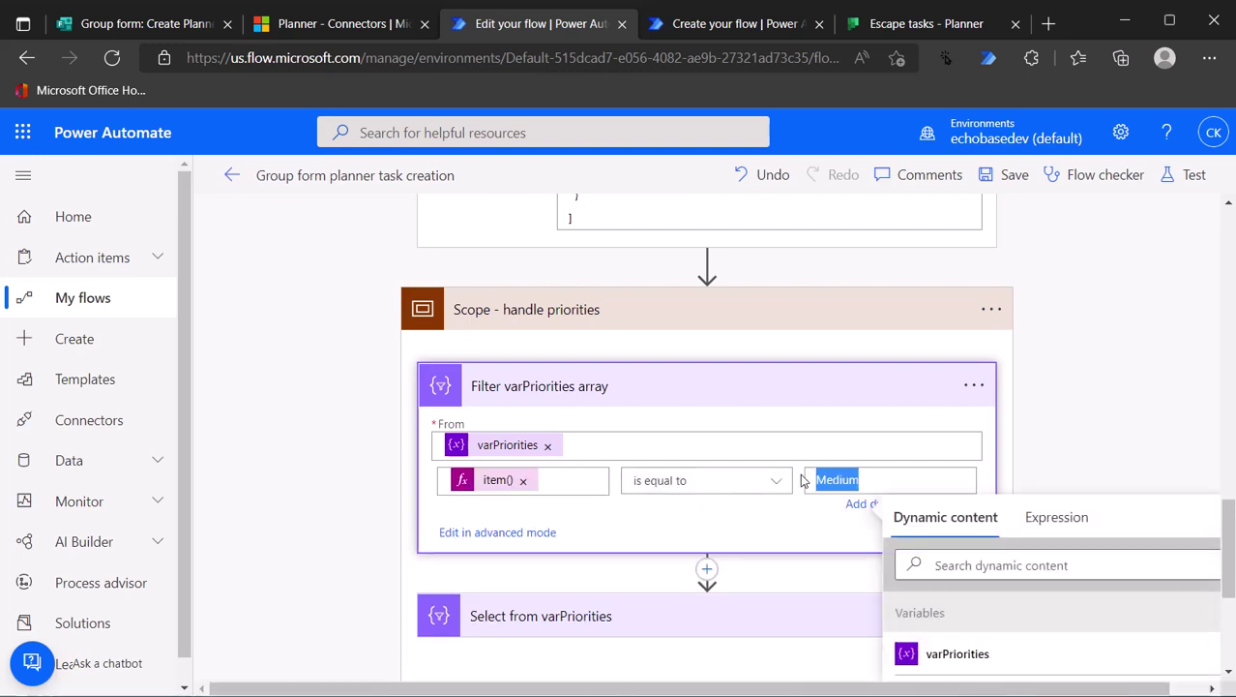
key("BackSpace")
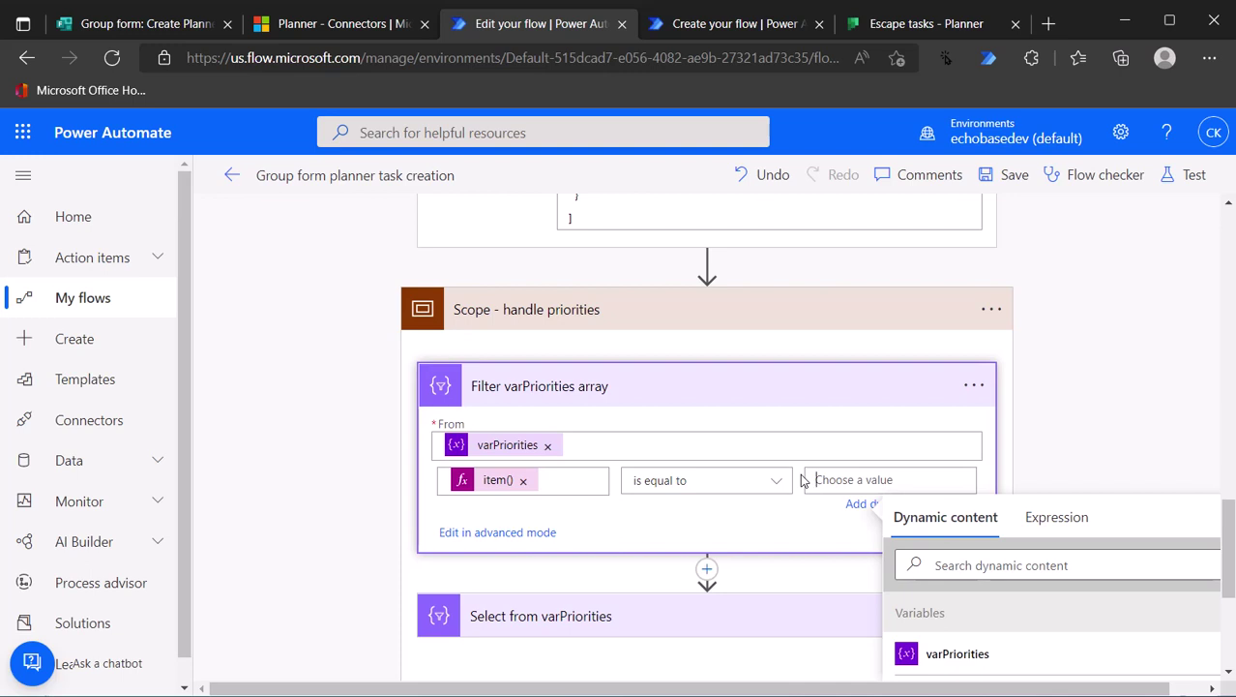
scroll(985, 607, "down", 5)
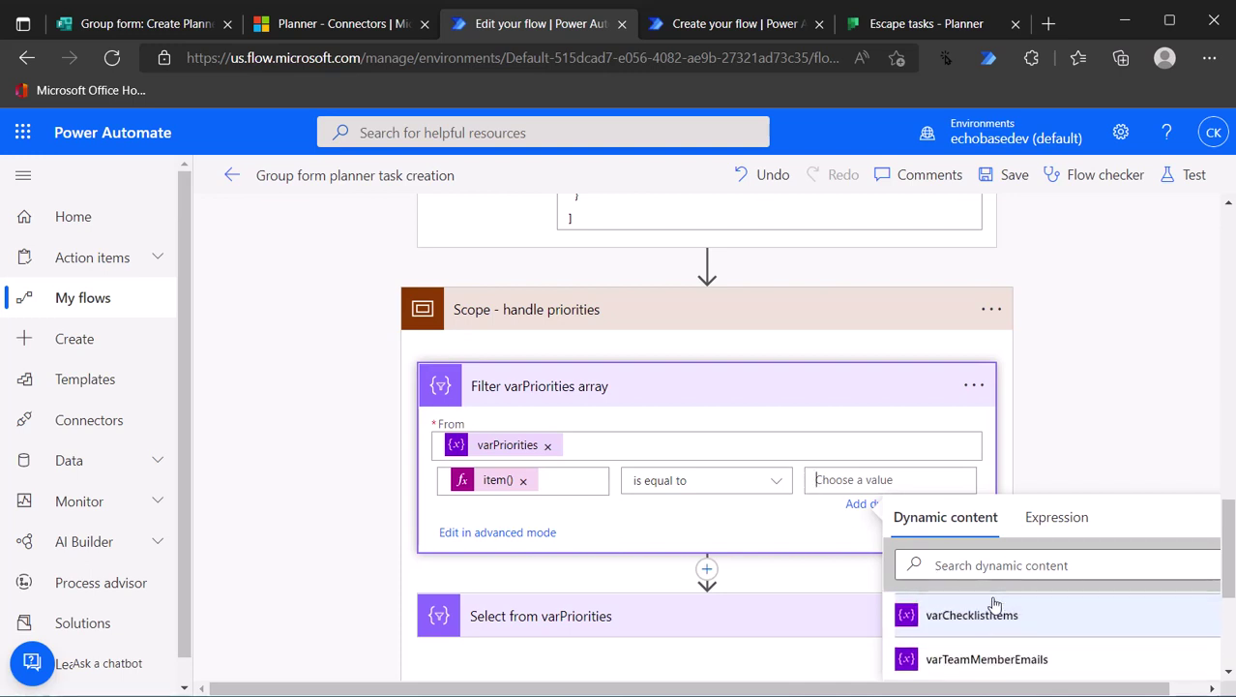
left_click(982, 564)
type("pr")
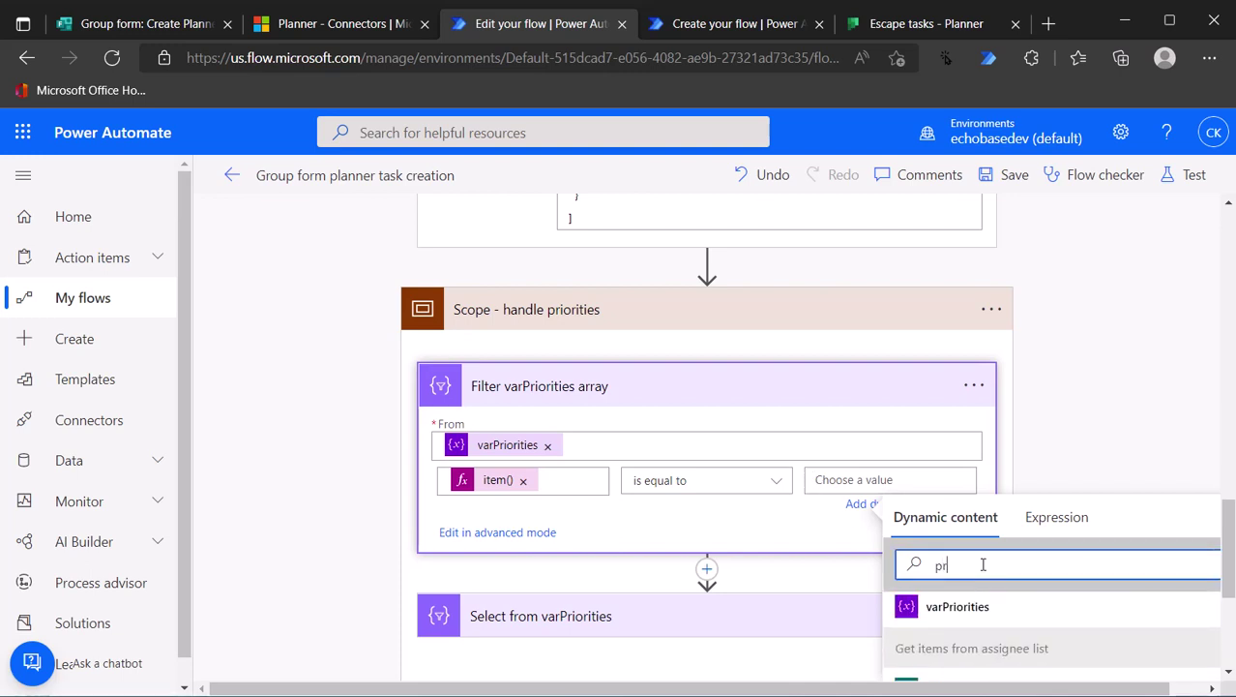
type("io")
scroll(977, 581, "down", 2)
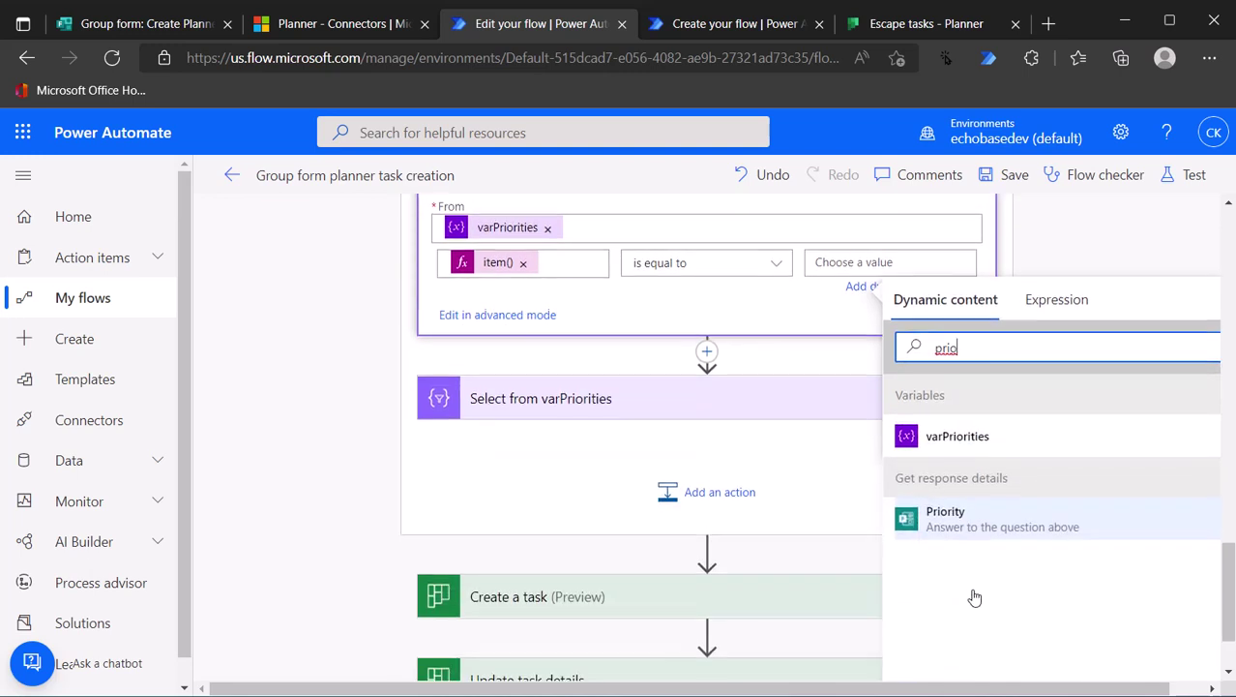
left_click(948, 518)
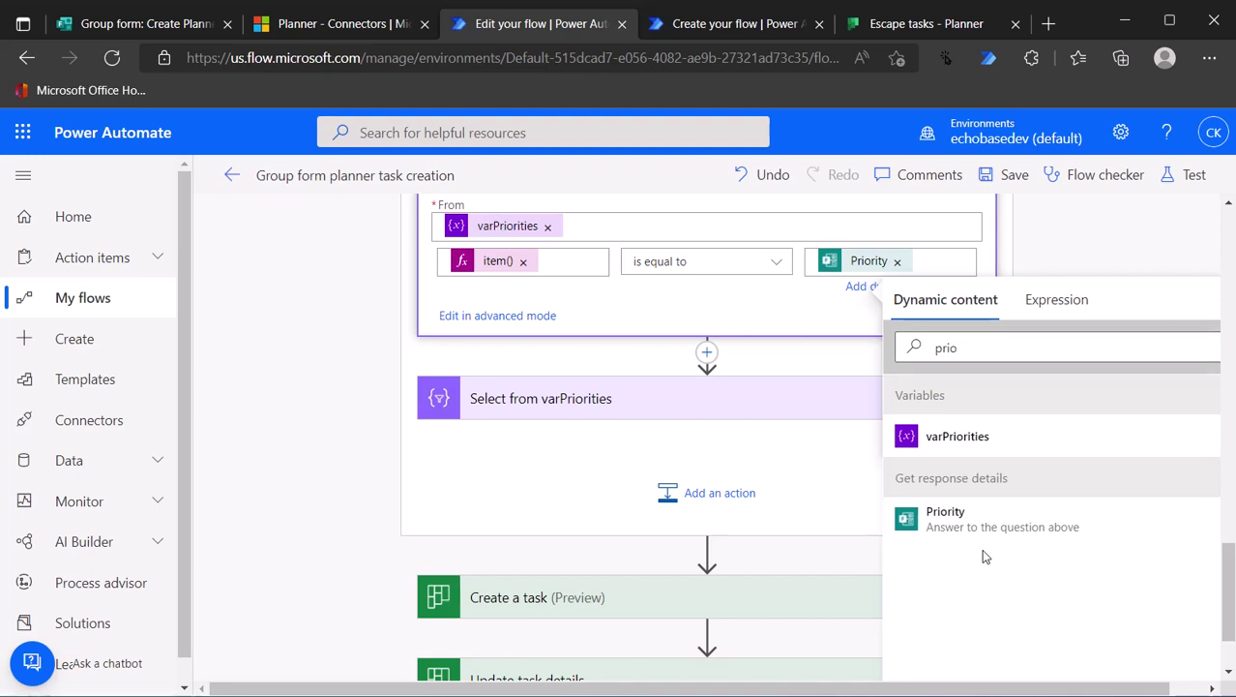
left_click(1115, 250)
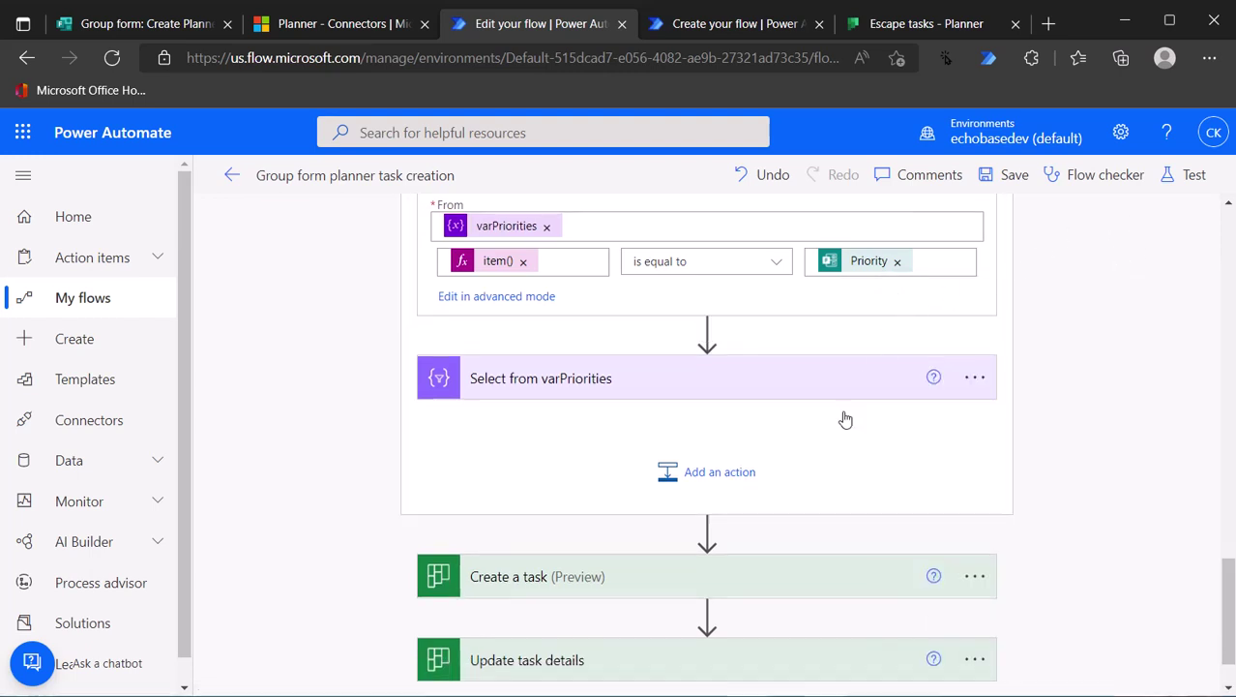
Open the Select from varPriorities action and clear its From and Map values
scroll(845, 418, "up", 2)
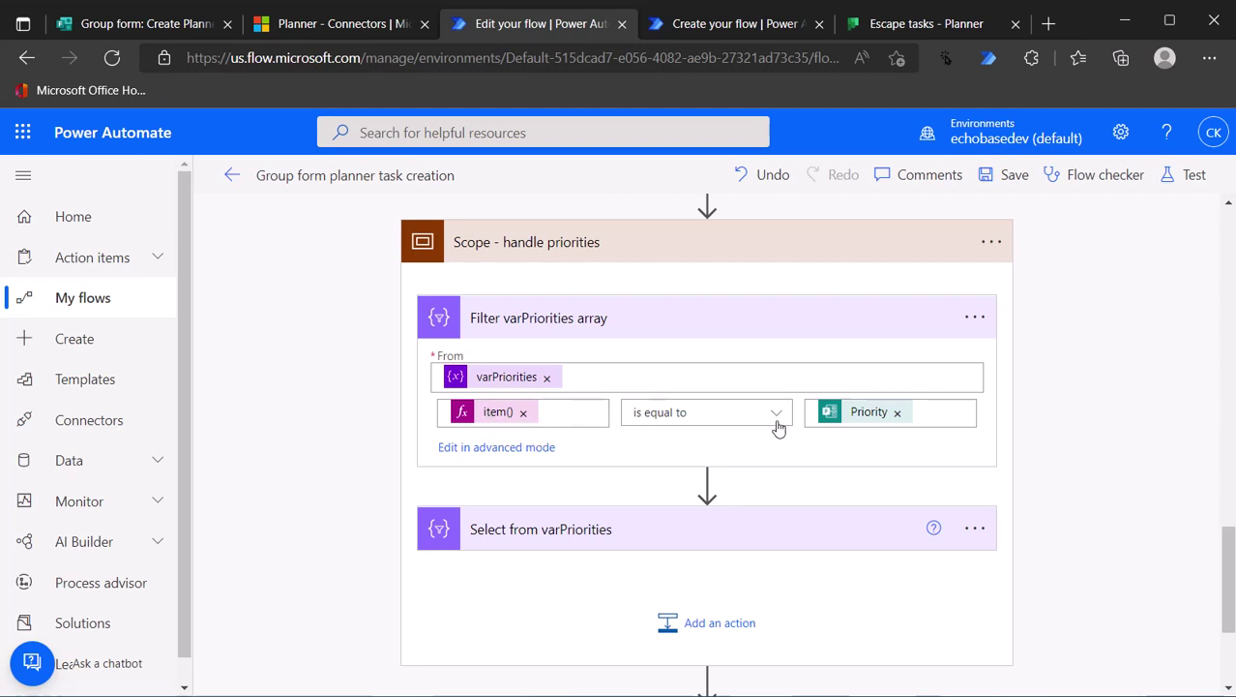
left_click(696, 525)
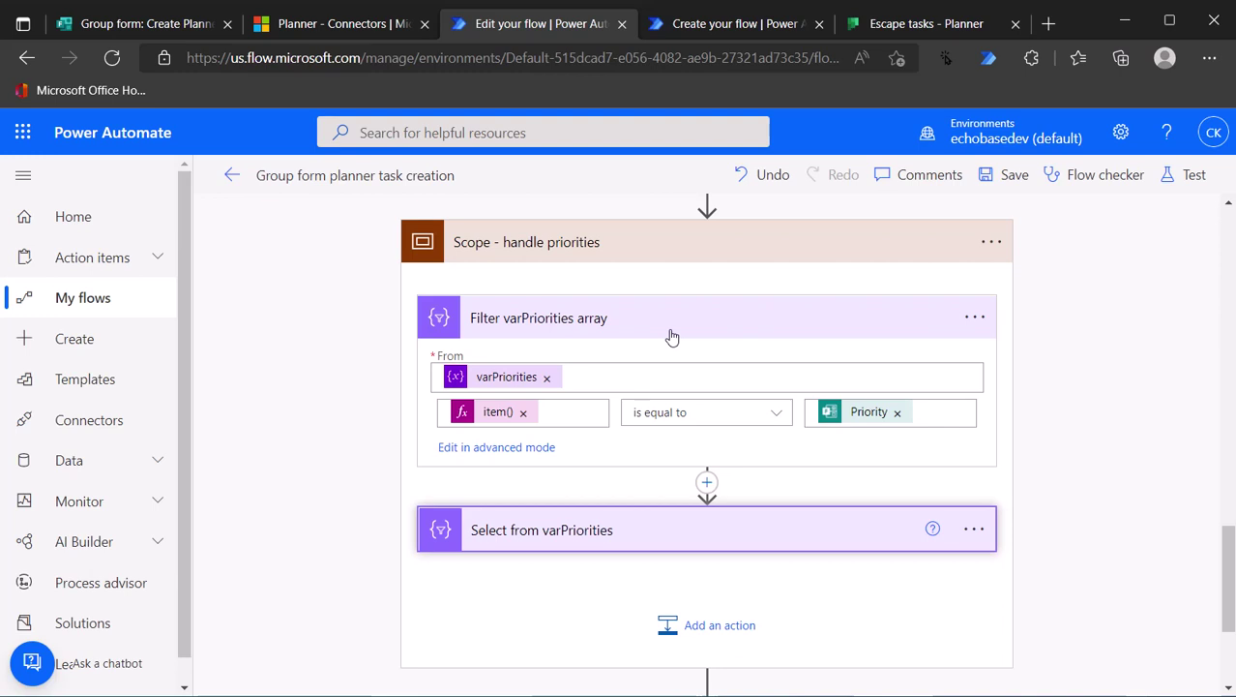
left_click(709, 534)
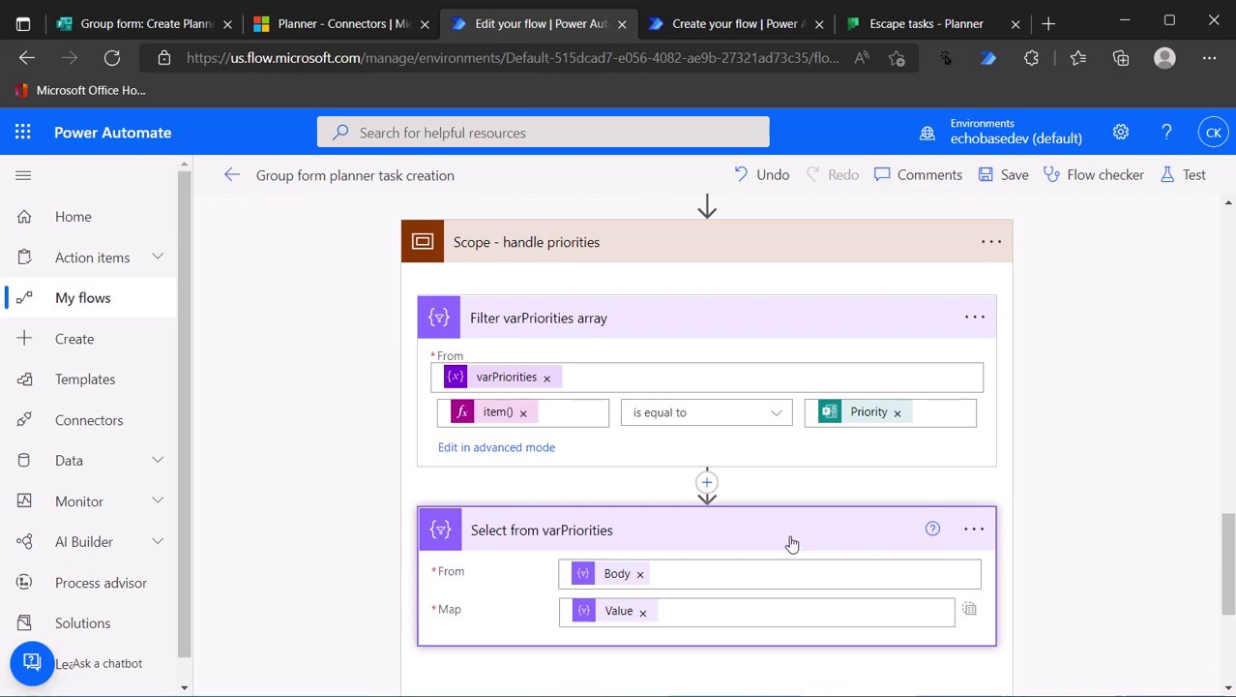
left_click(640, 576)
left_click(642, 608)
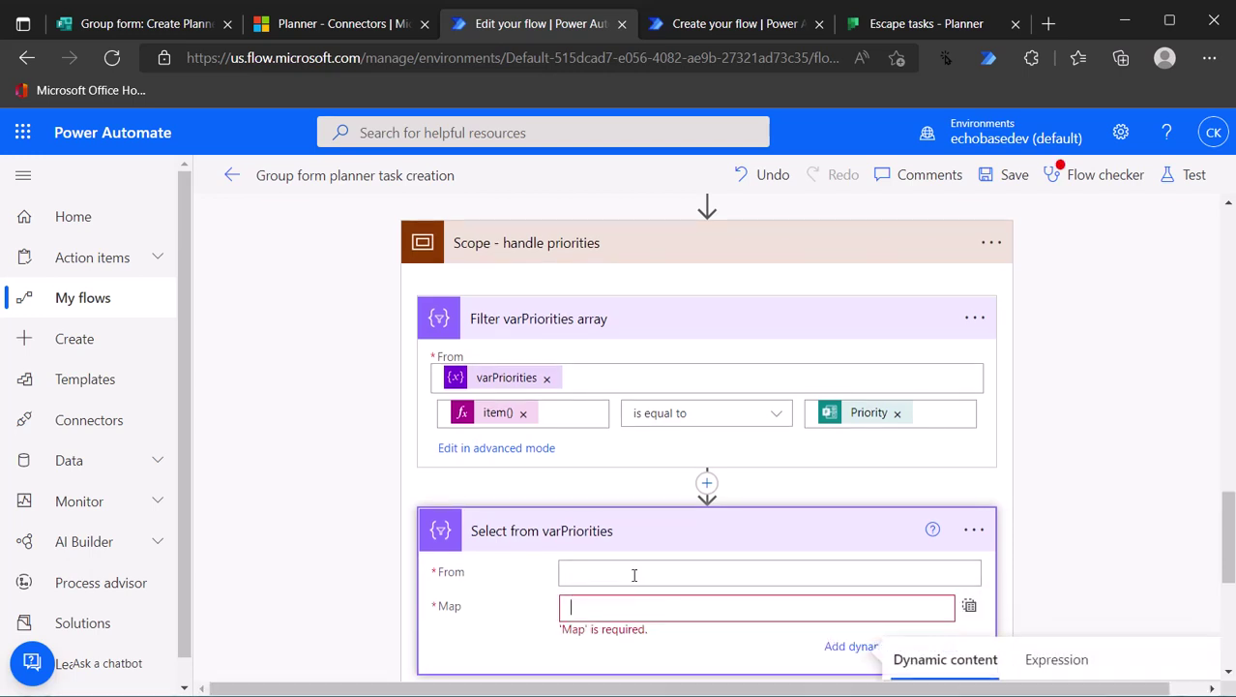
Set the From value of Select from varPriorities to the Body output of Filter varPriorities array
left_click(634, 574)
scroll(788, 484, "down", 3)
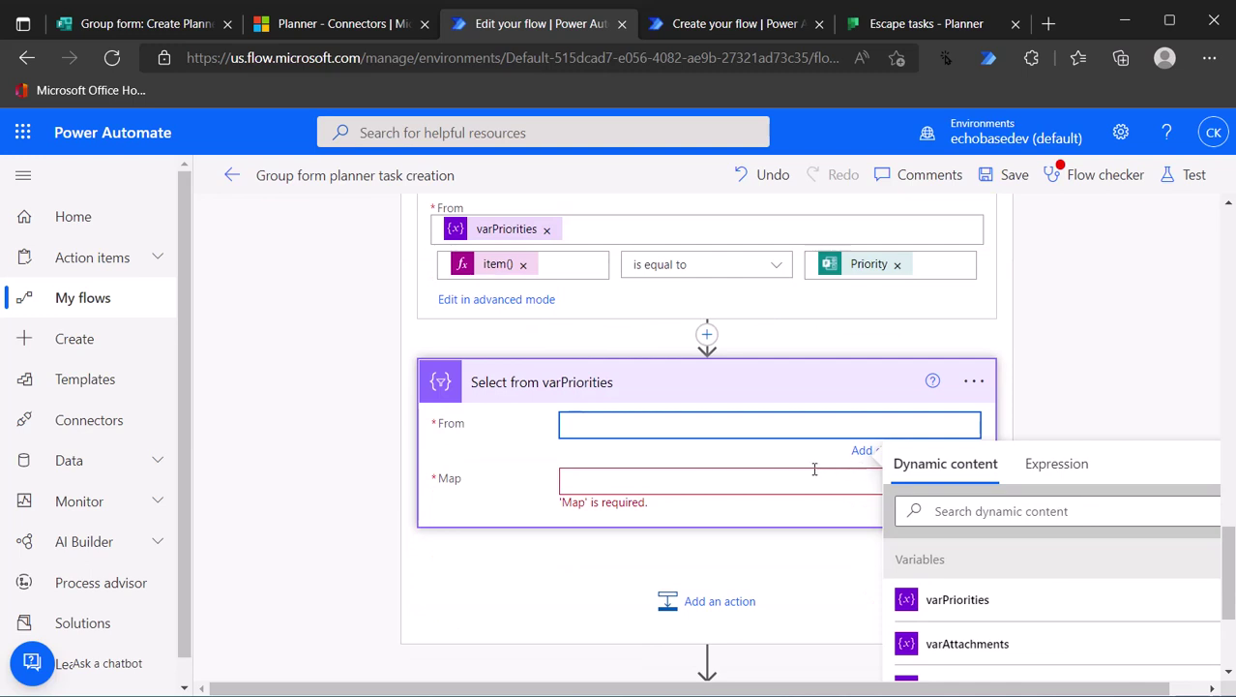
scroll(944, 519, "down", 2)
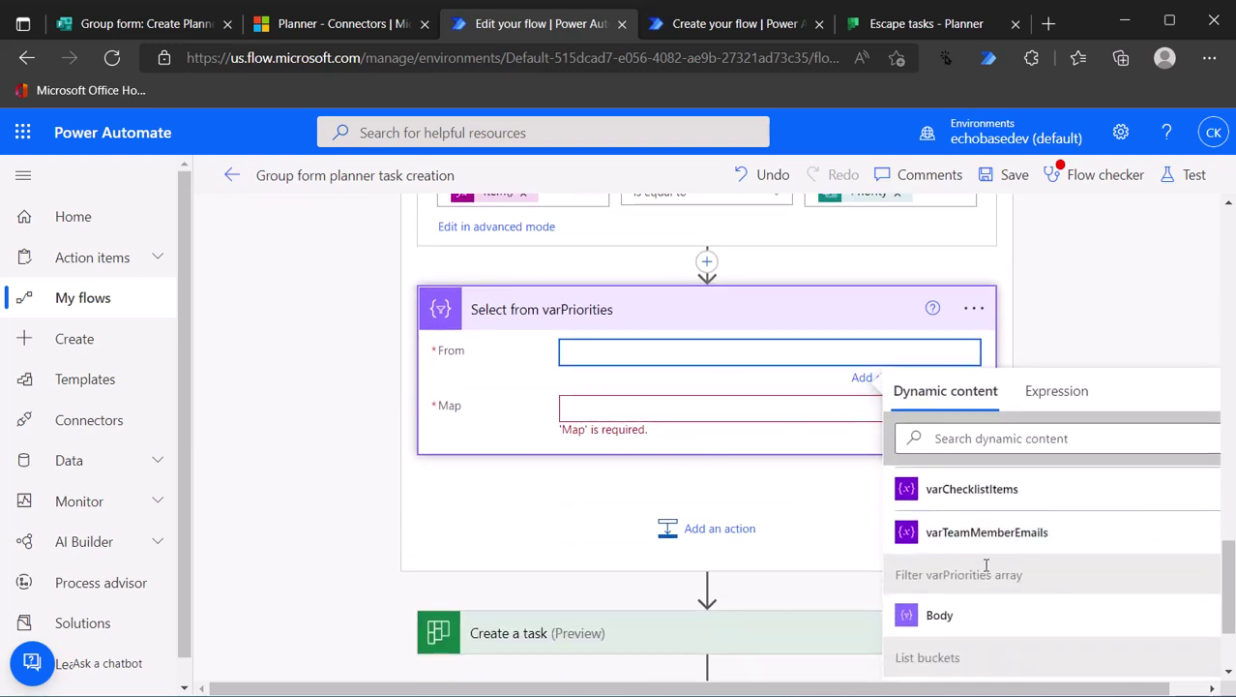
left_click(939, 616)
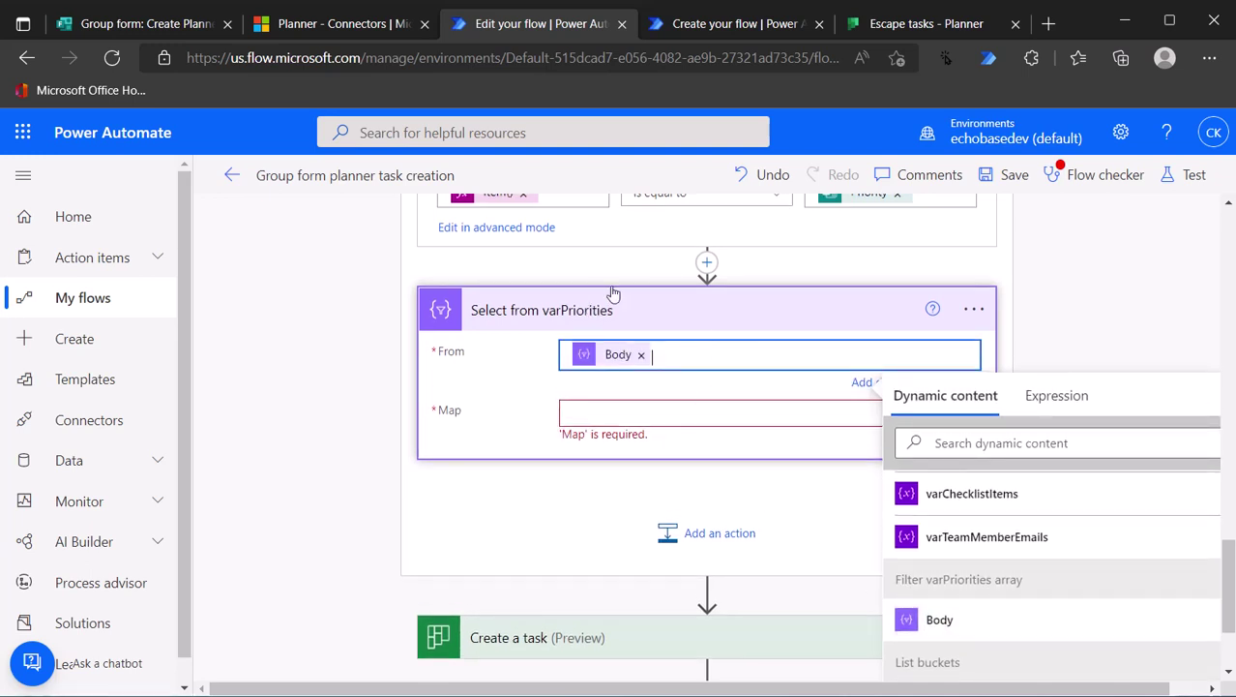
scroll(653, 494, "up", 2)
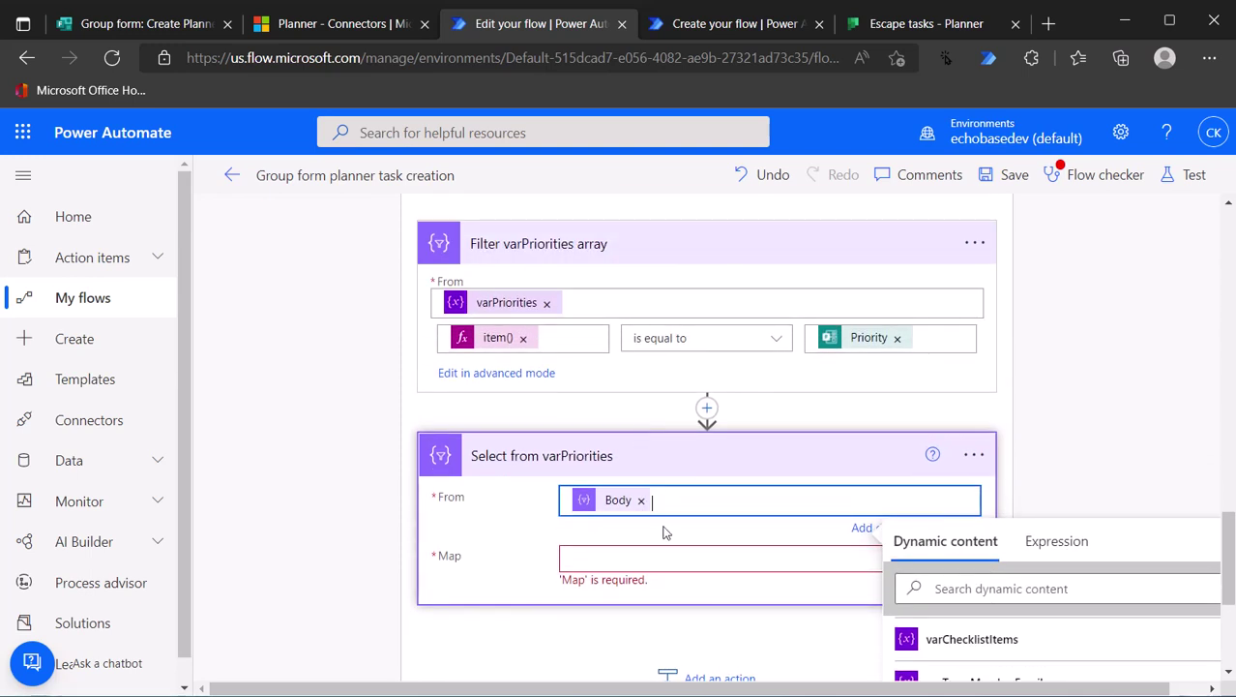
scroll(653, 503, "down", 1)
Toggle the Map input of Select from varPriorities between key-value mode and text mode, ending in text mode
left_click(637, 488)
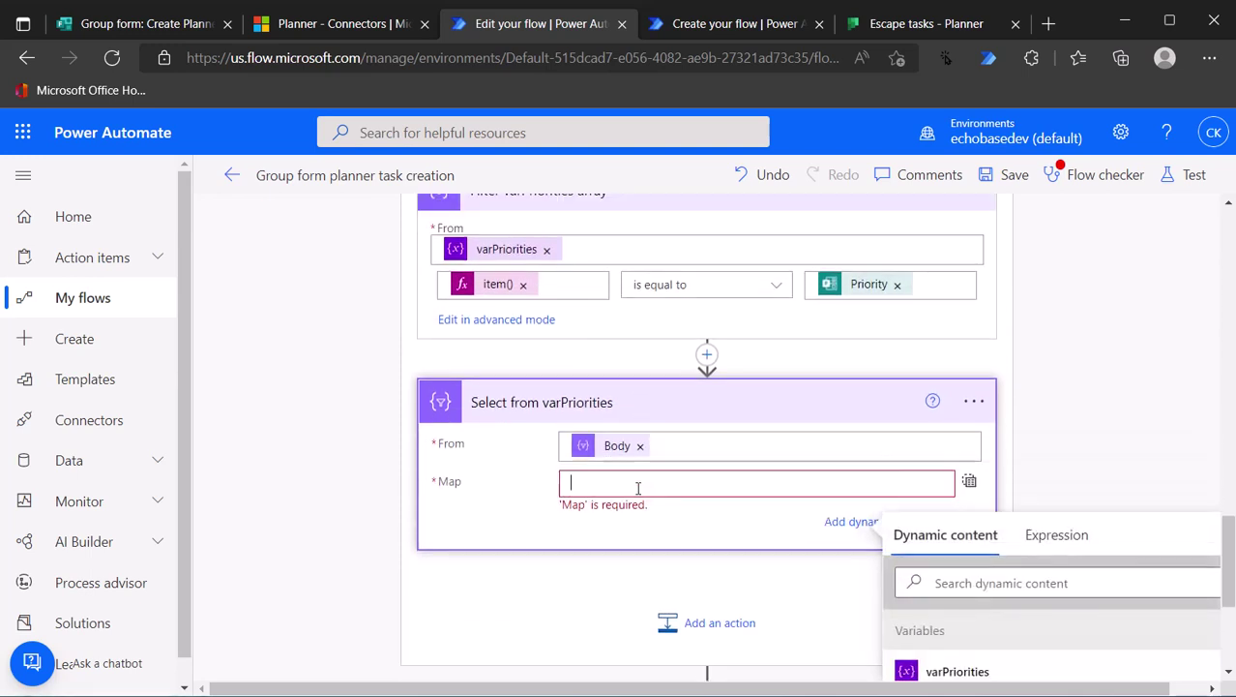
left_click(969, 482)
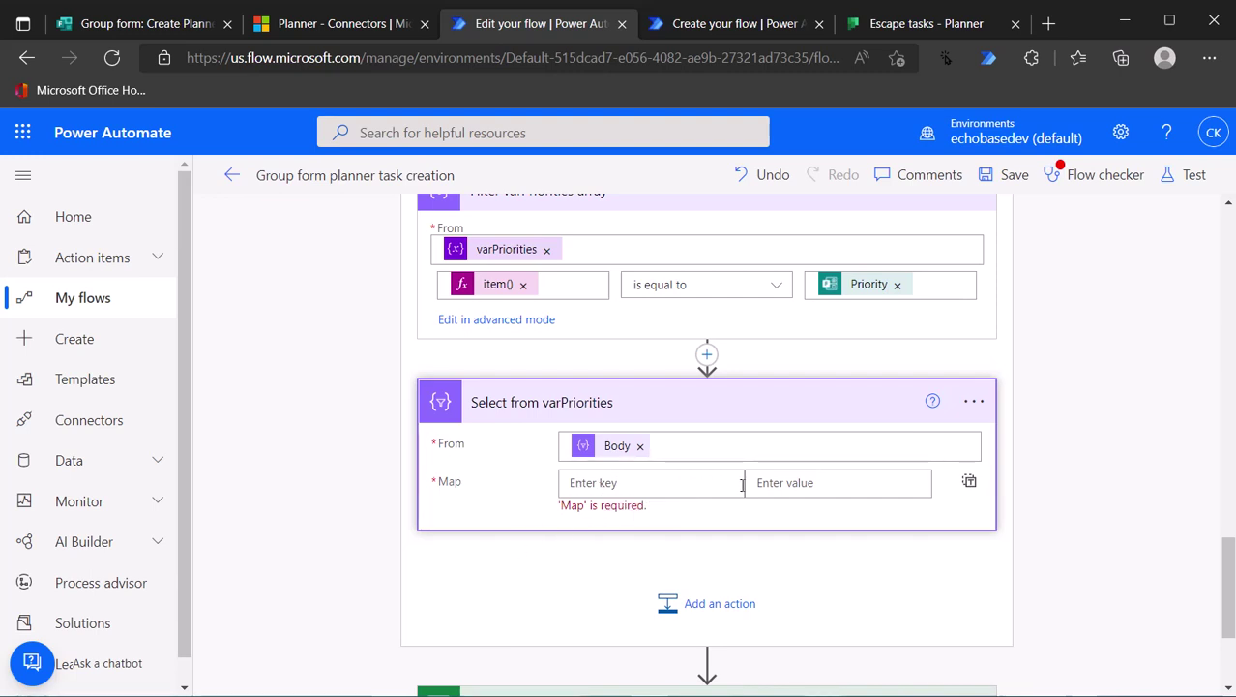
left_click(968, 482)
left_click(969, 483)
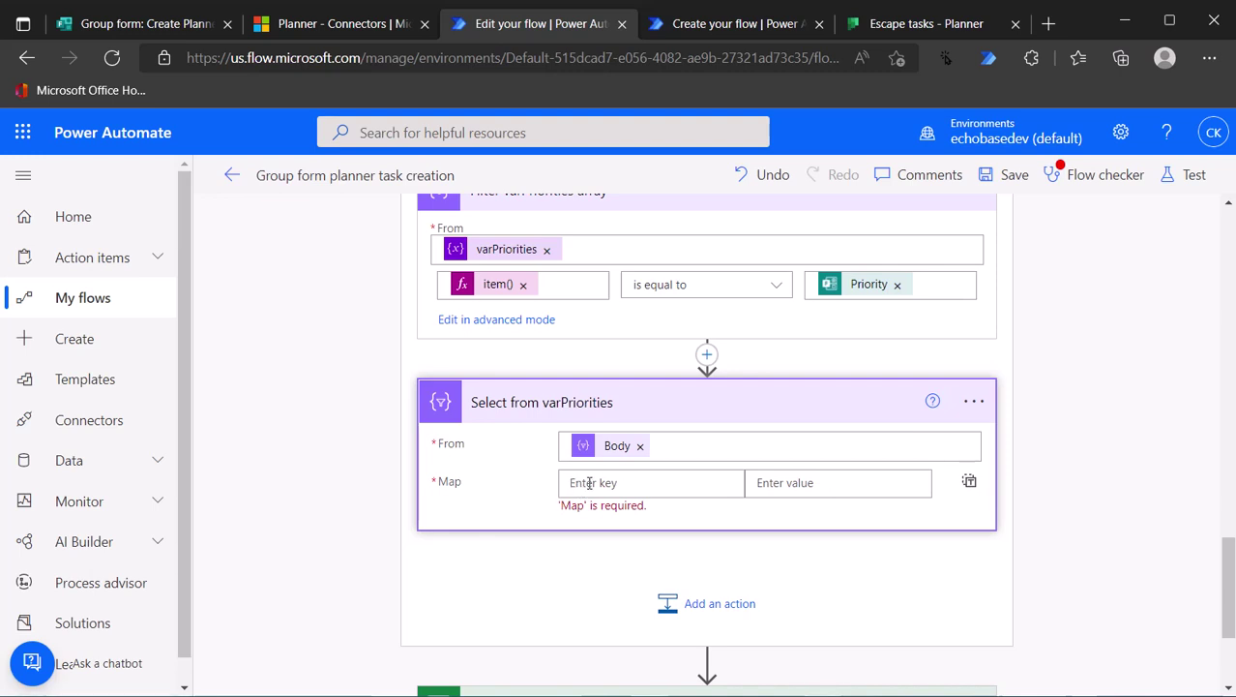
left_click(969, 484)
Set the Map value of Select from varPriorities to the expression item()?['Value']
left_click(750, 483)
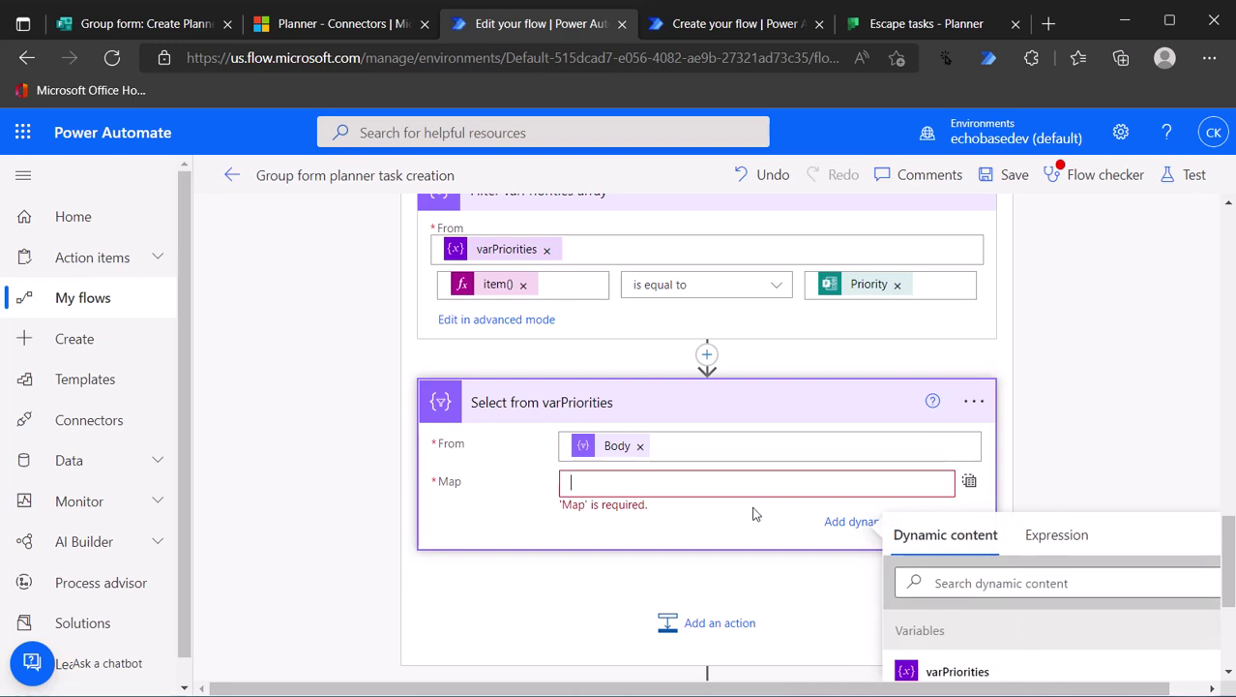
left_click(1045, 553)
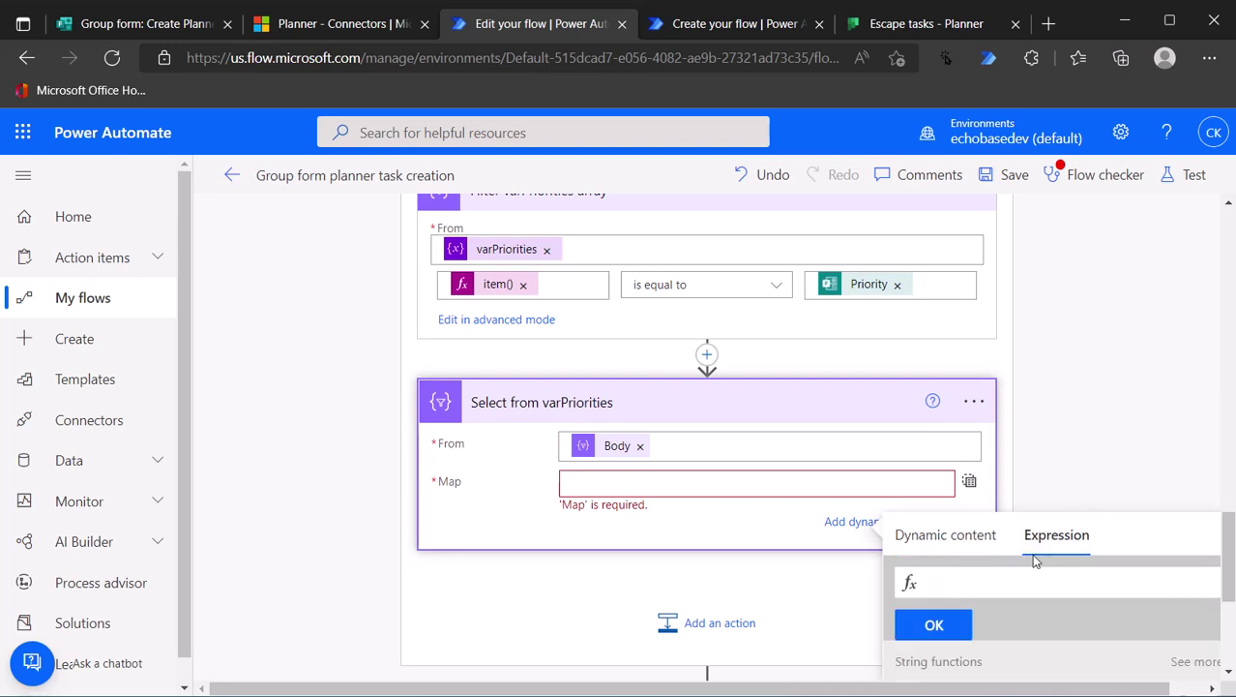
type("item")
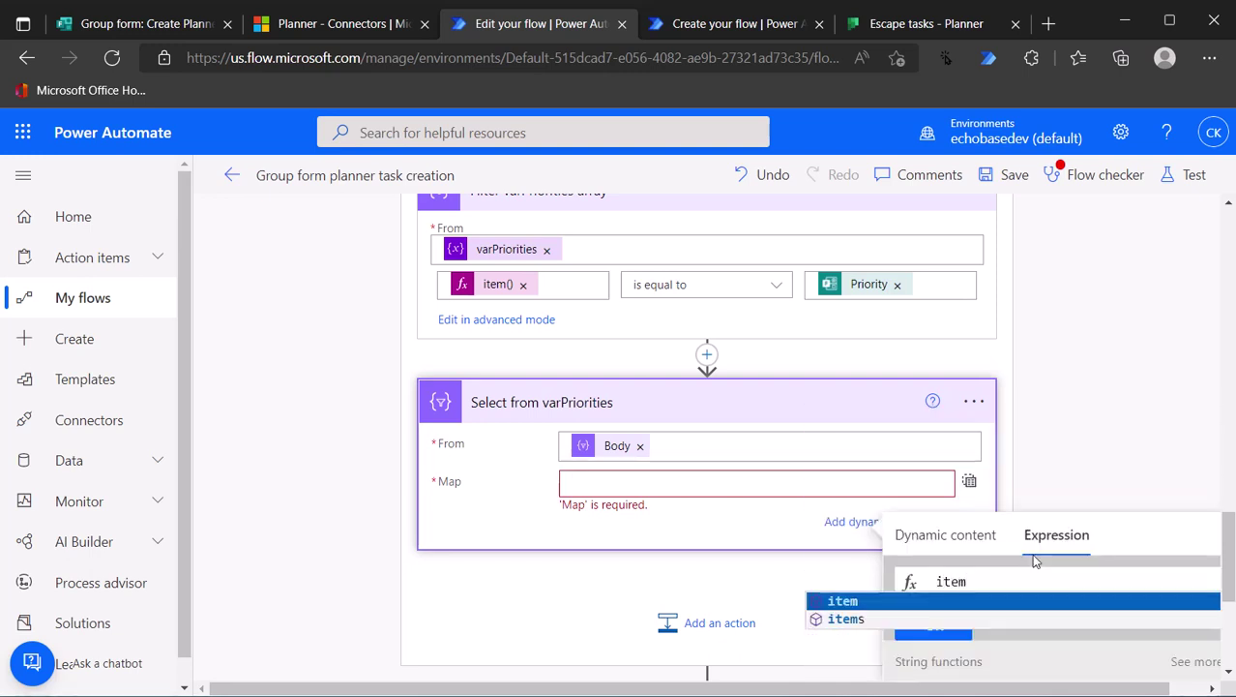
key("Return")
type("?")
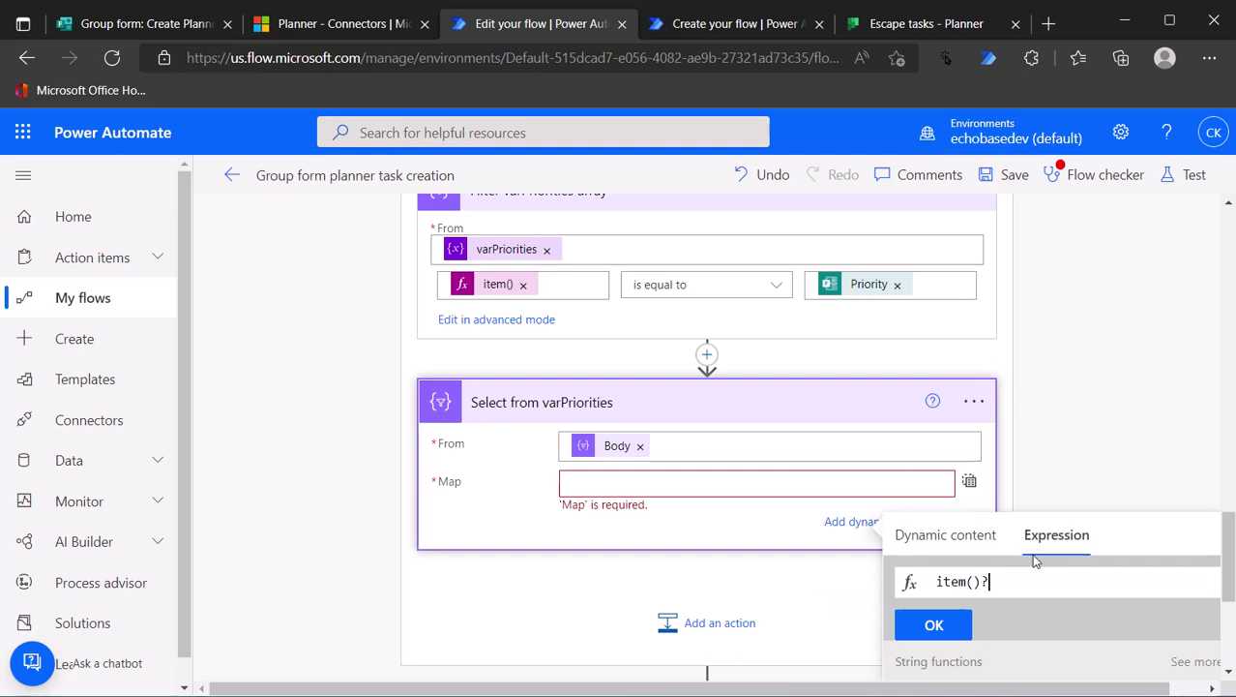
type("['Value")
left_click(933, 624)
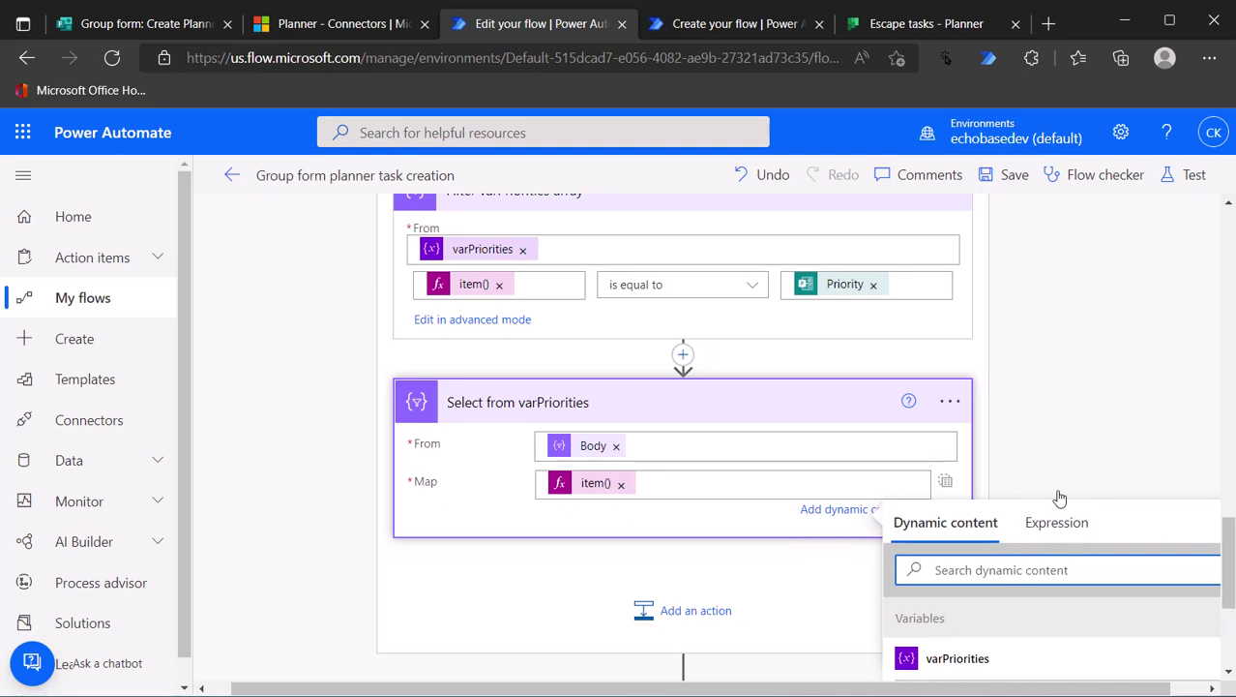
Expand the Create a task action and remove the int expression from its Priority value
scroll(555, 389, "up", 1)
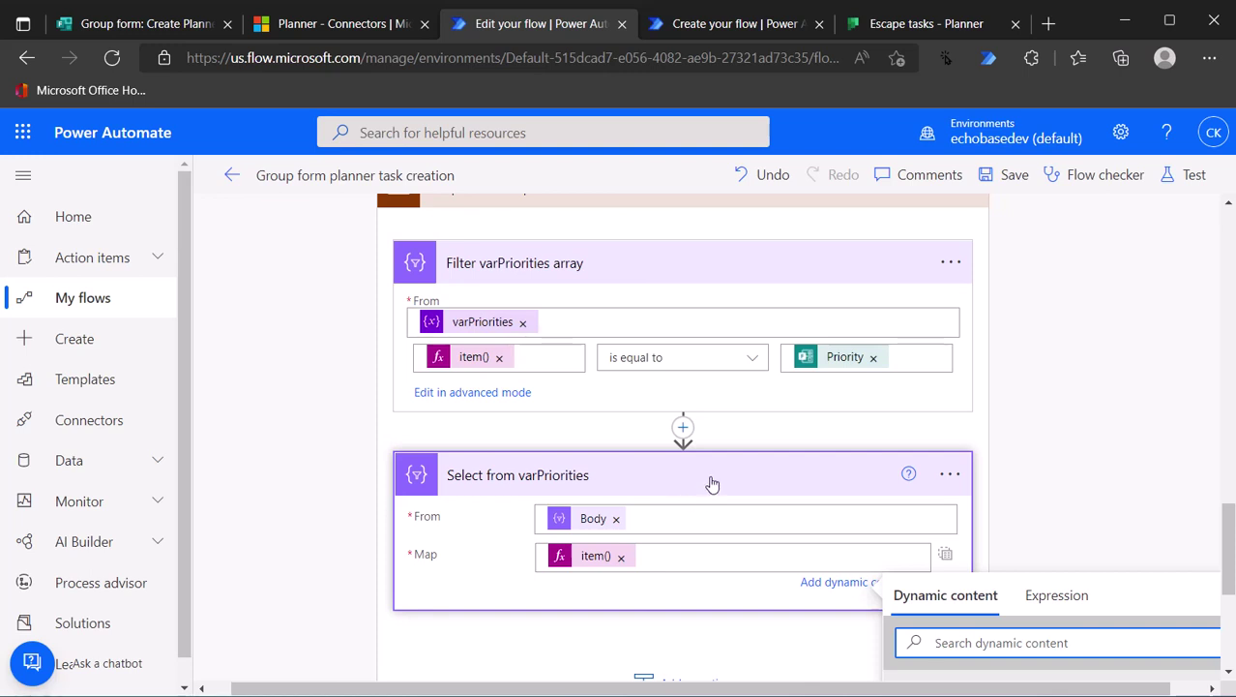
scroll(704, 479, "down", 4)
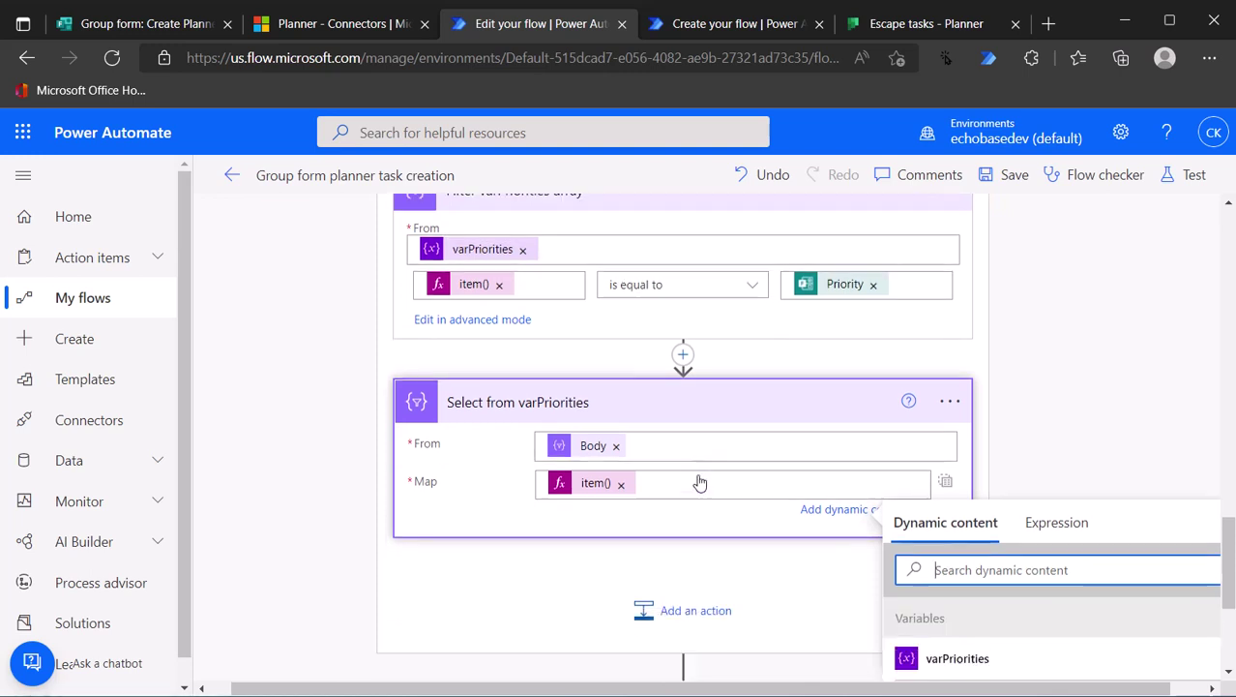
left_click(804, 427)
scroll(737, 464, "down", 2)
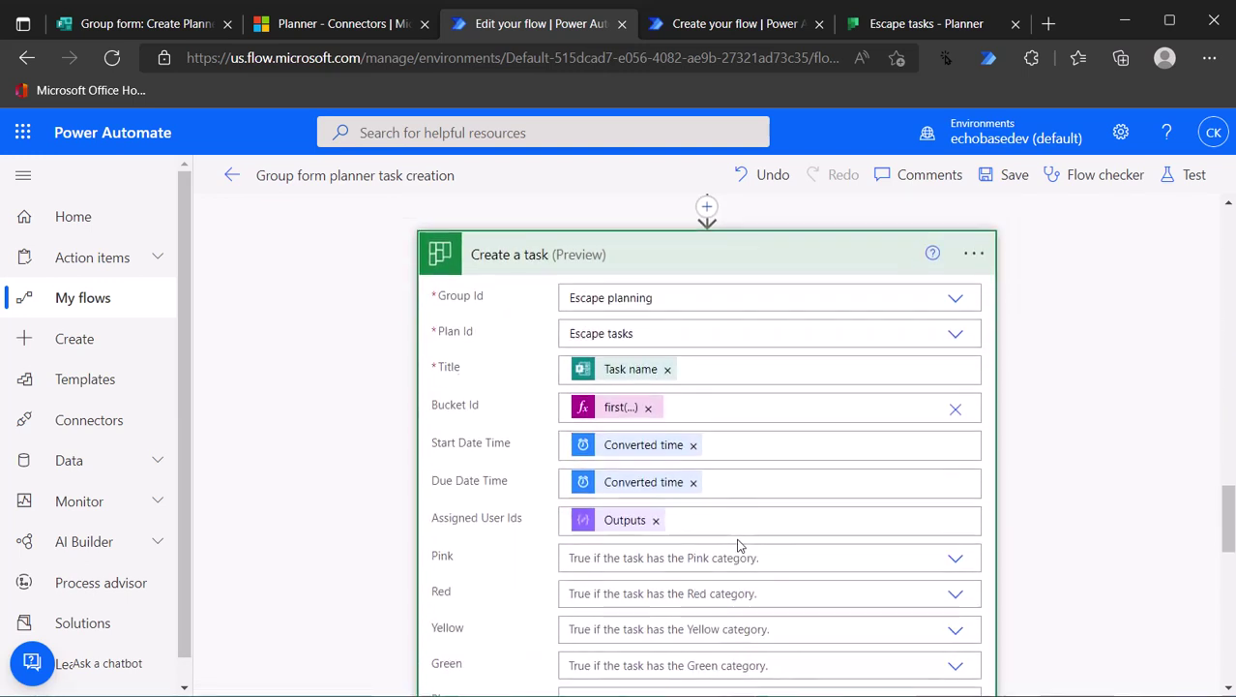
scroll(599, 527, "down", 10)
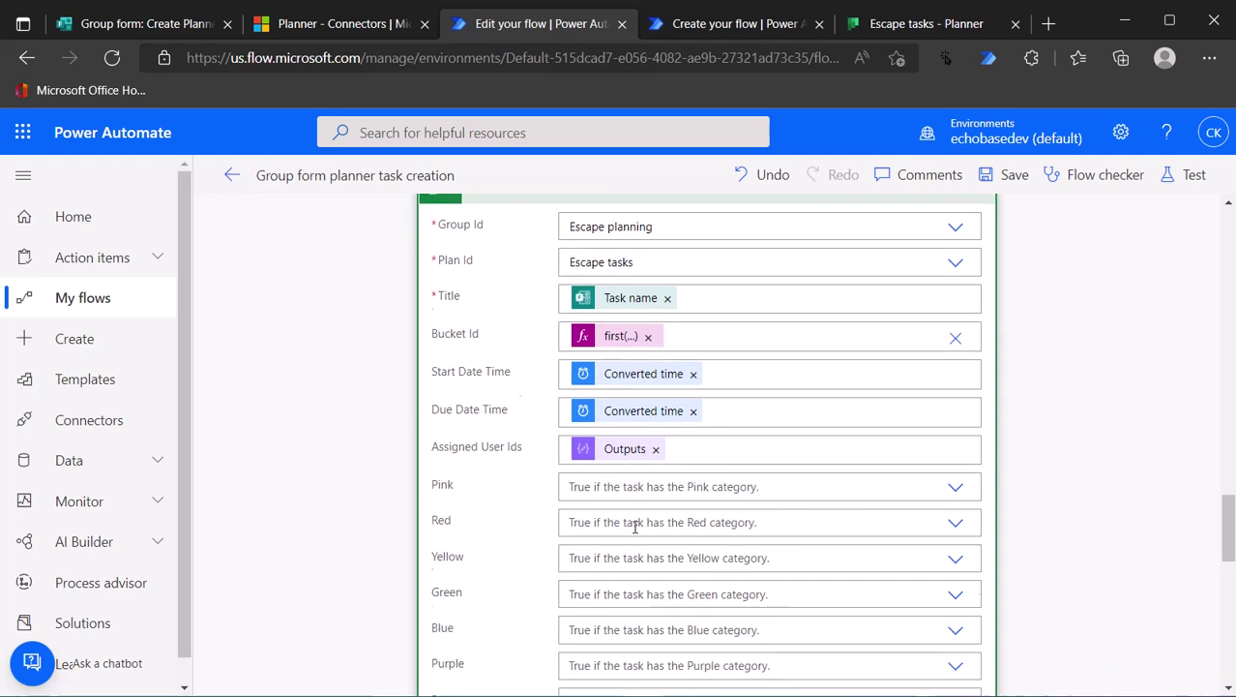
scroll(619, 552, "down", 1)
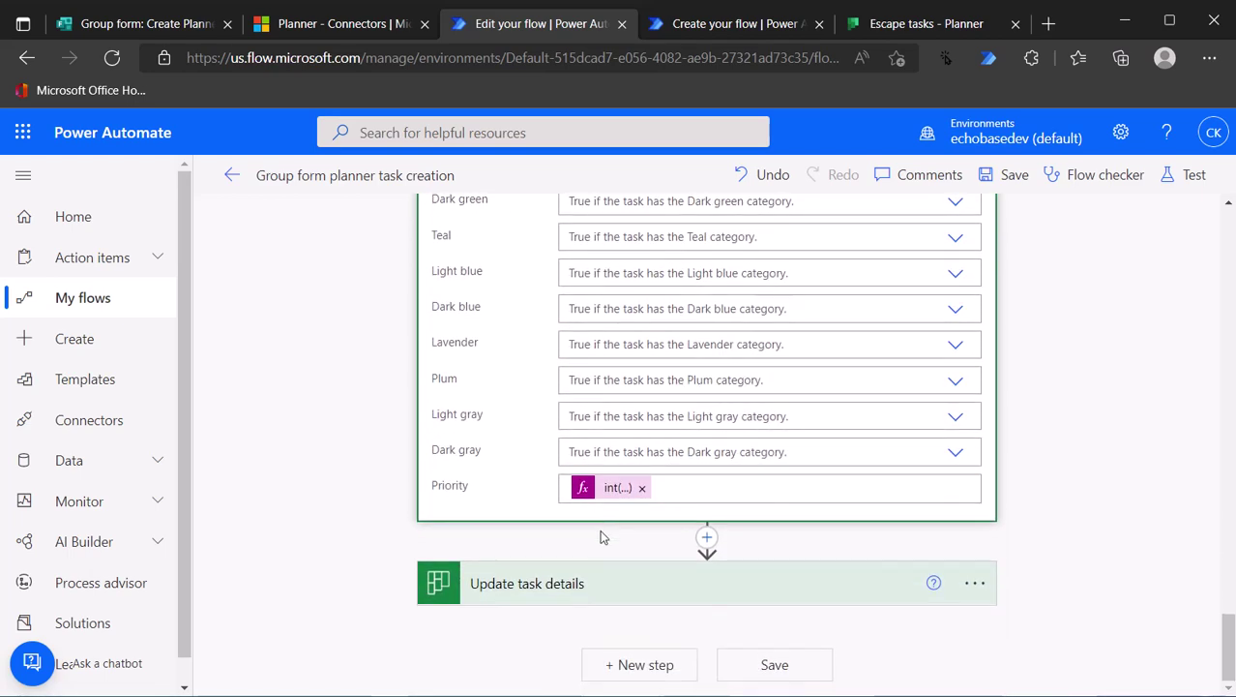
left_click(607, 490)
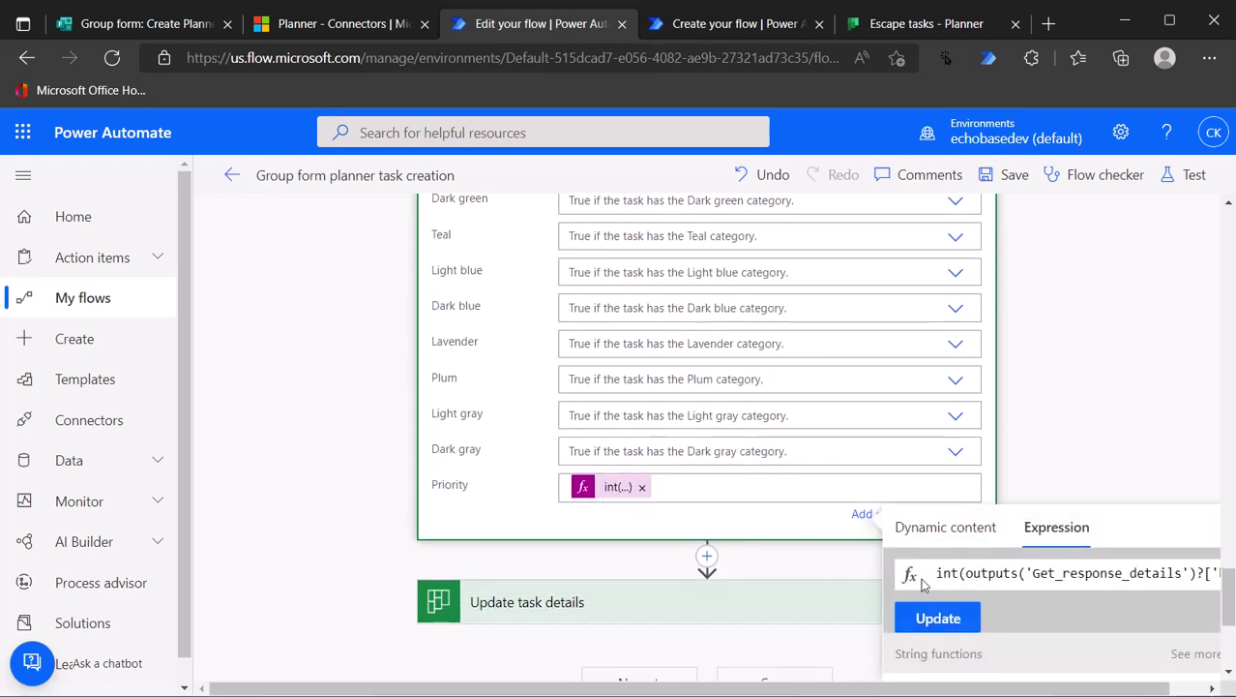
left_click(640, 493)
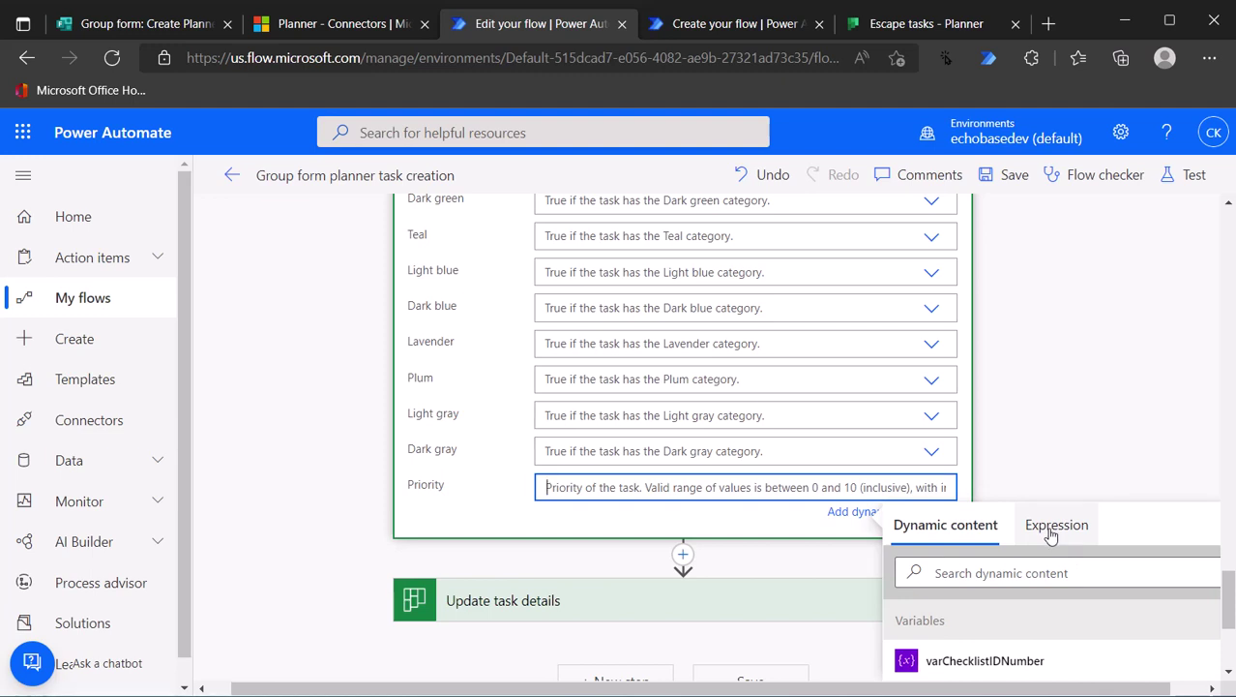
Set the Priority of Create a task to the expression first(body('Select_from_varPriorities')) and save the flow
left_click(1052, 532)
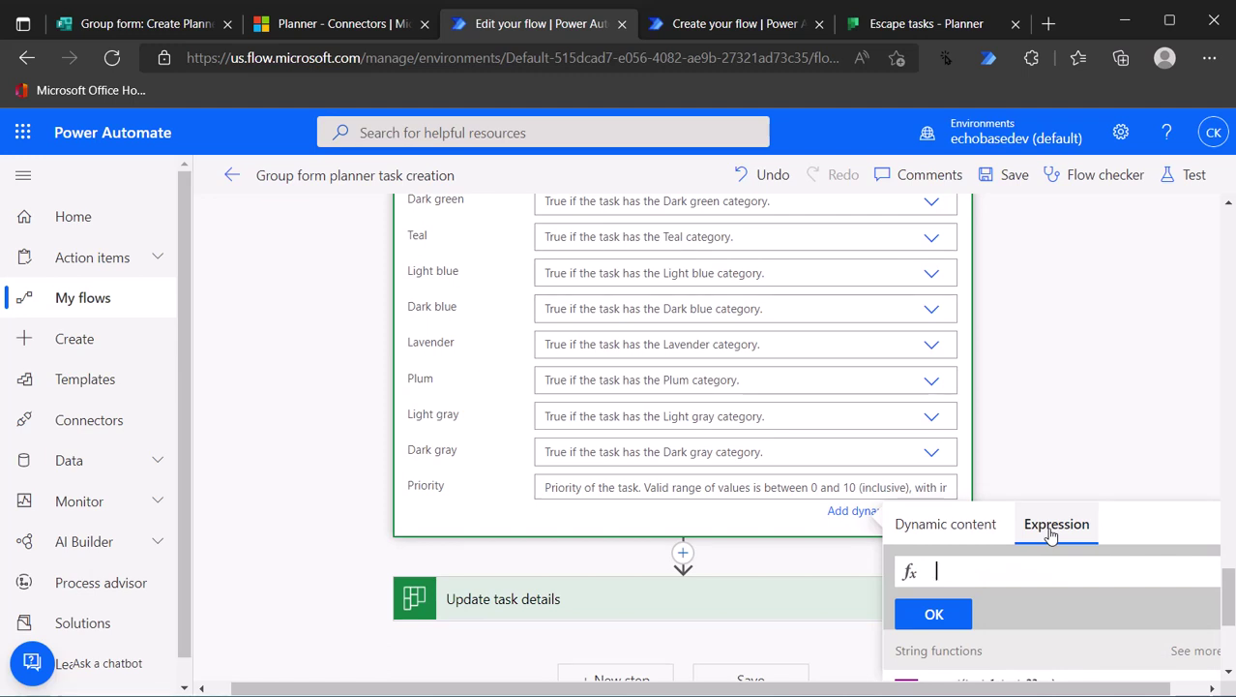
type("fir")
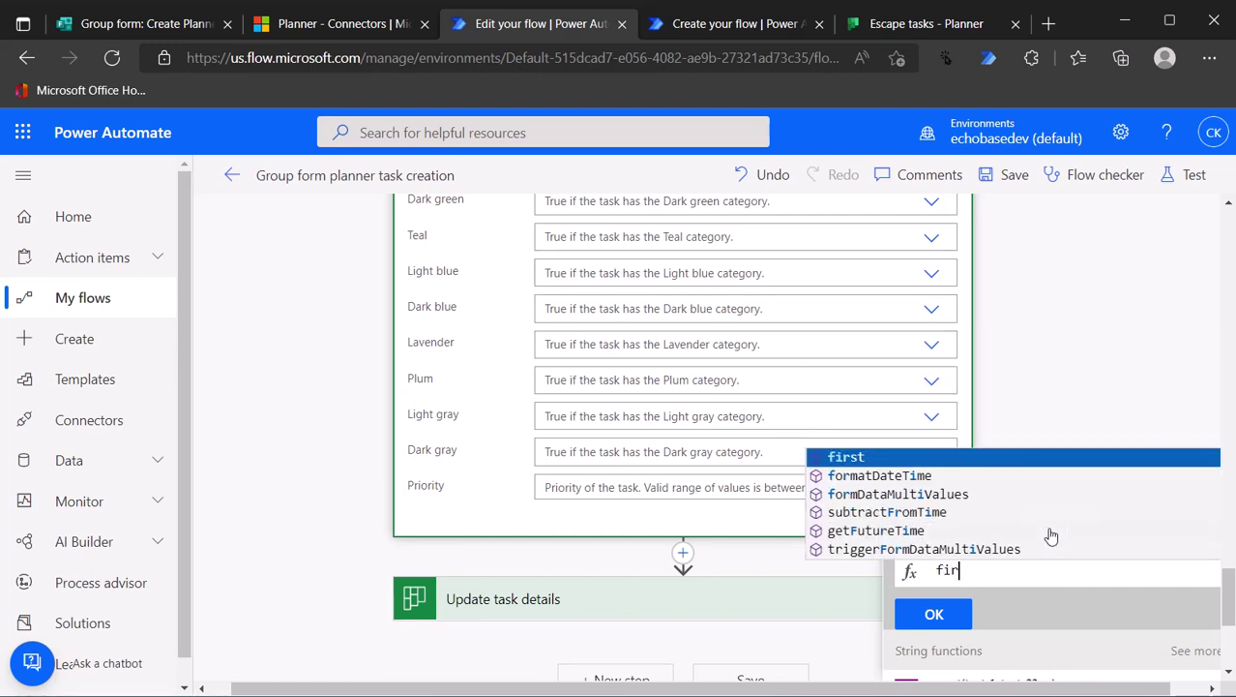
type("st(")
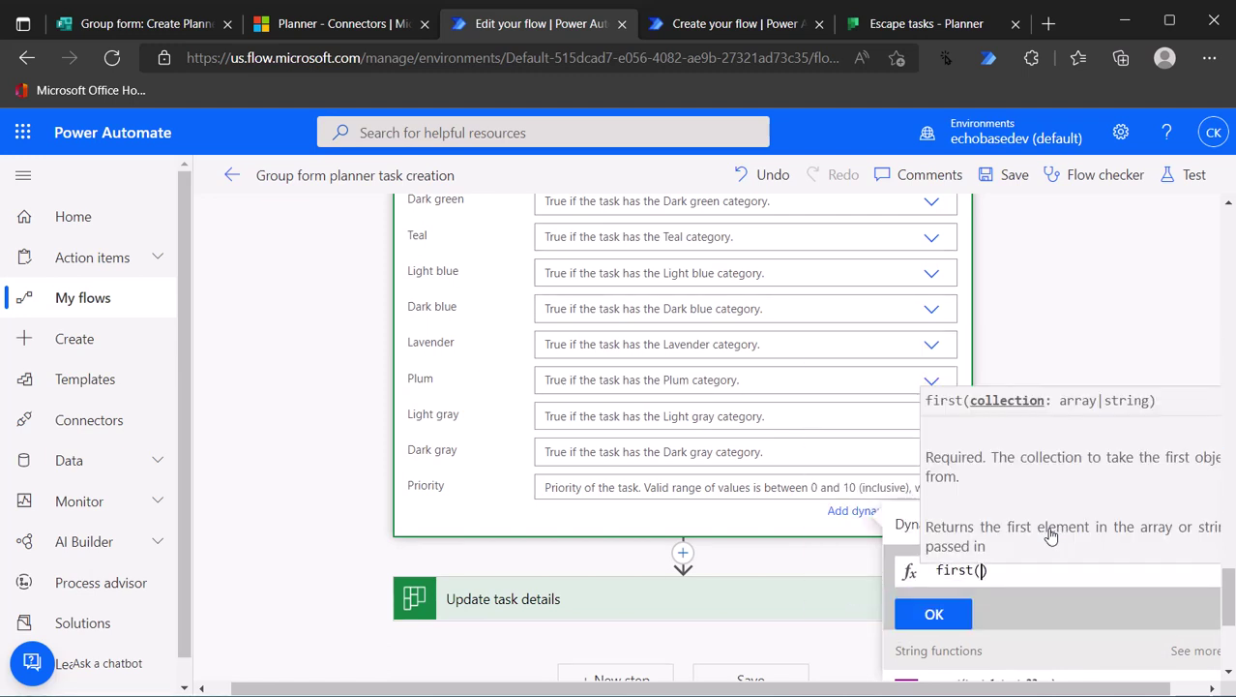
left_click(904, 525)
scroll(963, 558, "down", 2)
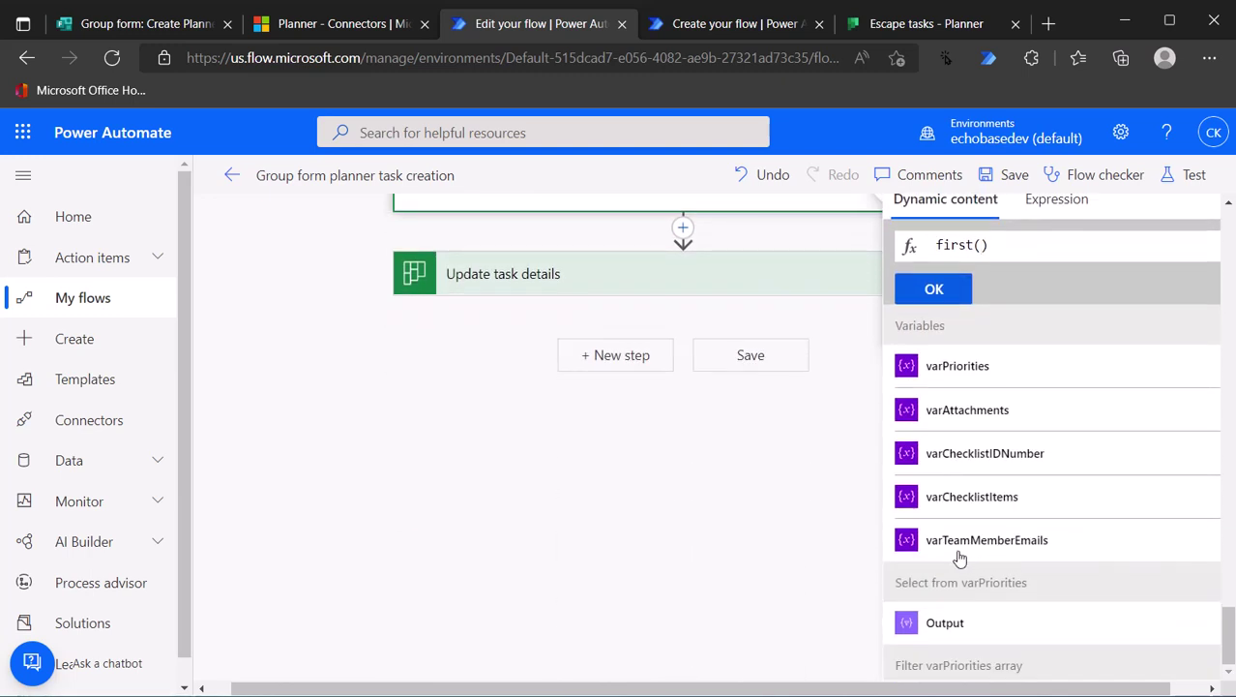
left_click(945, 624)
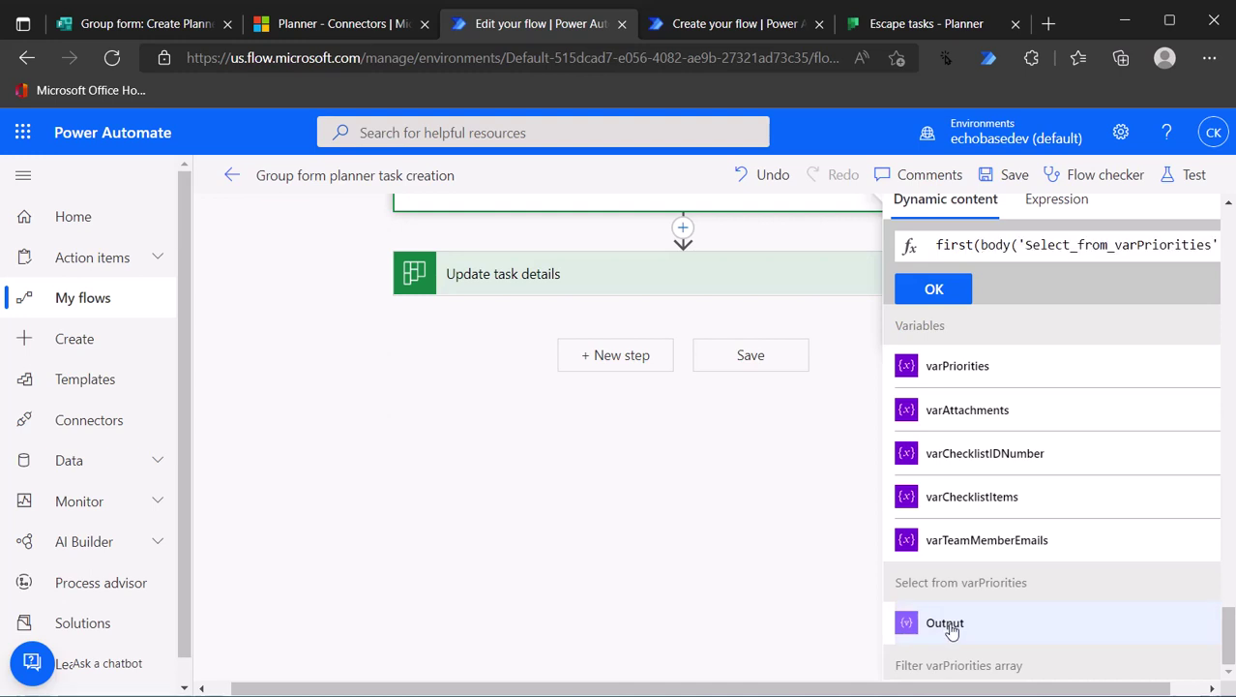
left_click(933, 289)
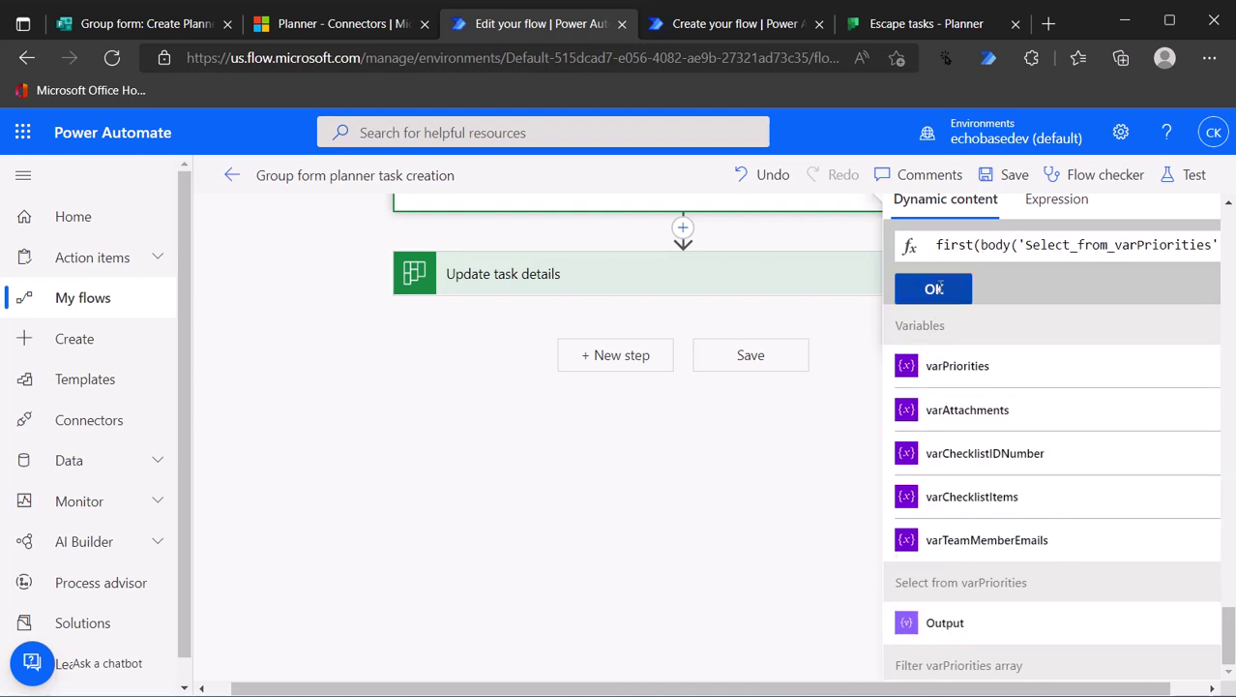
scroll(864, 361, "up", 3)
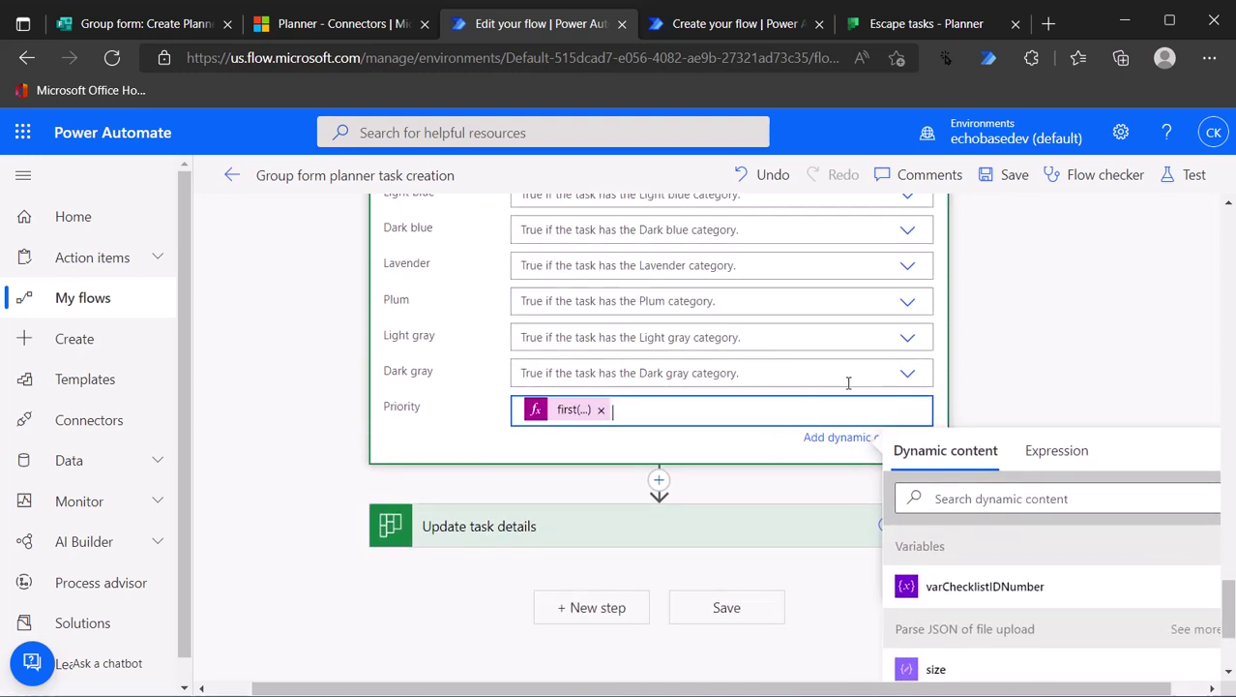
left_click(1011, 176)
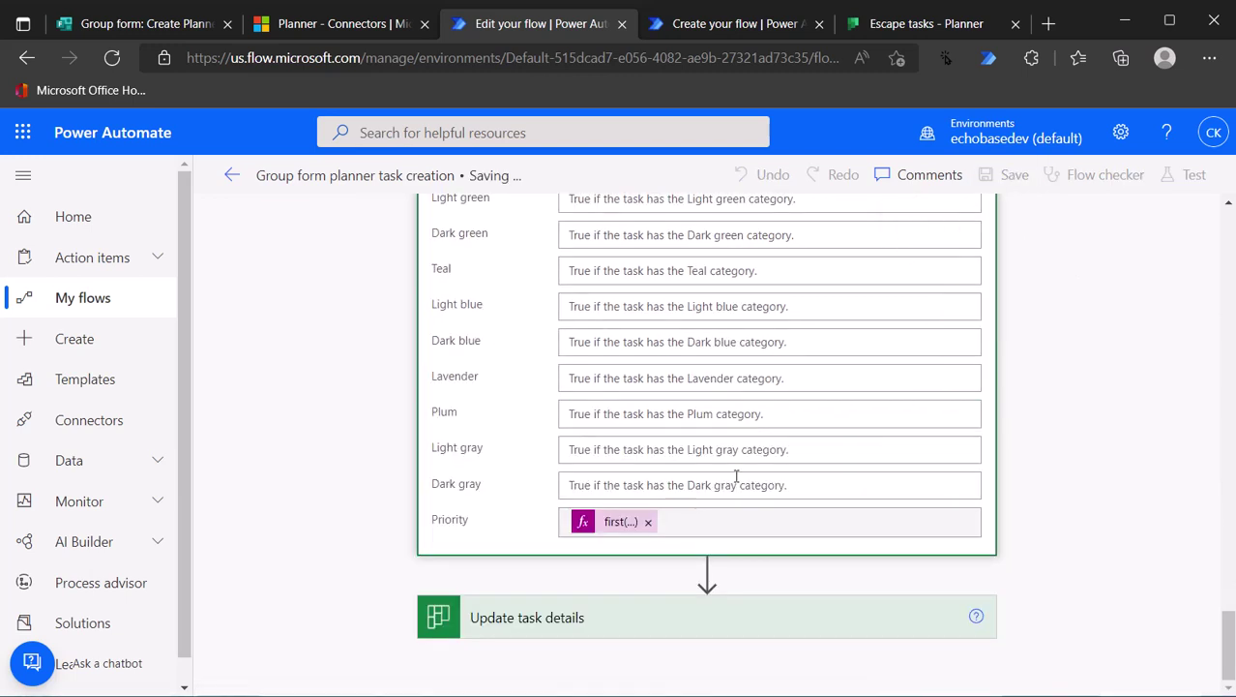
Switch to the "Group form: Create Planner Task" form in Forms and open its preview
left_click(143, 26)
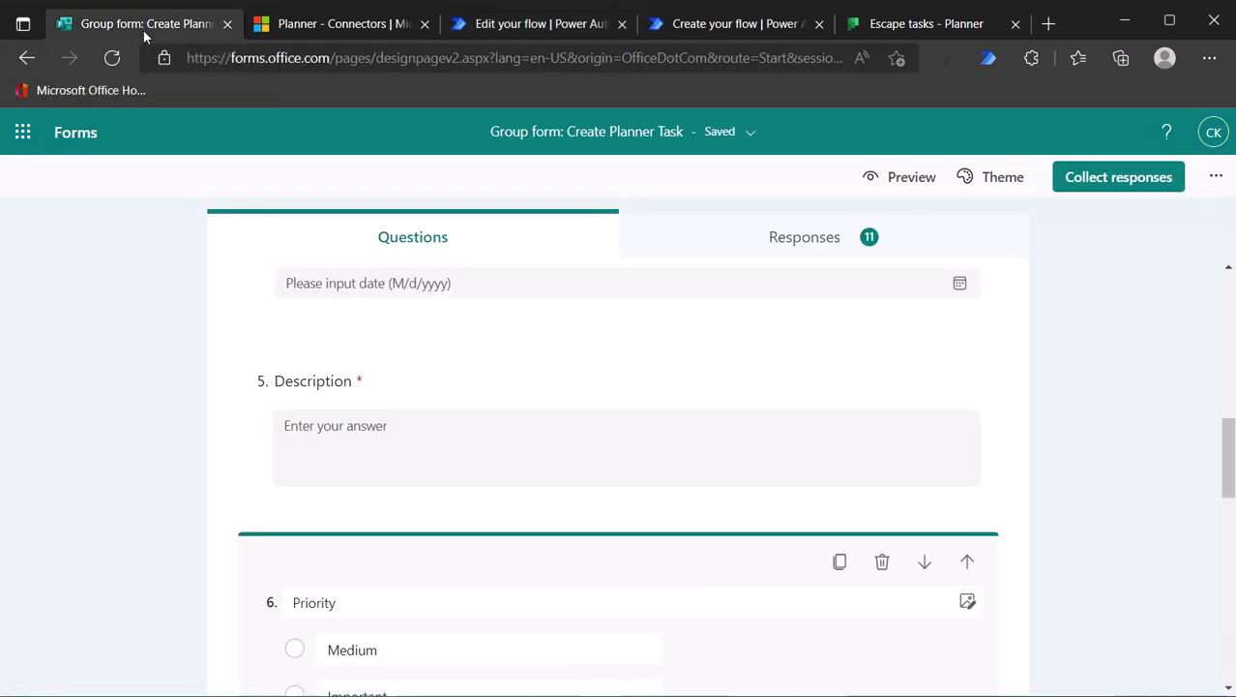
scroll(569, 408, "up", 4)
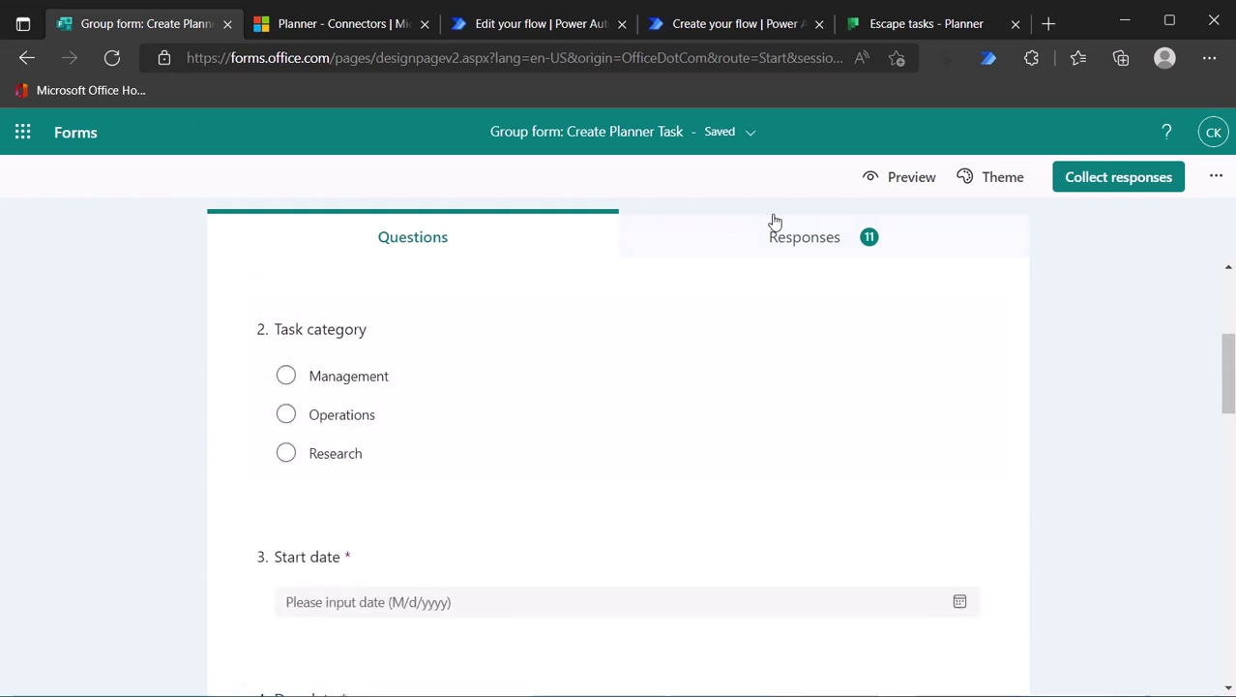
left_click(870, 176)
scroll(304, 506, "down", 2)
Answer the Task name with "A low priority task" and choose Management as the Task category
left_click(345, 392)
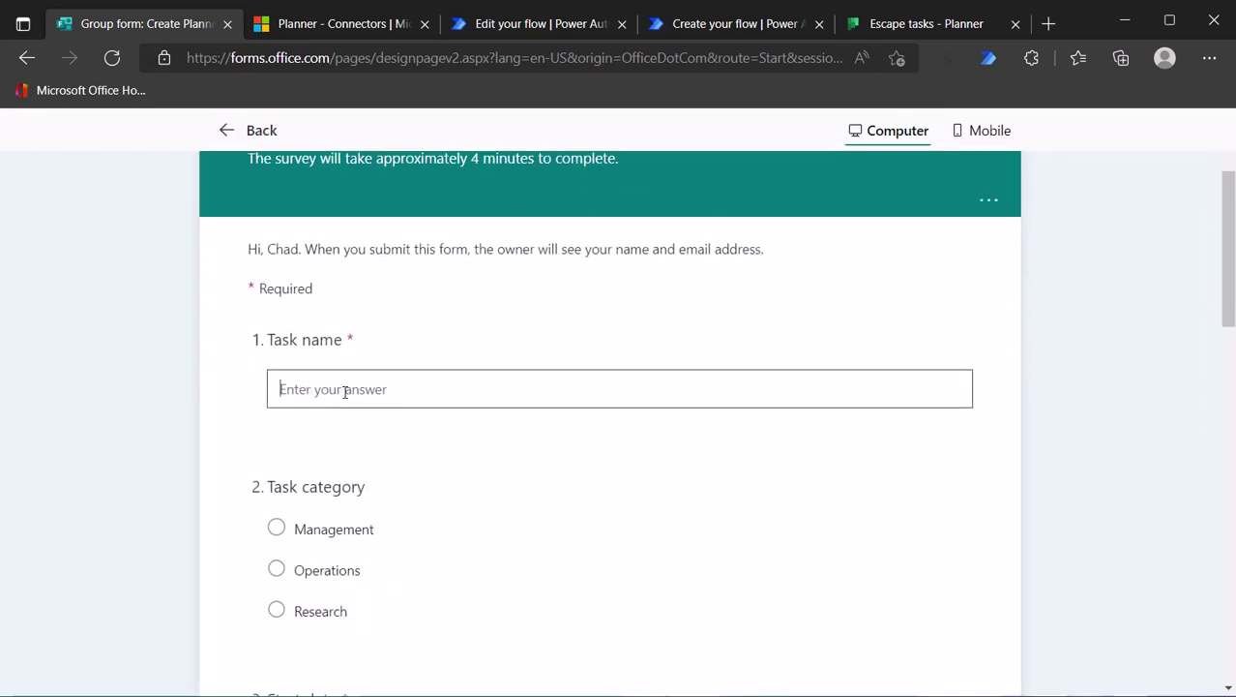
type("A low priority task")
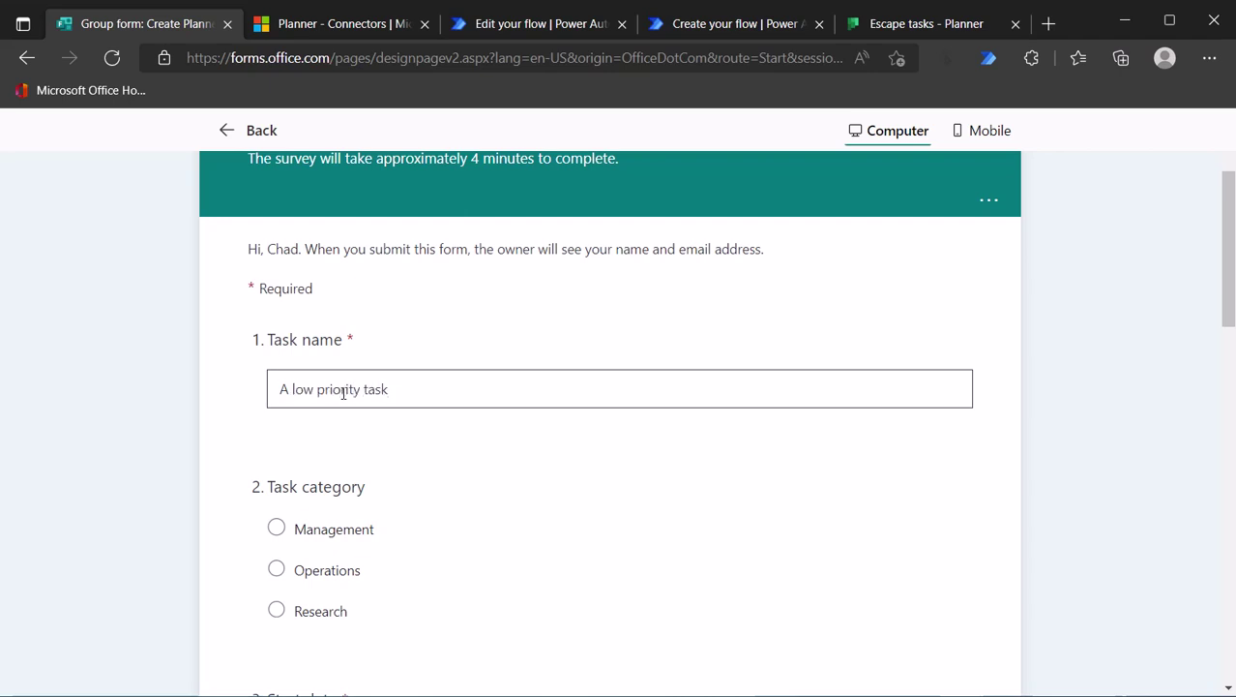
left_click(277, 527)
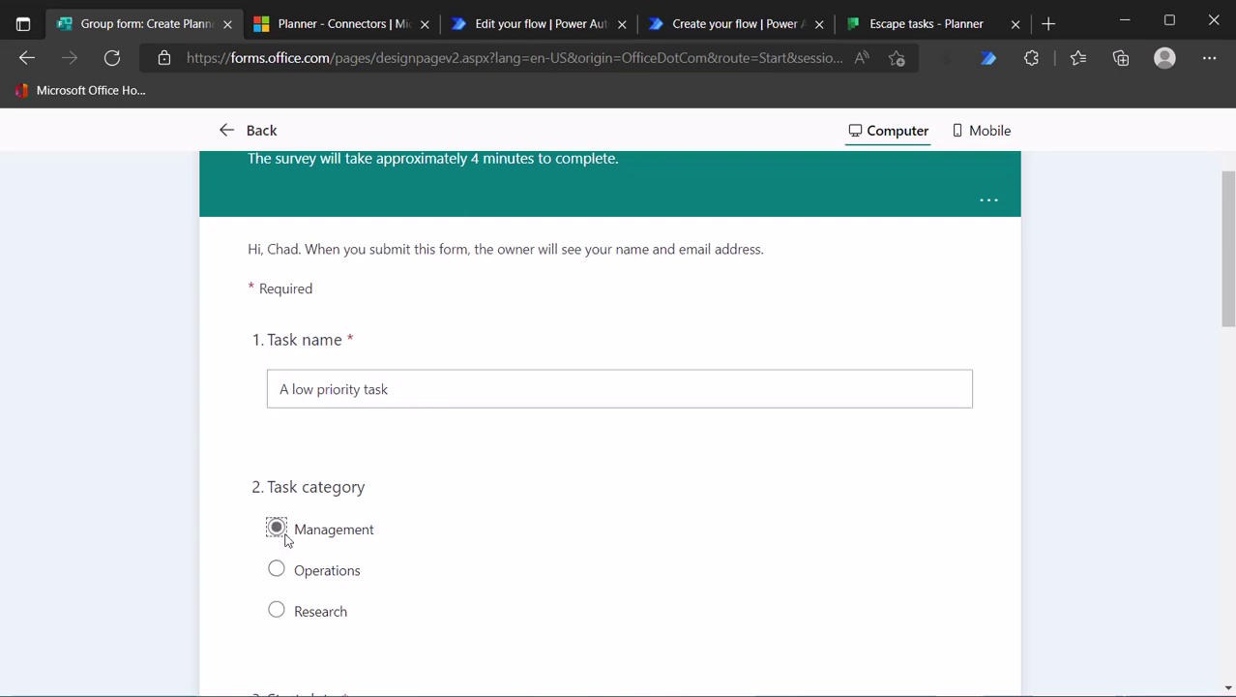
Set the form's Start date to 6/6/2022 and its Due date to 6/9/2022
scroll(304, 561, "down", 3)
left_click(303, 483)
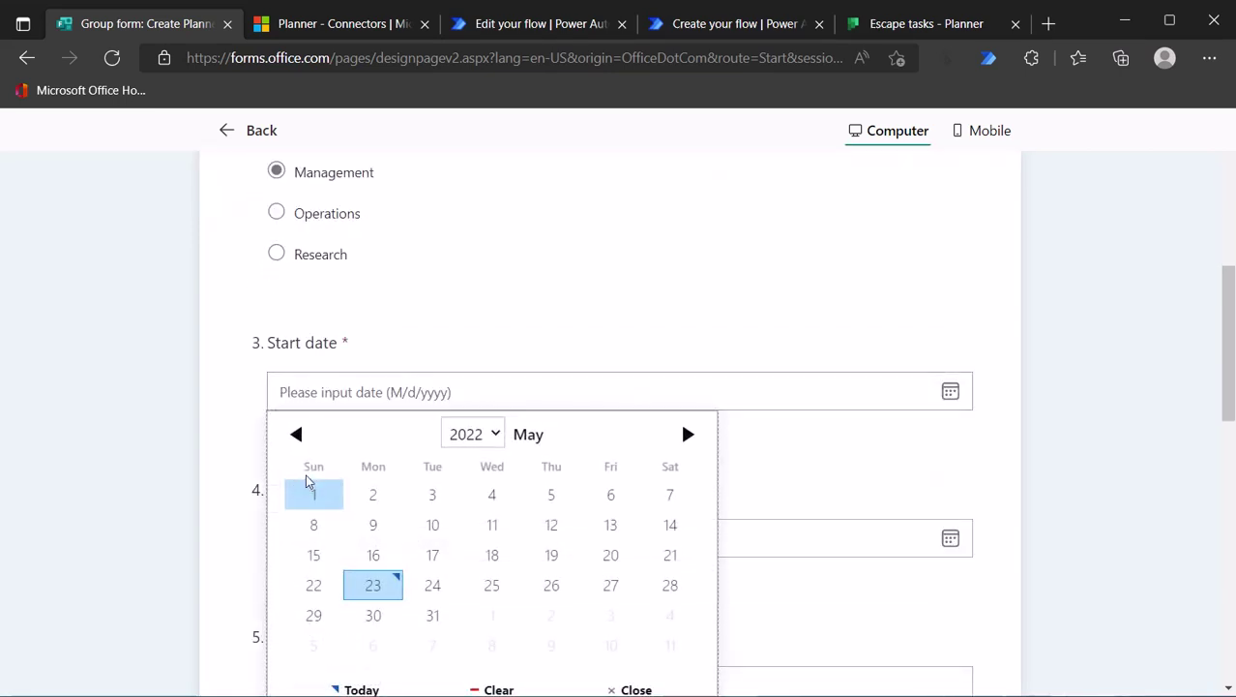
scroll(358, 588, "down", 1)
left_click(376, 558)
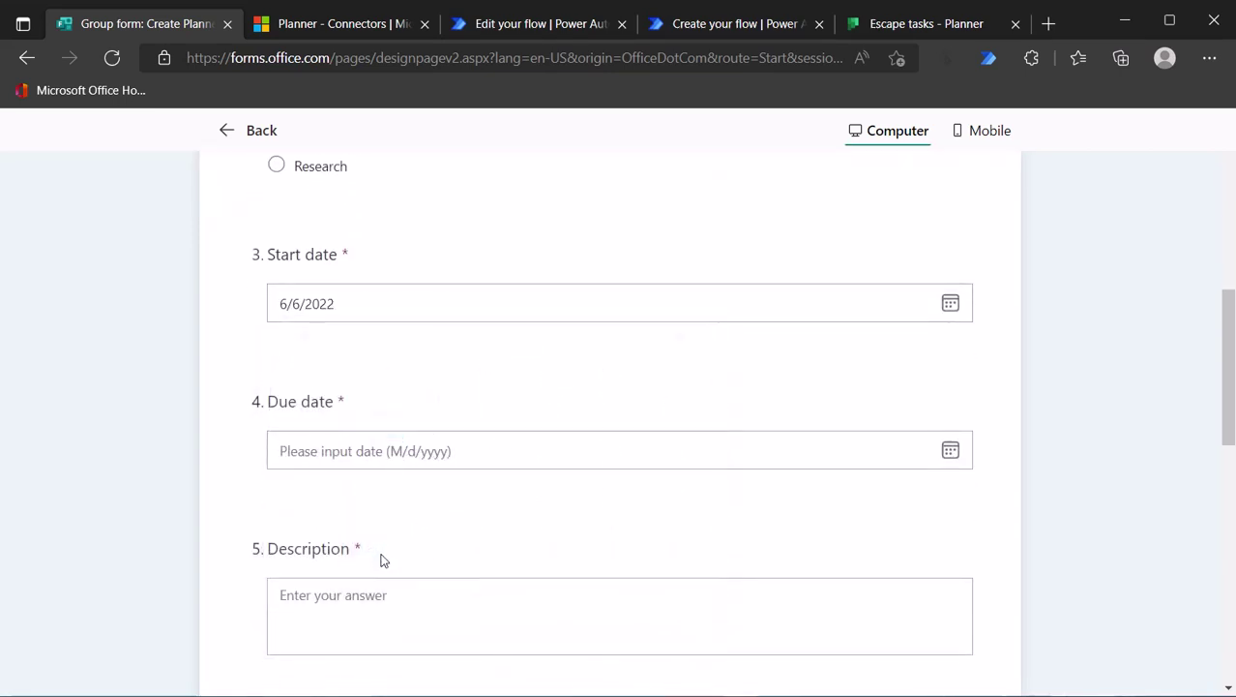
left_click(312, 454)
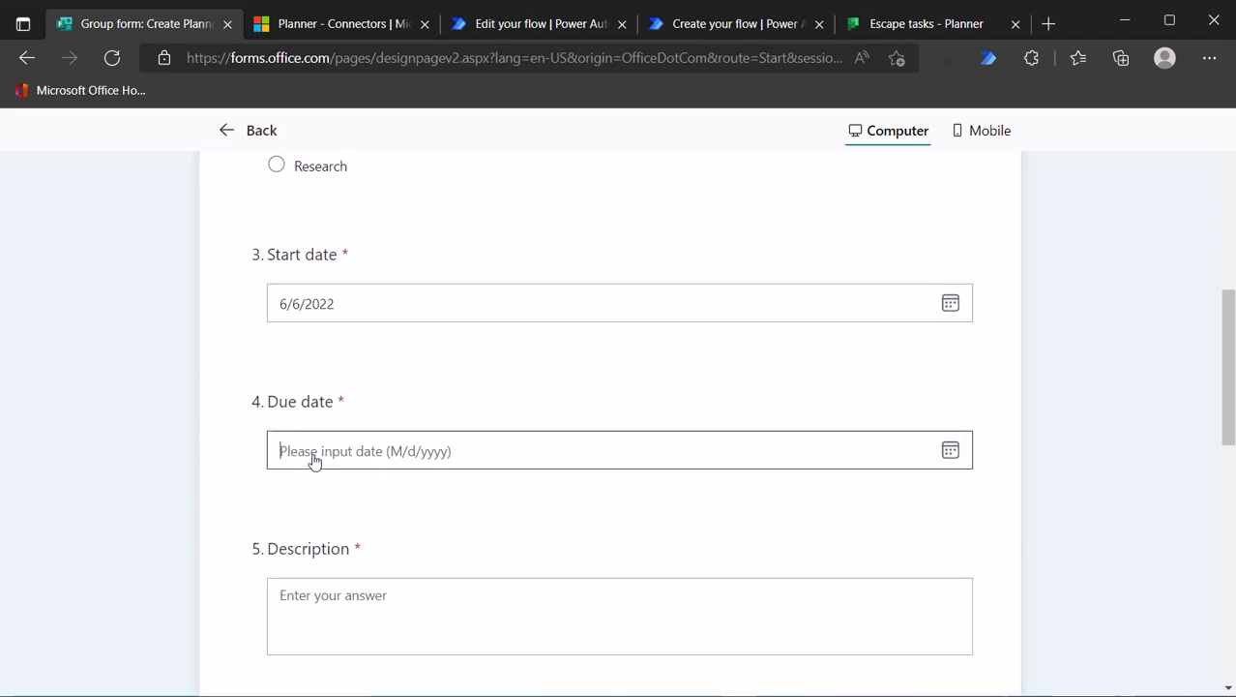
left_click(538, 649)
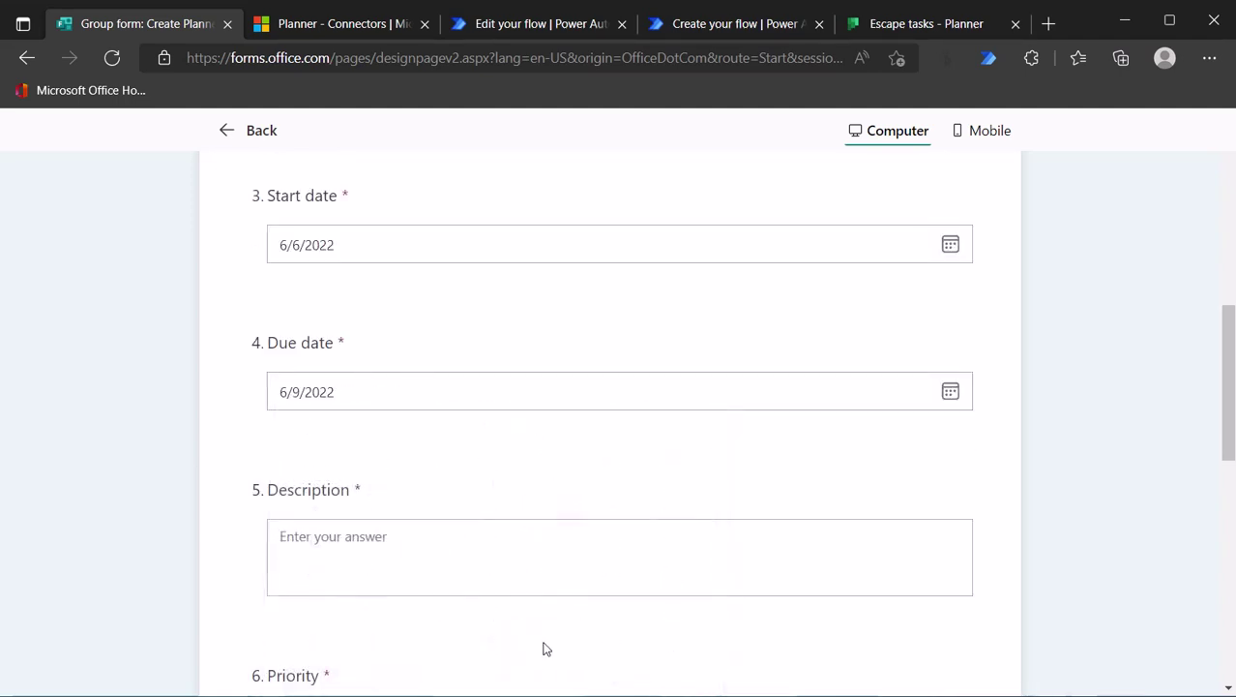
Answer the Description with "Something not too important", choose Low as the Priority, and submit the response
left_click(299, 542)
type("Something not too important")
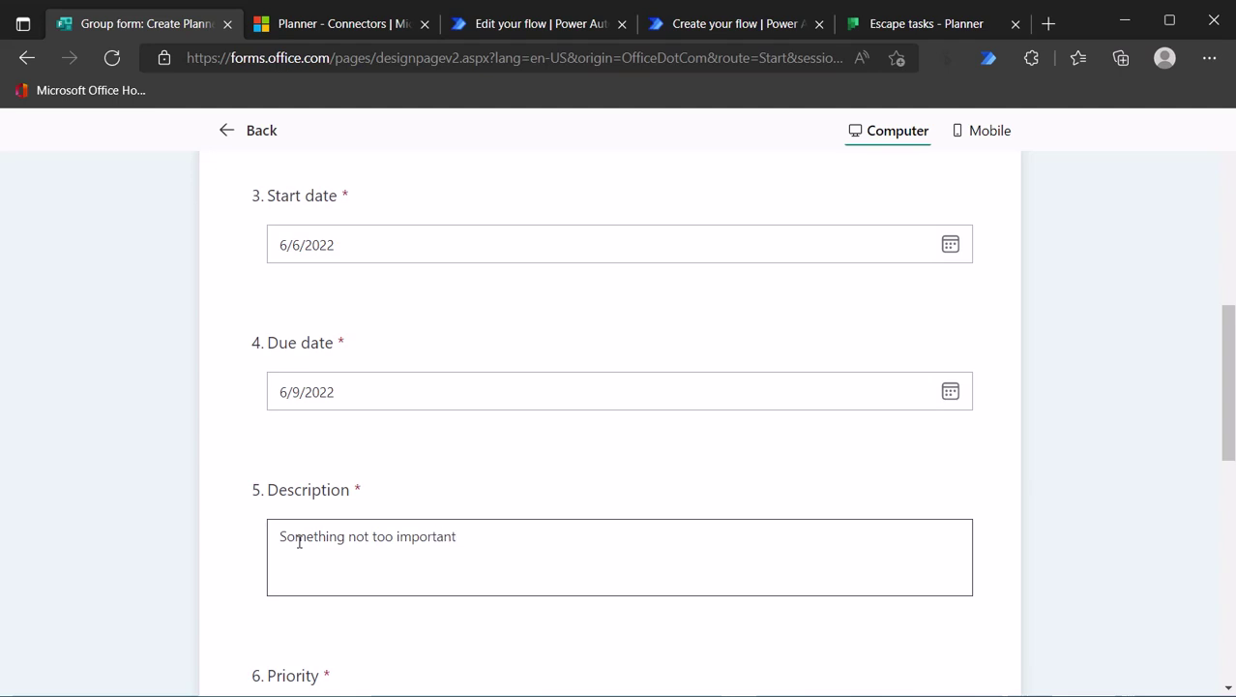
scroll(299, 542, "down", 3)
left_click(278, 576)
scroll(379, 580, "down", 3)
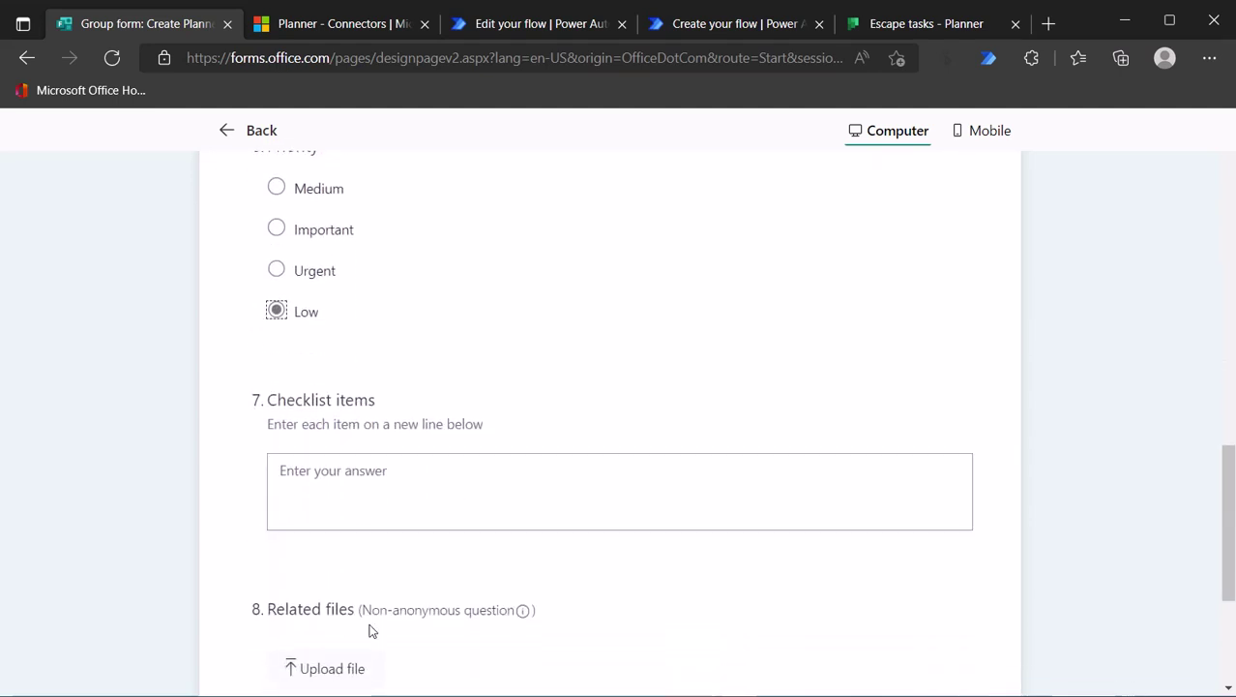
scroll(365, 624, "down", 3)
left_click(352, 494)
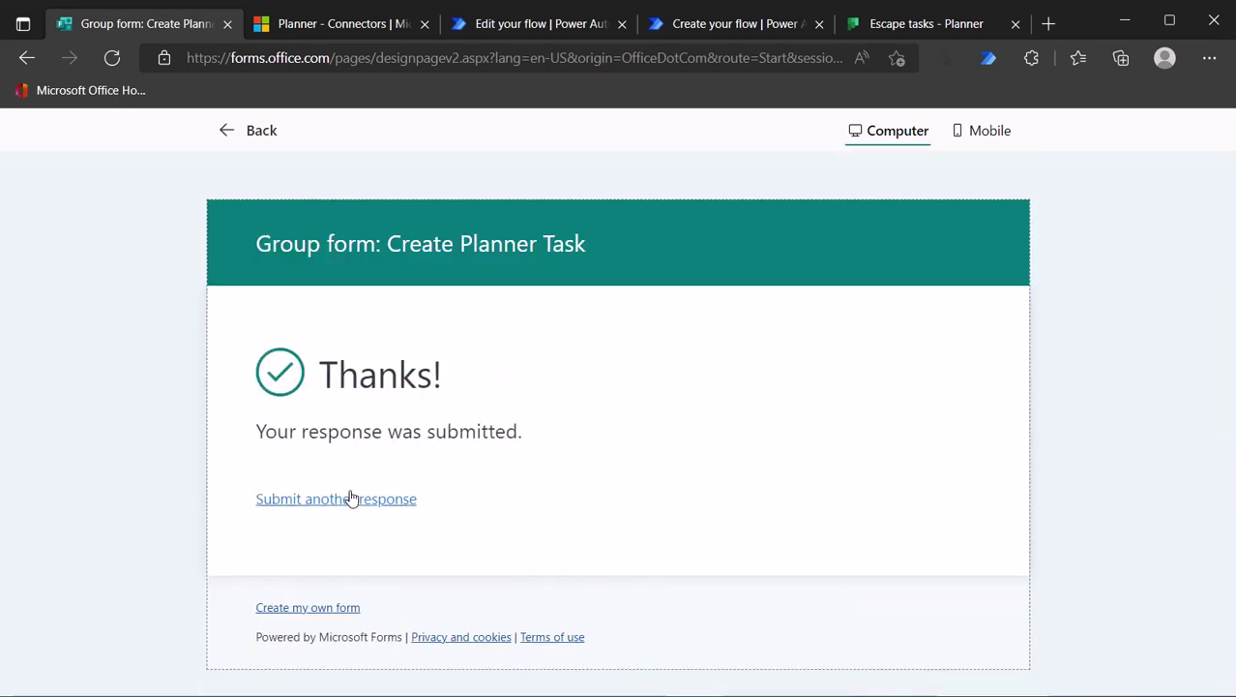
Switch to the Escape tasks plan in Planner, delete the To do item named "task", and reload the board
left_click(937, 17)
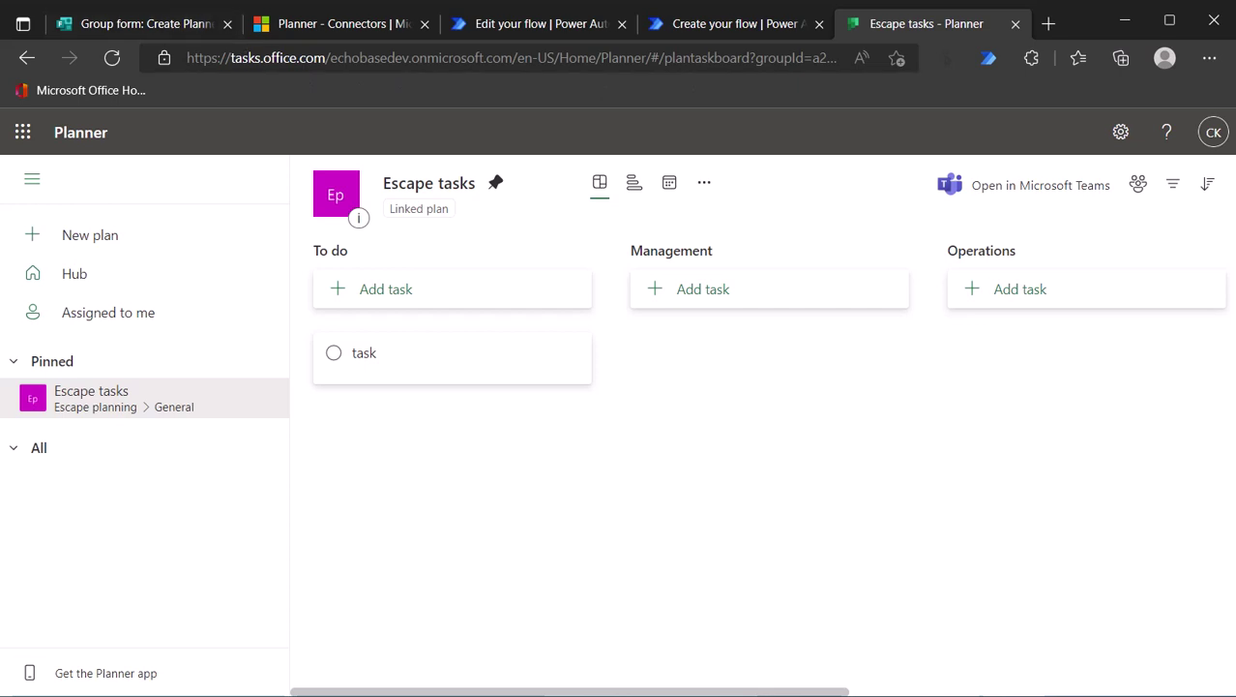
left_click(573, 353)
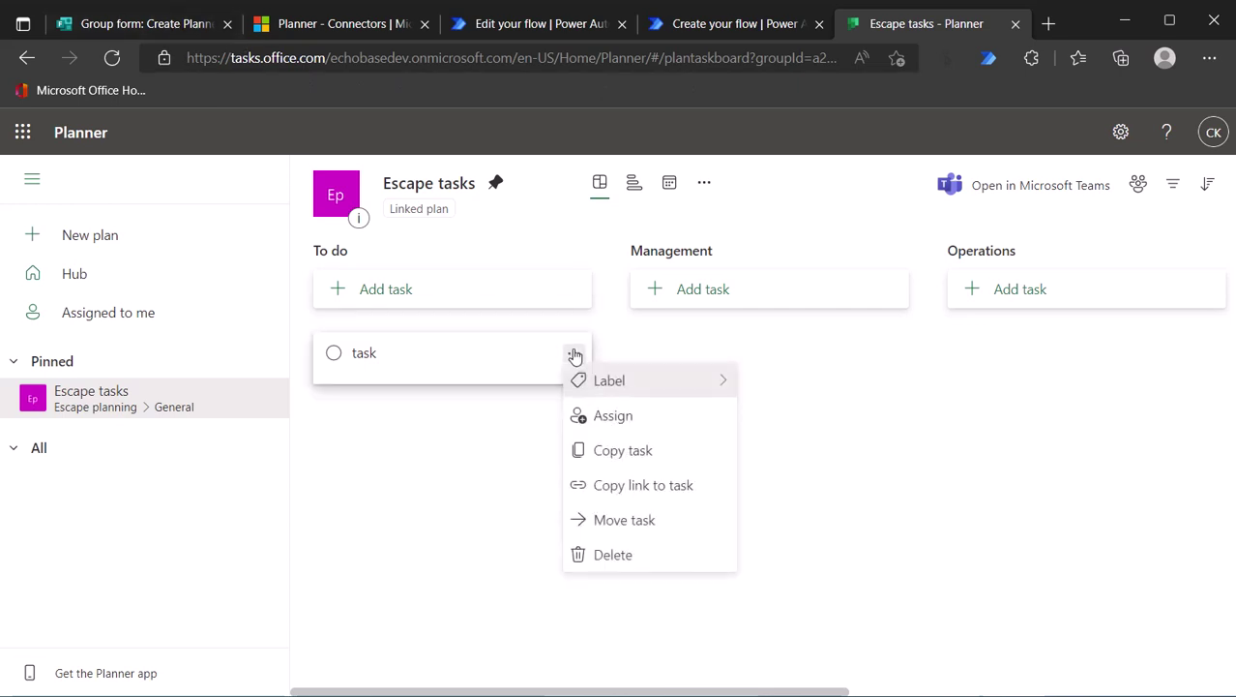
left_click(604, 578)
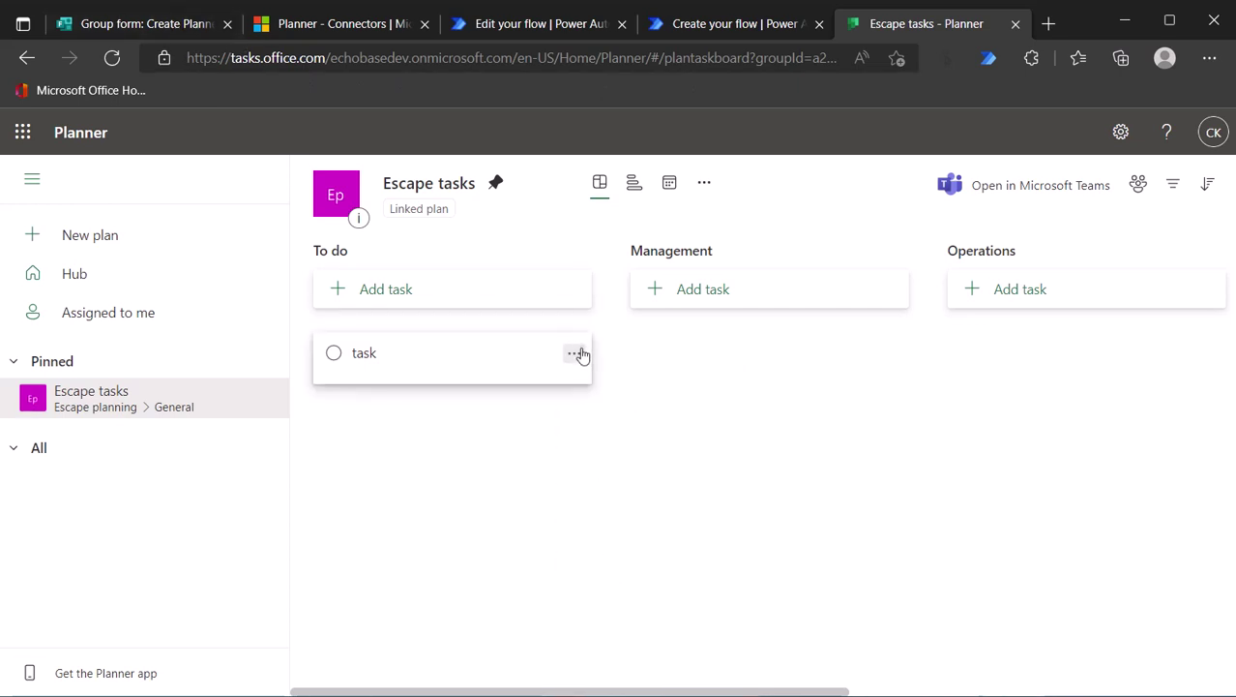
left_click(573, 353)
left_click(601, 556)
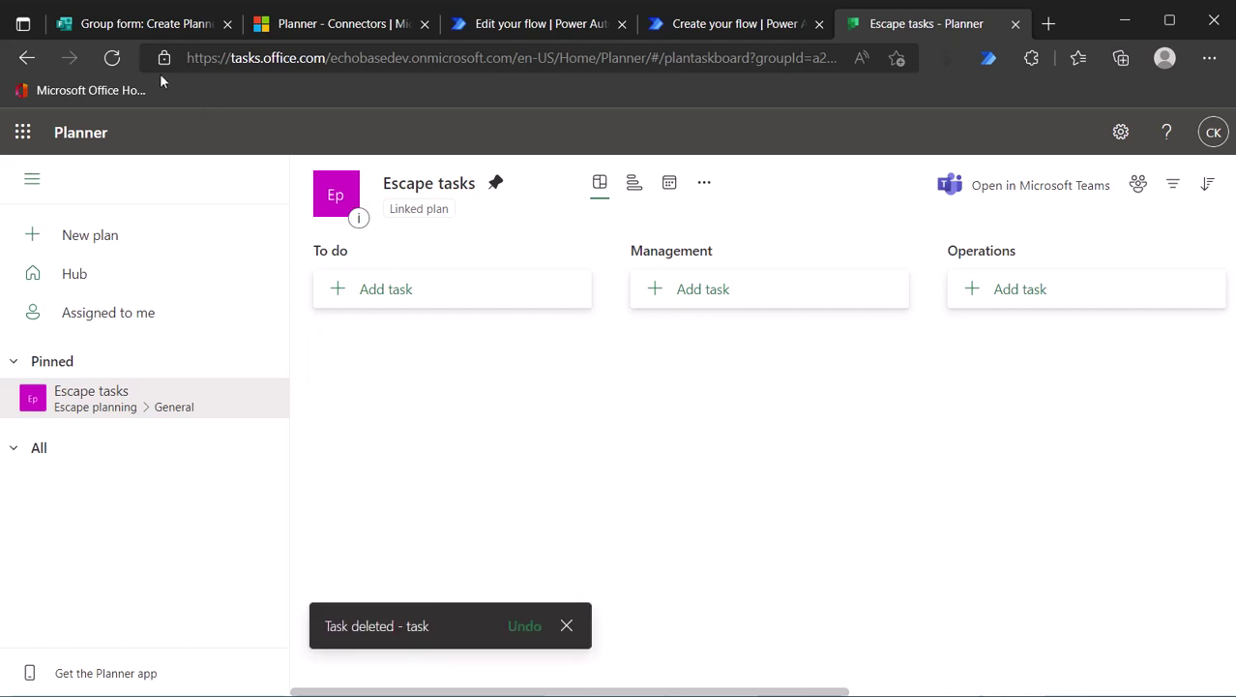
left_click(113, 59)
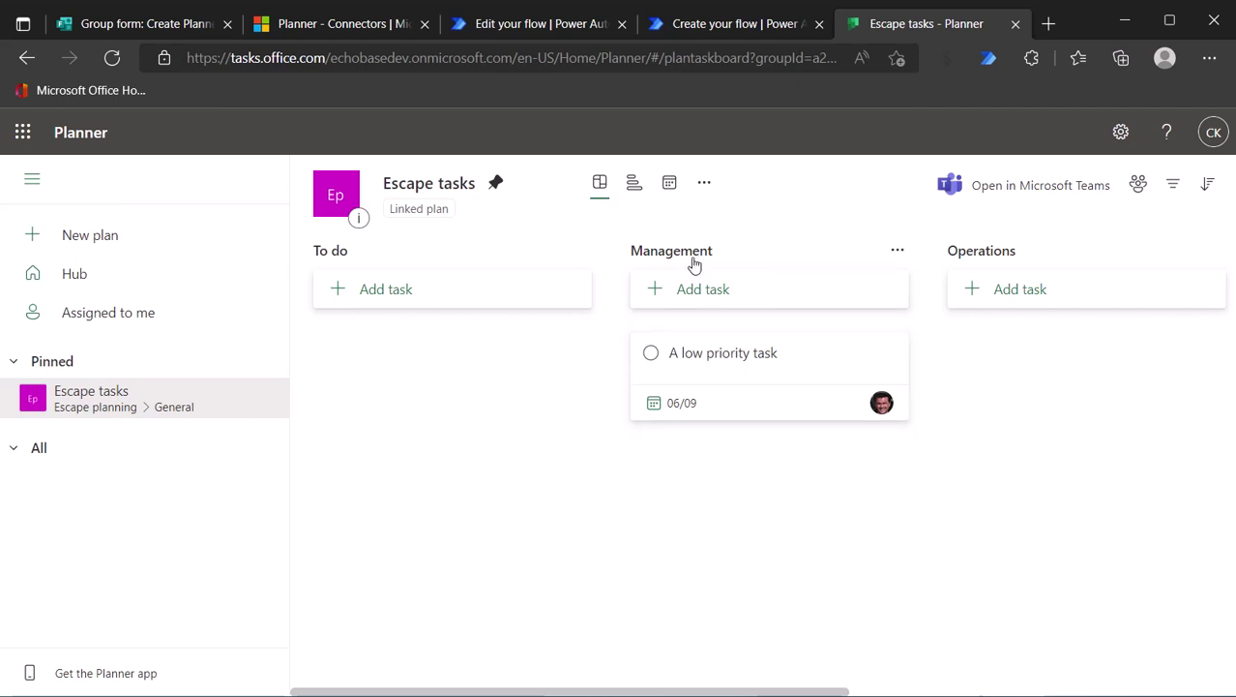
Return to the form preview and start another response with Task name "an urgent task" and Research as the Task category
left_click(164, 27)
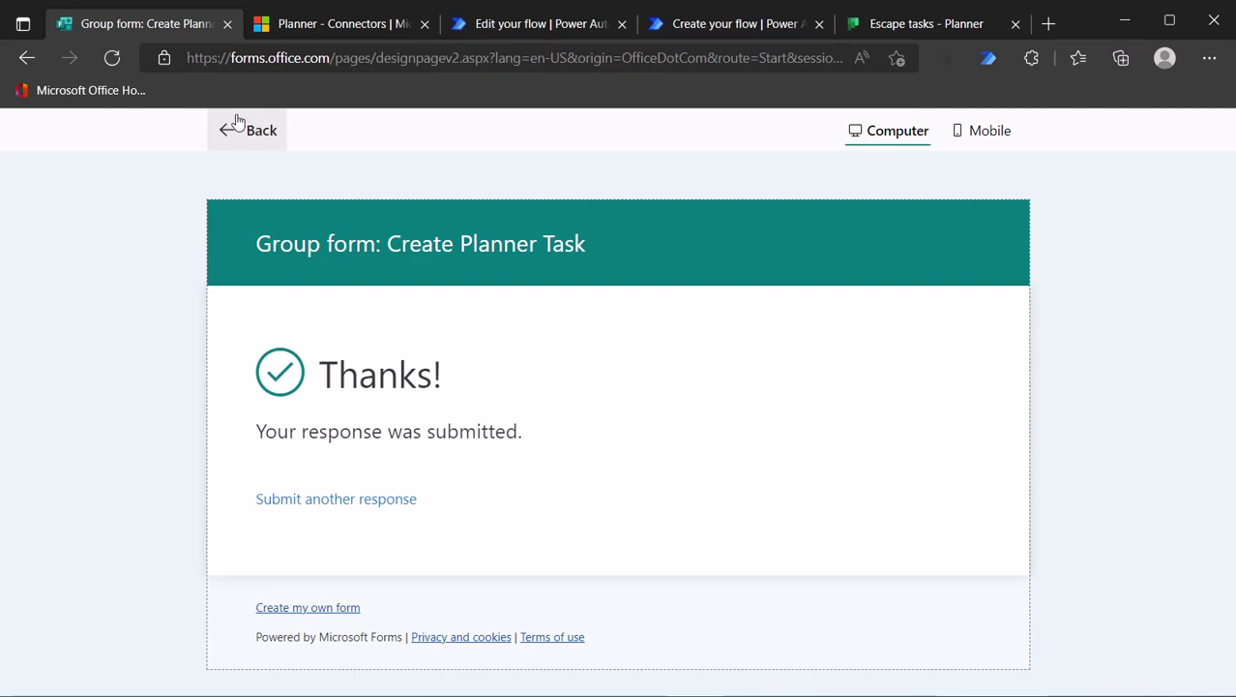
left_click(364, 501)
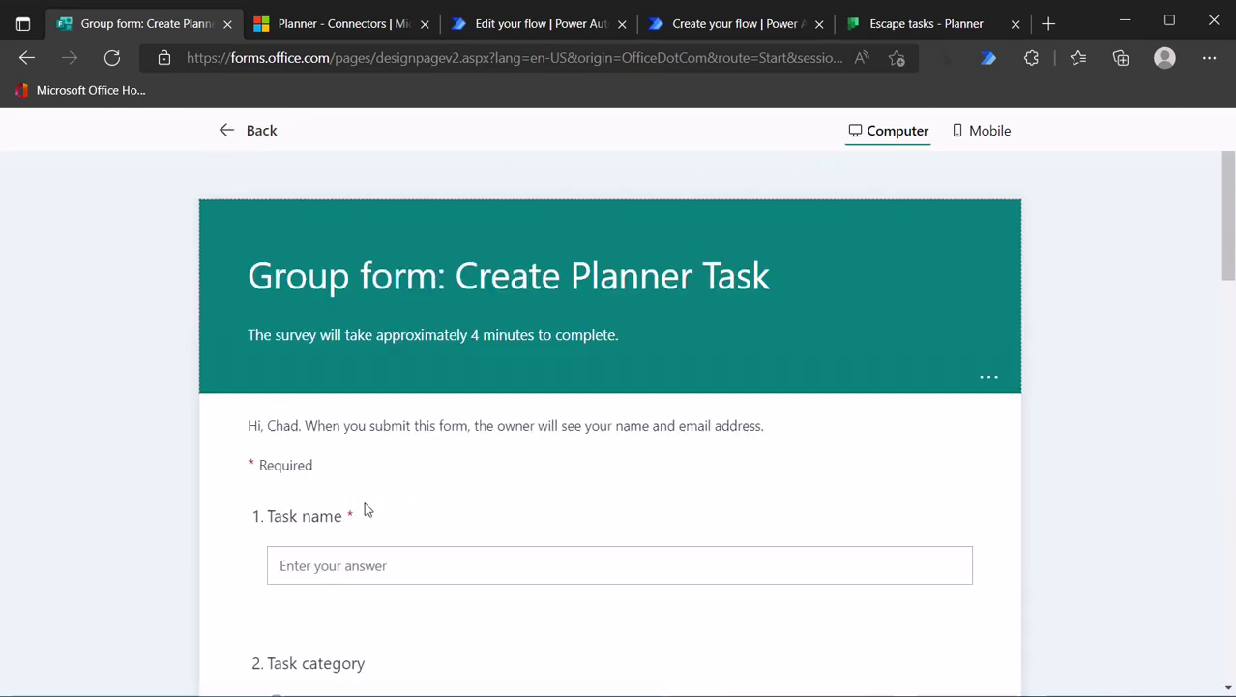
left_click(336, 563)
type("an urgent task")
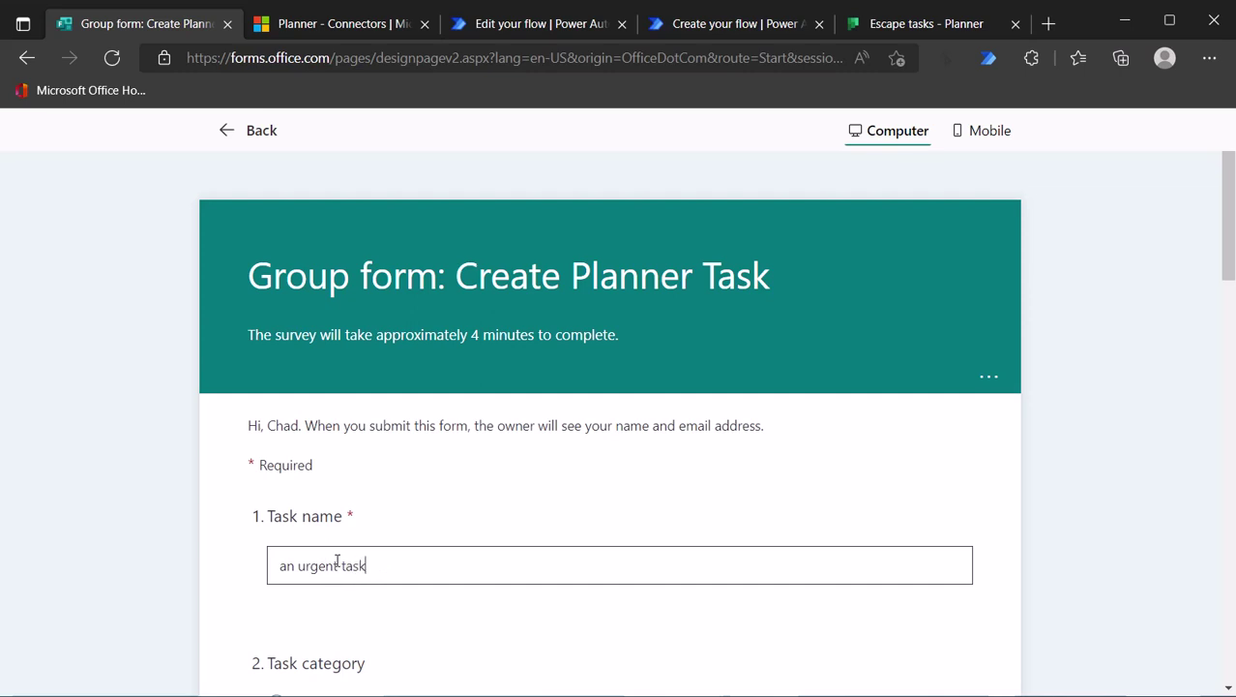
scroll(337, 562, "down", 2)
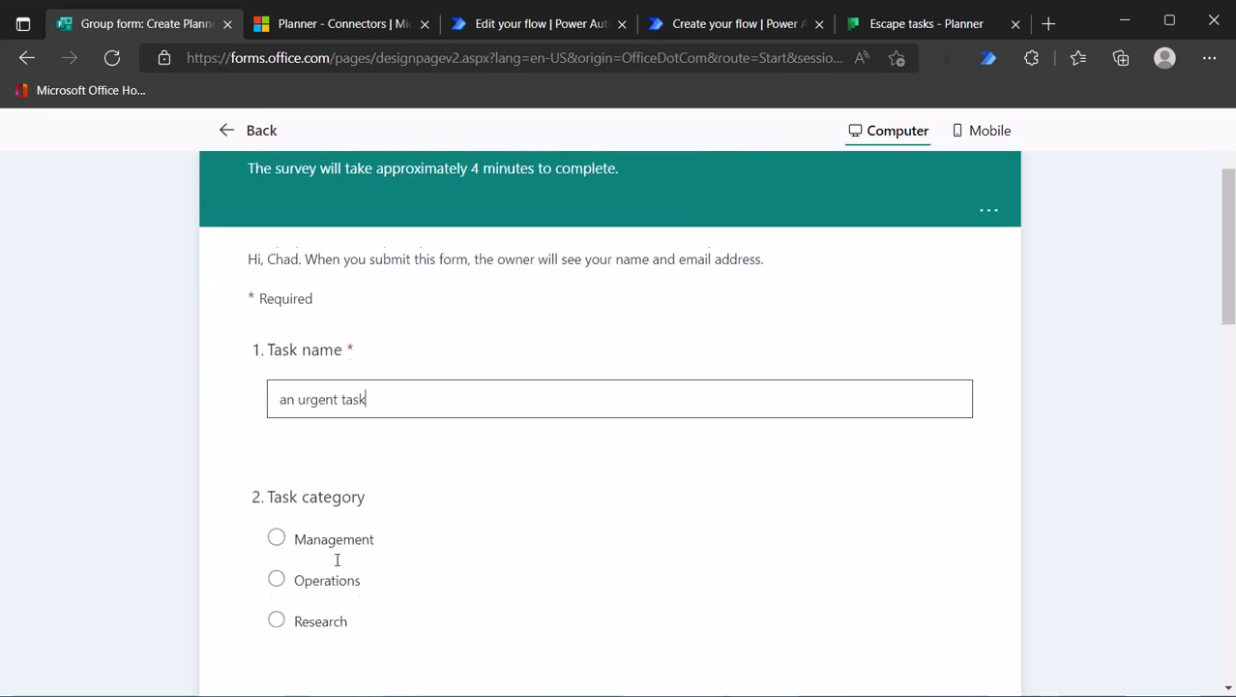
left_click(277, 607)
Set the new response's Start date to 5/25/2022 and its Due date to 5/27/2022
scroll(354, 574, "down", 4)
left_click(332, 406)
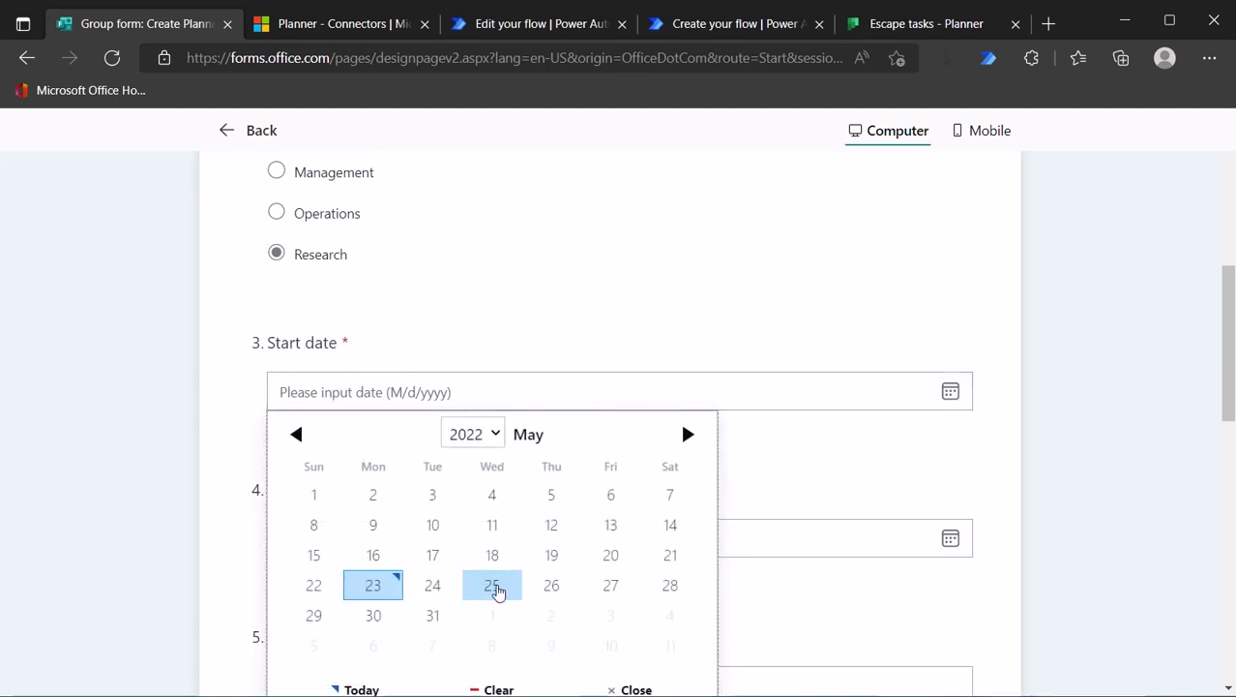
left_click(494, 584)
left_click(343, 541)
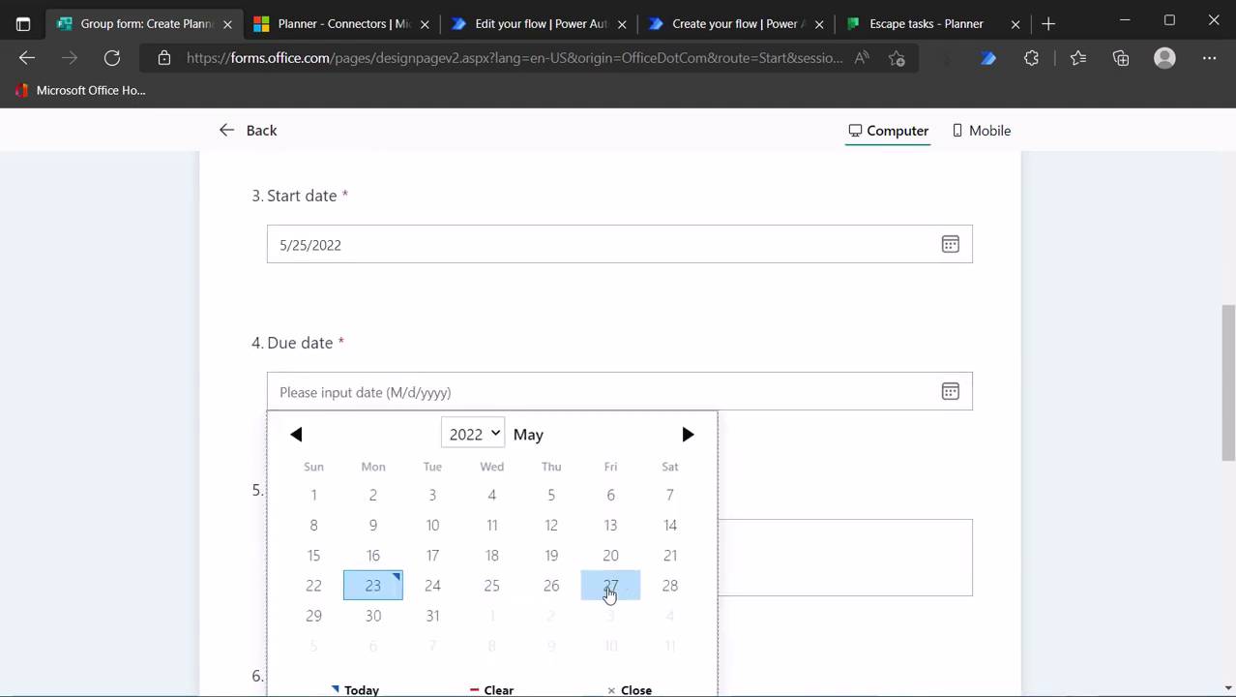
left_click(621, 592)
Answer the Description with "super urgent task", choose Urgent as the Priority, and submit the response
left_click(371, 535)
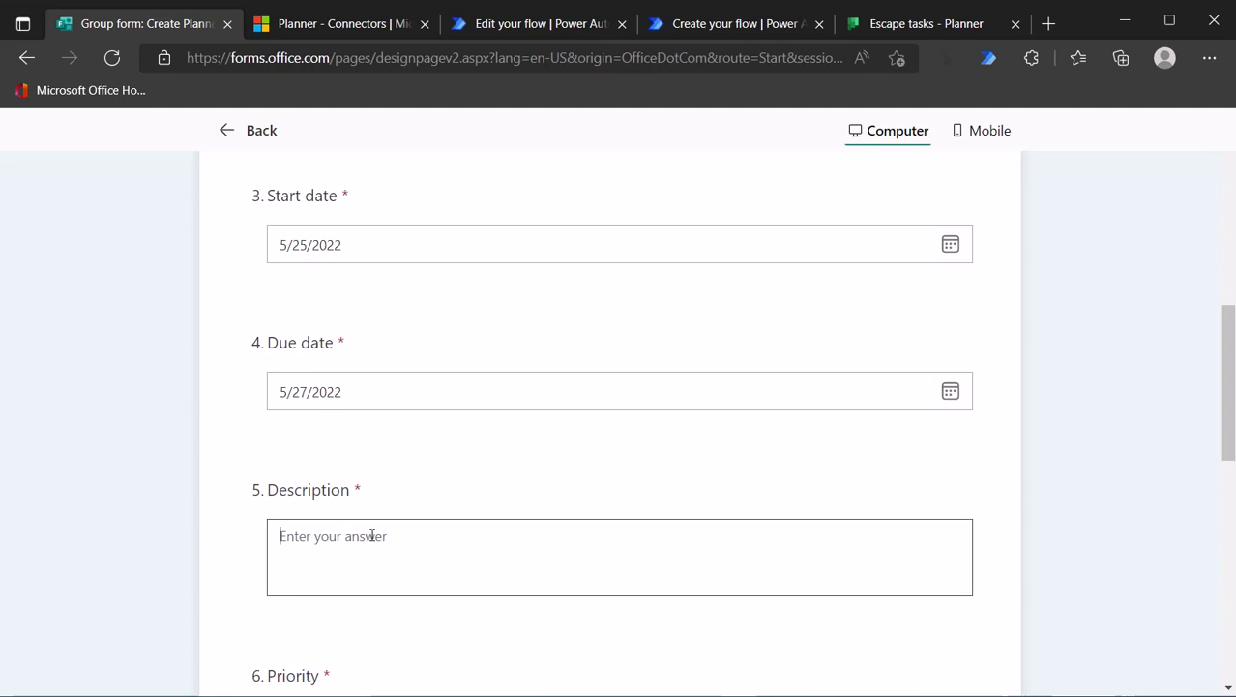
type("sur")
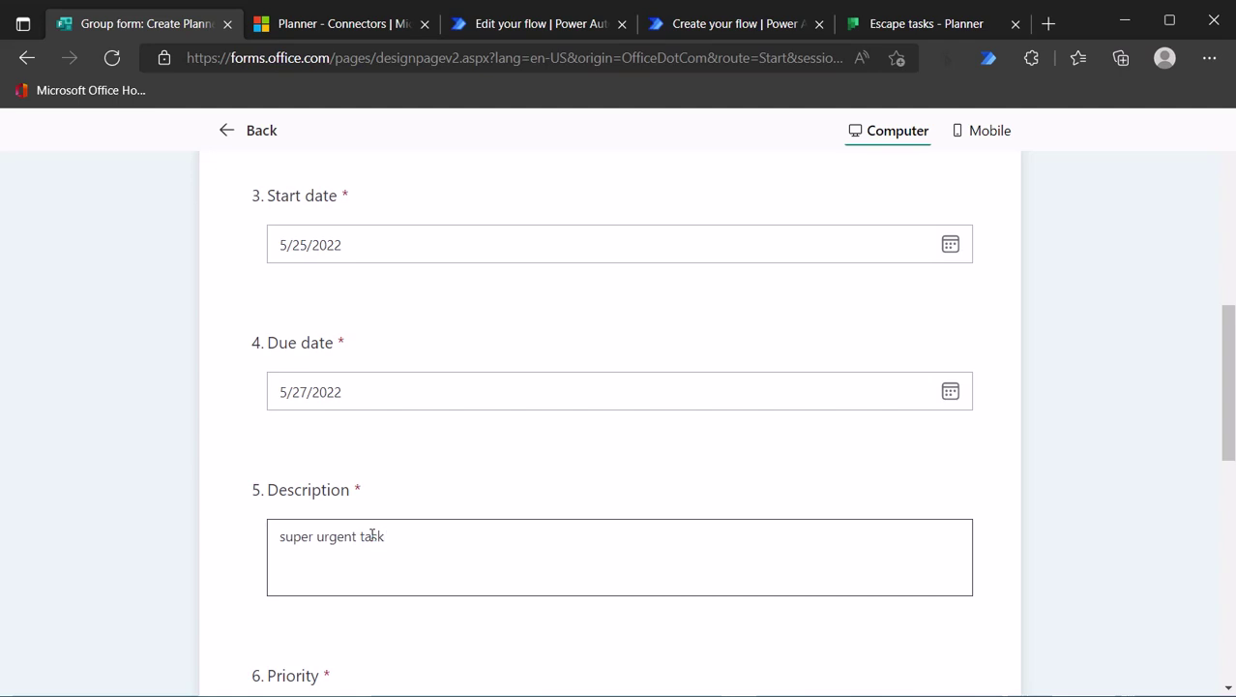
scroll(372, 535, "down", 3)
left_click(276, 535)
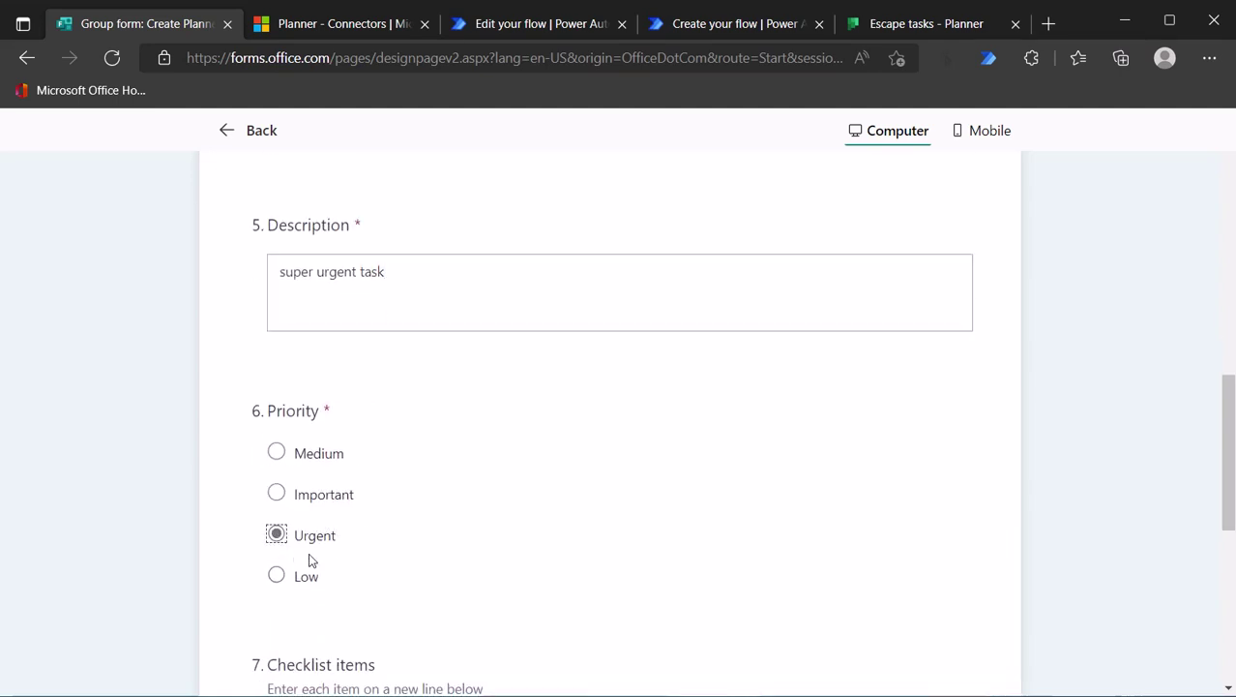
scroll(403, 589, "down", 2)
scroll(323, 561, "down", 2)
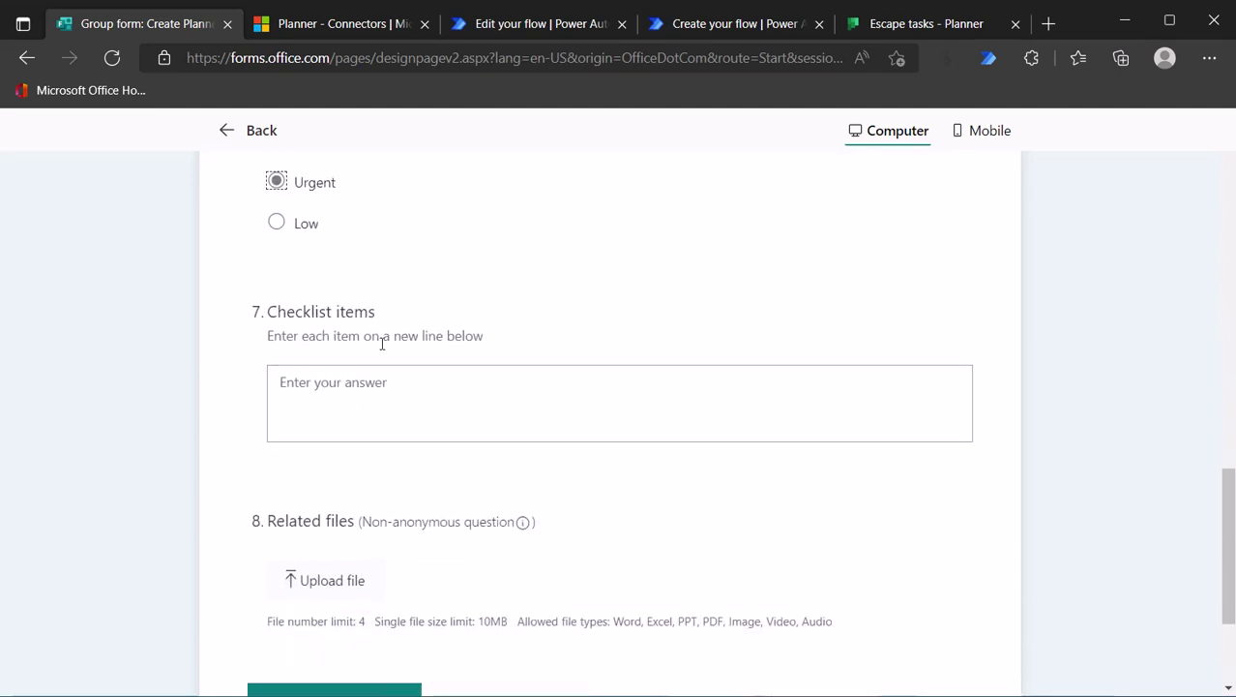
scroll(360, 483, "down", 3)
left_click(343, 487)
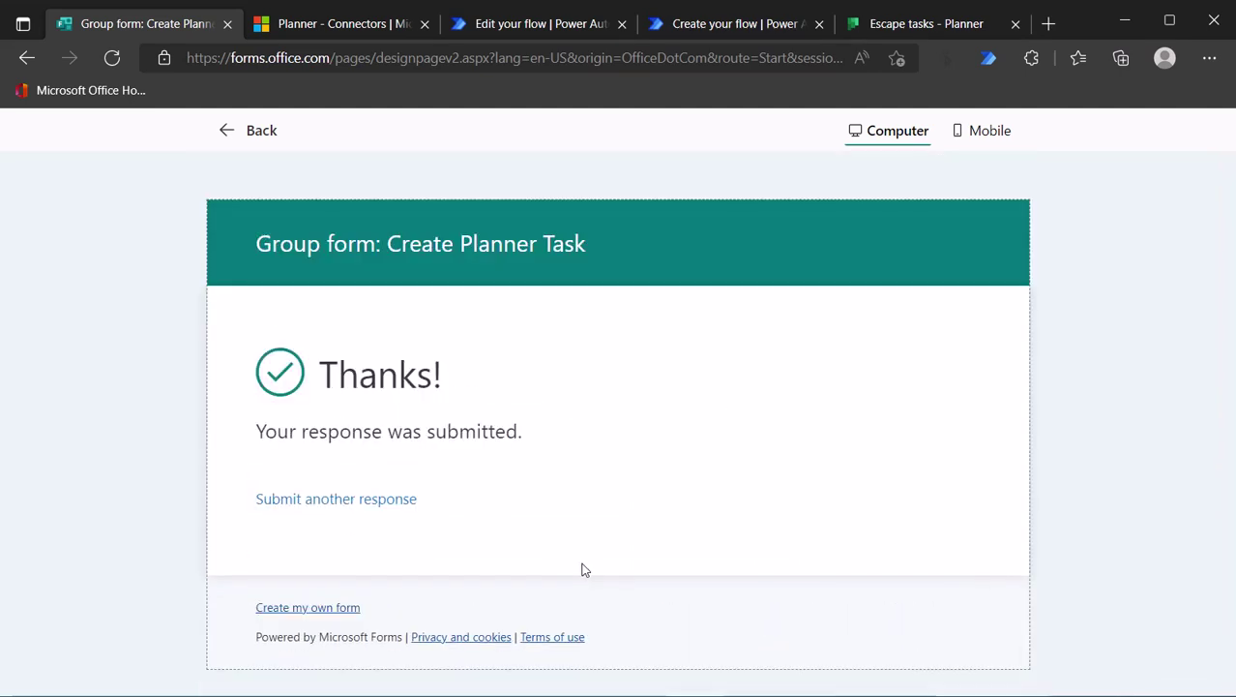
Switch to the Escape tasks plan in Planner and reload the board to check for the urgent task
left_click(895, 29)
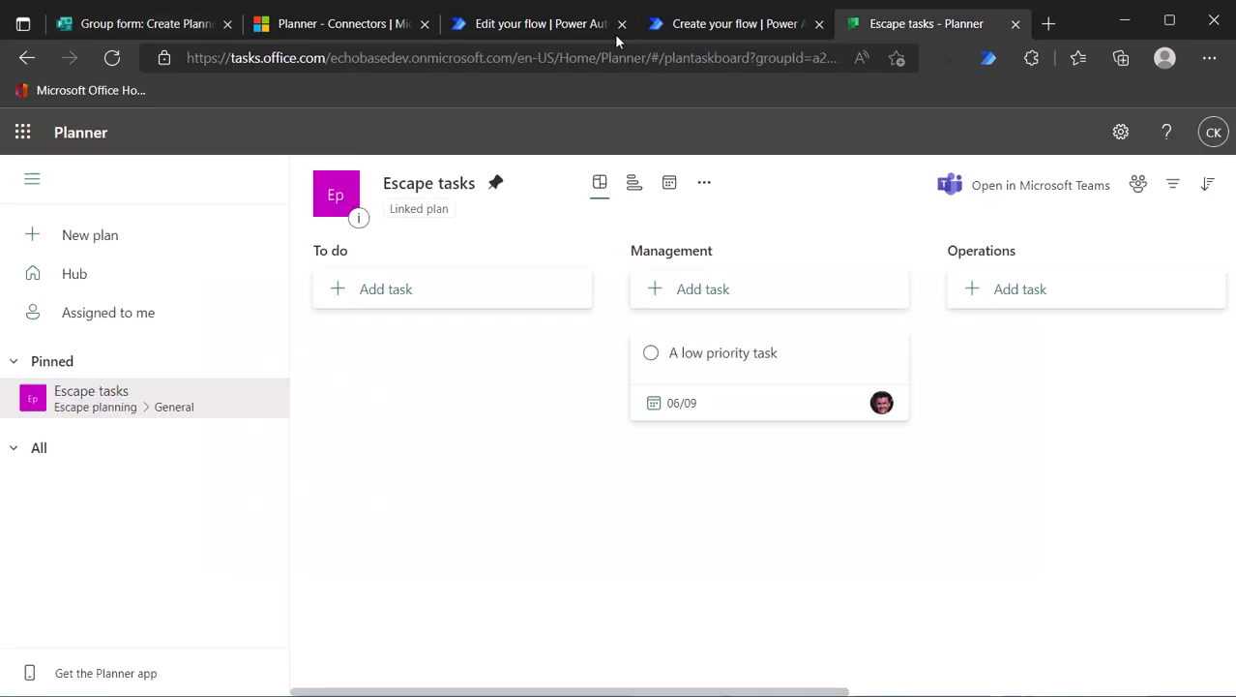
left_click(115, 62)
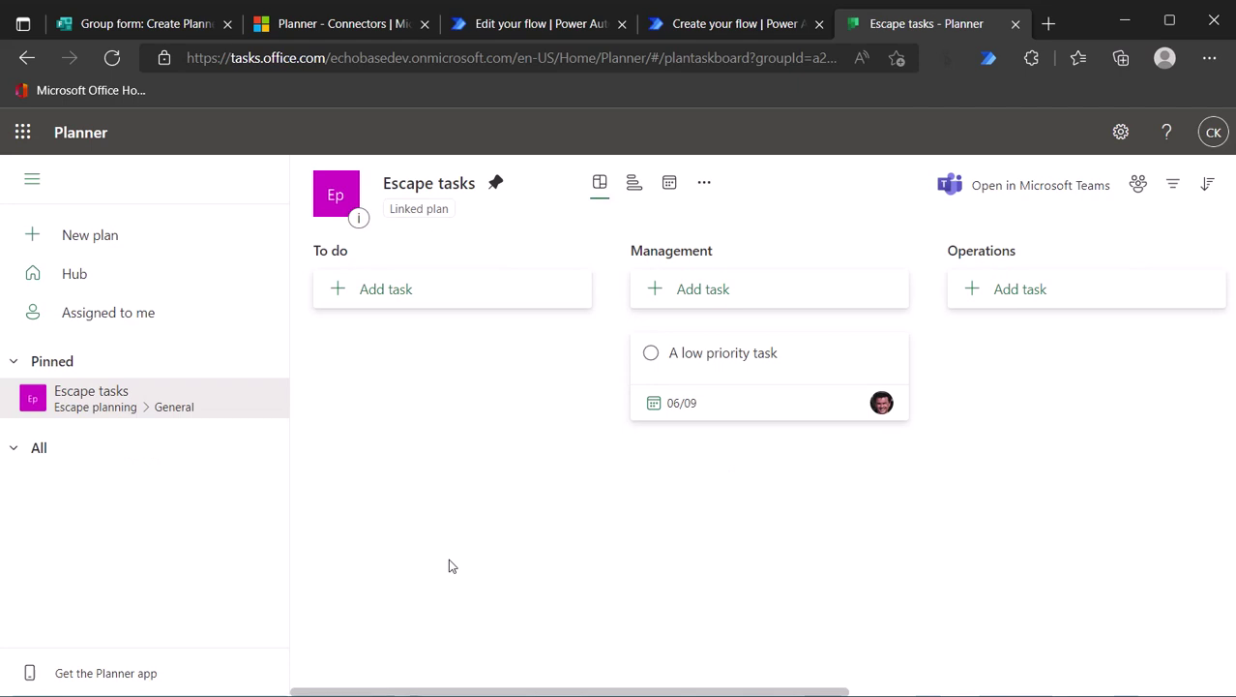
left_click(113, 58)
left_click(112, 58)
Check the flow's 28-day run history in Power Automate, and recheck the reloaded Escape tasks board in Planner
left_click(538, 24)
left_click(232, 175)
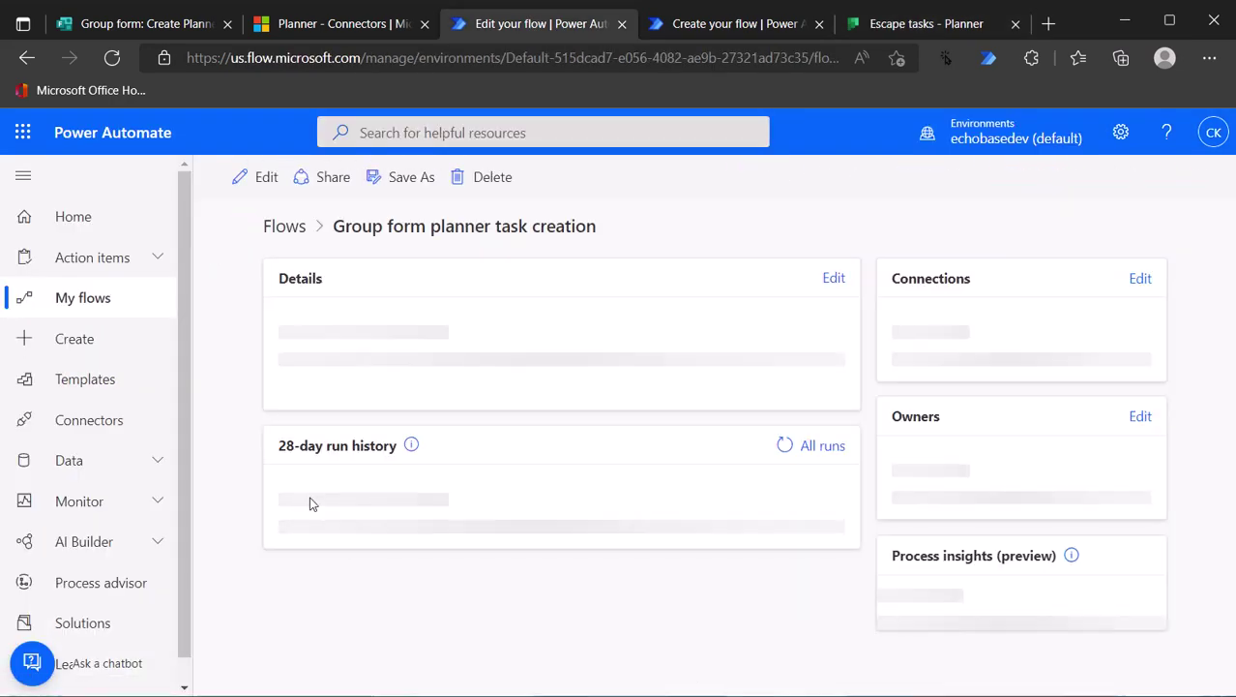
scroll(310, 503, "down", 3)
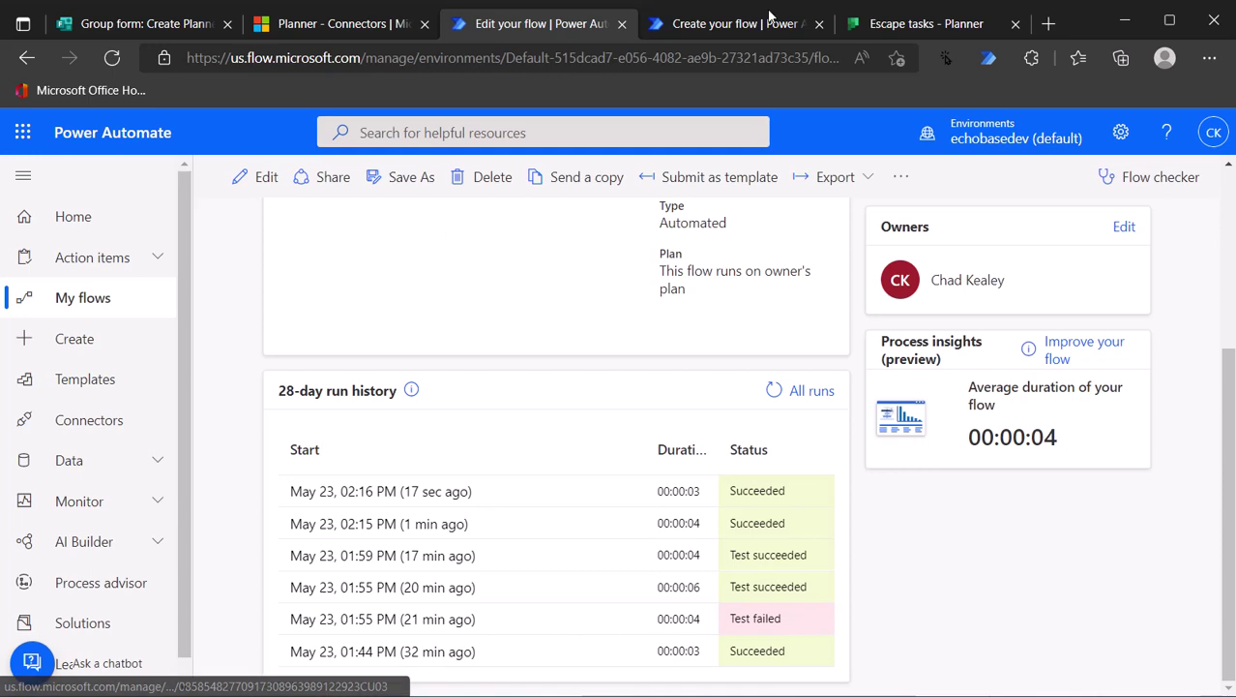
left_click(919, 23)
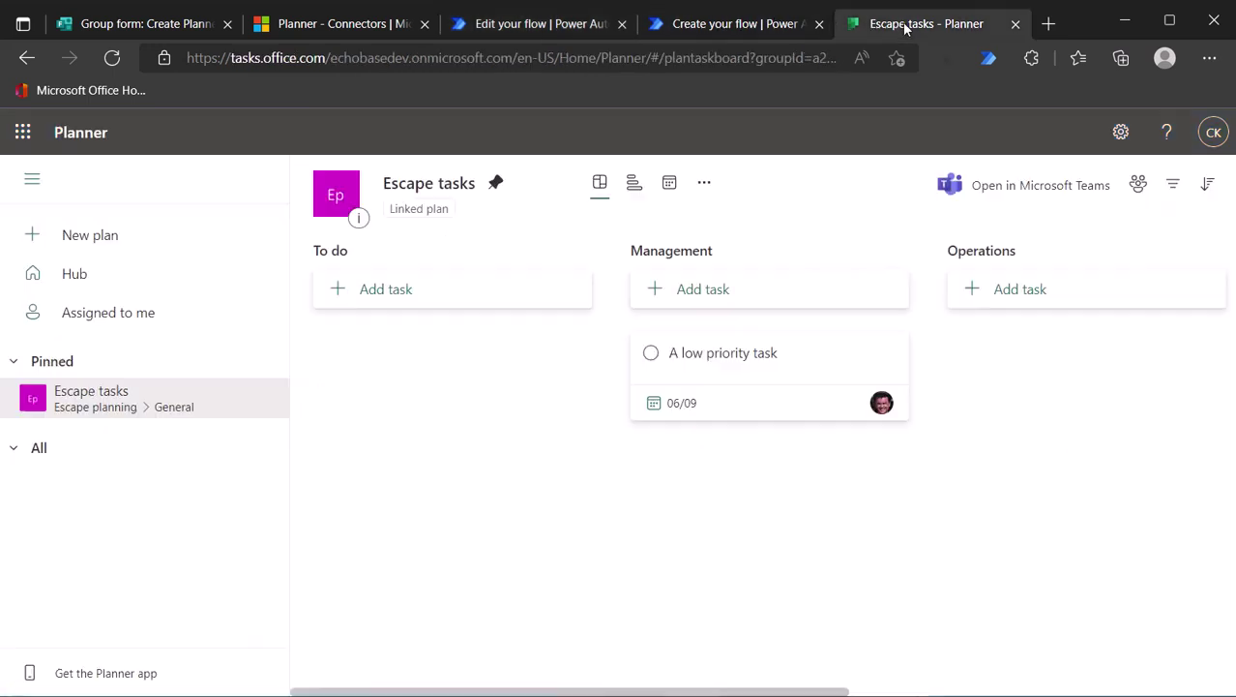
left_click(111, 58)
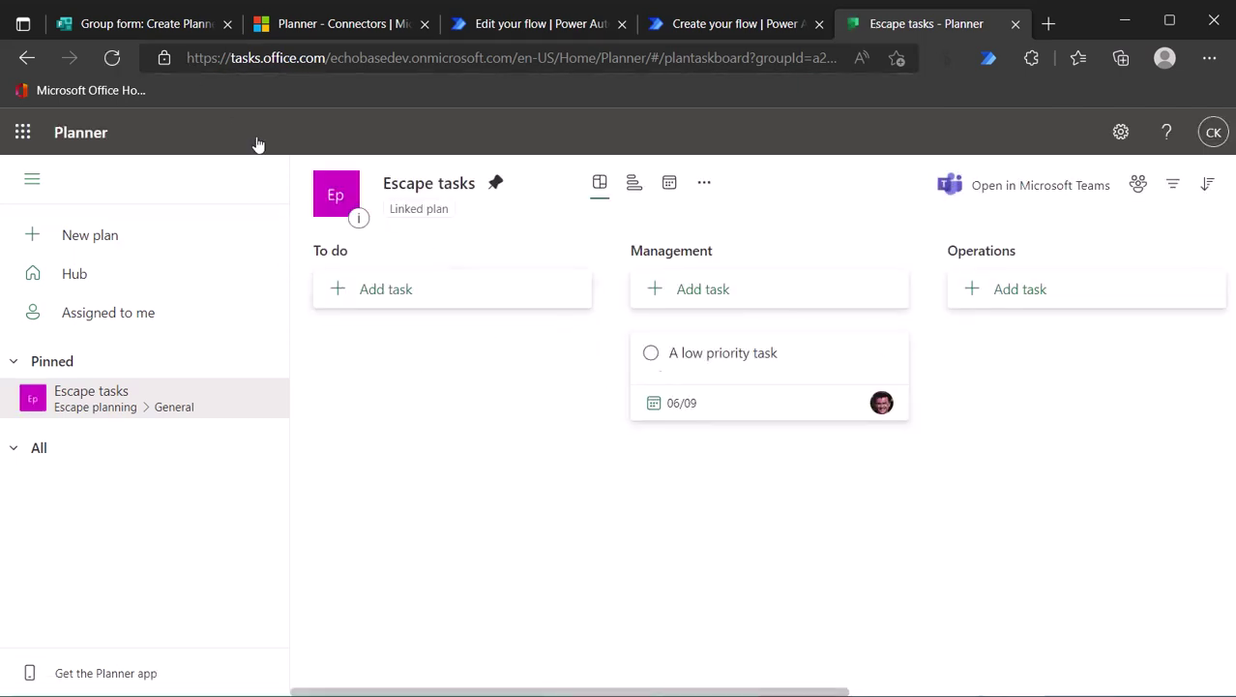
Switch to Power Automate, open the flow's most recent run, and examine the inputs of its Create a task action
left_click(525, 21)
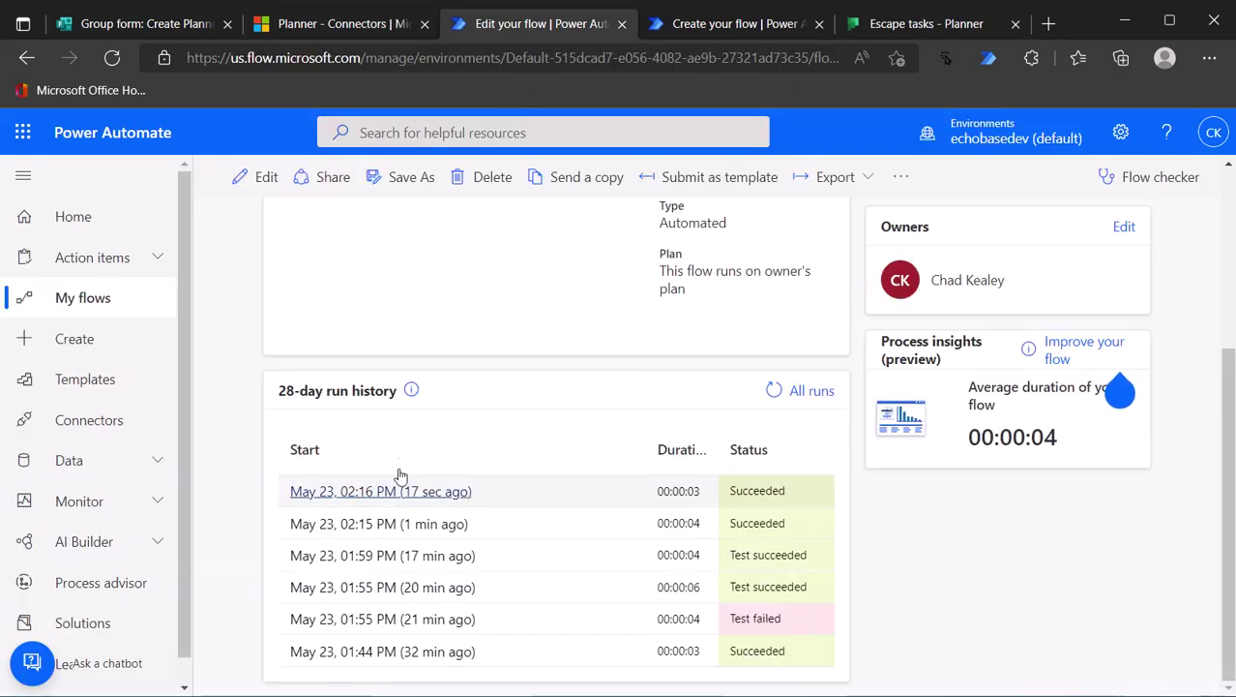
left_click(348, 489)
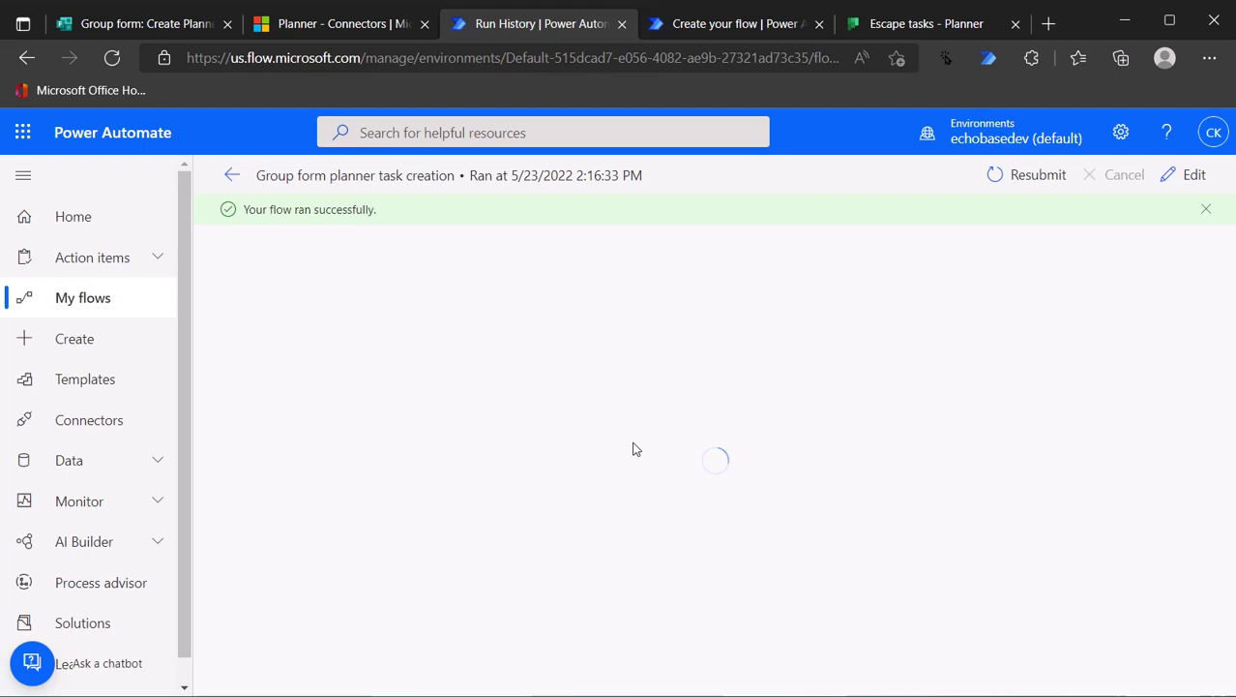
scroll(634, 447, "down", 8)
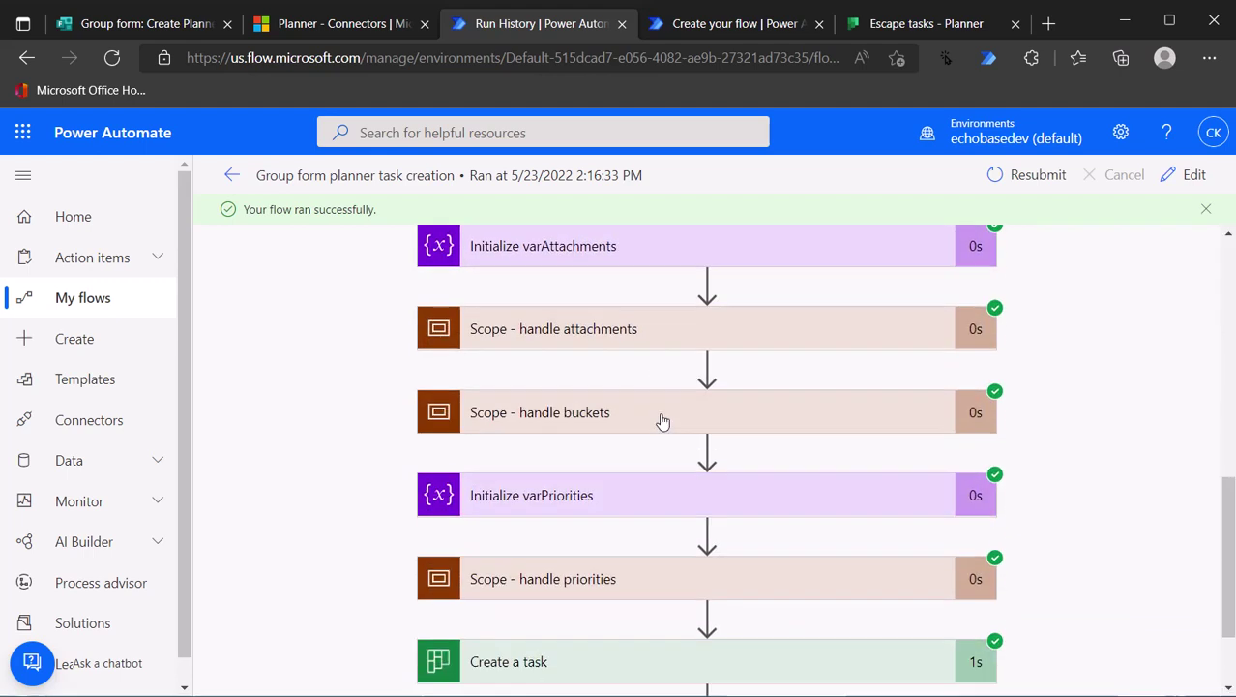
left_click(687, 532)
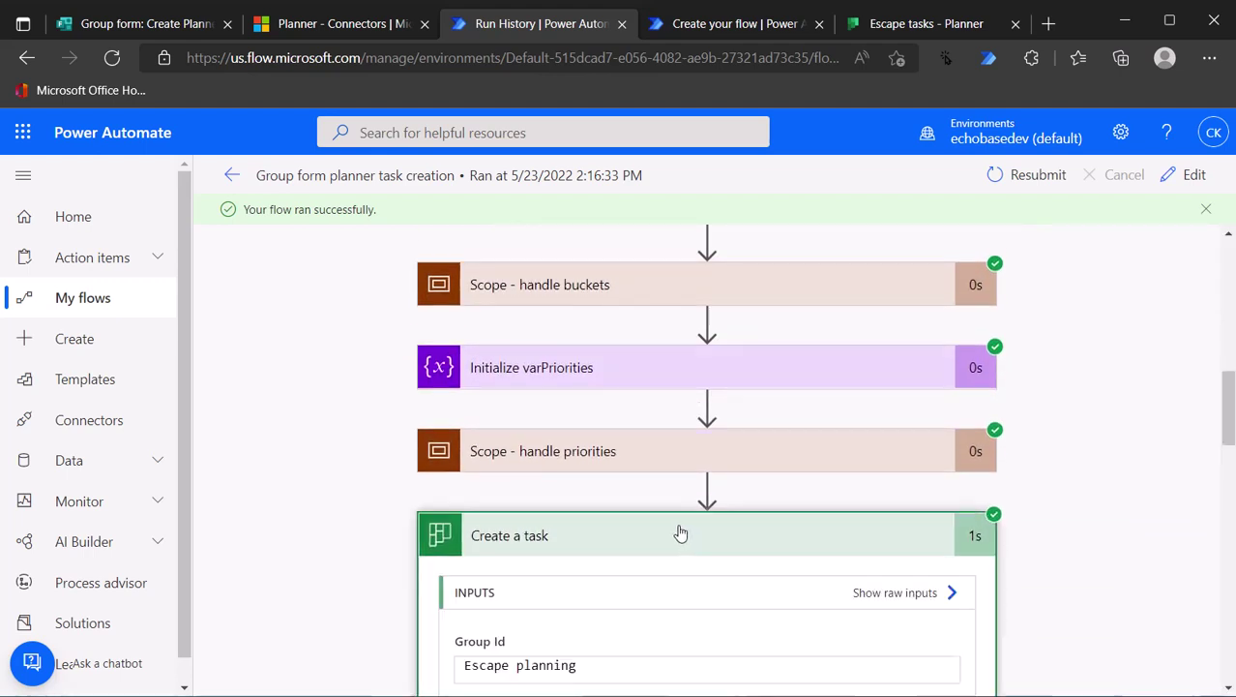
scroll(638, 503, "down", 2)
scroll(624, 577, "down", 2)
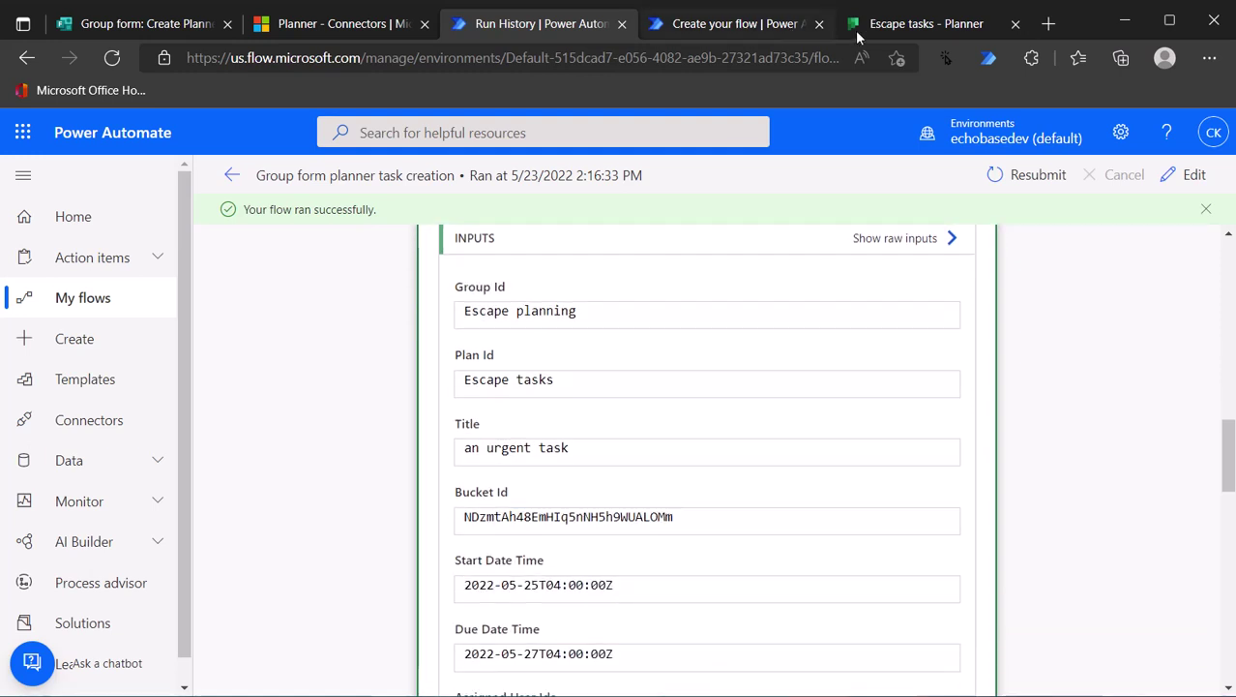
Switch to the Escape tasks plan in Planner, reload the board, and check its buckets for the urgent task
left_click(885, 25)
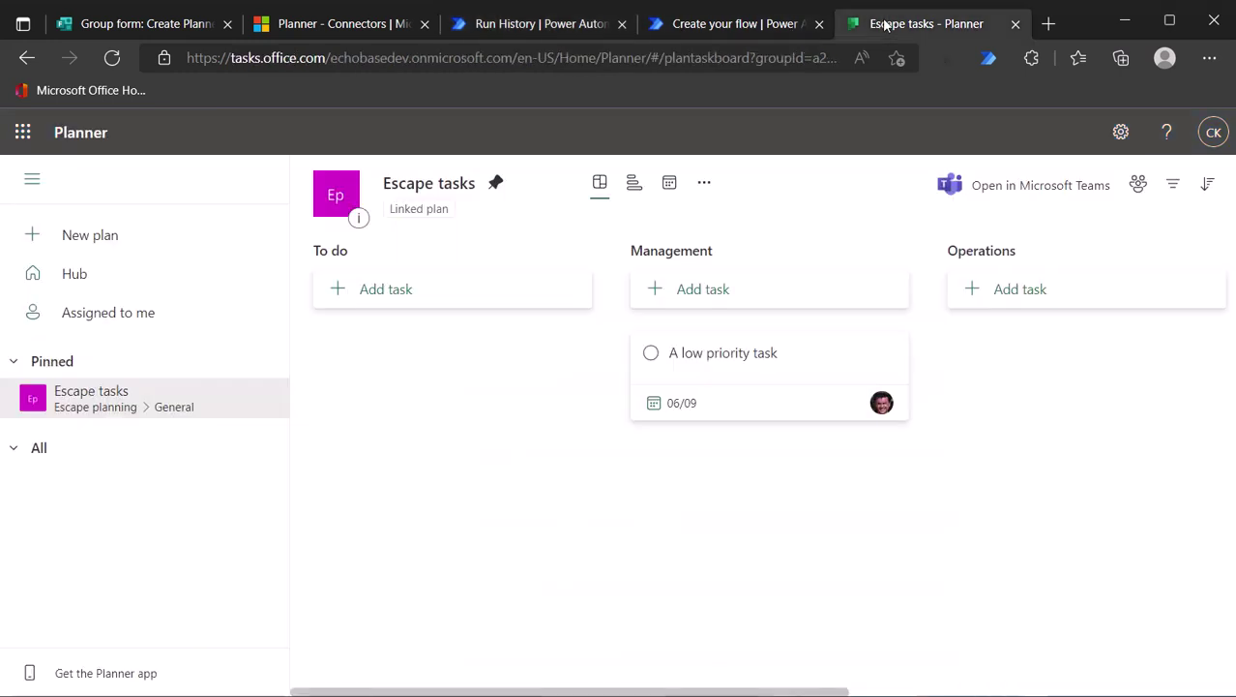
left_click(111, 58)
left_click_drag(702, 691, 952, 691)
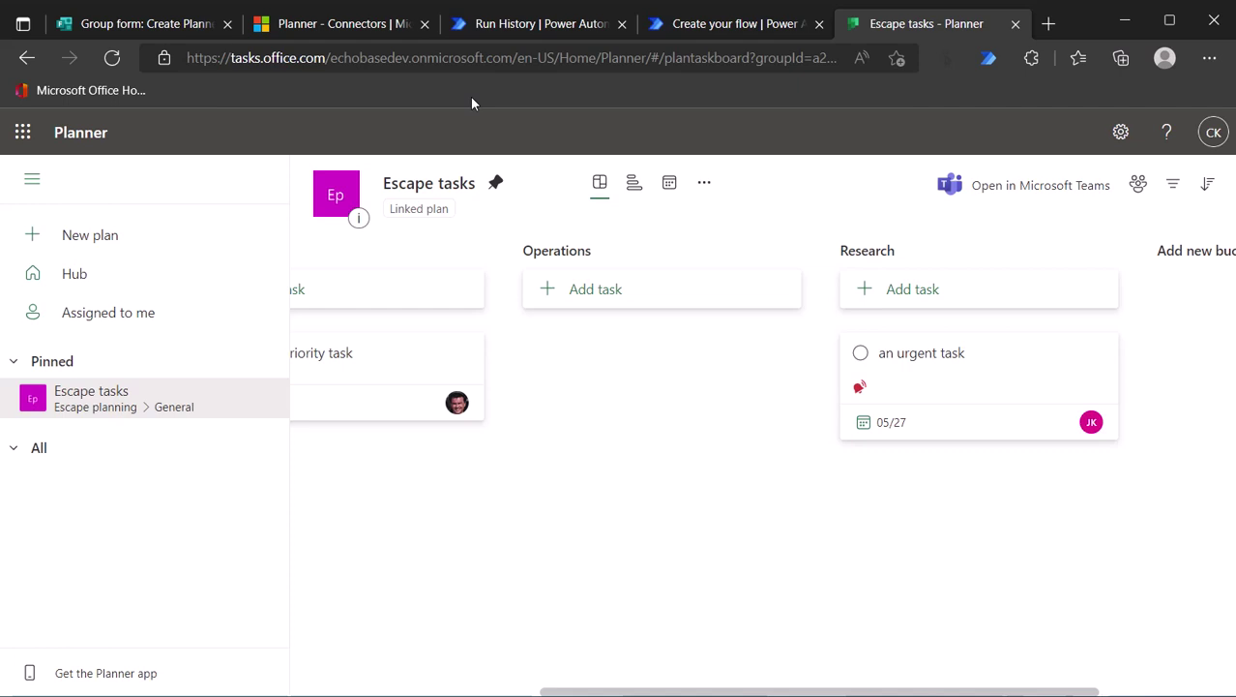
Switch to the flow run in Power Automate and review the actions that precede Create a task
left_click(533, 24)
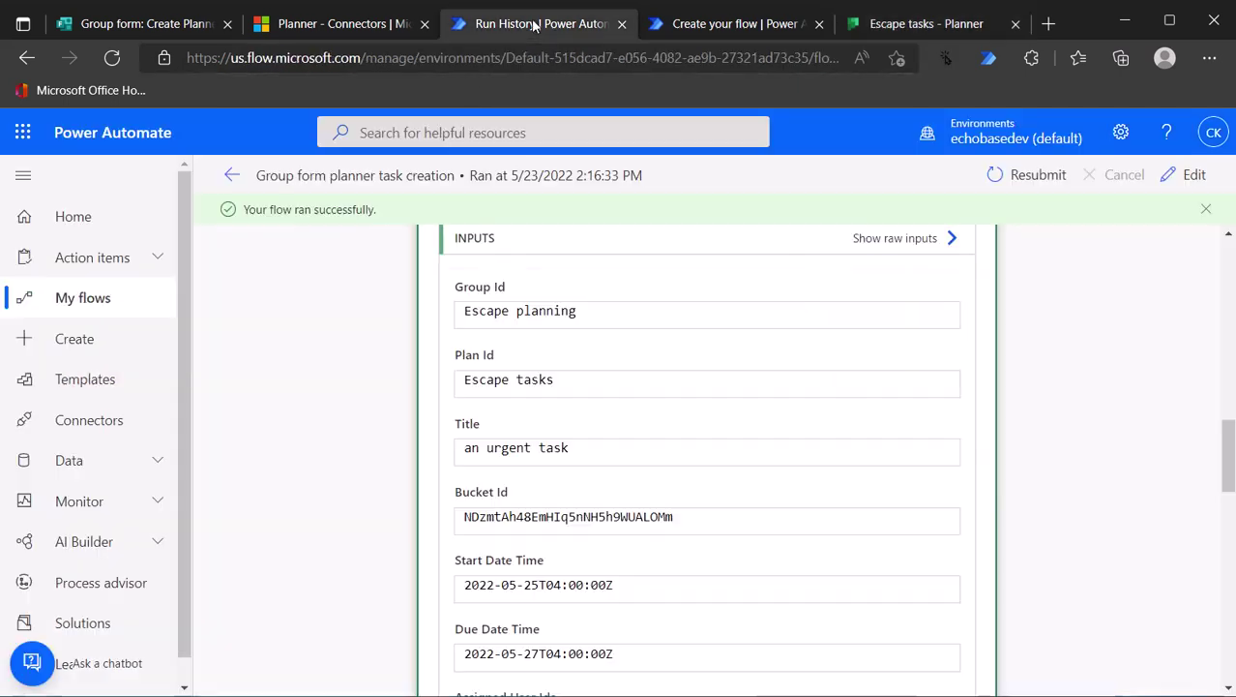
scroll(624, 502, "up", 3)
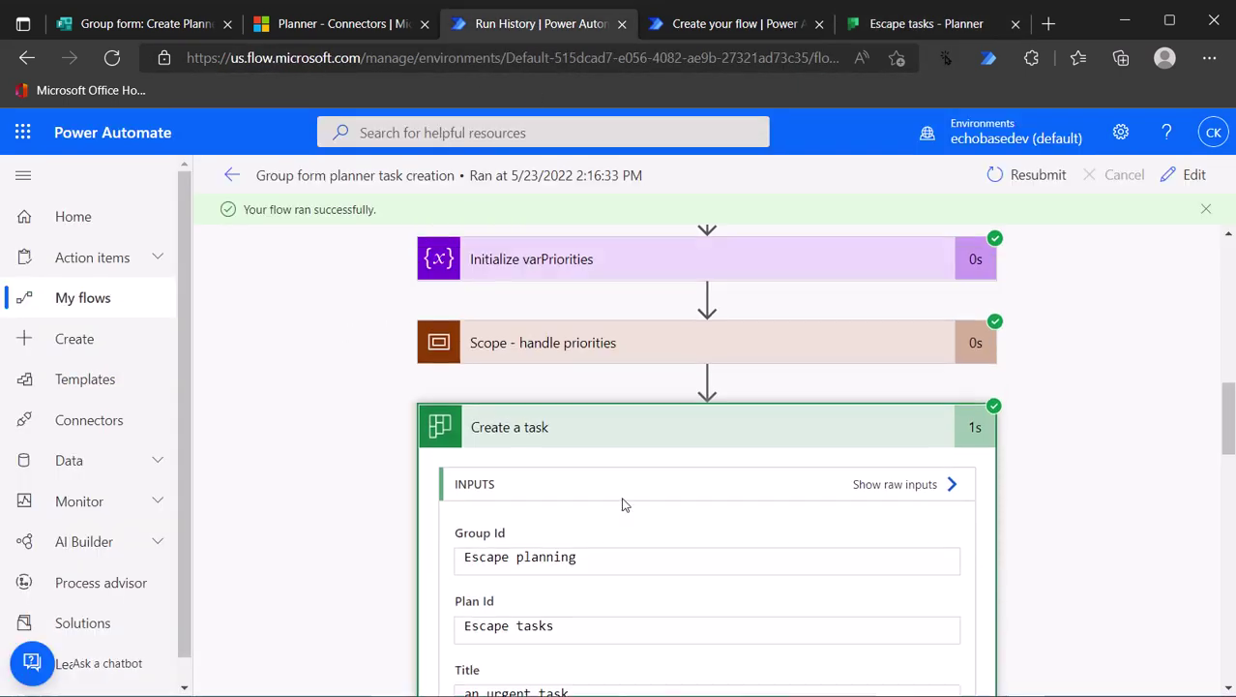
scroll(627, 502, "down", 1)
scroll(643, 503, "up", 2)
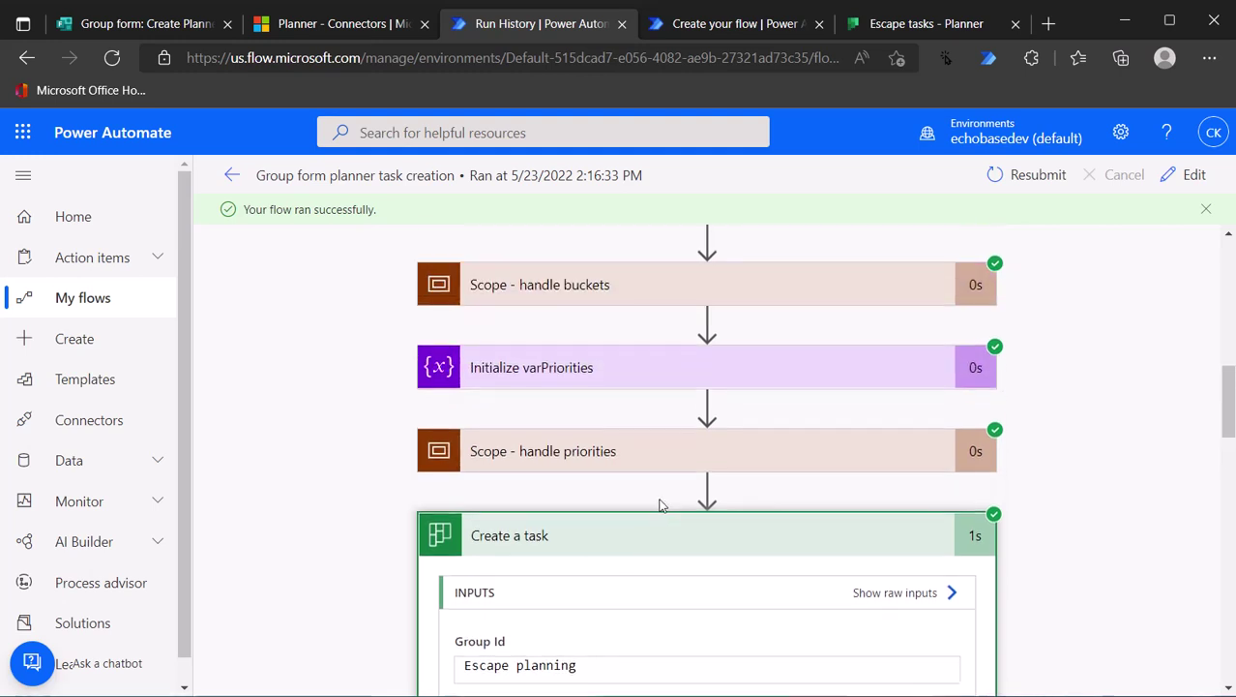
scroll(664, 503, "up", 5)
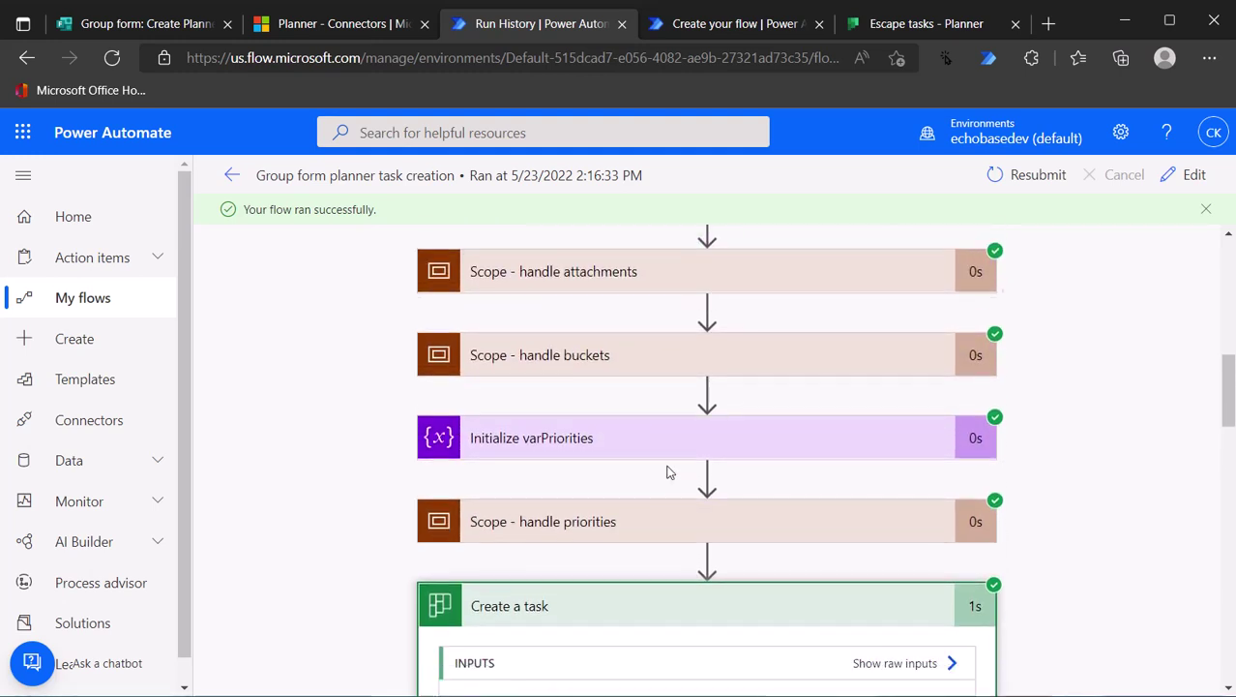
scroll(668, 469, "up", 1)
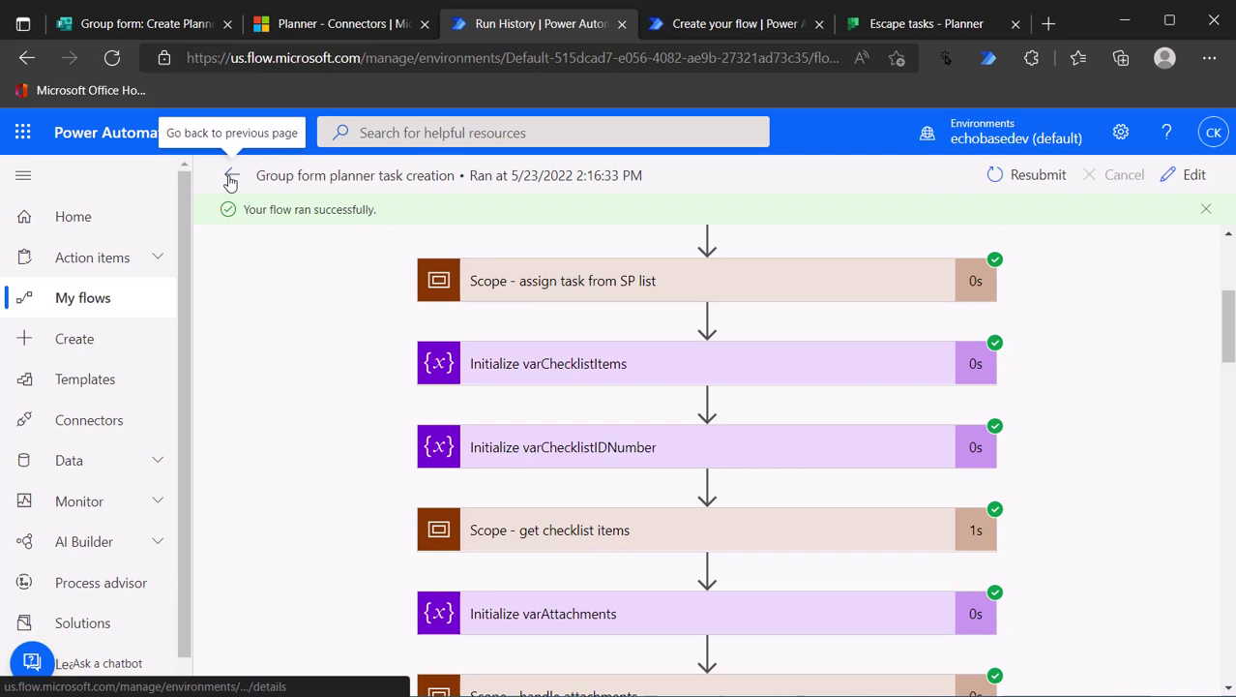
Open the flow for editing, change the type of varPriorities to Integer, and clear its initial value
left_click(1188, 175)
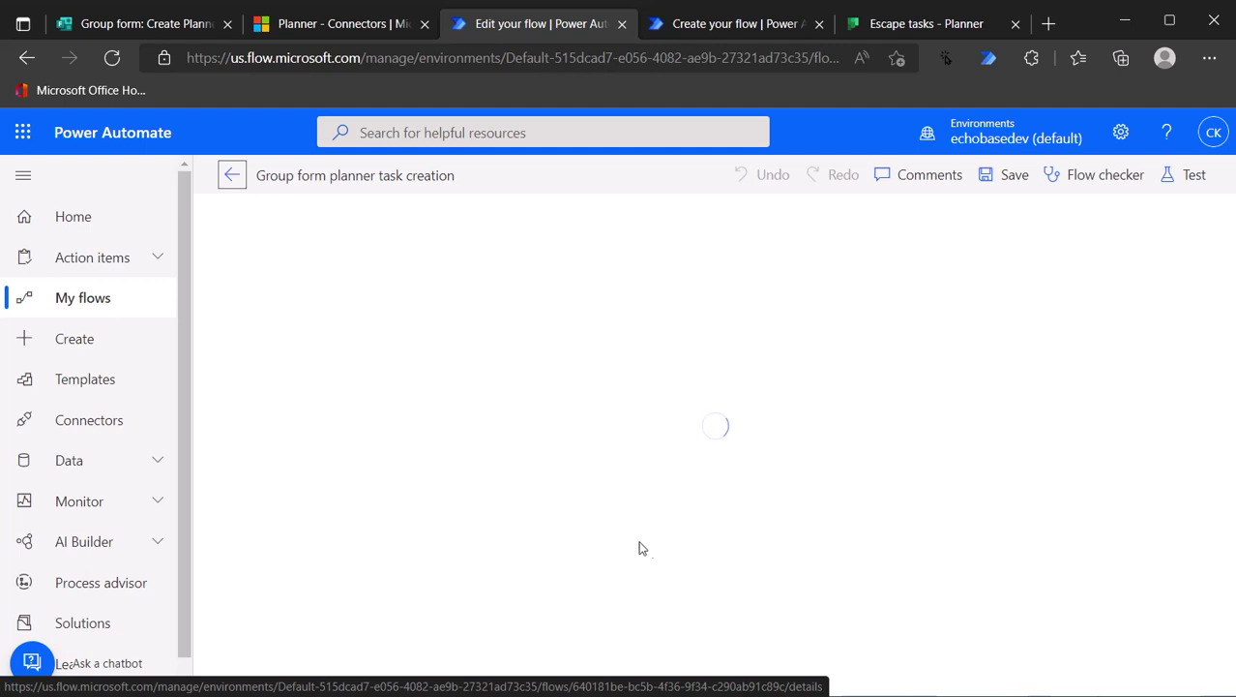
scroll(635, 533, "down", 3)
scroll(653, 496, "down", 5)
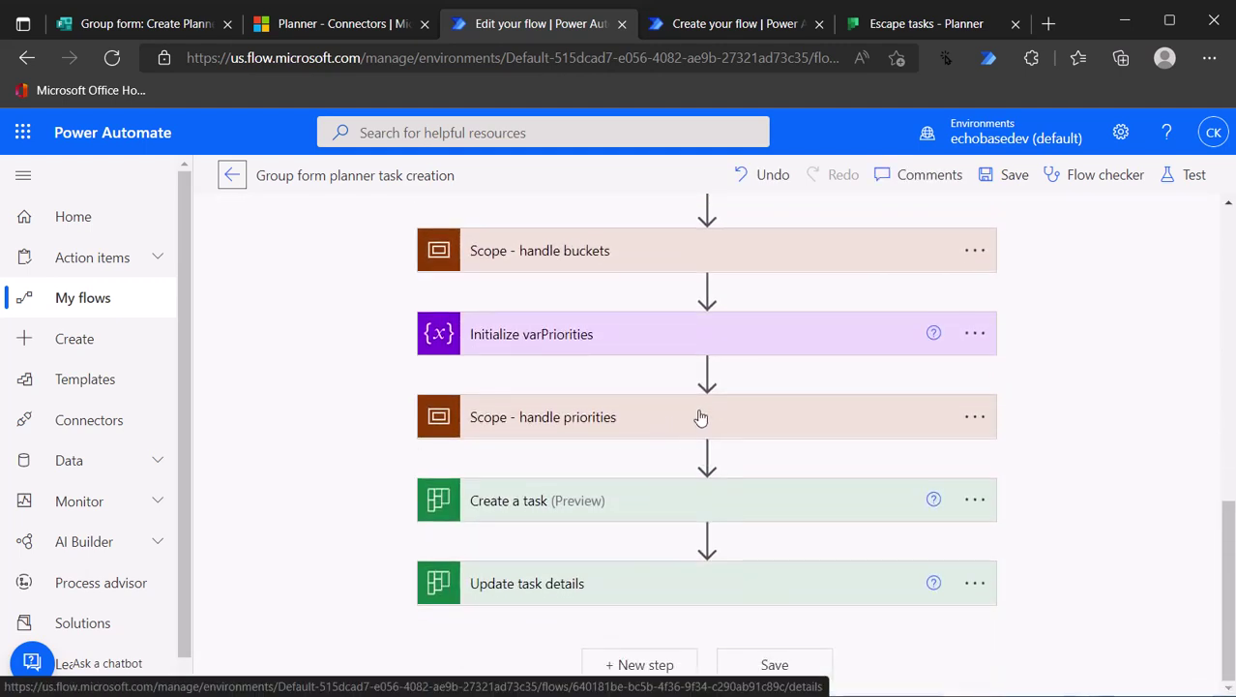
left_click(721, 341)
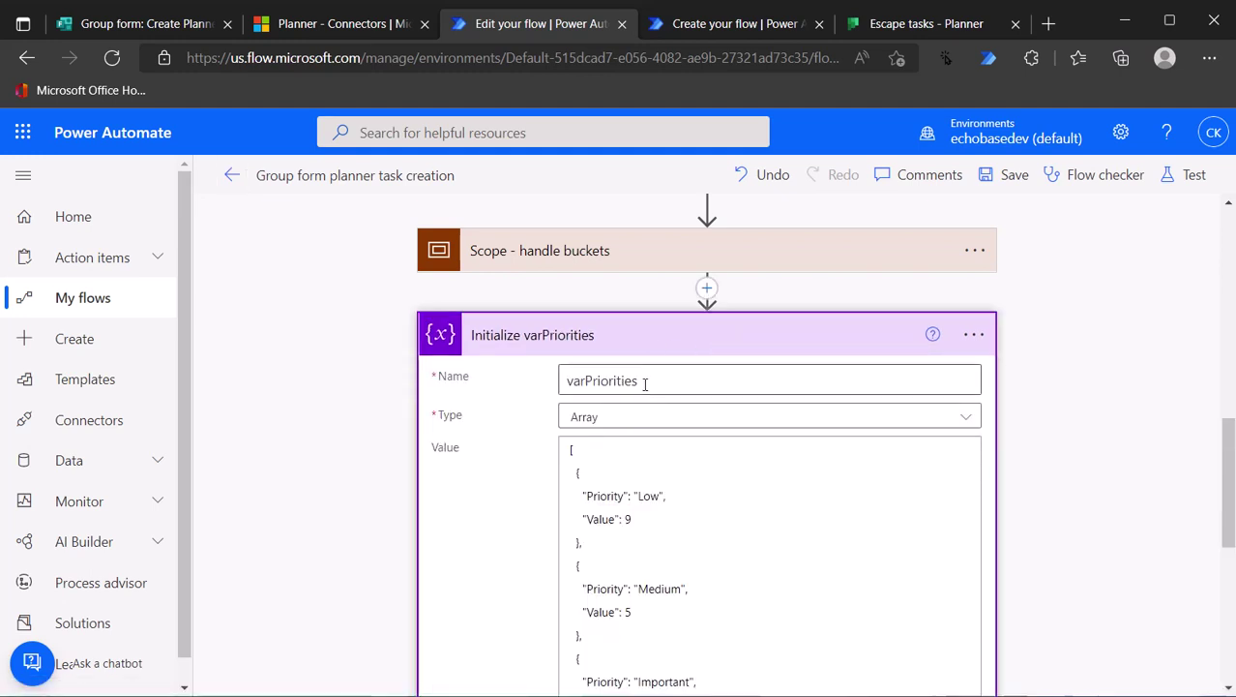
left_click(614, 416)
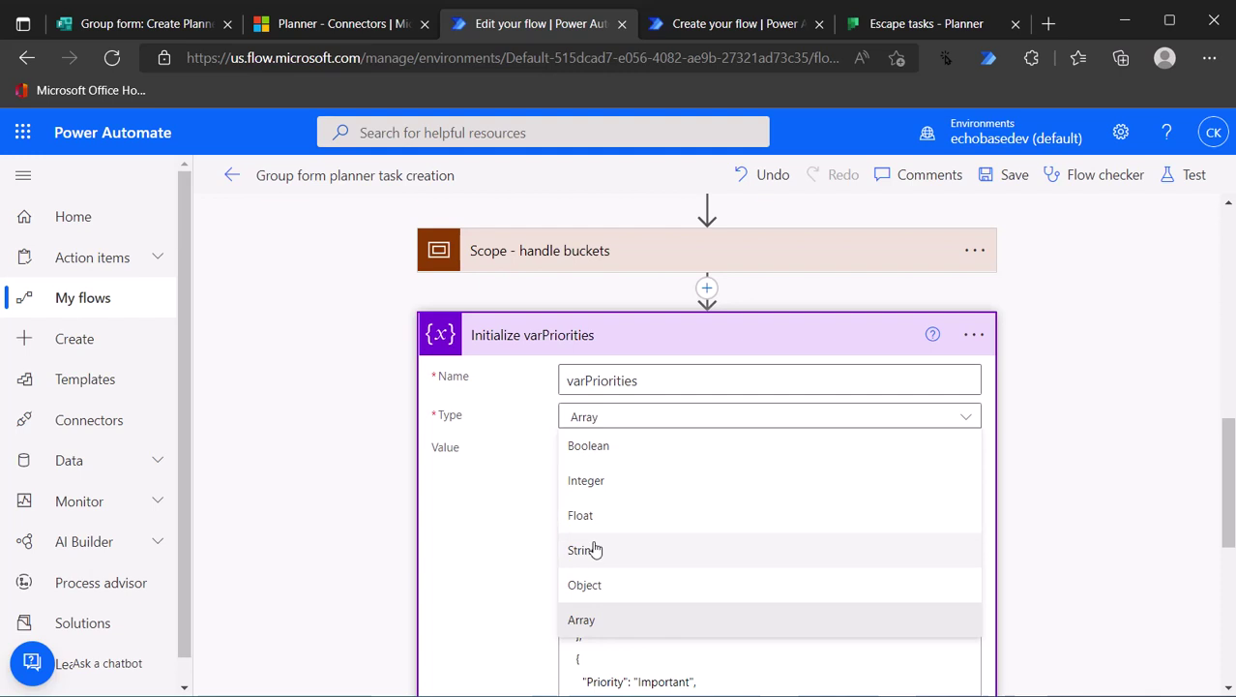
left_click(597, 487)
left_click_drag(568, 453, 619, 691)
key("BackSpace")
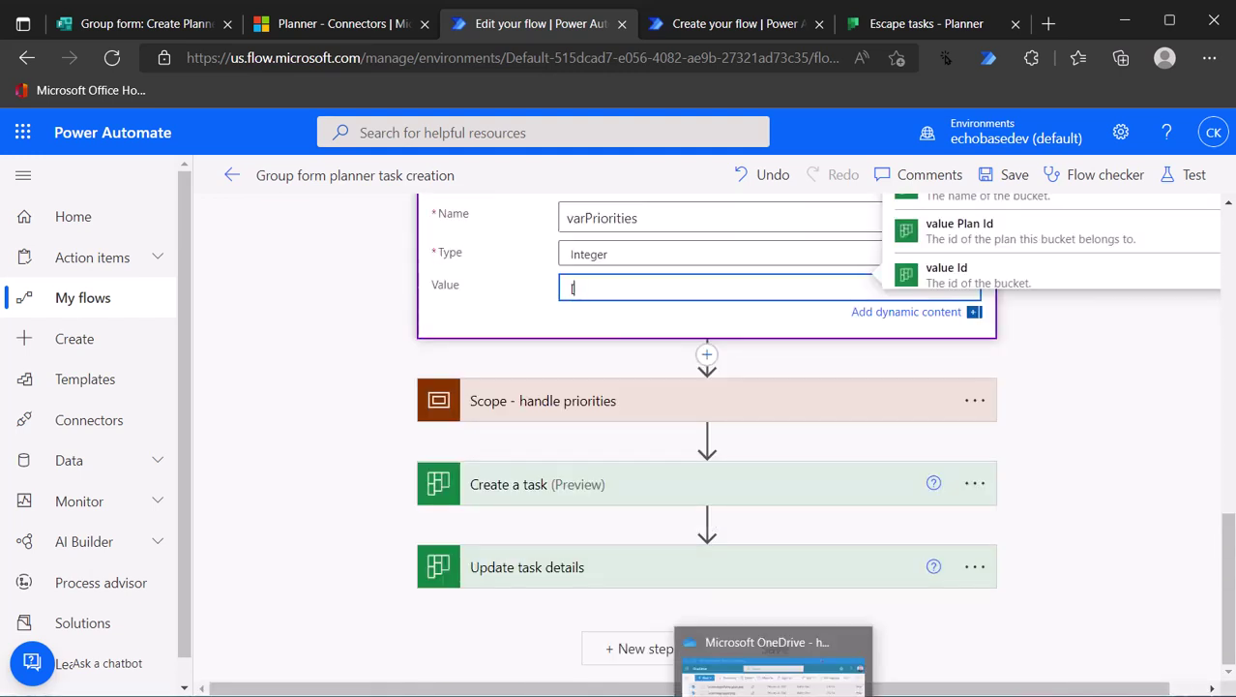
key("BackSpace")
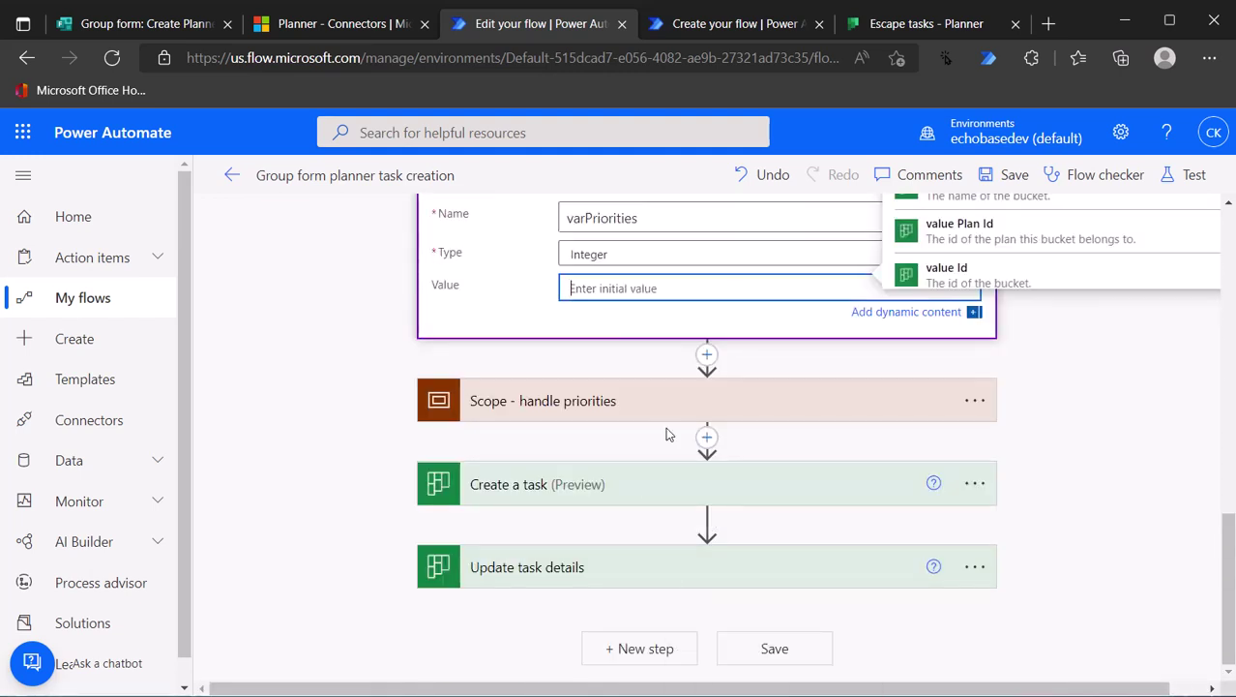
left_click(552, 331)
left_click(561, 325)
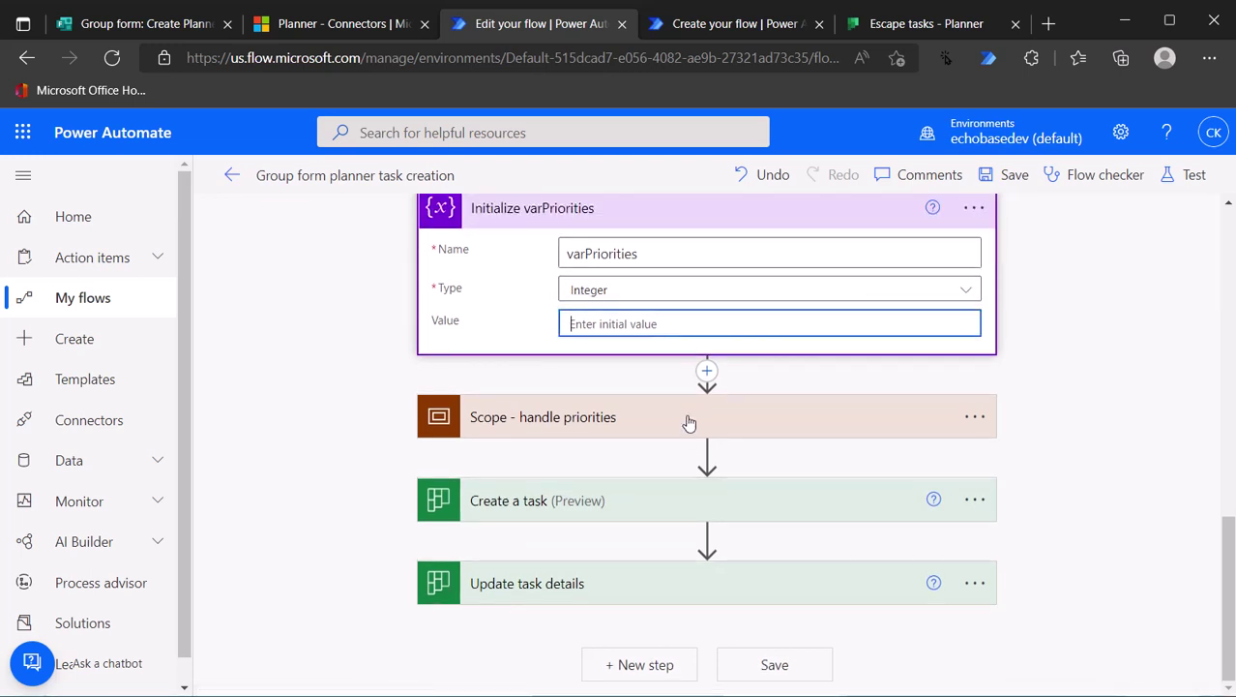
Delete the Scope - handle priorities step with its filter and select actions from the flow
left_click(688, 421)
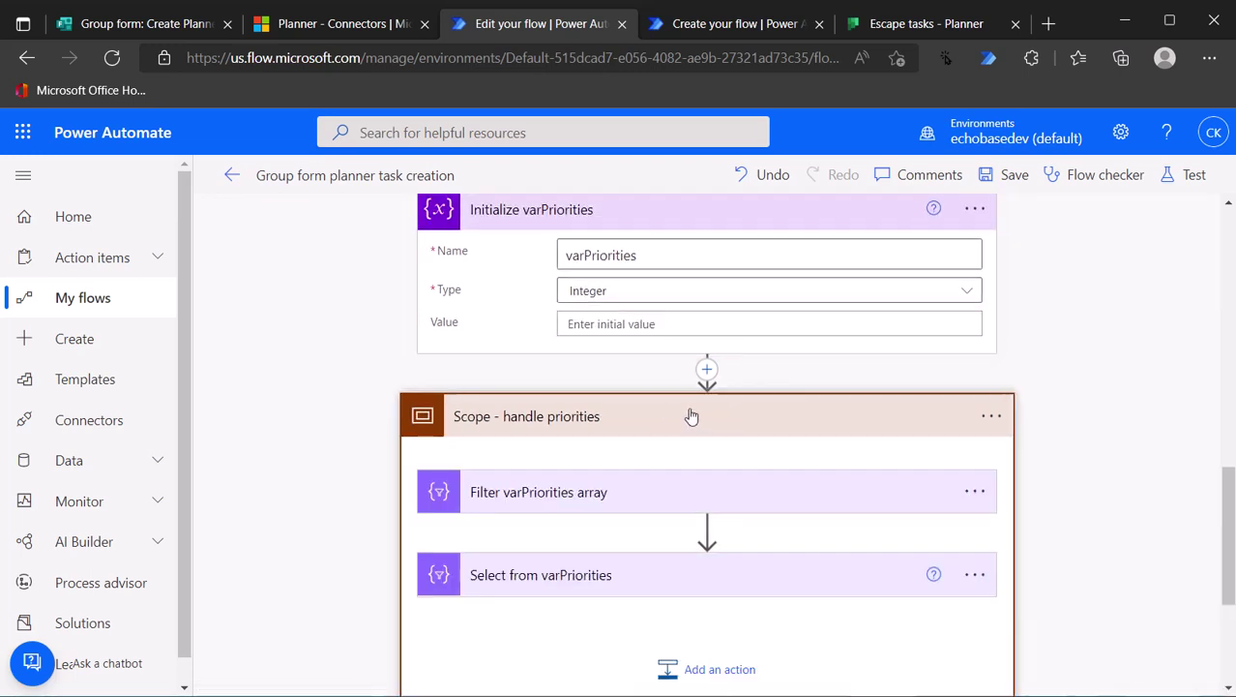
left_click(991, 416)
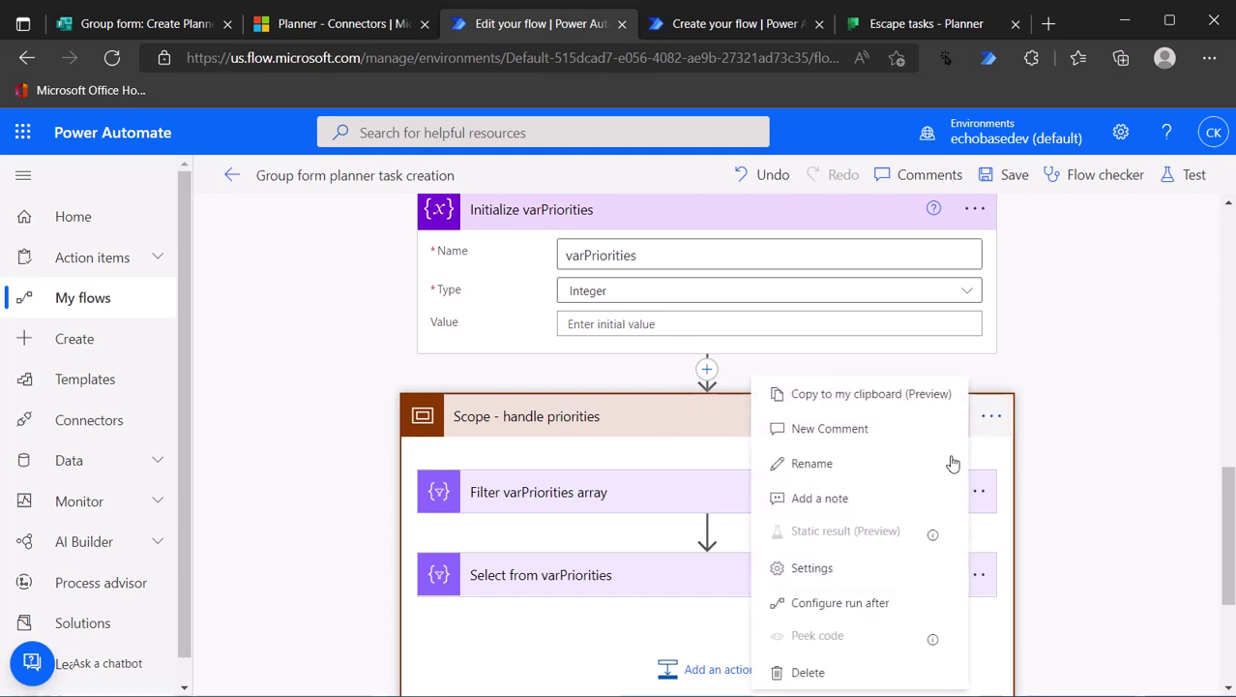
left_click(807, 672)
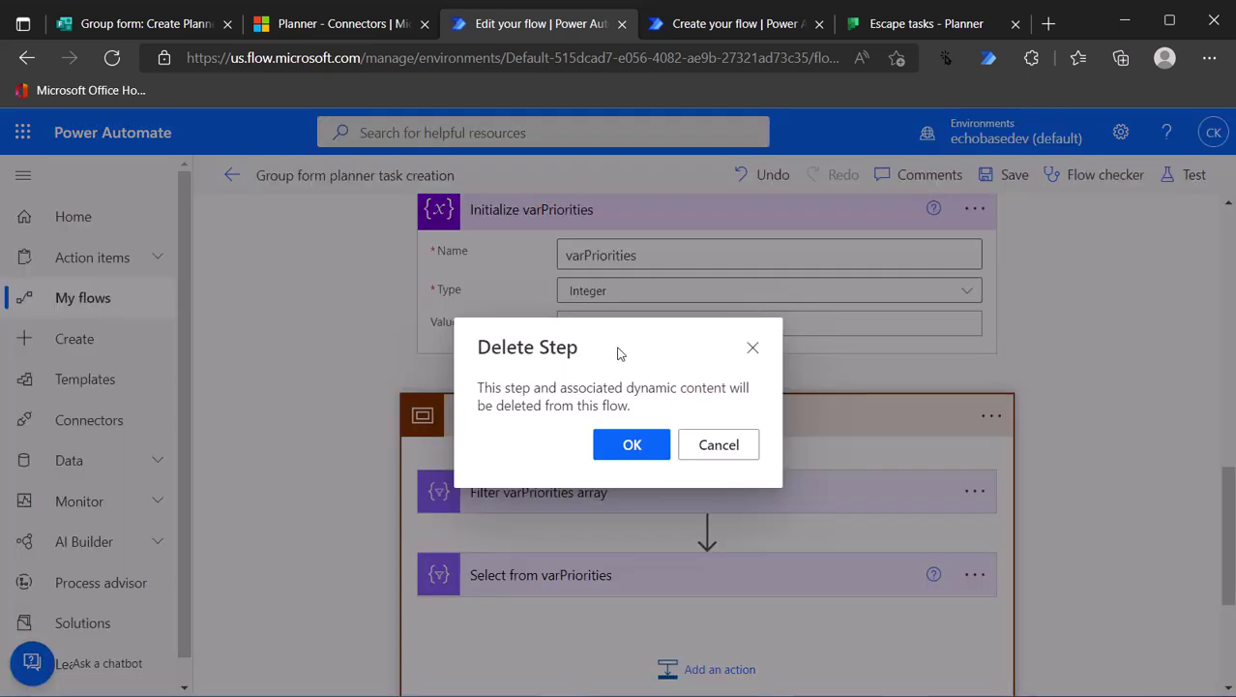
left_click(625, 440)
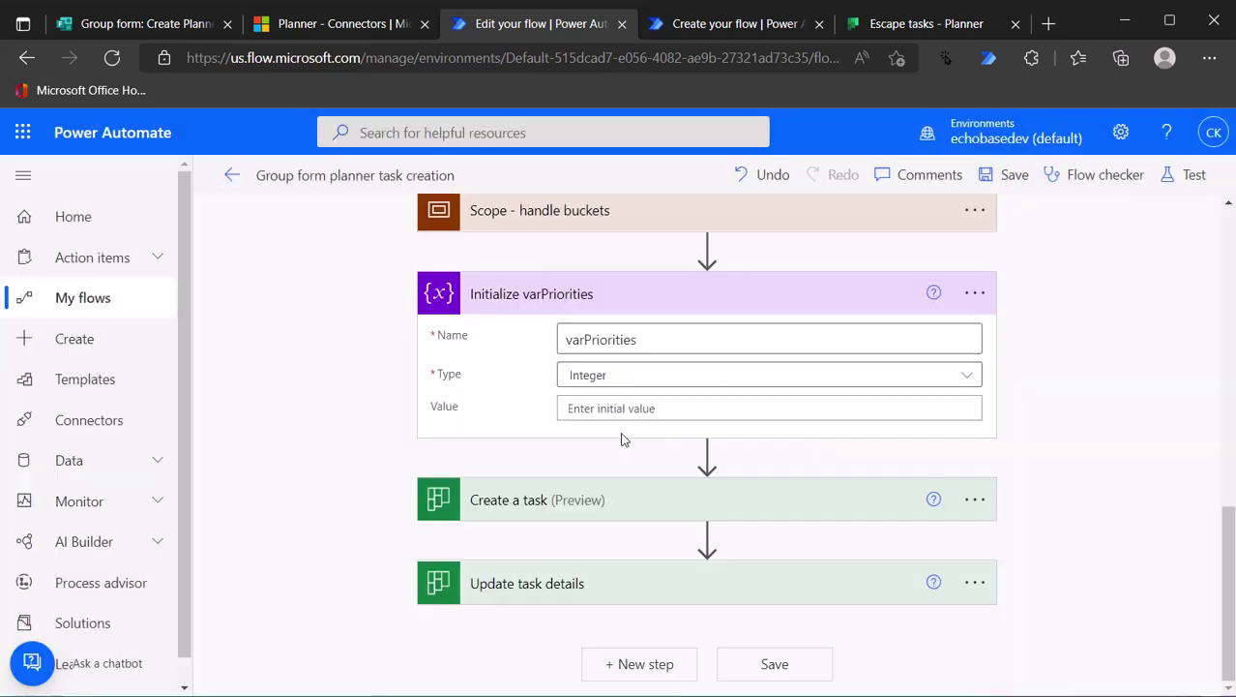
Add a Switch control between Initialize varPriorities and Create a task
left_click(707, 454)
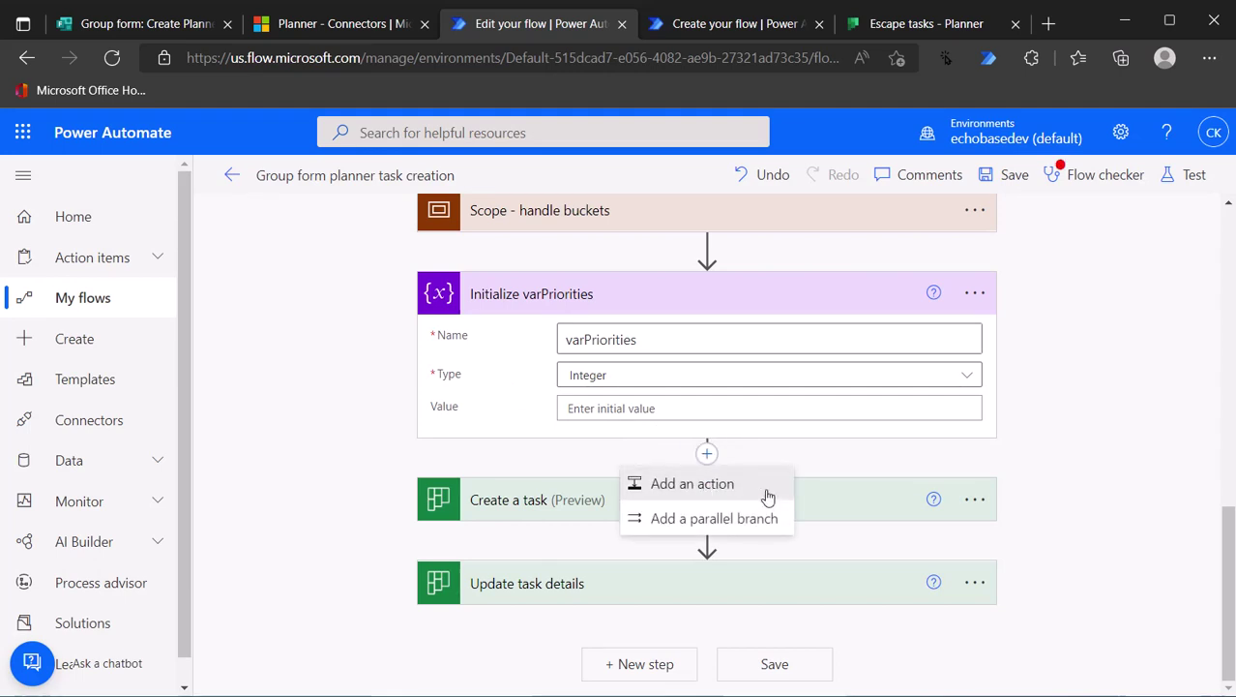
left_click(764, 490)
type("sw")
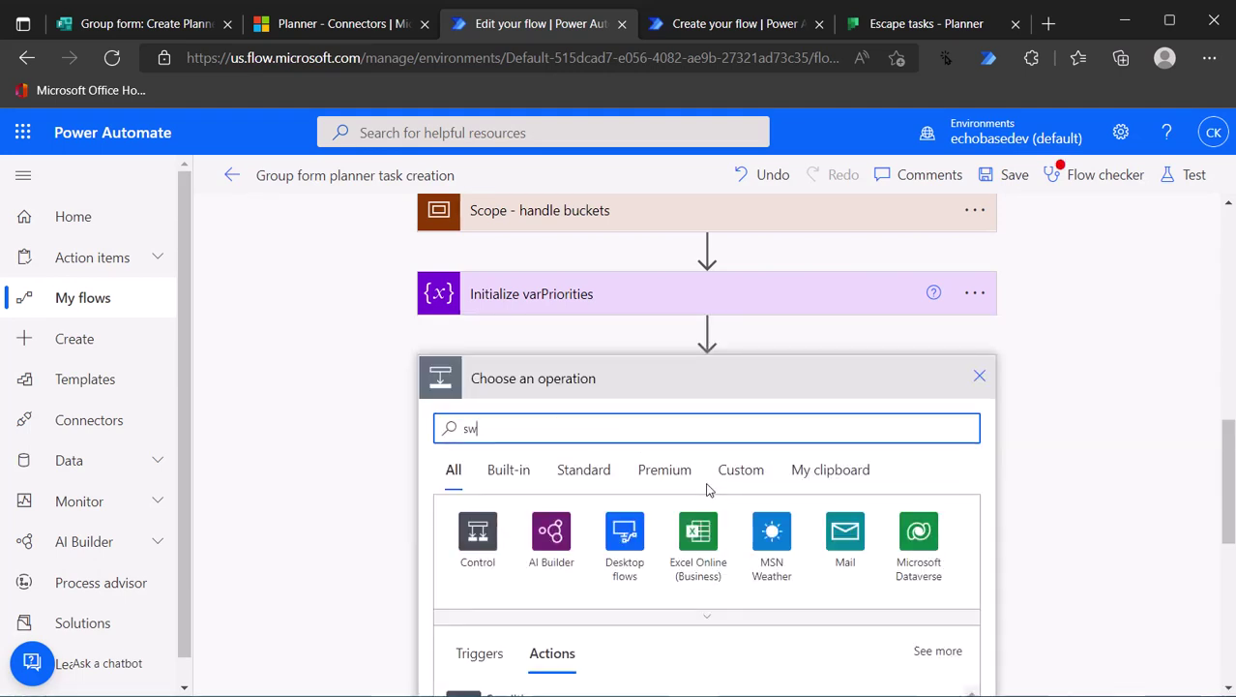
type("itch")
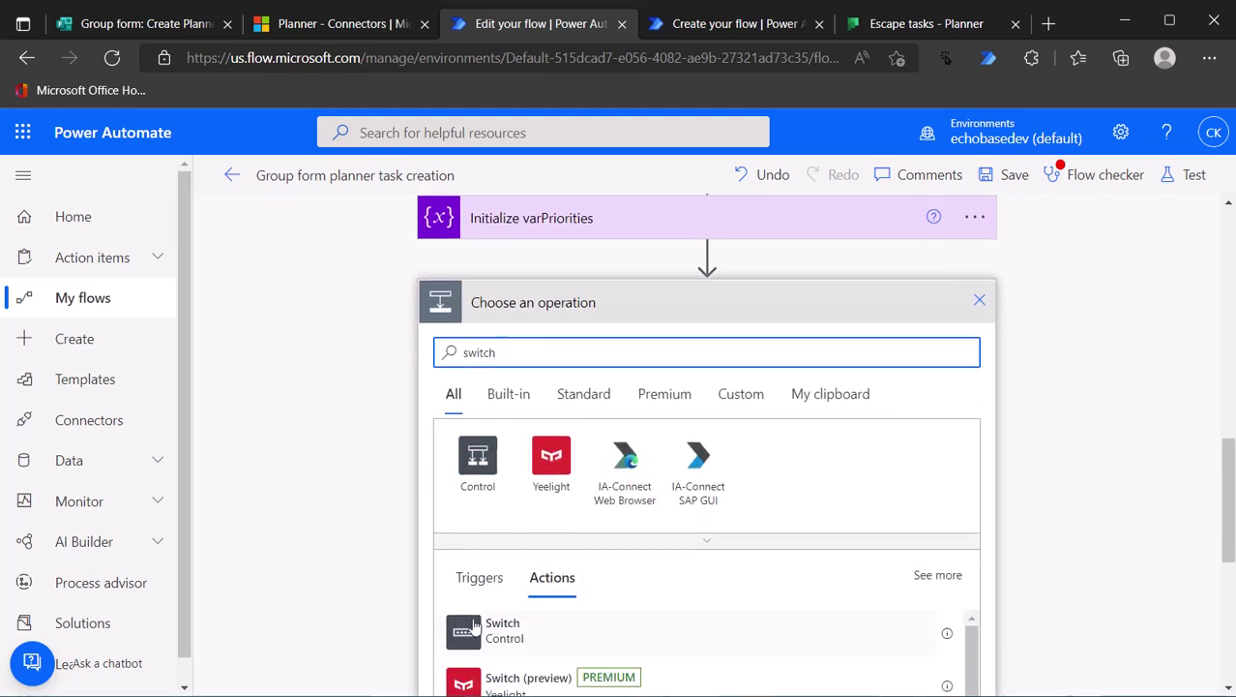
left_click(515, 636)
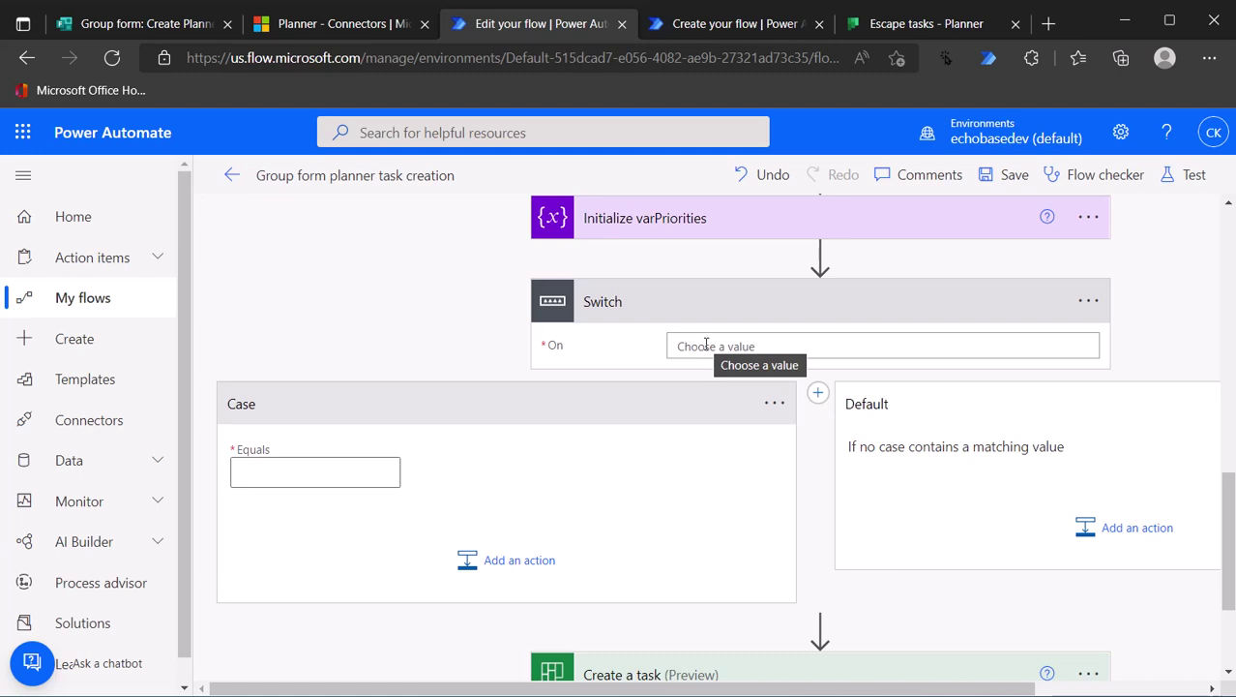
Set the Switch to evaluate the Priority answer from Get response details
left_click(705, 345)
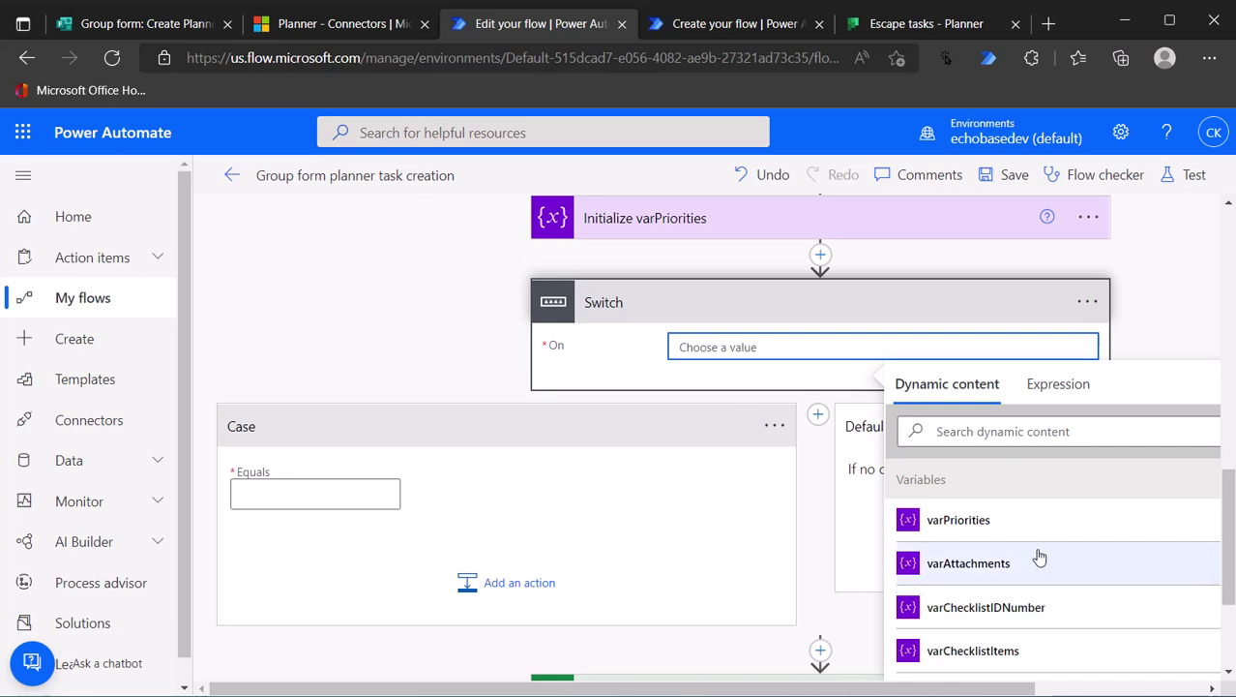
scroll(1039, 557, "down", 5)
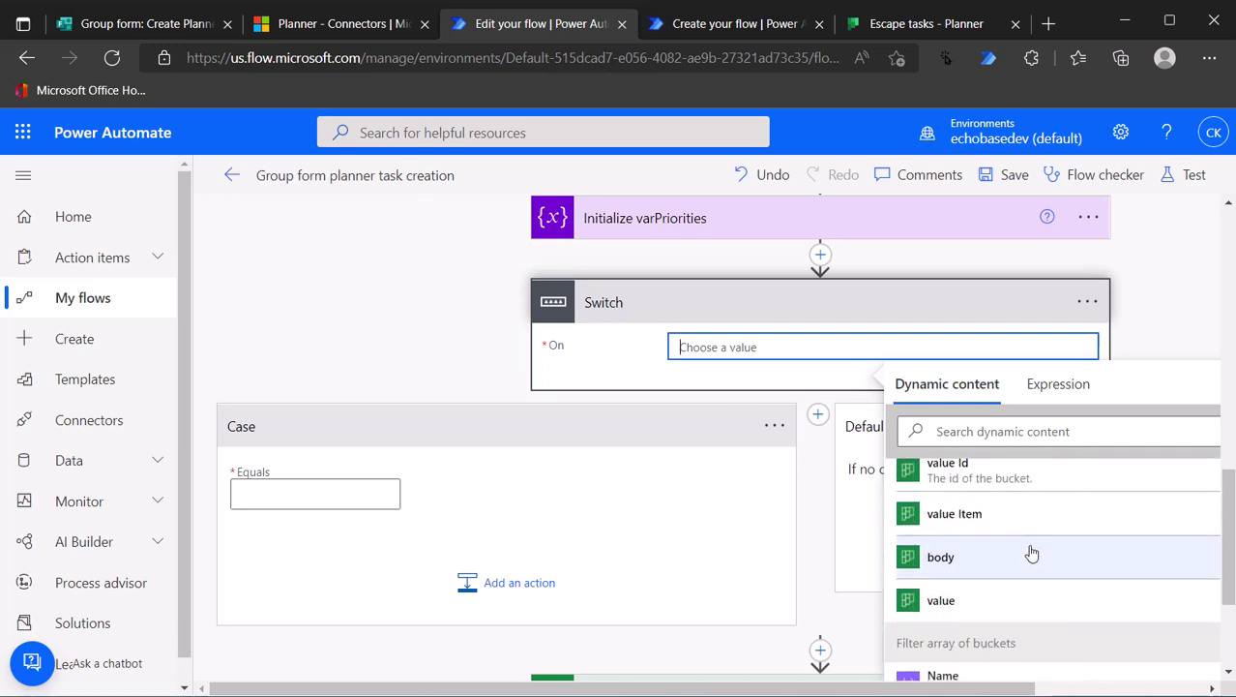
scroll(1033, 554, "up", 1)
scroll(1032, 551, "up", 1)
scroll(1031, 551, "down", 6)
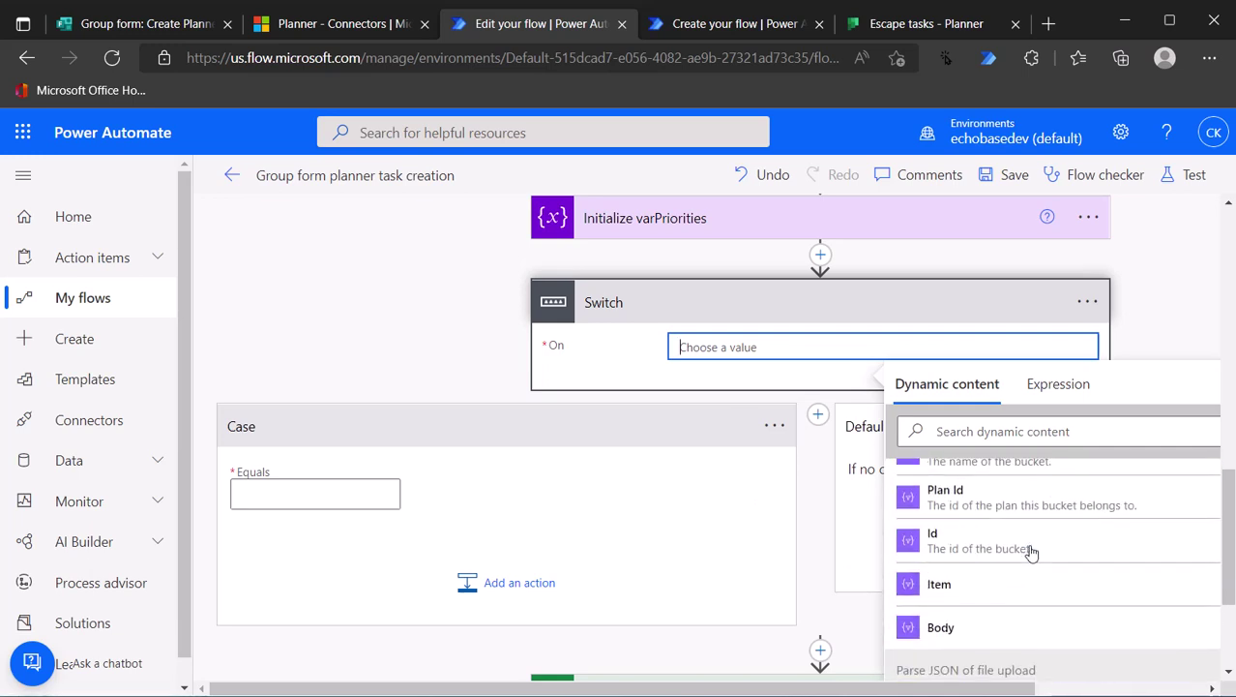
scroll(1006, 523, "down", 3)
left_click(968, 429)
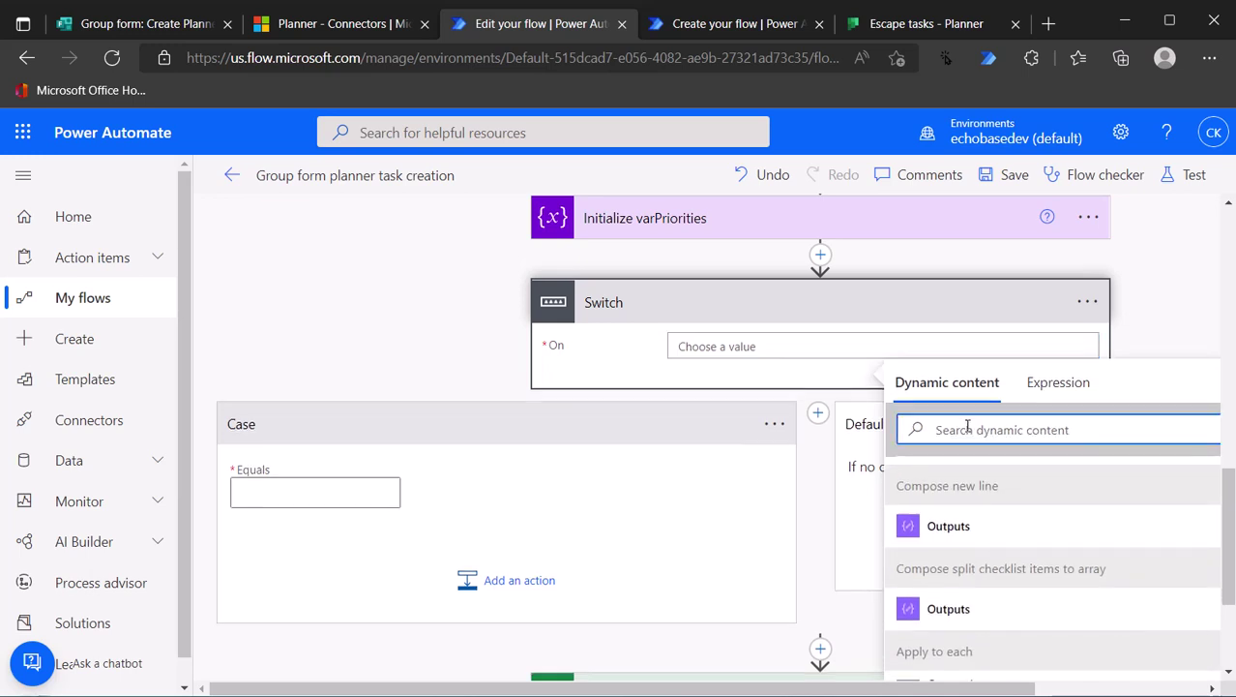
type("prio")
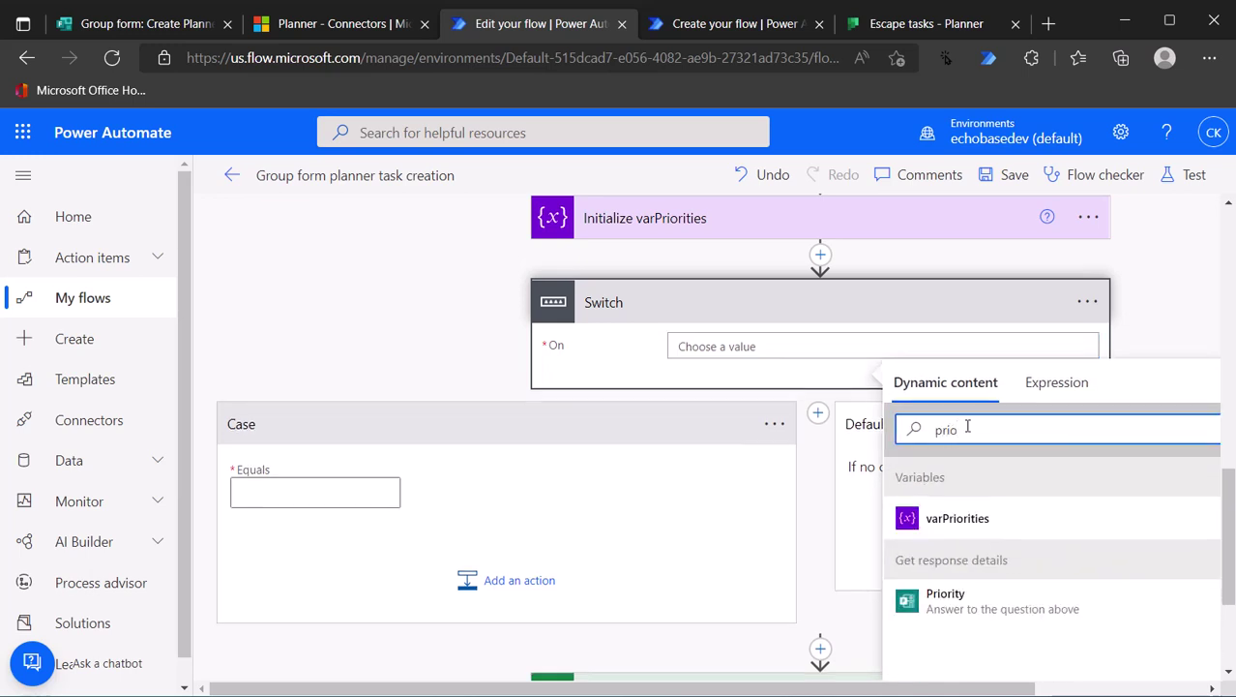
left_click(938, 601)
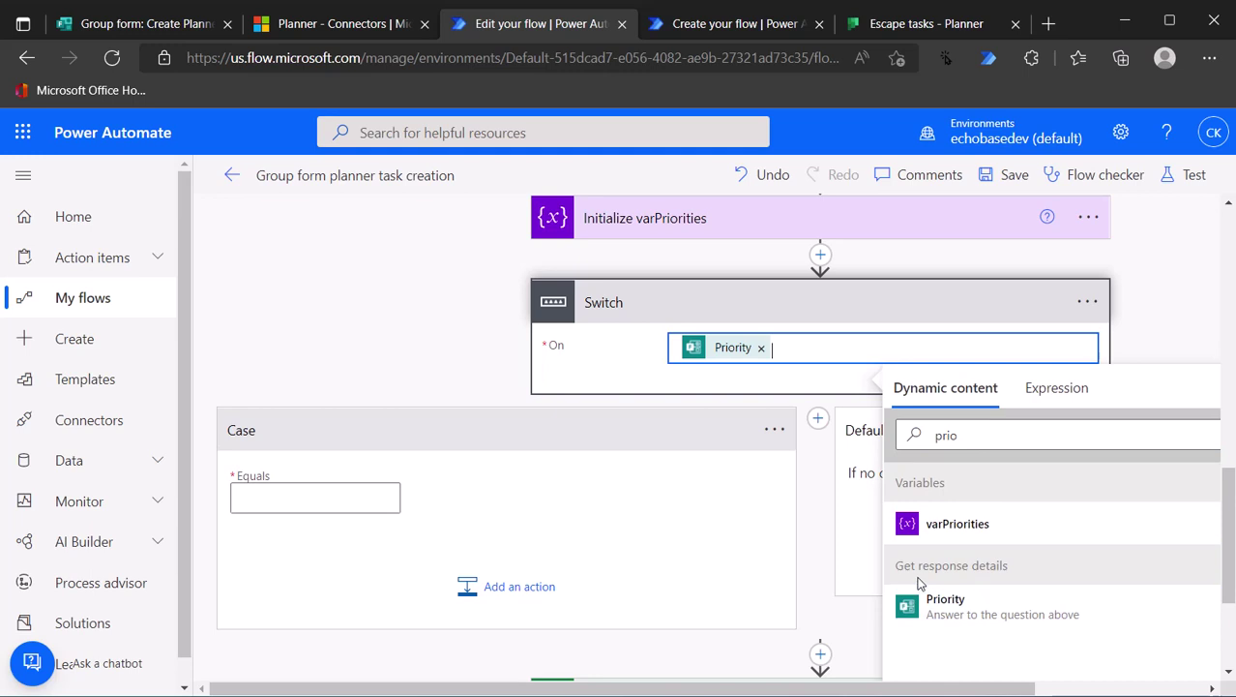
Make the first case equal Low and add a Set variable action inside it
left_click(282, 495)
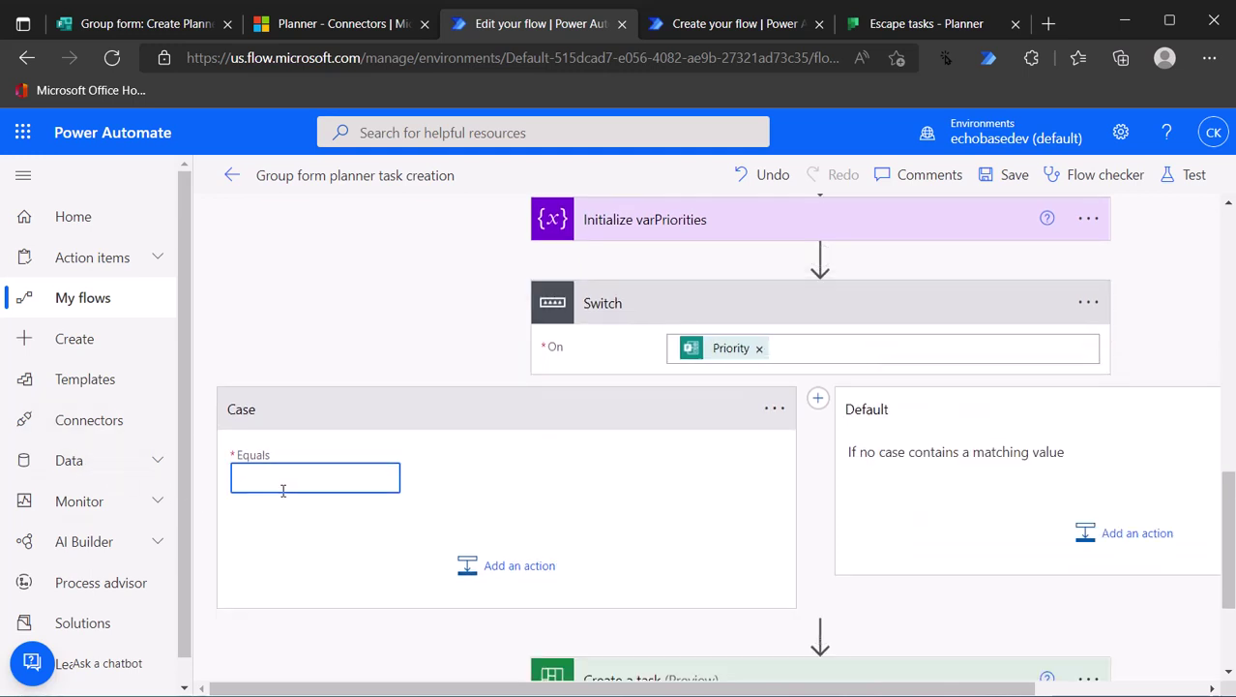
type("Low")
left_click(483, 567)
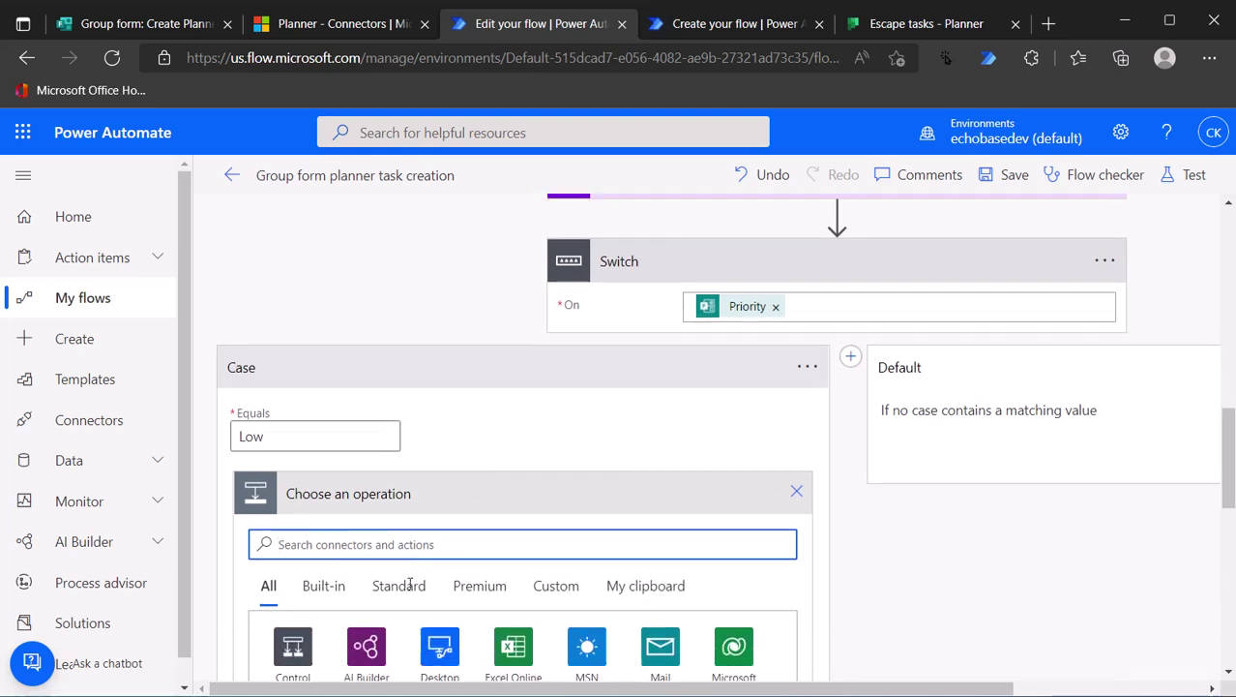
type("set var")
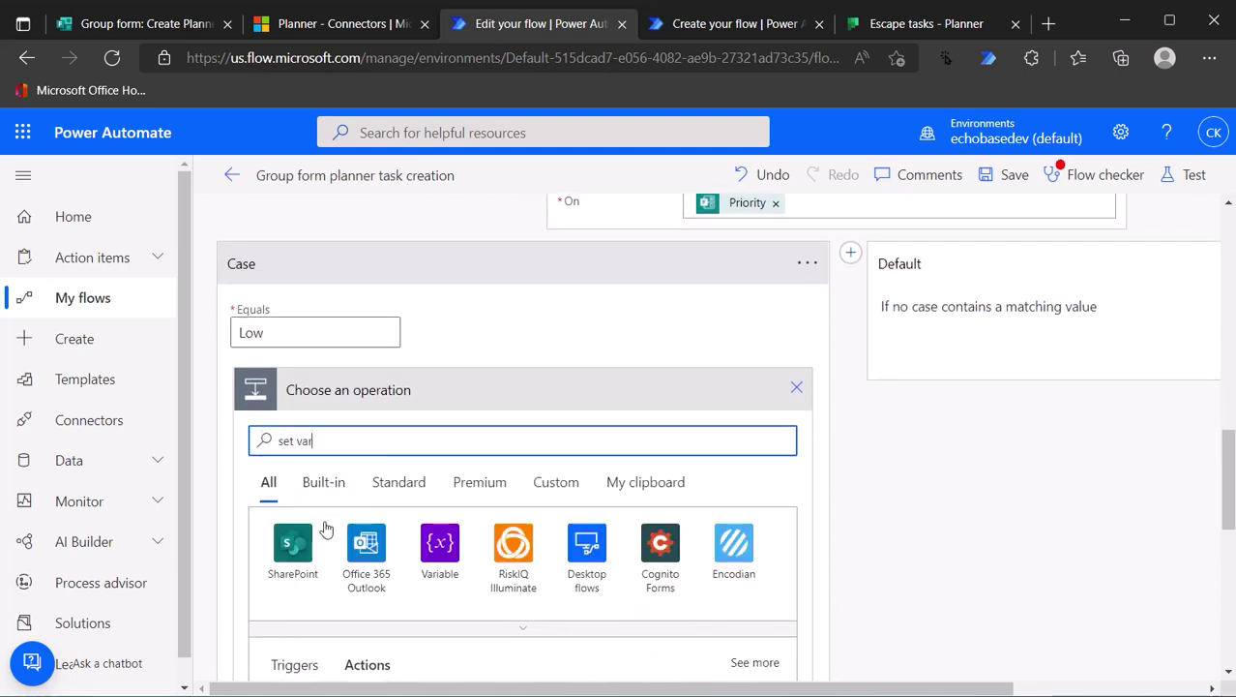
scroll(339, 528, "down", 2)
scroll(312, 585, "down", 2)
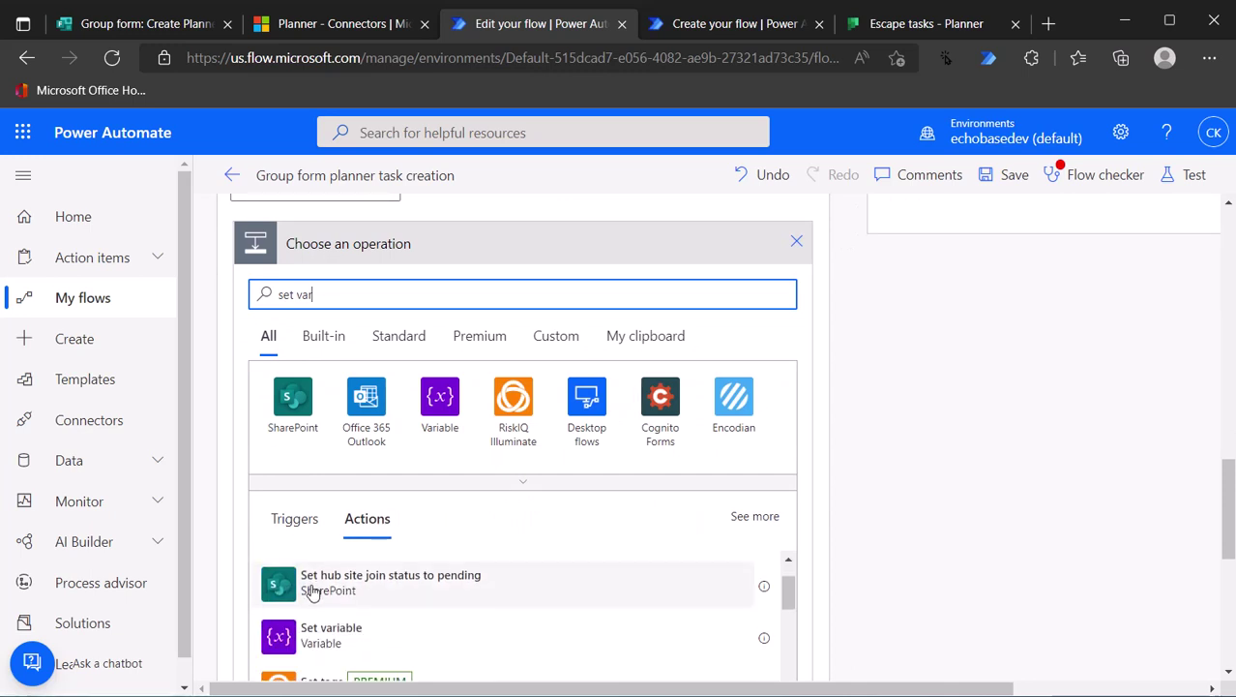
left_click(307, 637)
Set varPriorities to 9 in the Low case's Set variable action, consulting the Planner connector documentation for the priority number
left_click(428, 294)
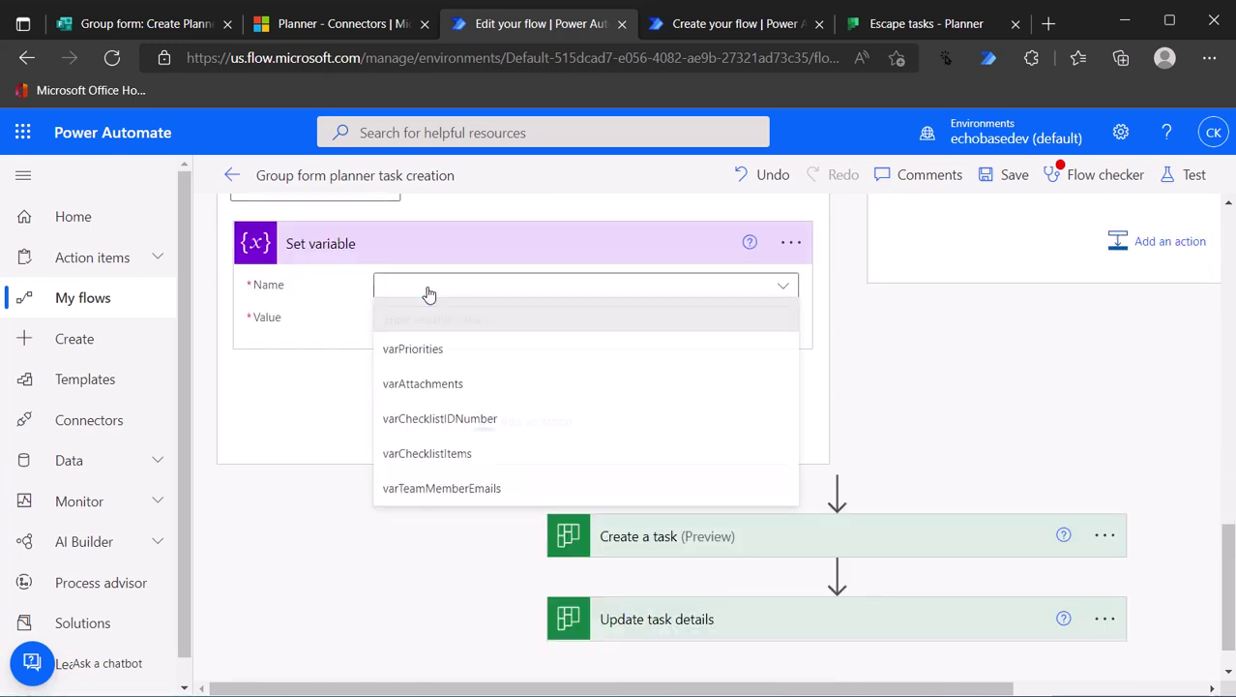
left_click(415, 350)
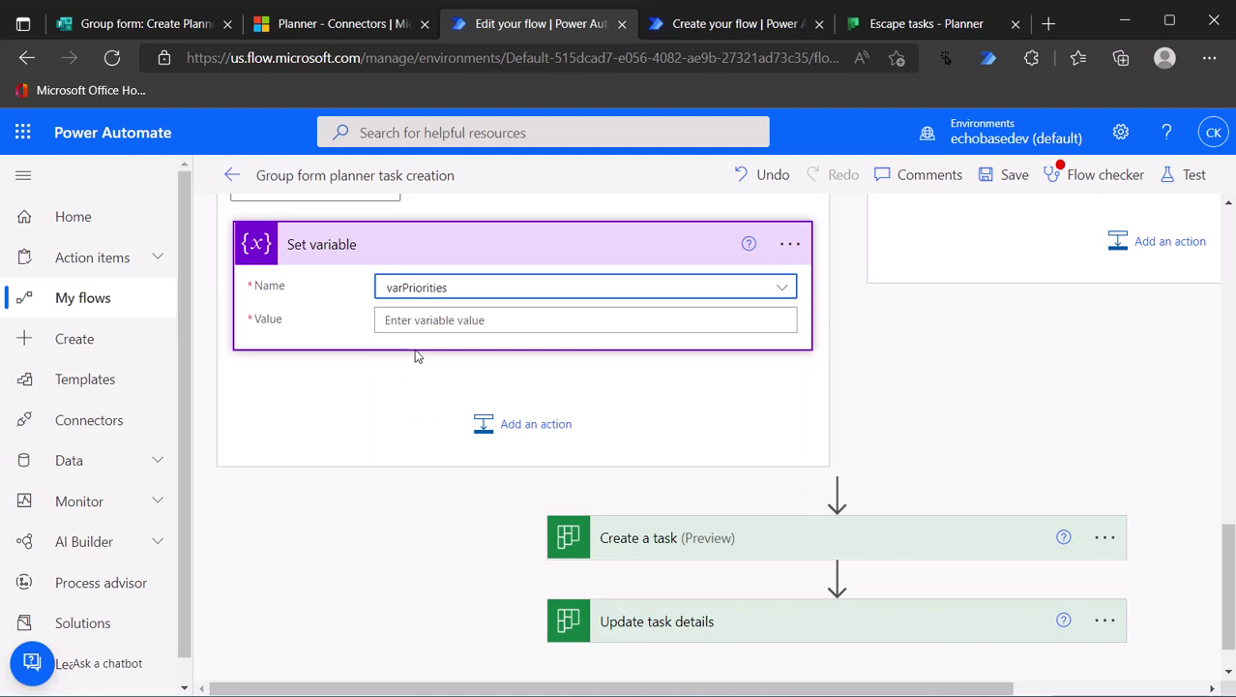
left_click(417, 322)
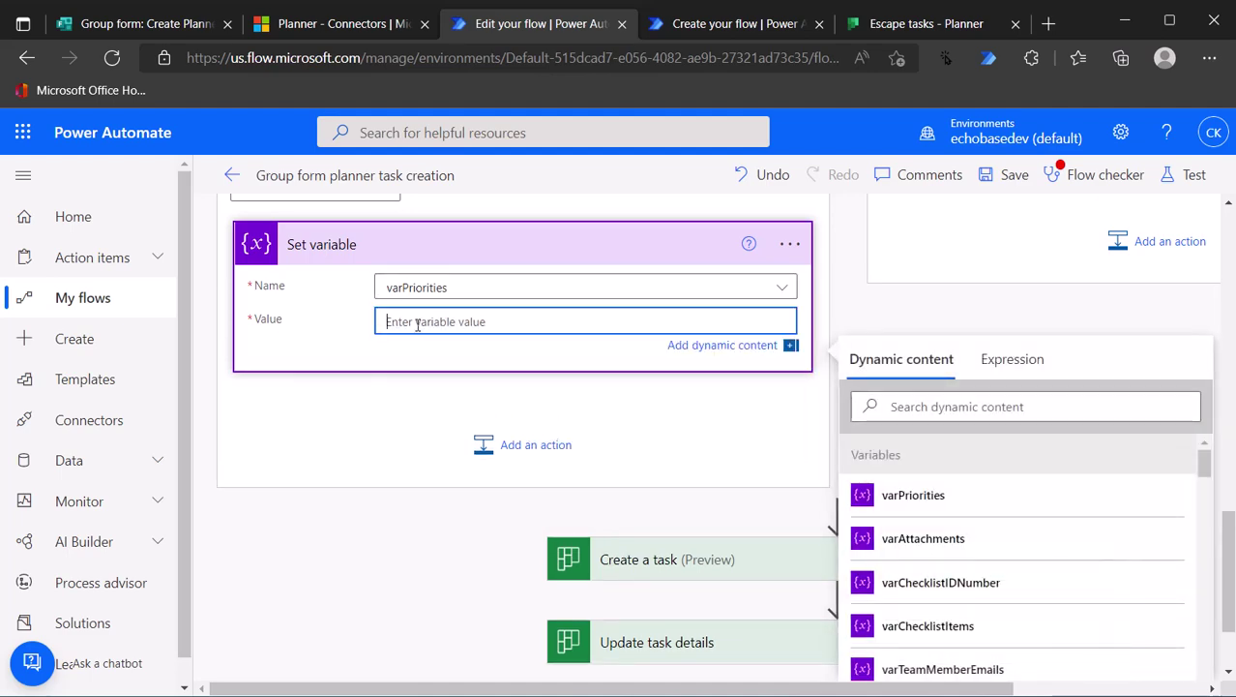
scroll(474, 214, "up", 2)
left_click(336, 25)
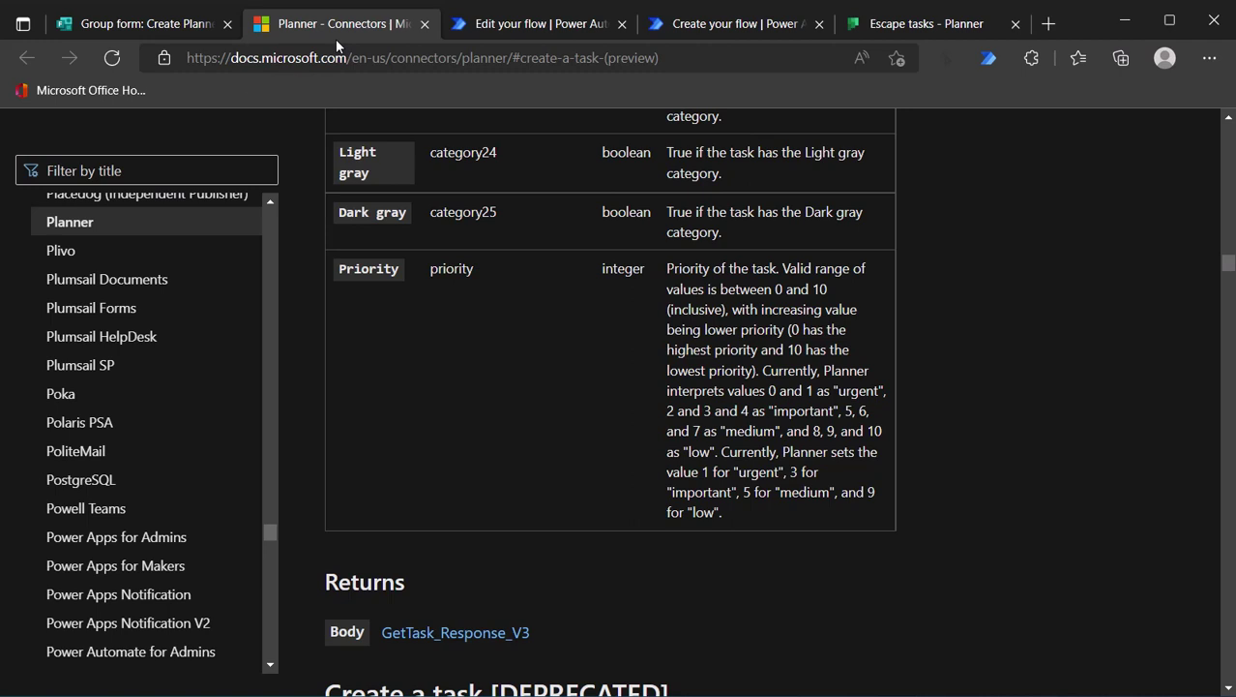
left_click(484, 24)
type("9")
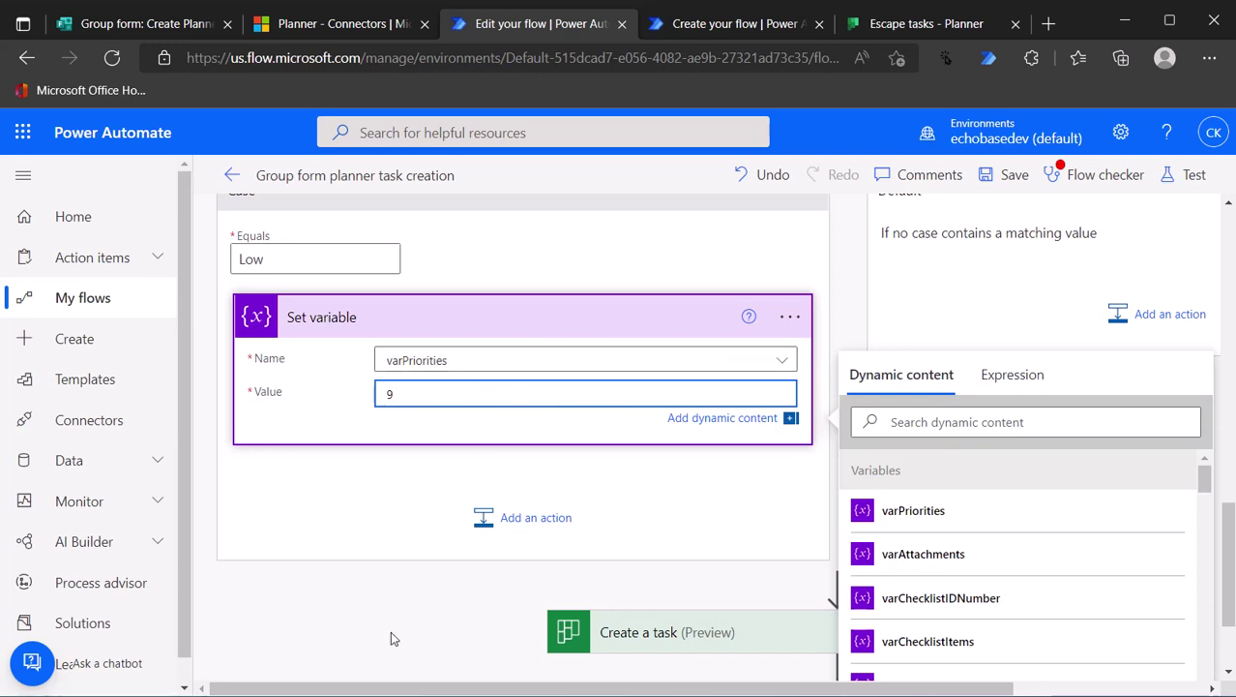
Add a second Switch case that equals Medium and search for "set var" as its action
left_click_drag(374, 688, 399, 689)
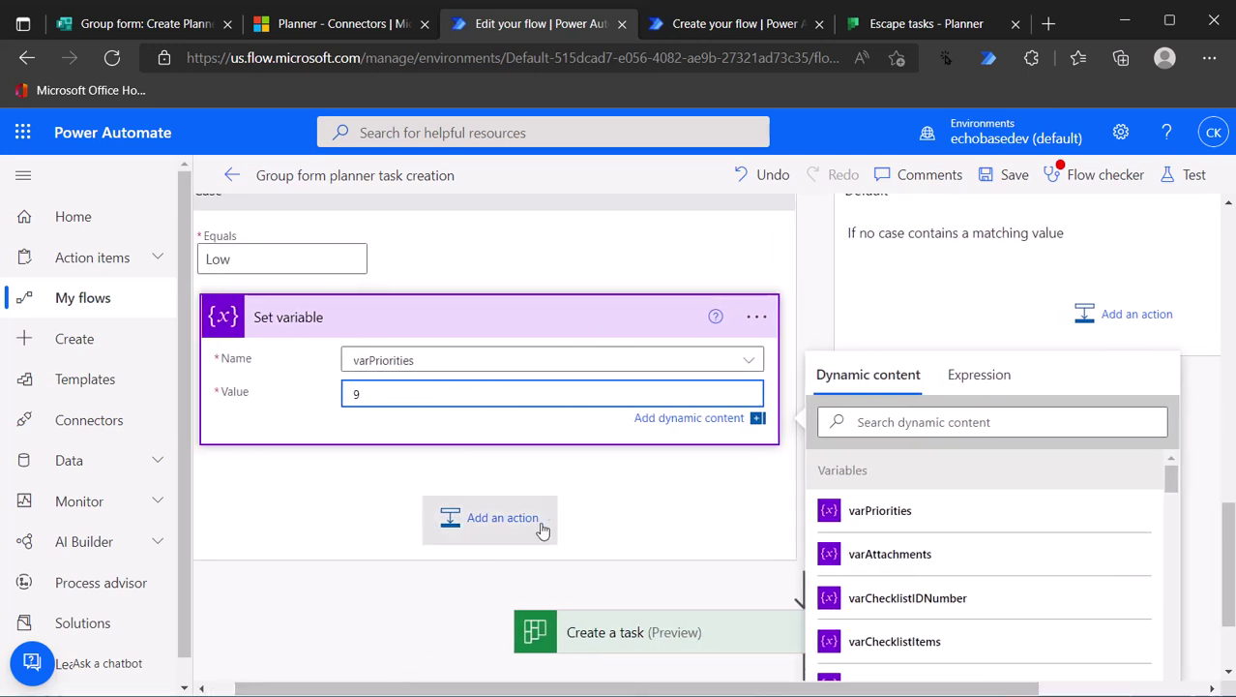
scroll(564, 510, "up", 2)
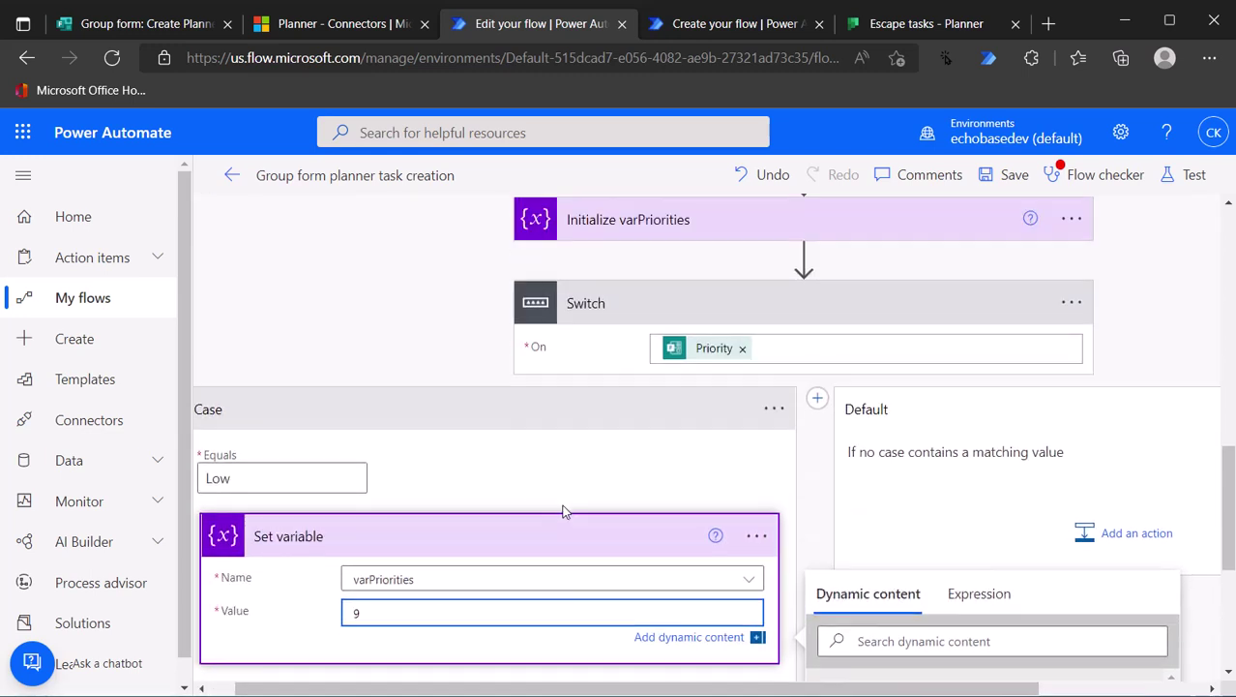
left_click(817, 397)
left_click(853, 484)
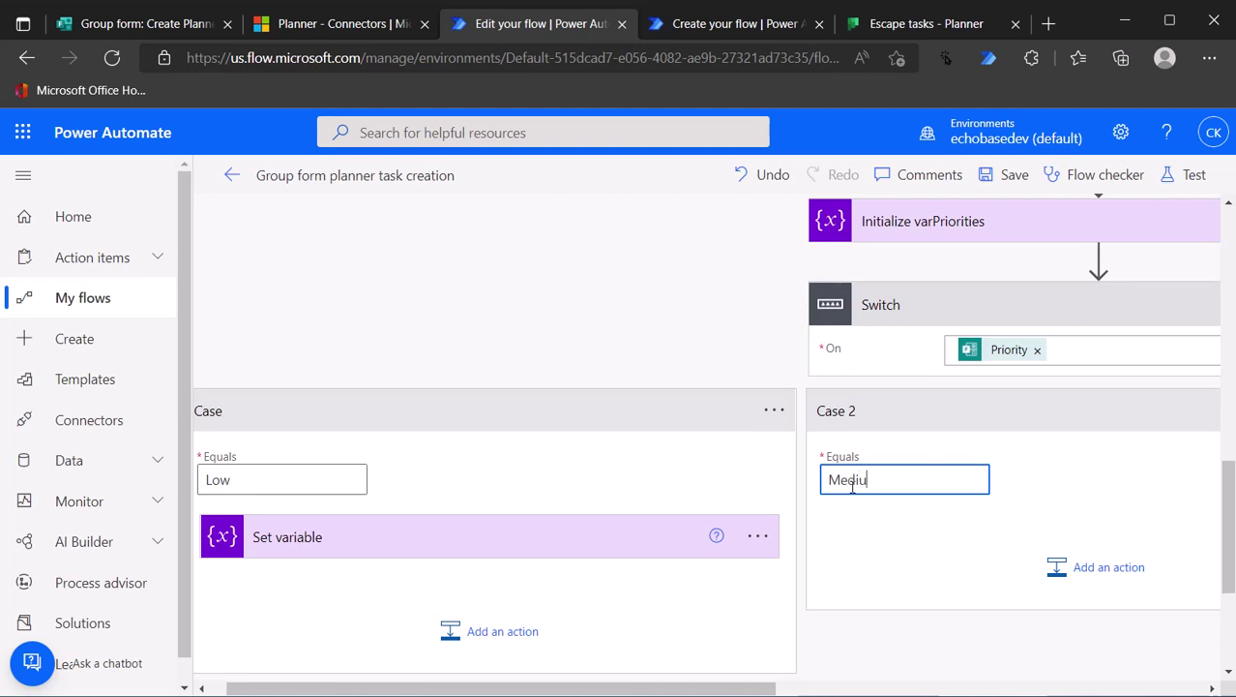
left_click(1076, 565)
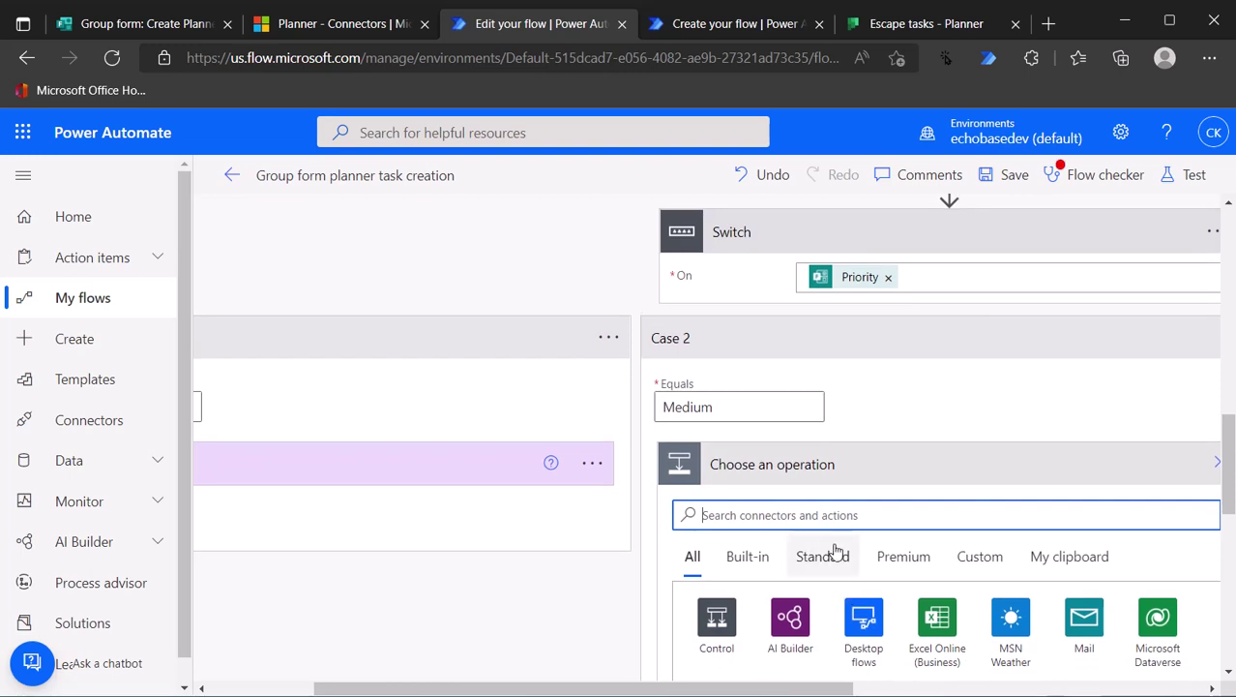
type("set var")
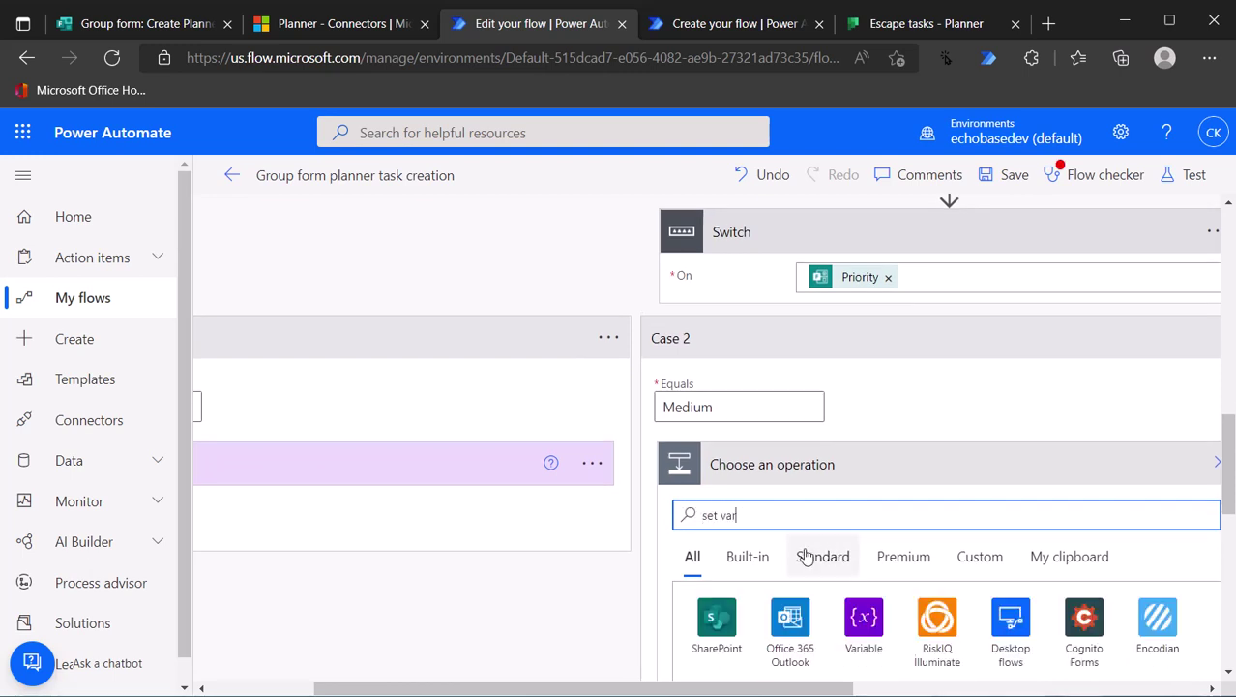
left_click(591, 468)
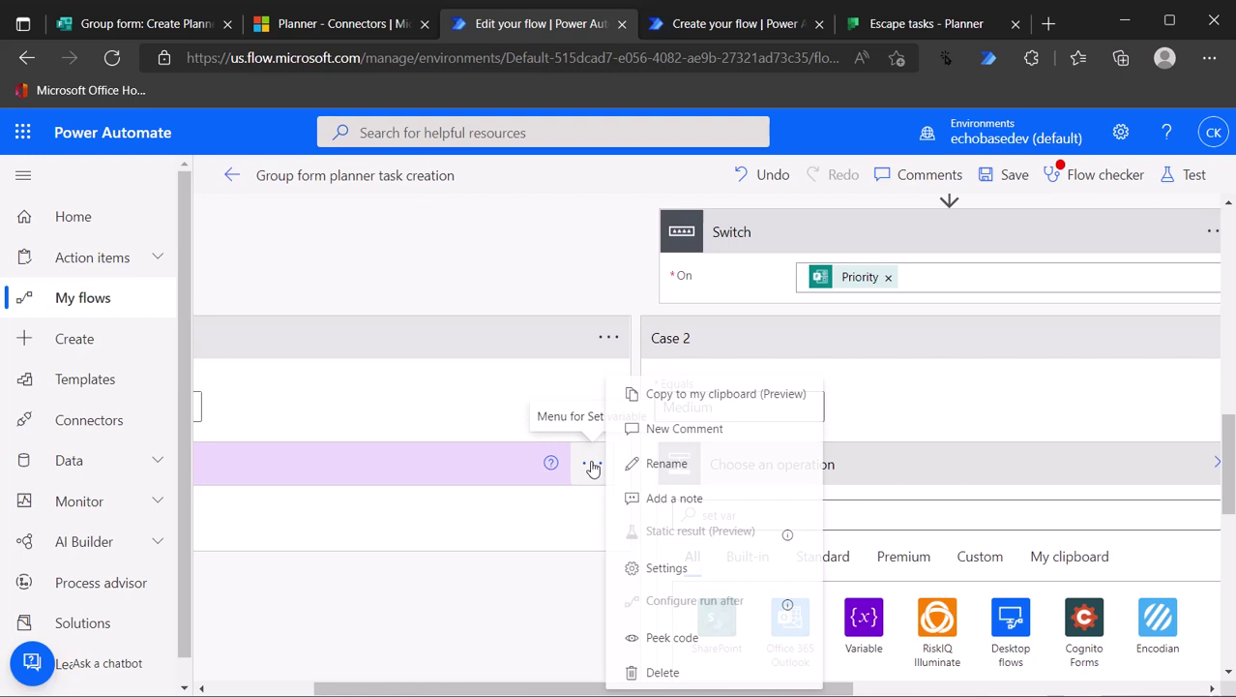
left_click(639, 469)
left_click(1058, 559)
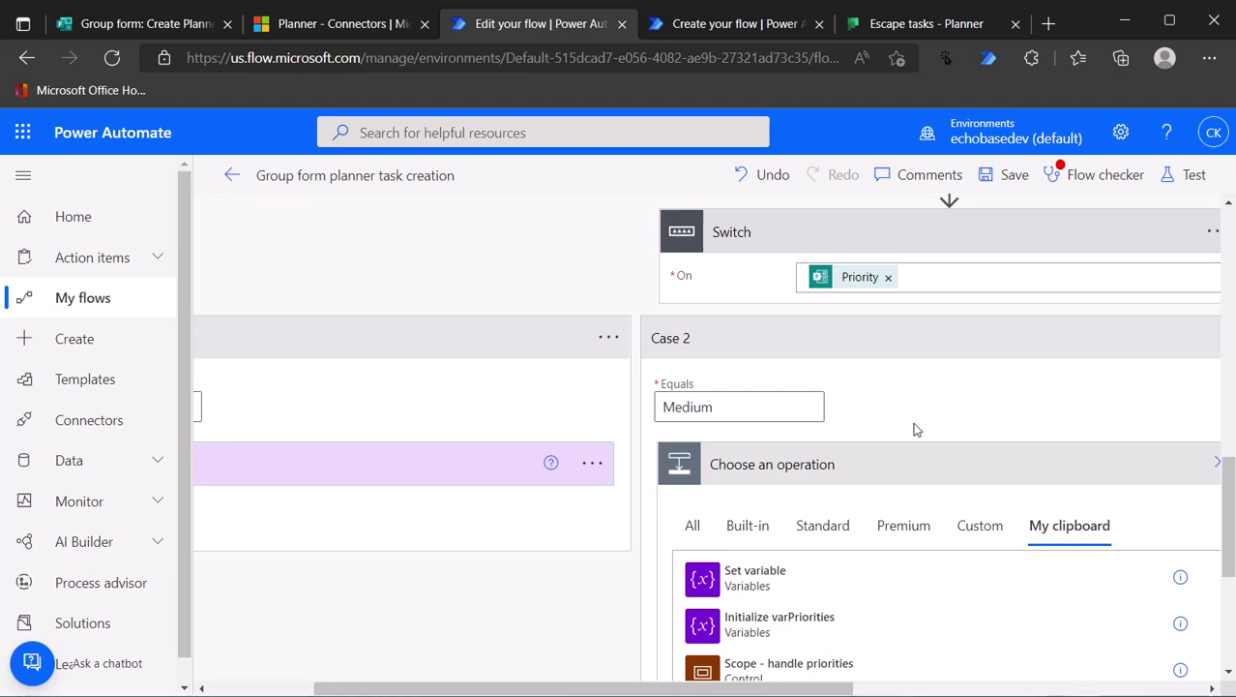
scroll(914, 425, "up", 1)
scroll(867, 436, "down", 1)
left_click(690, 528)
Add a Set variable action to the Medium case that sets varPriorities to 5, checking the Planner documentation for the number
left_click(759, 520)
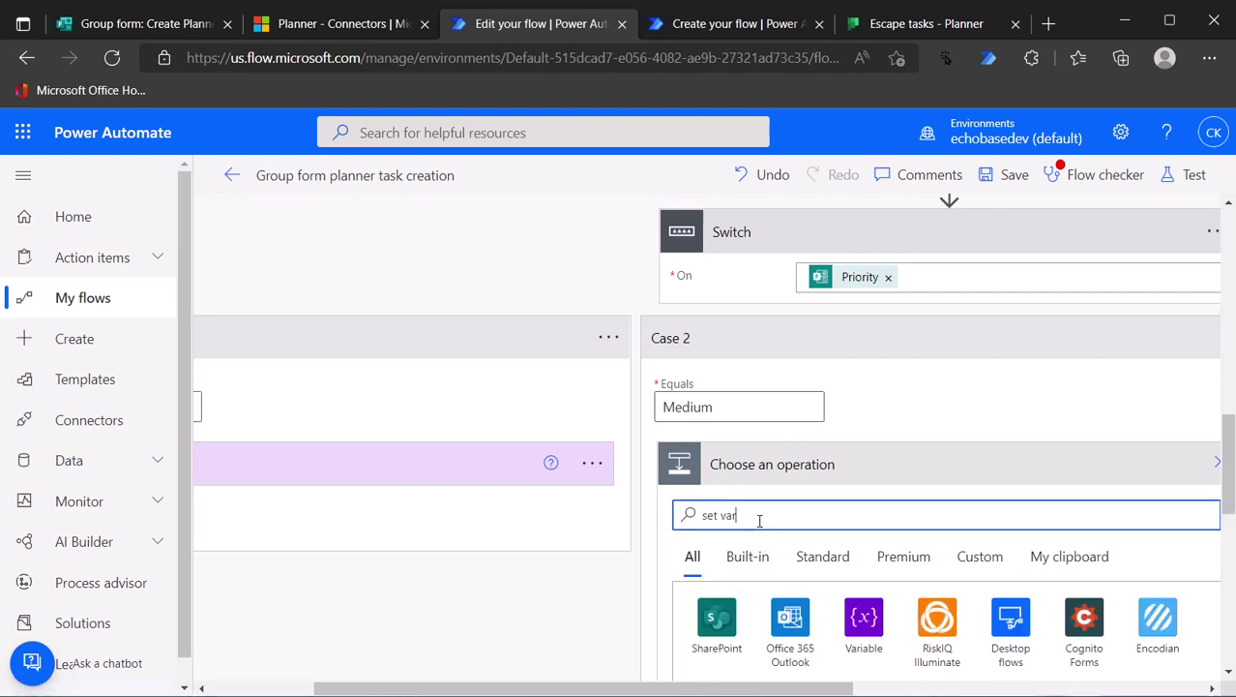
scroll(760, 520, "down", 5)
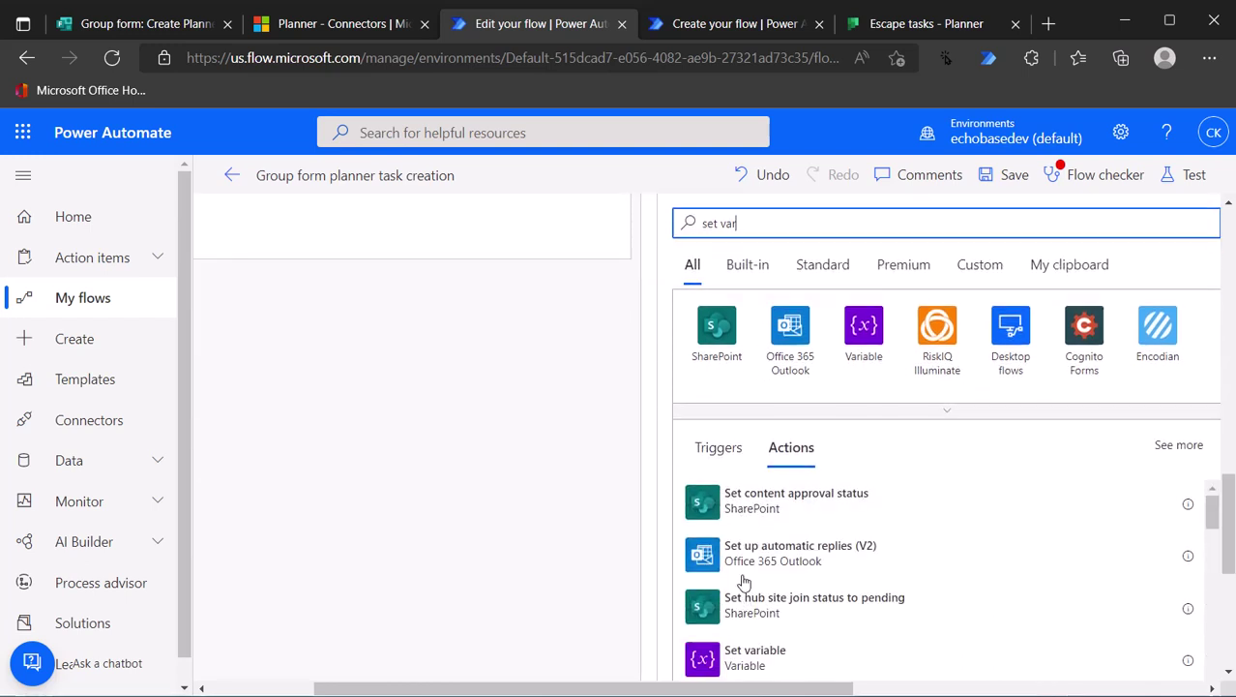
left_click(728, 510)
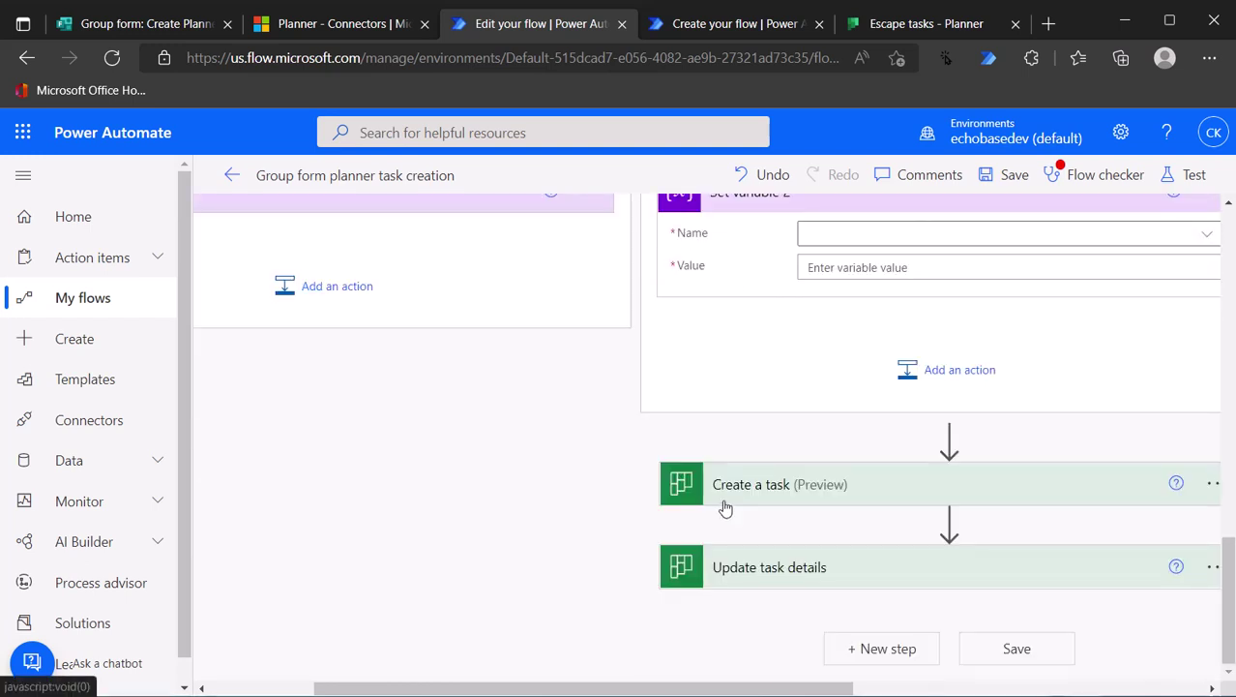
left_click(837, 455)
left_click(834, 514)
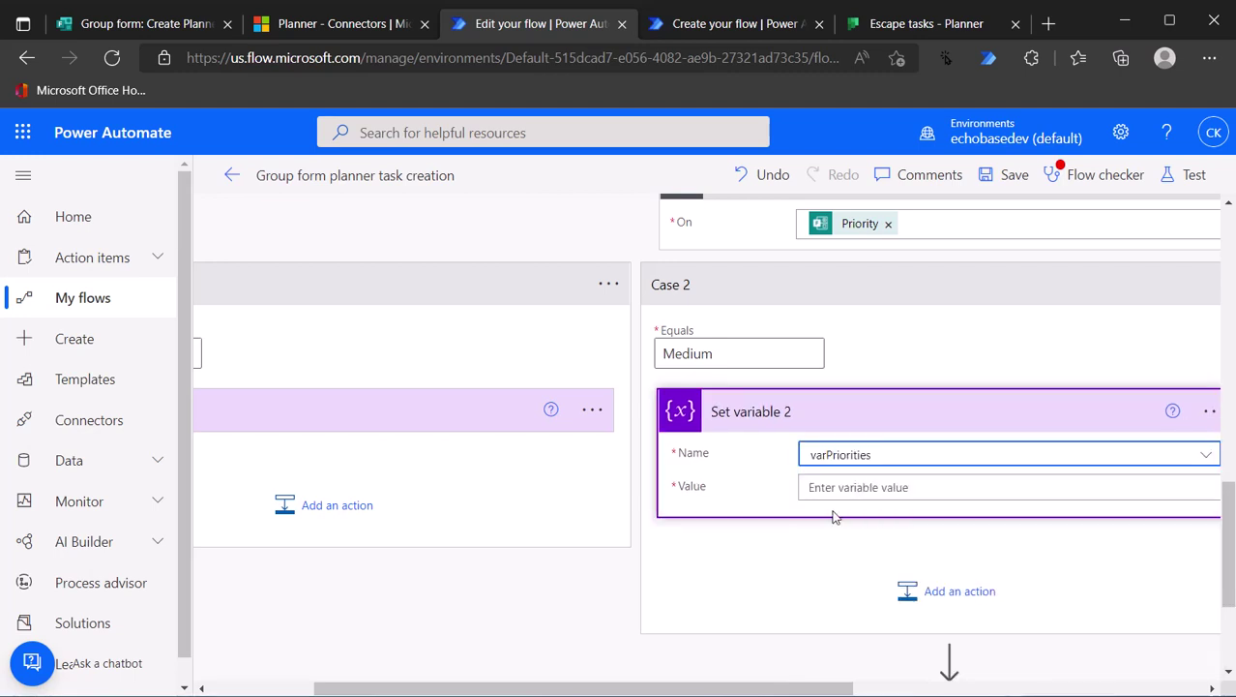
left_click(837, 489)
left_click(378, 28)
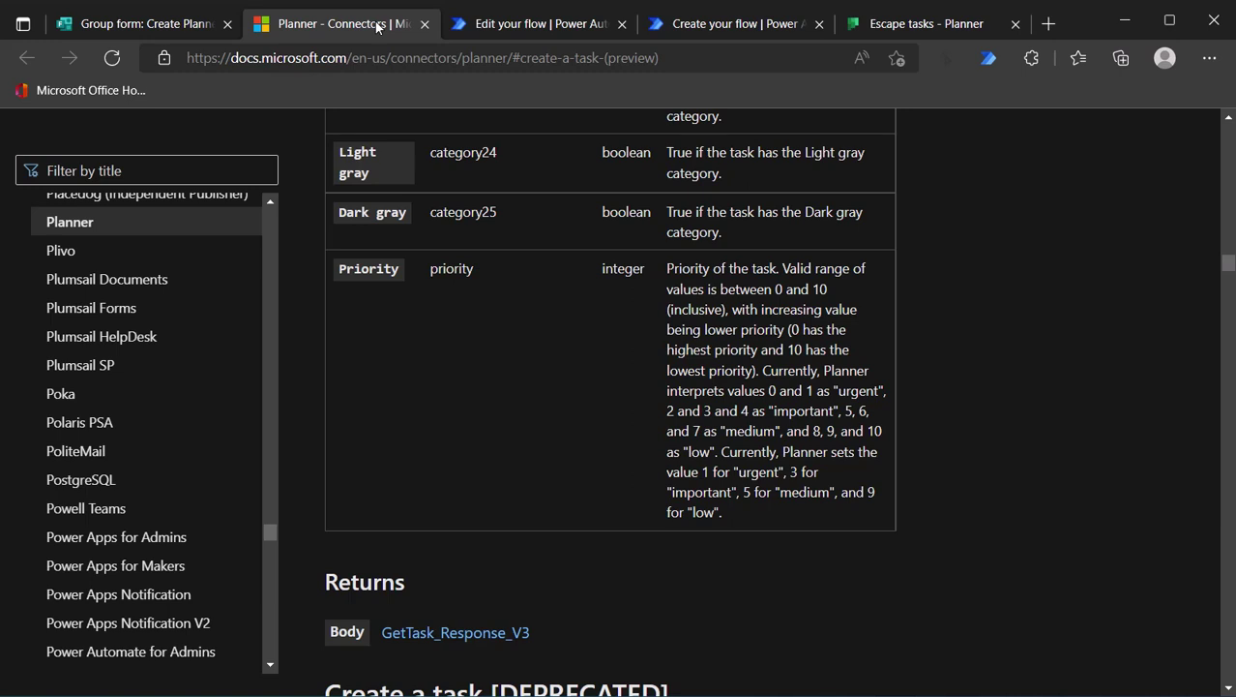
left_click(532, 25)
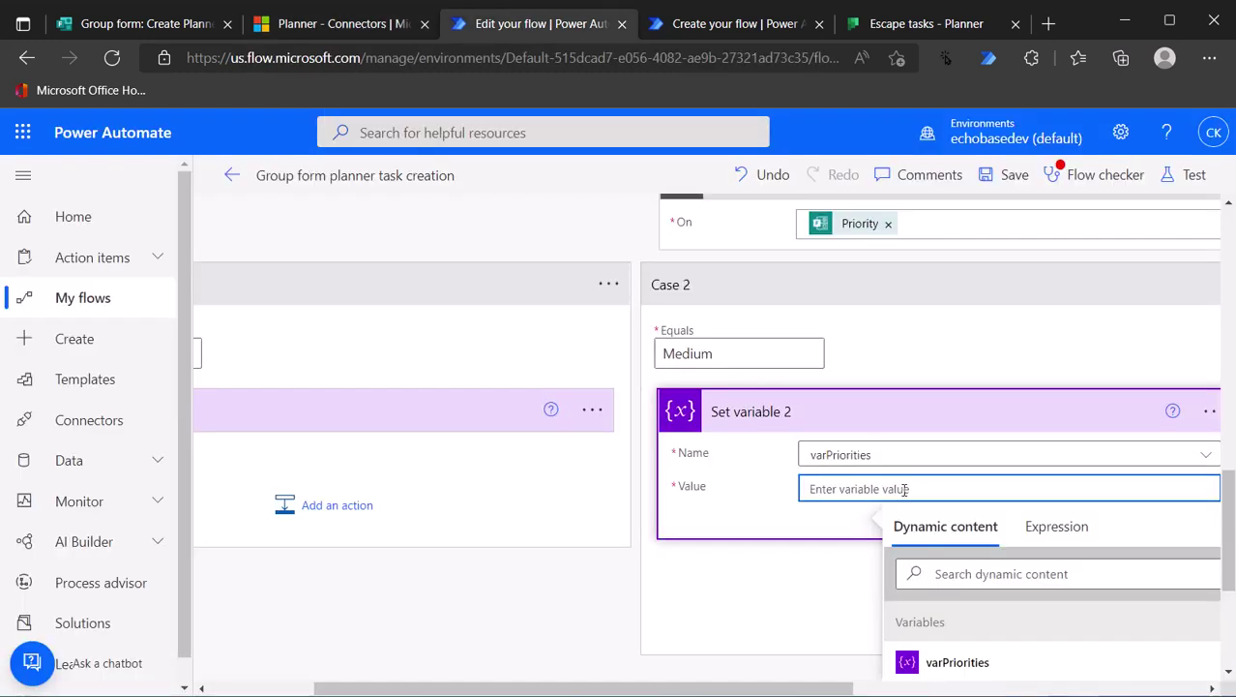
type("5")
Add a third Switch case that equals Important
left_click_drag(580, 688, 773, 688)
left_click(909, 275)
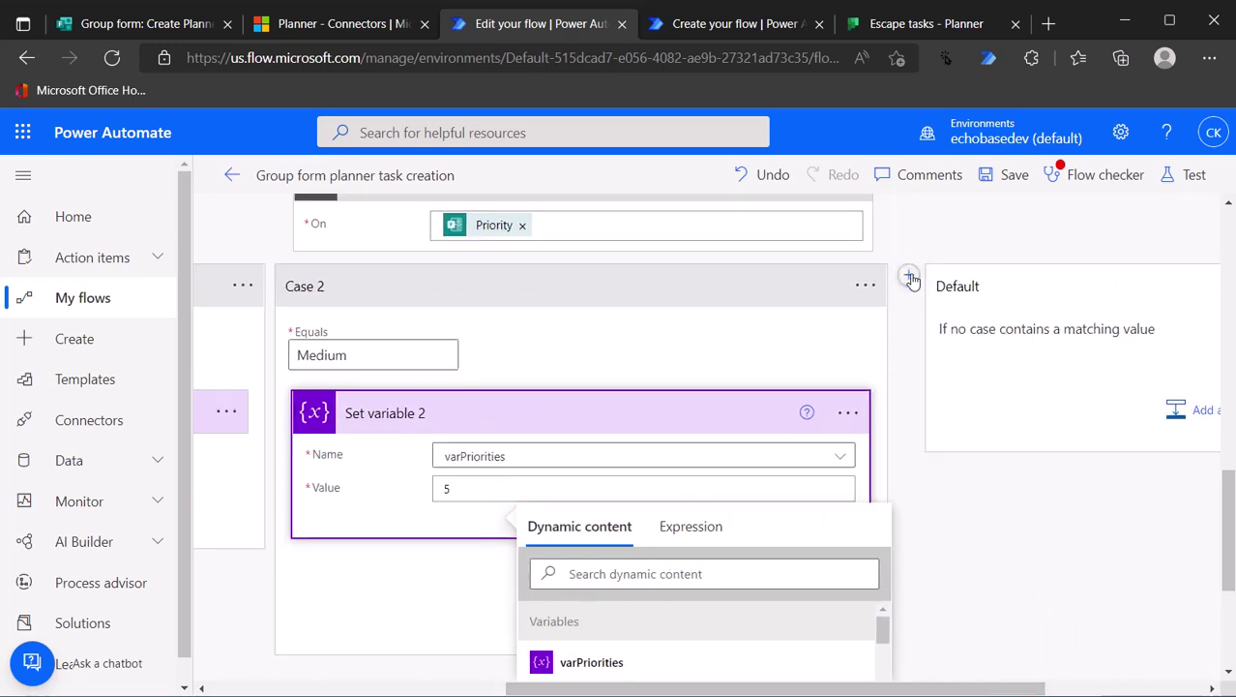
left_click(934, 351)
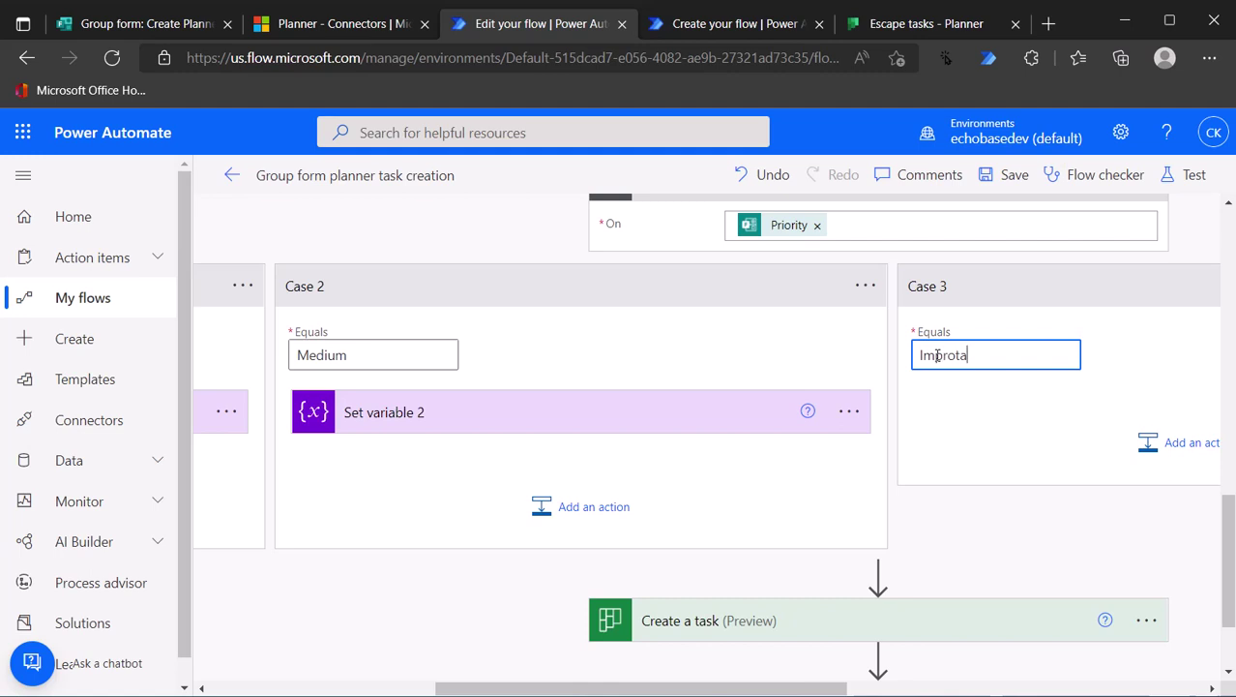
type("Important")
Add a Set variable action inside the Important case
left_click(1166, 443)
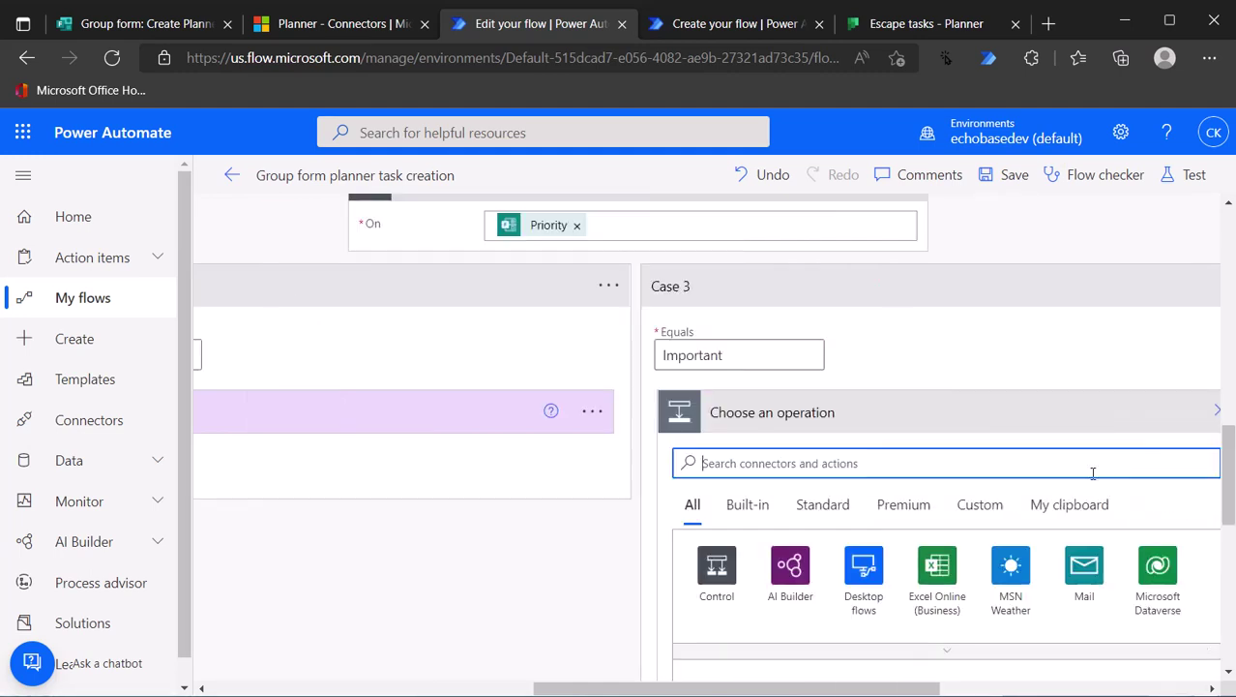
type("setvar")
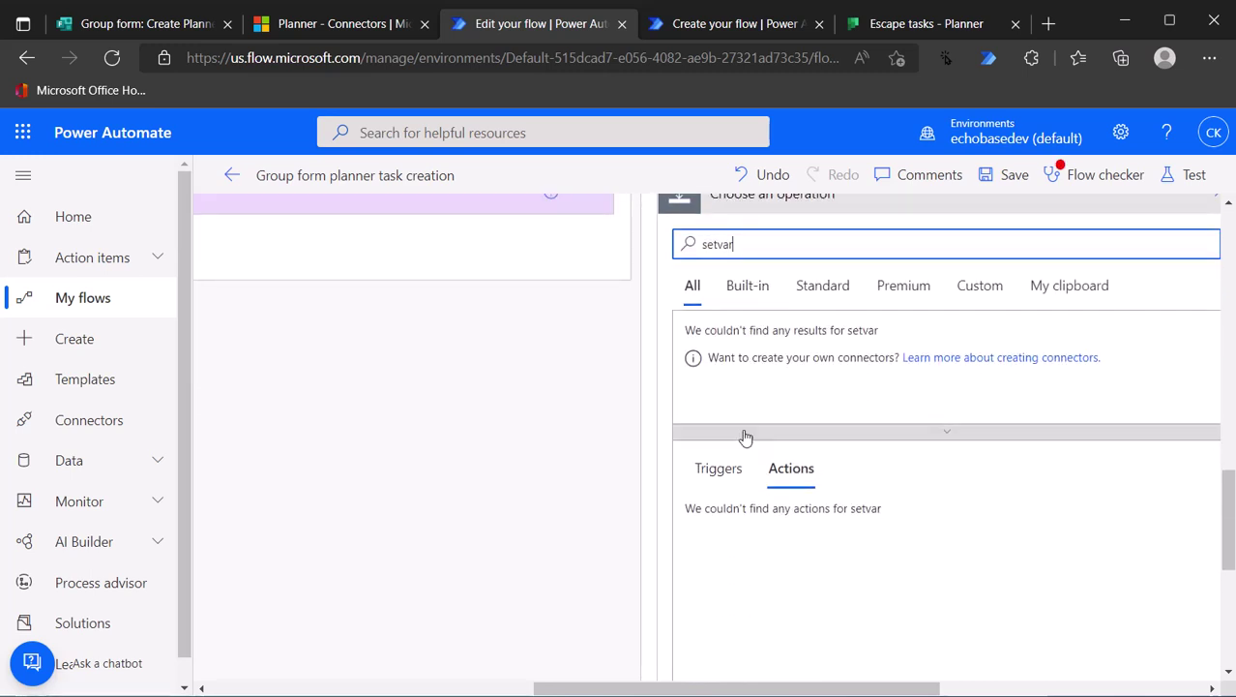
key("BackSpace")
key("BackSpace")
key("BackSpace")
type(" var")
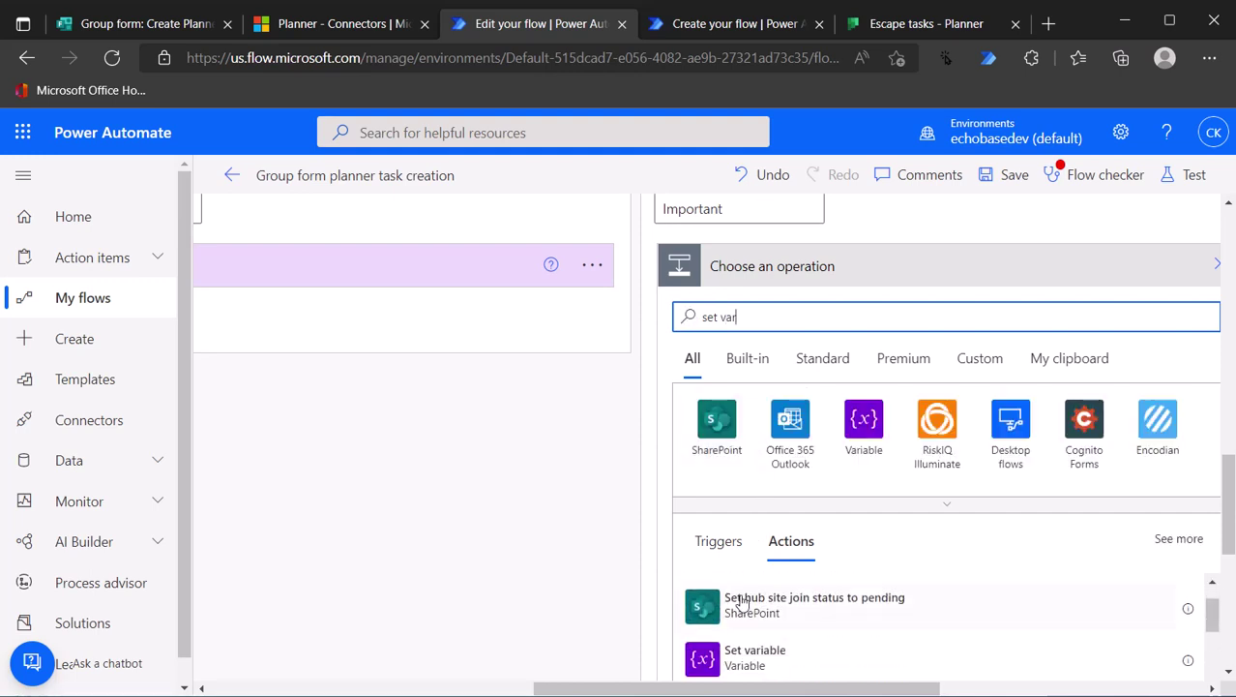
left_click(742, 599)
Set varPriorities to 3 in the Important case's action, checking the Planner documentation for the number
left_click(872, 308)
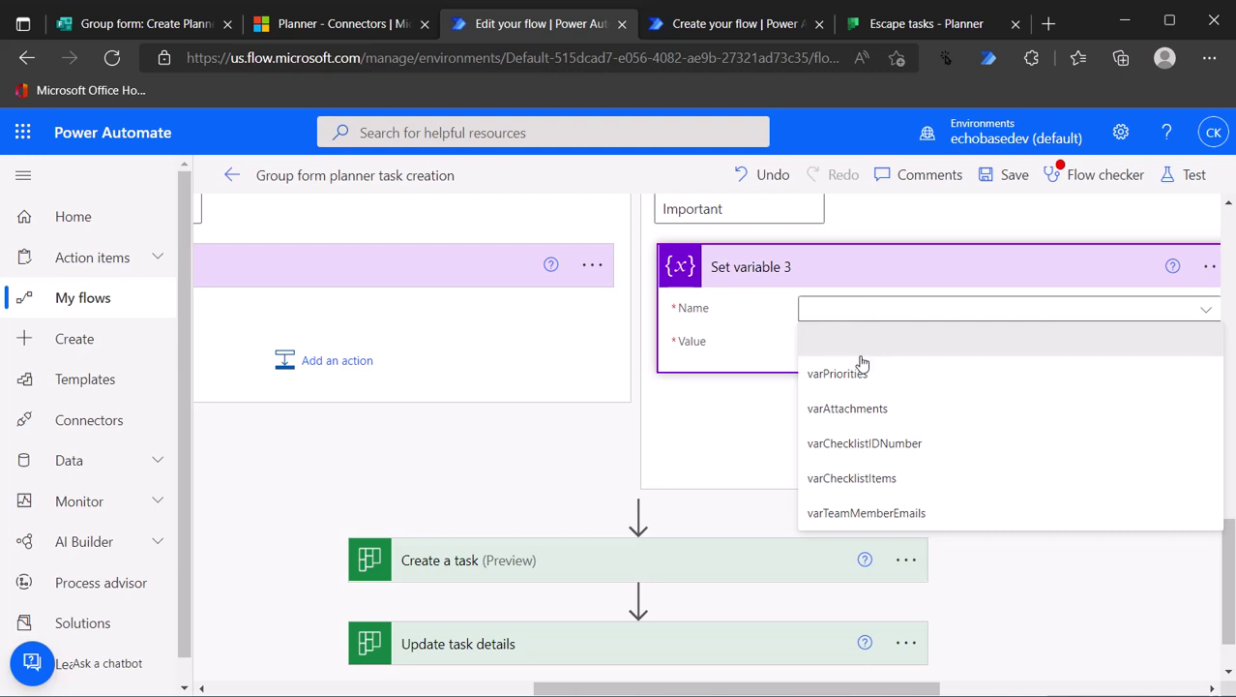
left_click(859, 377)
left_click(822, 340)
left_click(348, 21)
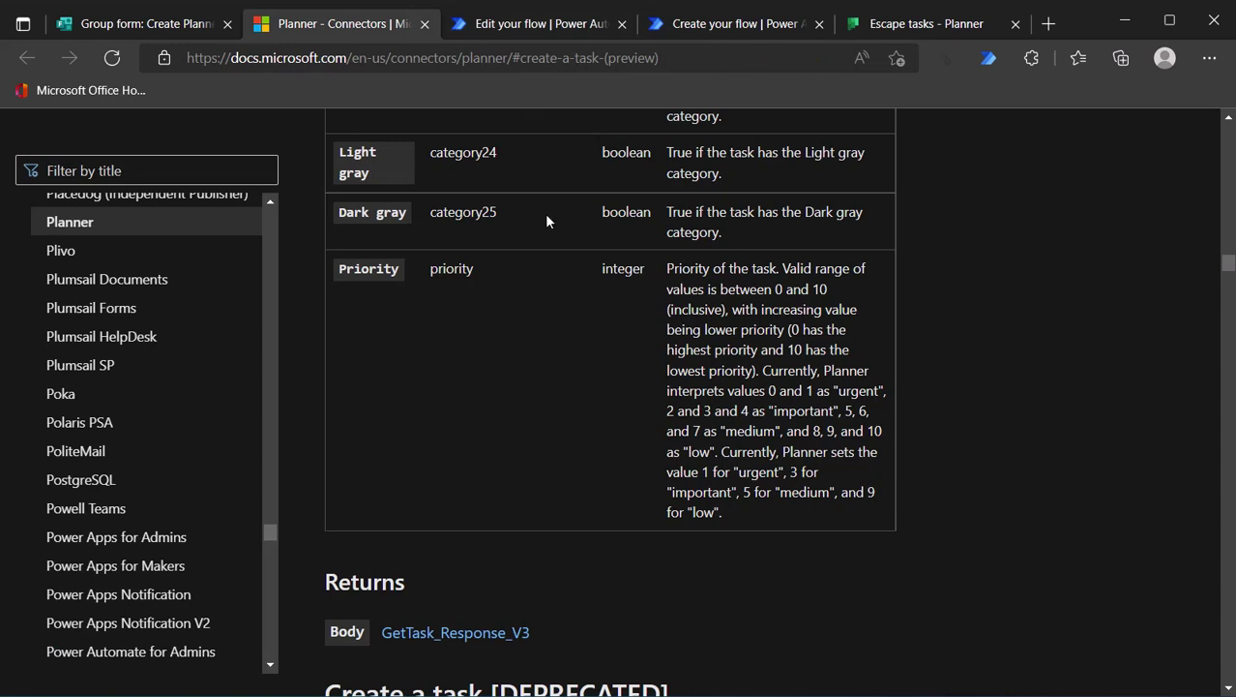
left_click(571, 23)
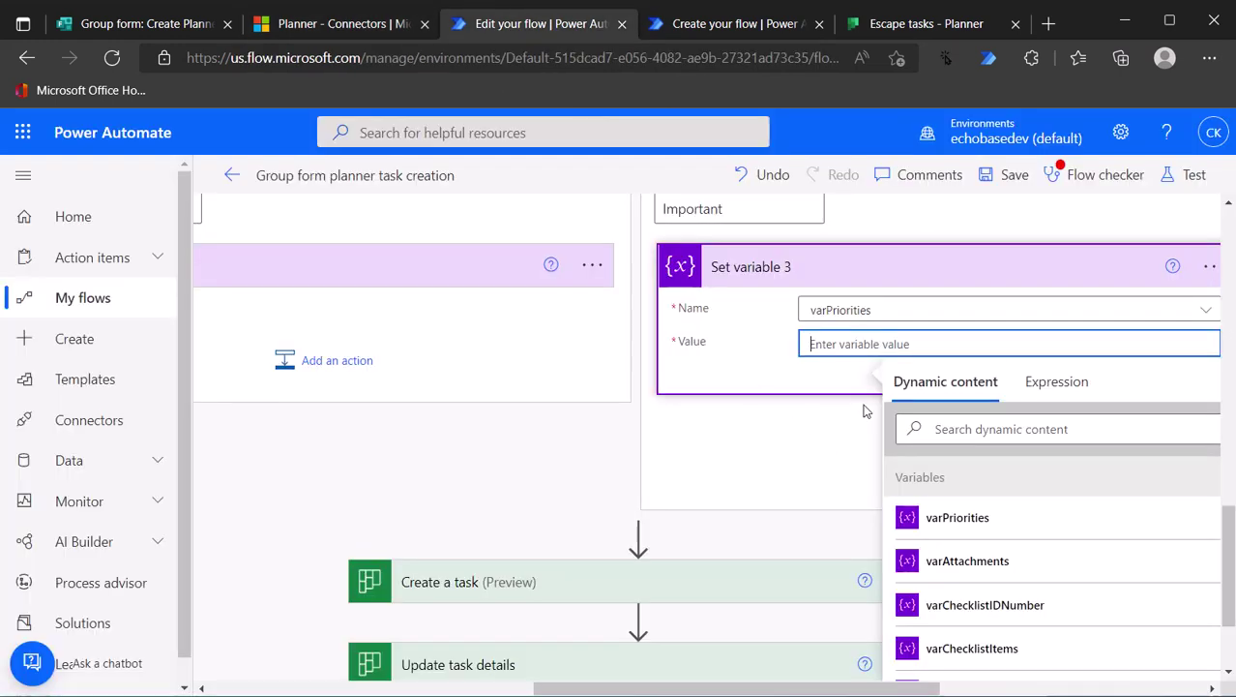
type("3")
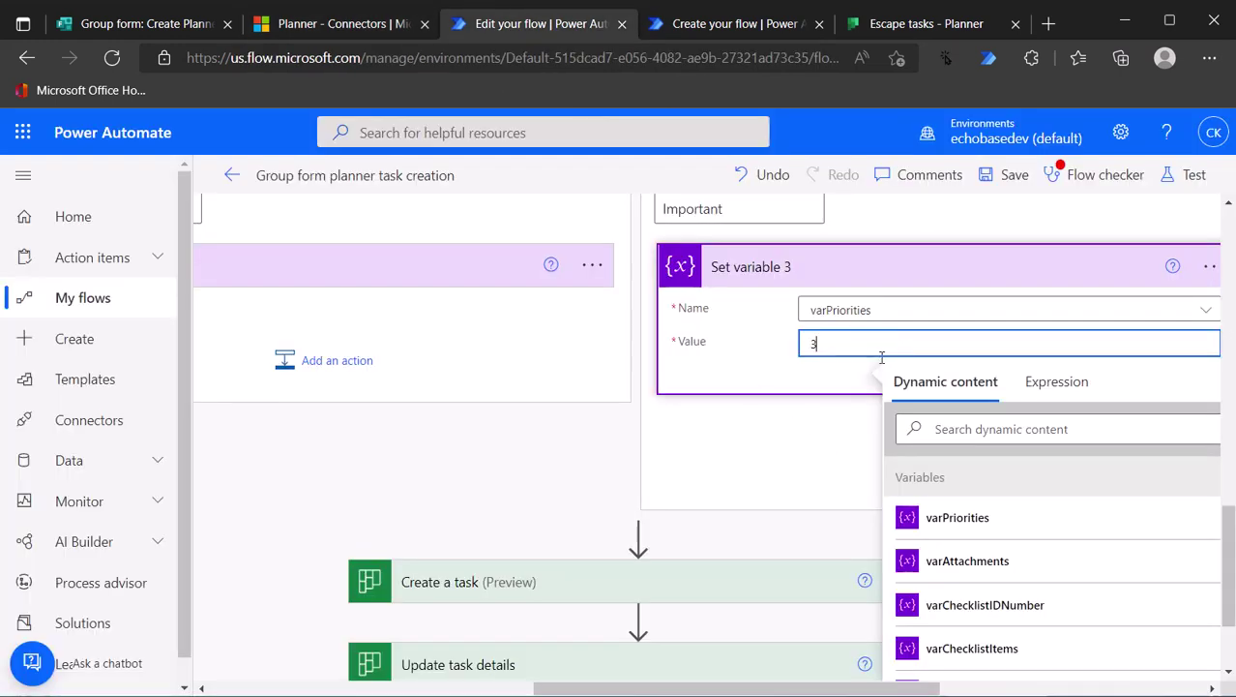
Add a Set variable action to the Switch's Default branch
left_click_drag(666, 689, 872, 689)
scroll(878, 612, "up", 2)
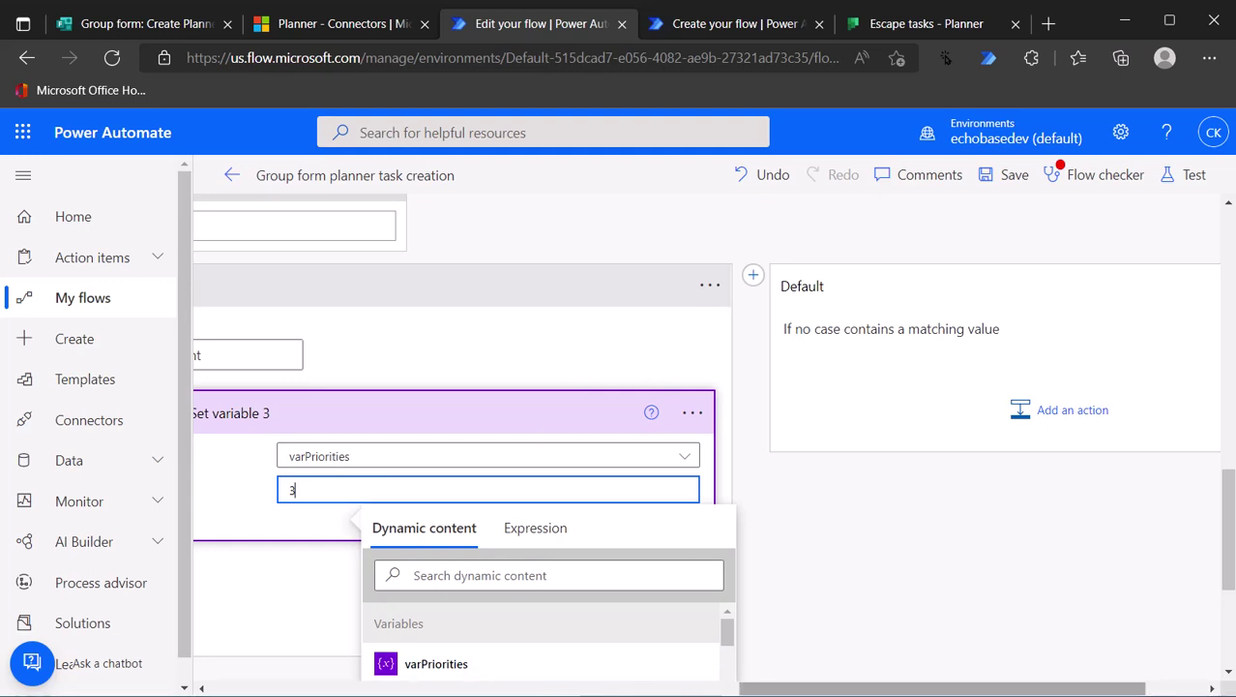
left_click_drag(786, 690, 517, 690)
scroll(1116, 381, "right", 8)
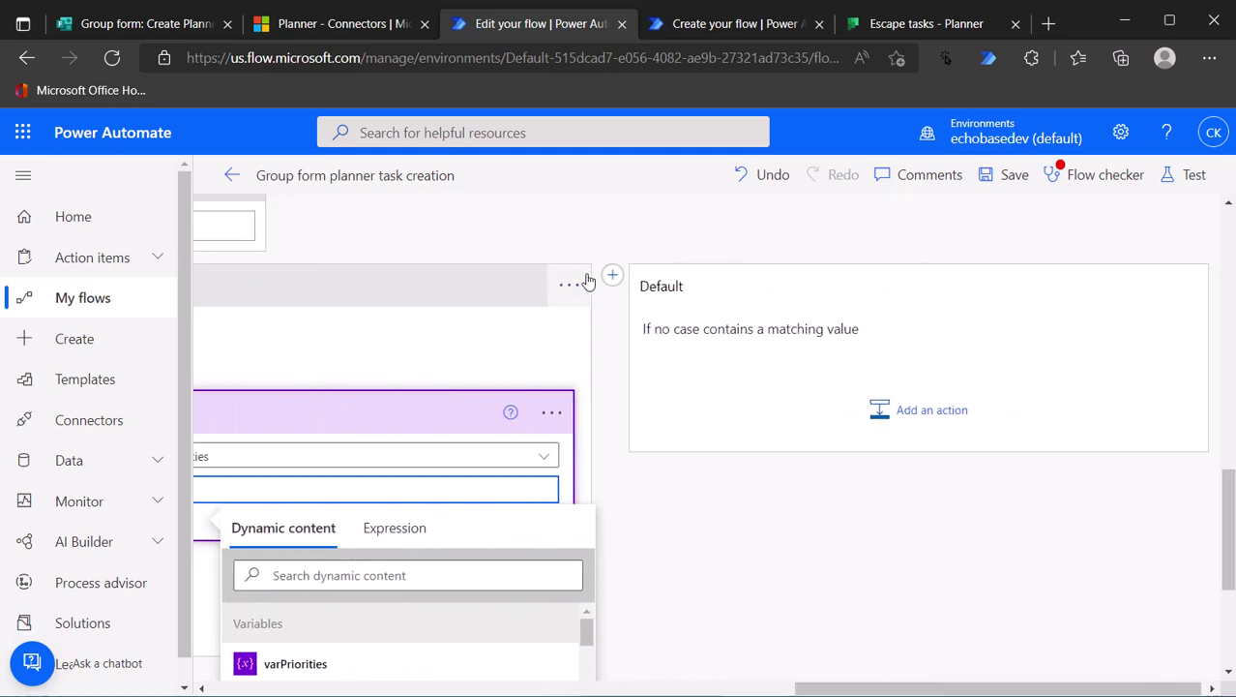
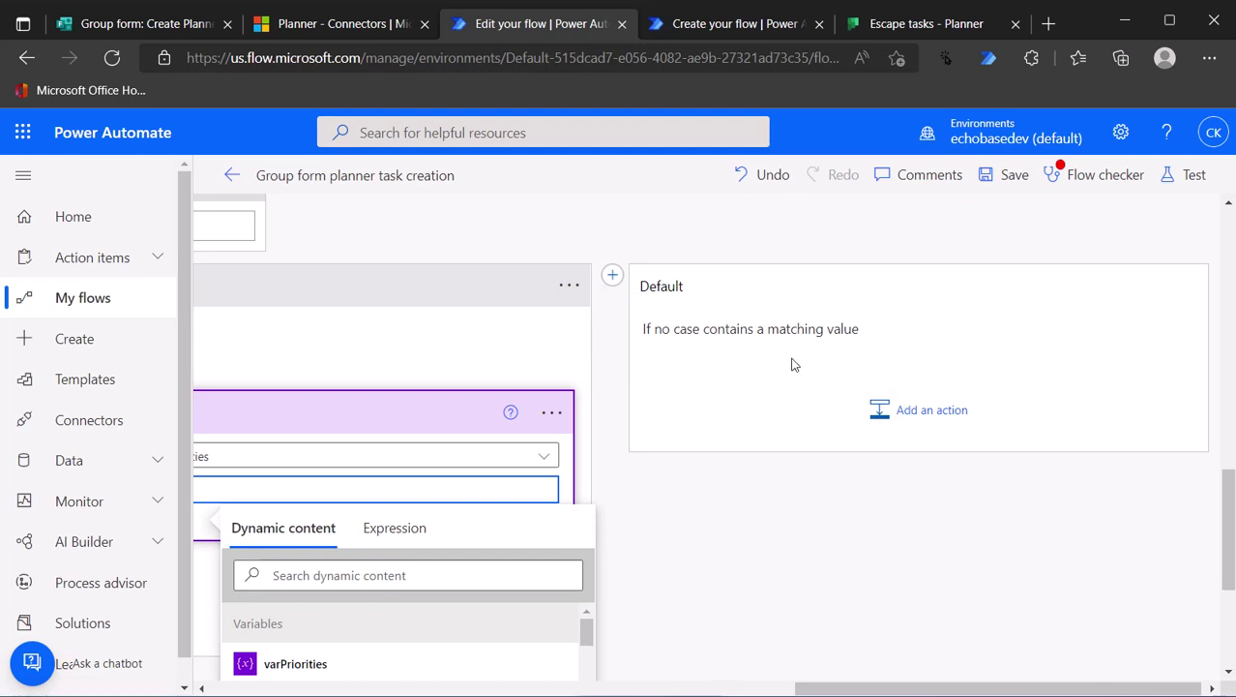
left_click(919, 409)
type("set var")
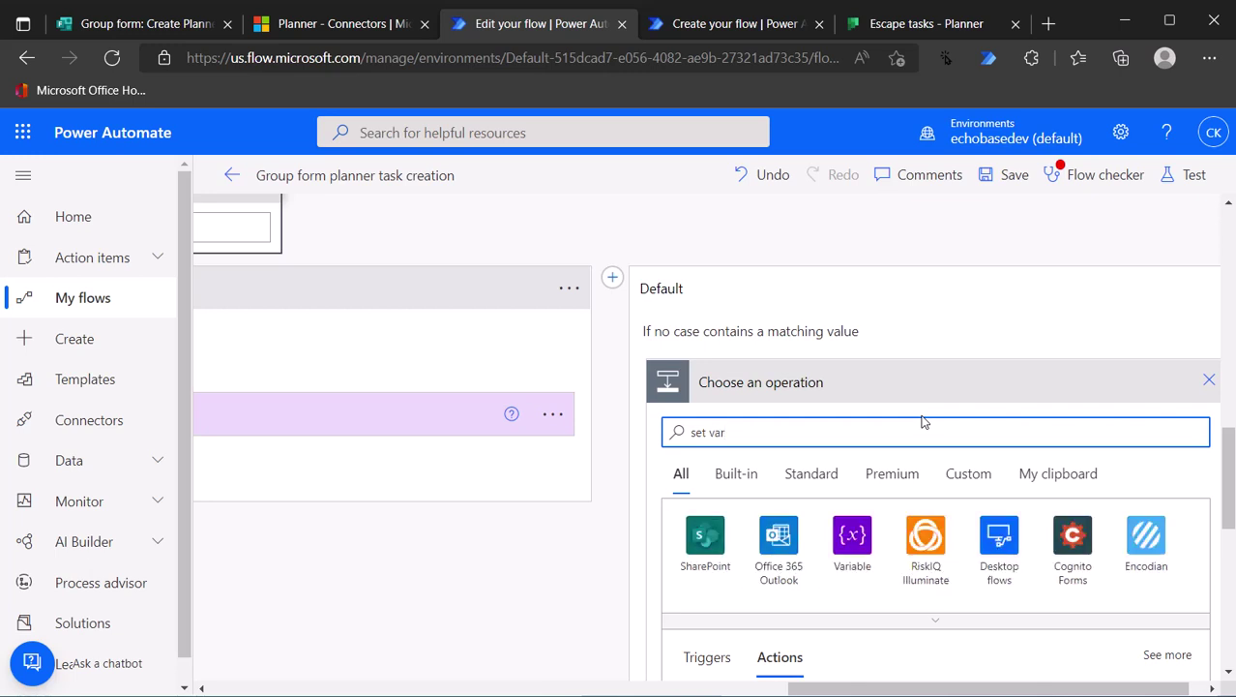
scroll(831, 450, "down", 2)
scroll(760, 634, "down", 2)
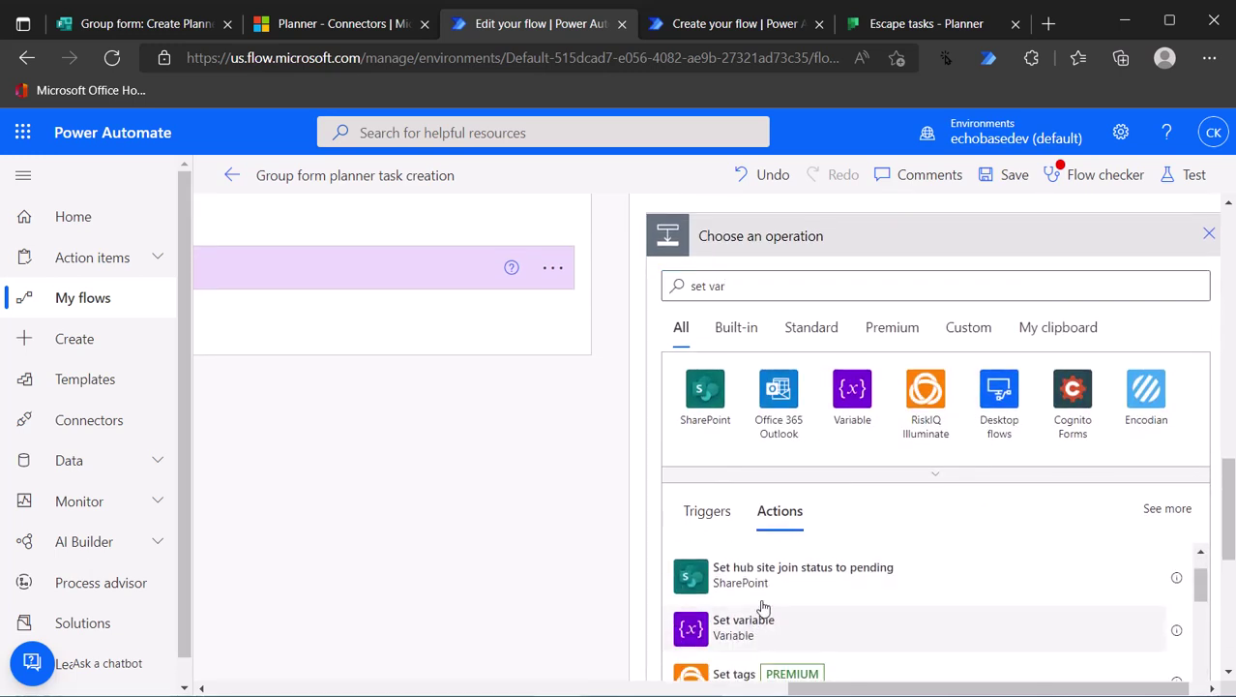
left_click(753, 629)
Set varPriorities to 1 in the Default branch's Set variable action
left_click(814, 276)
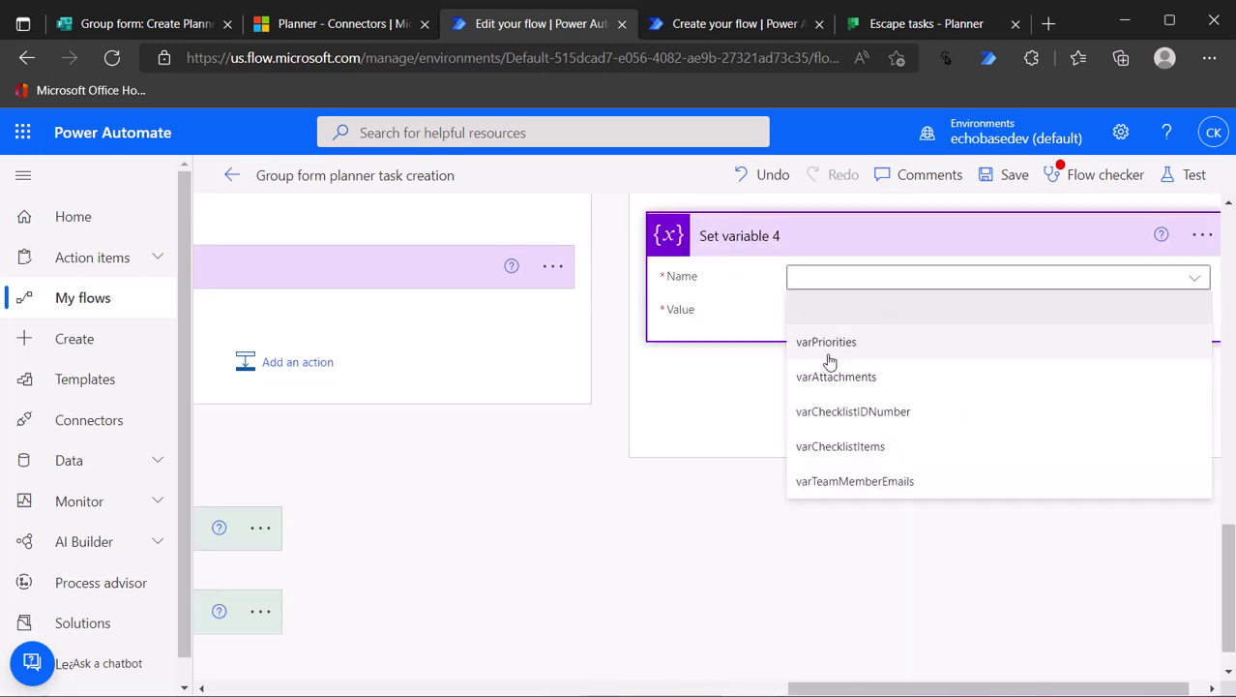
left_click(824, 346)
left_click(830, 310)
type("1")
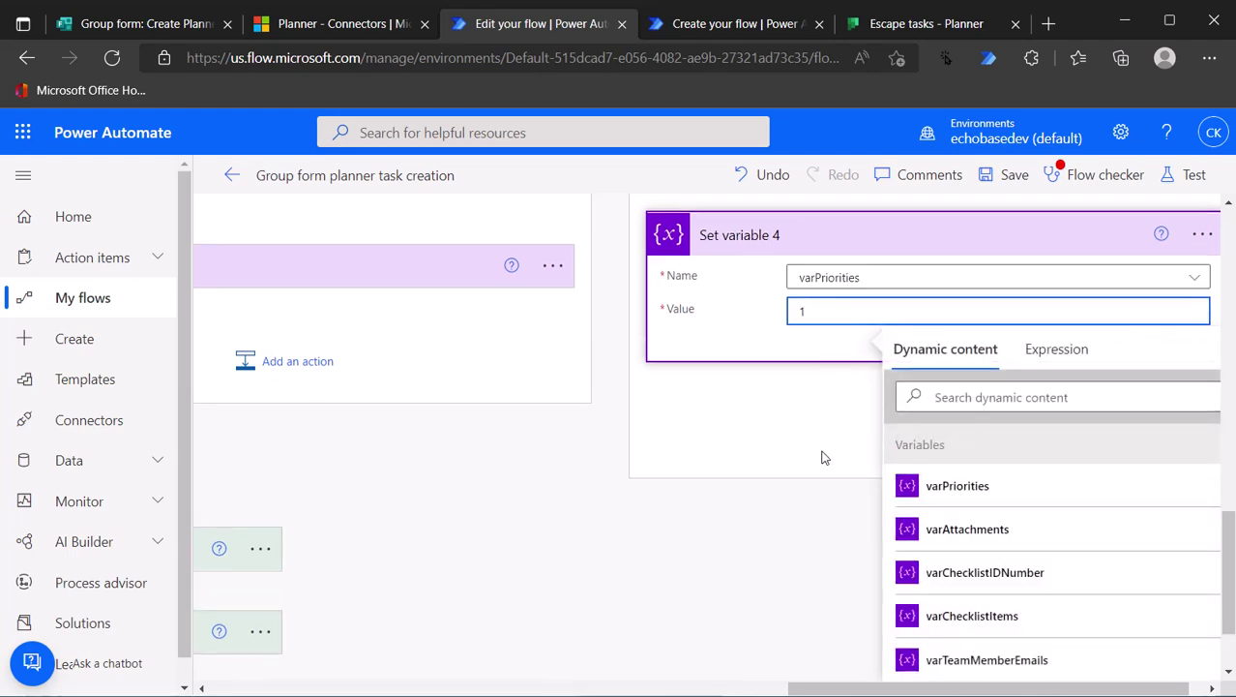
scroll(786, 508, "up", 3)
scroll(785, 502, "down", 2)
scroll(786, 502, "down", 2)
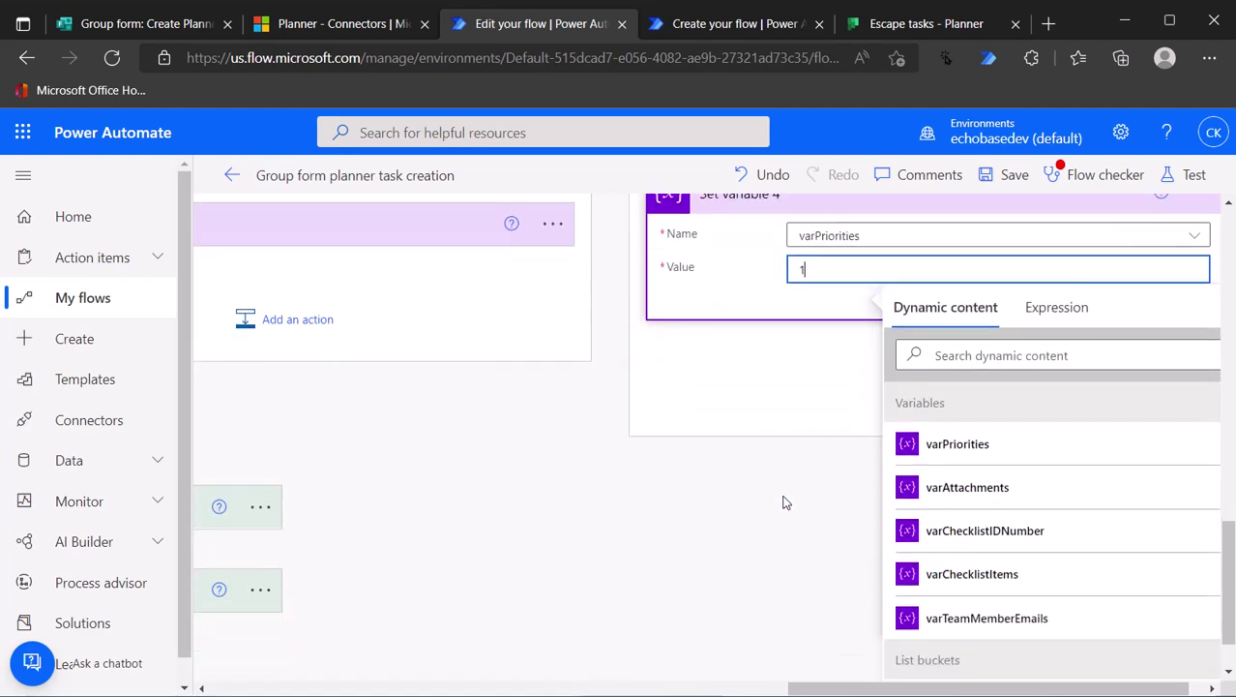
Review the overall flow layout, including the Switch with its Low, Medium, Important and Default branches
scroll(789, 450, "up", 4)
left_click_drag(786, 688, 587, 688)
key("ctrl+minus")
key("ctrl+minus")
key("ctrl+minus")
key("ctrl+minus")
key("ctrl+minus")
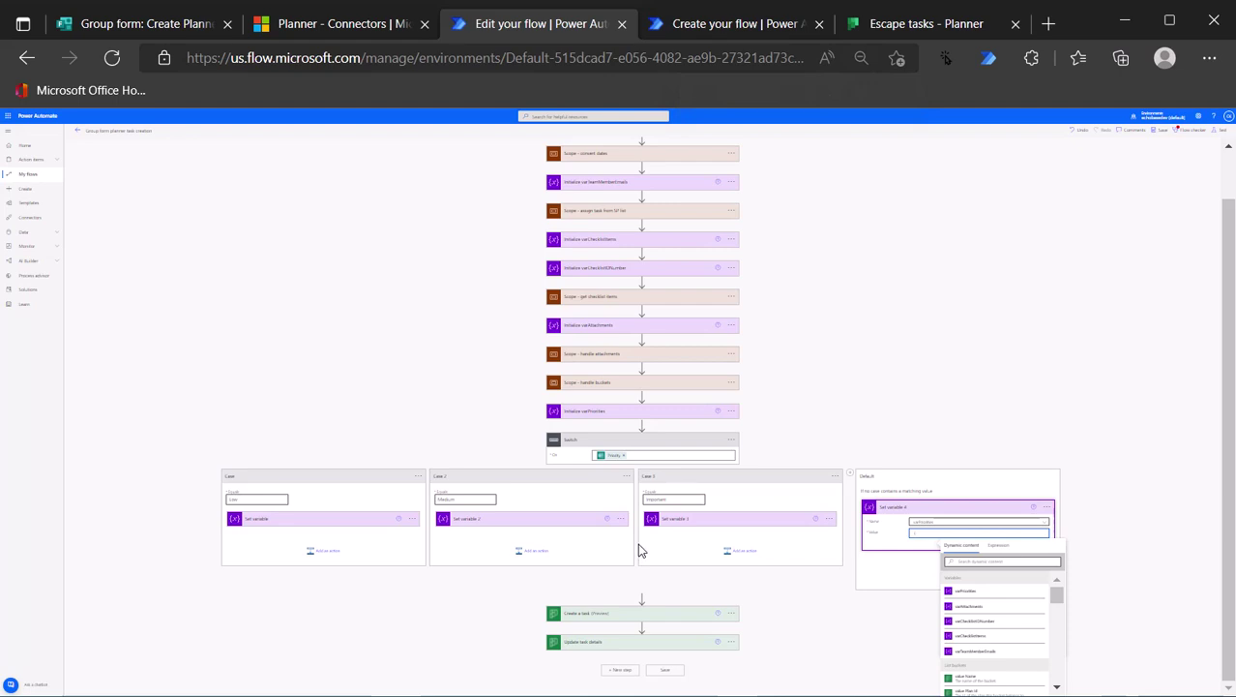
key("ctrl+plus")
key("ctrl+plus")
key("ctrl+minus")
key("ctrl+minus")
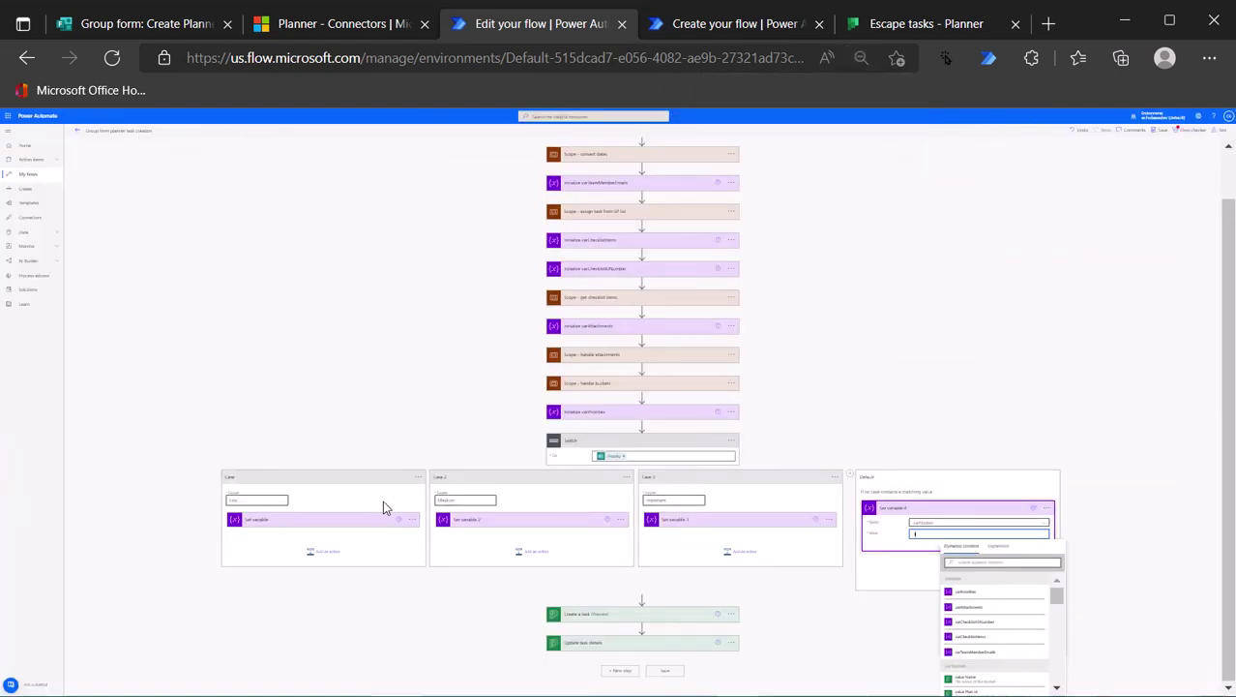
left_click(659, 440)
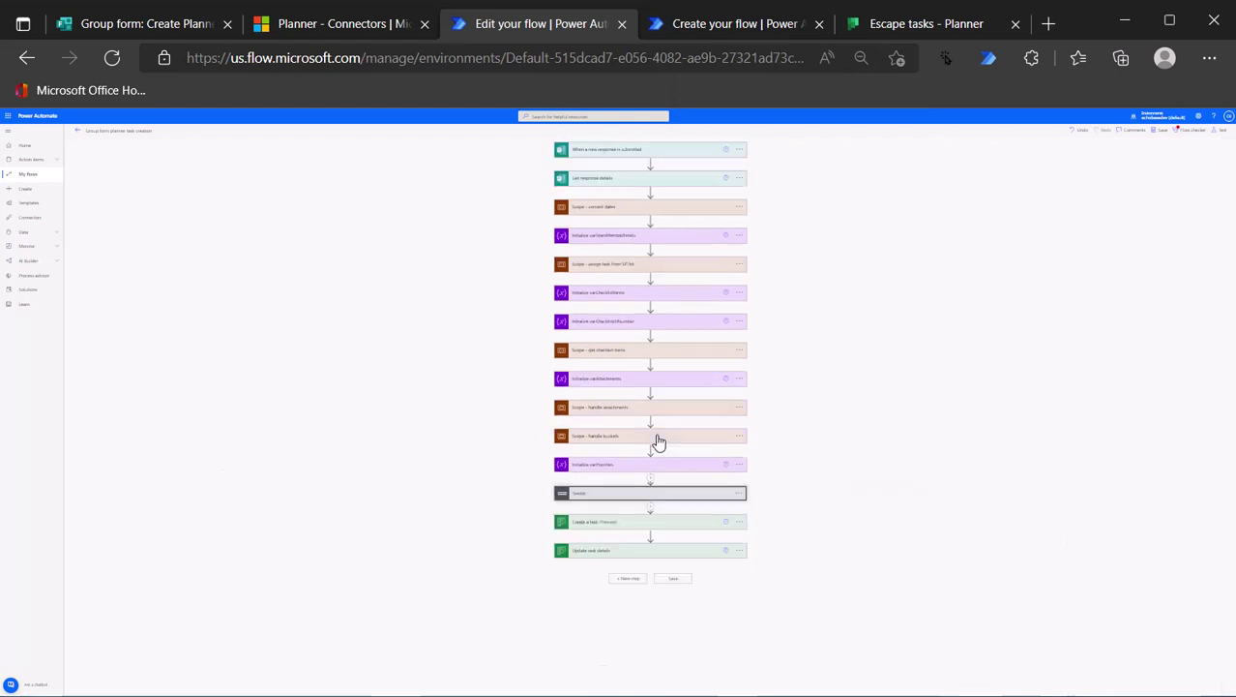
left_click(654, 497)
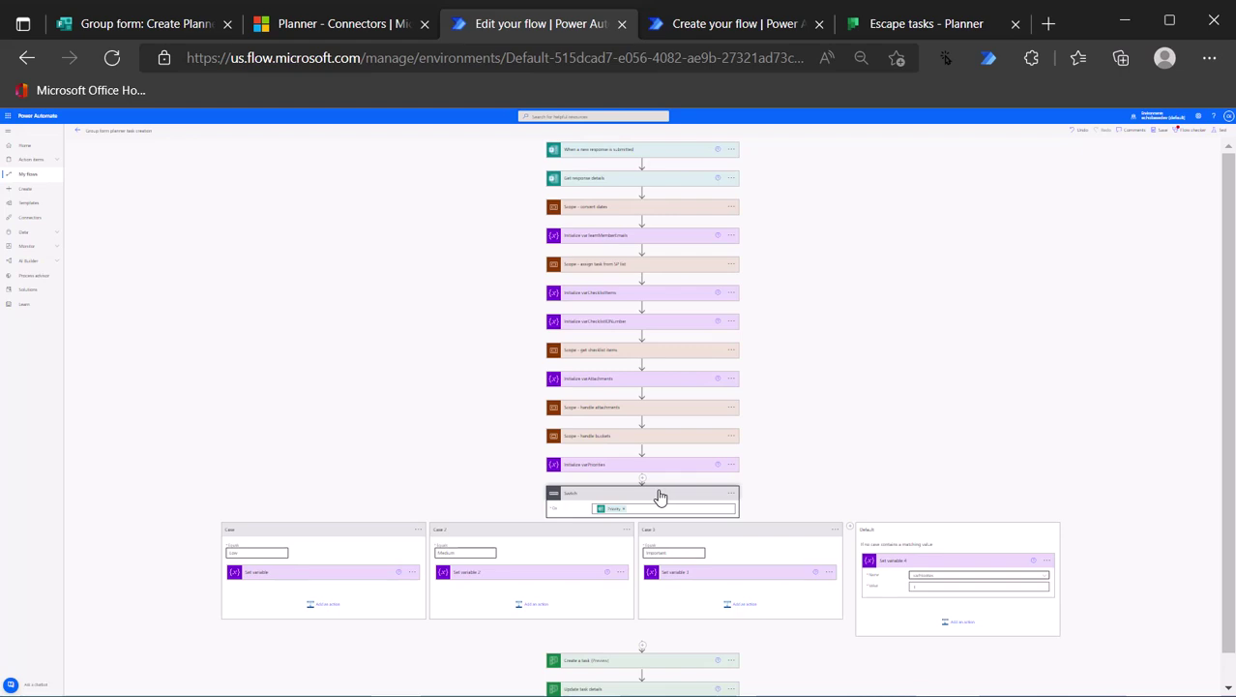
Examine the settings of the Initialize varPriorities action and its place before the Switch
key("ctrl+plus")
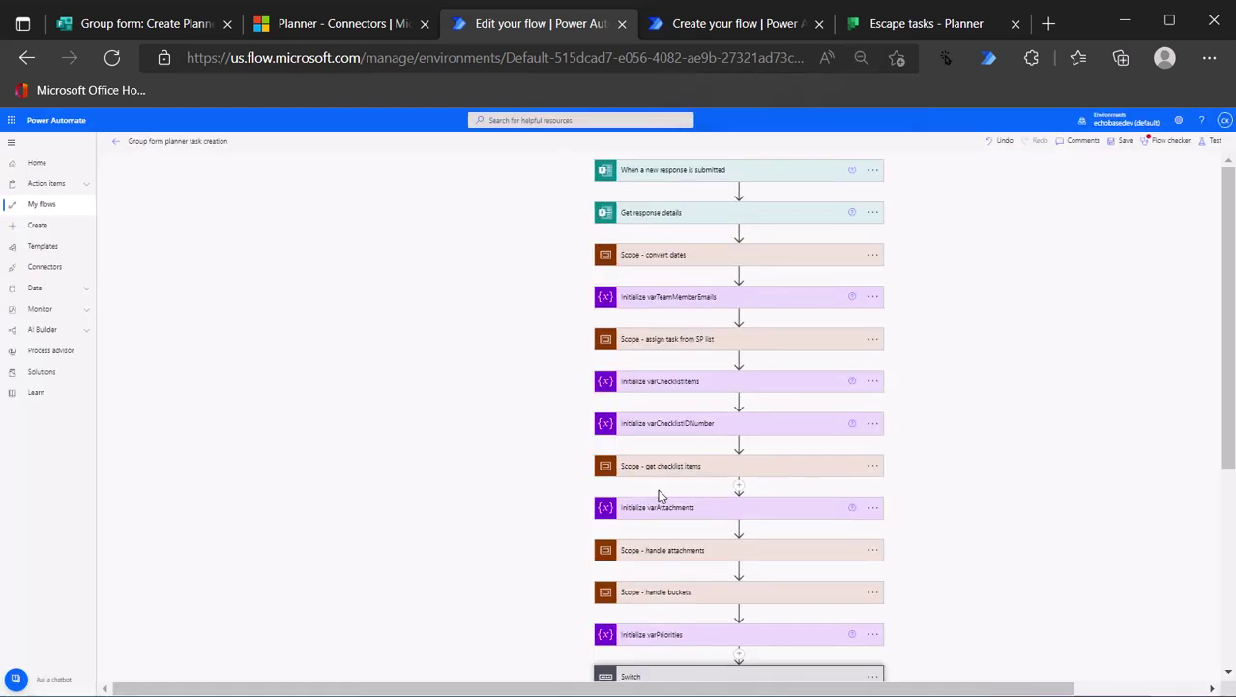
key("ctrl+plus")
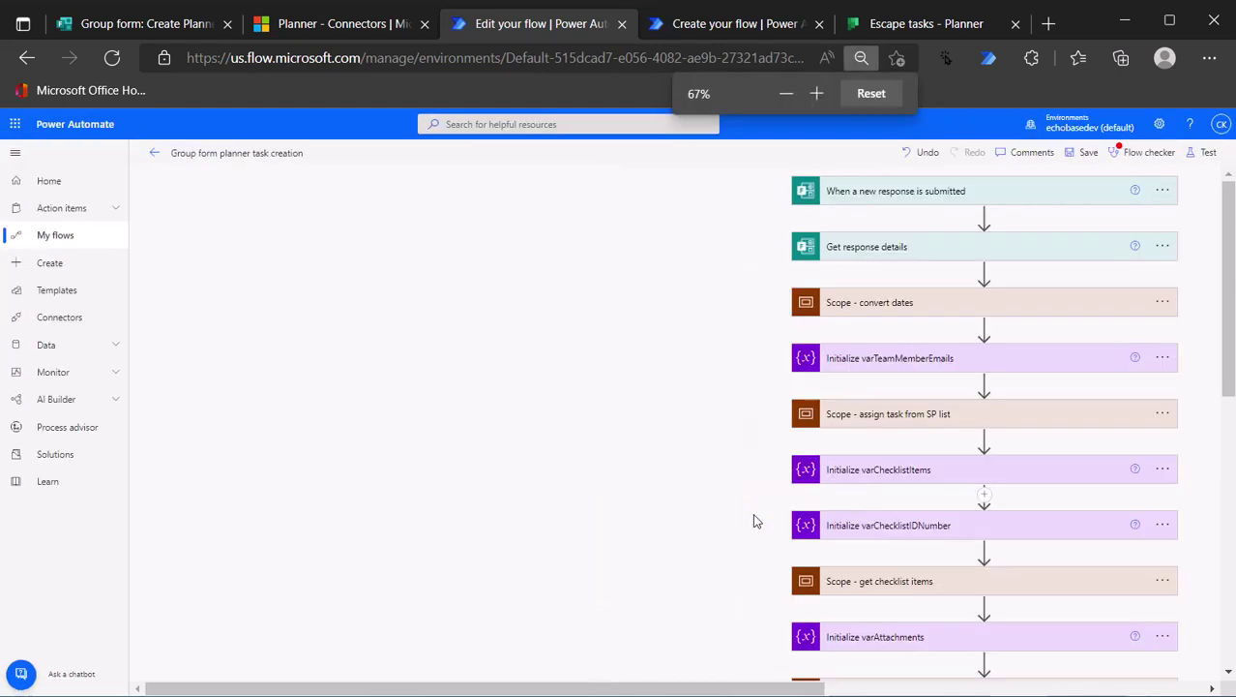
scroll(760, 677, "down", 5)
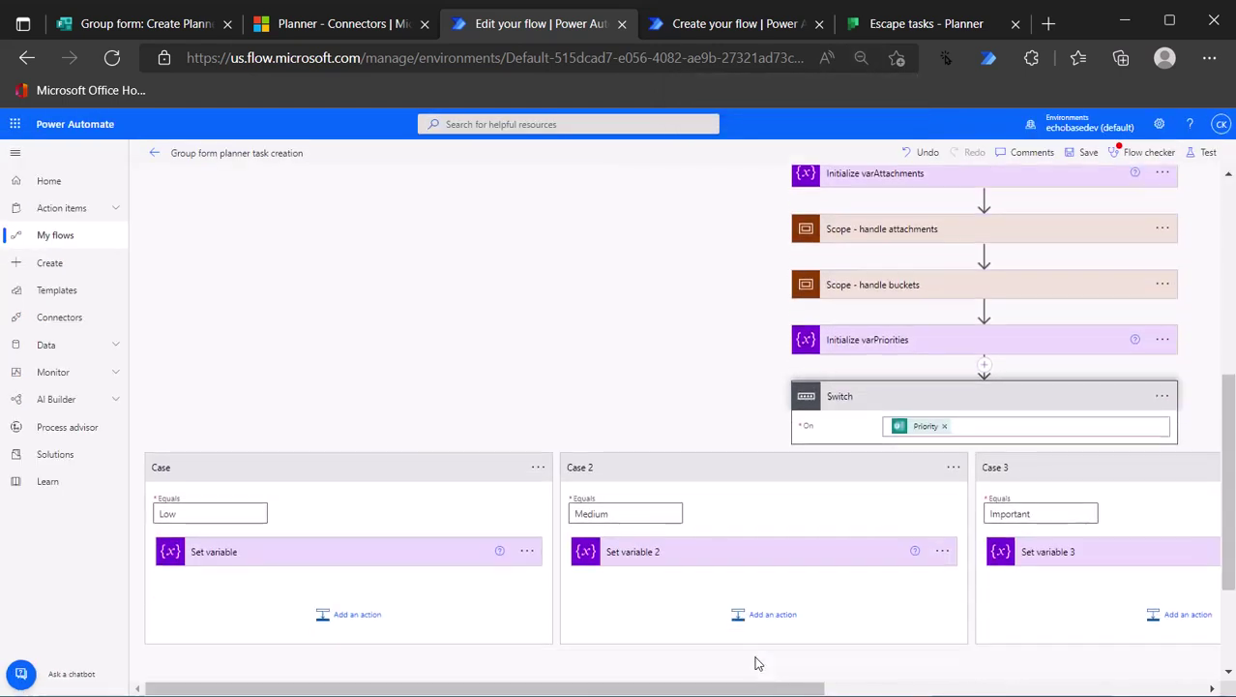
scroll(752, 653, "down", 3)
scroll(712, 545, "up", 5)
scroll(712, 544, "down", 1)
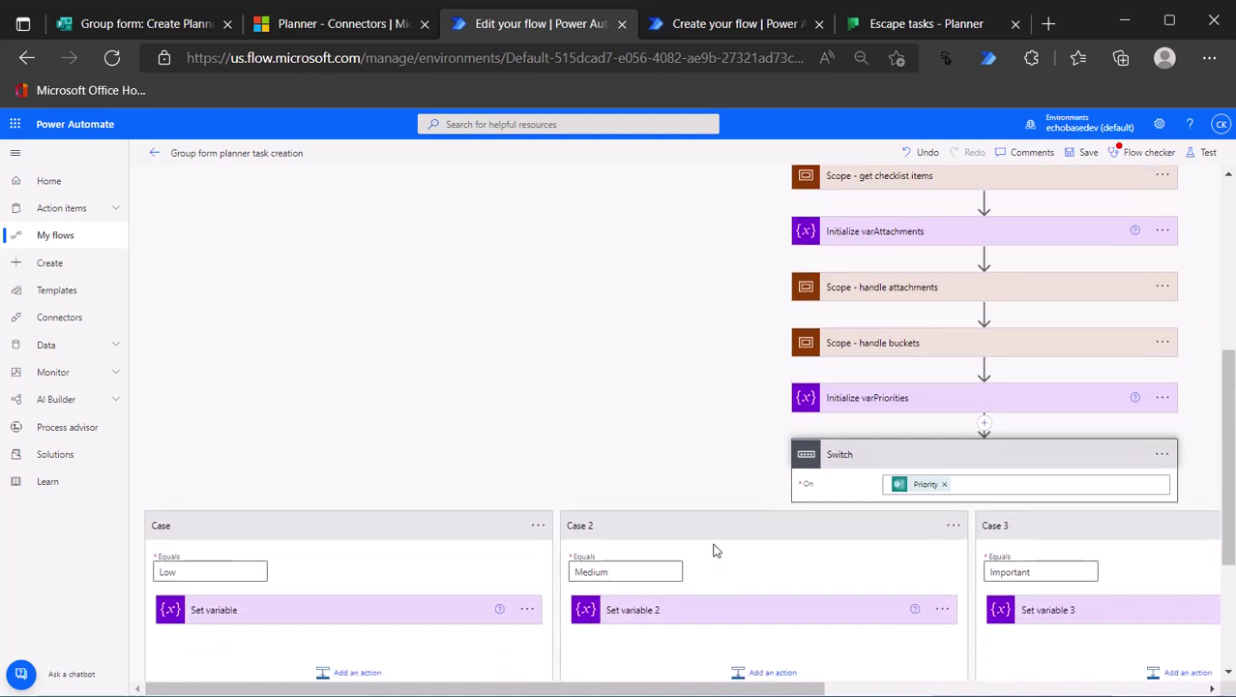
left_click(924, 397)
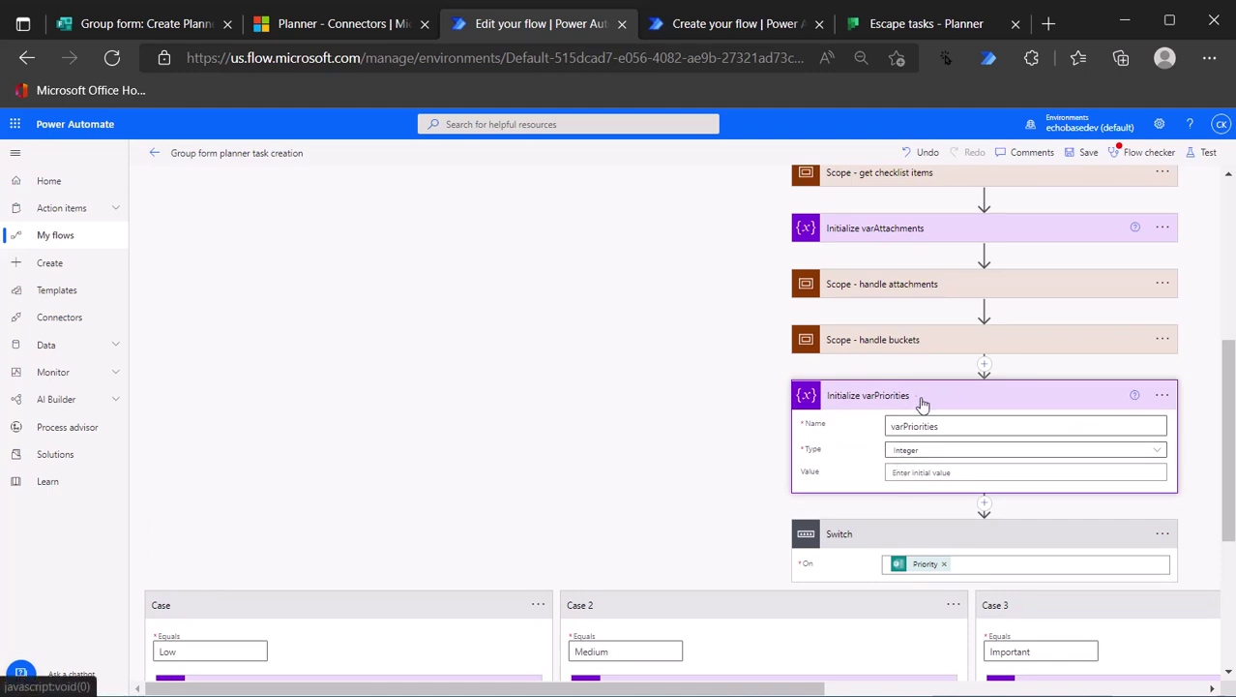
scroll(913, 455, "down", 3)
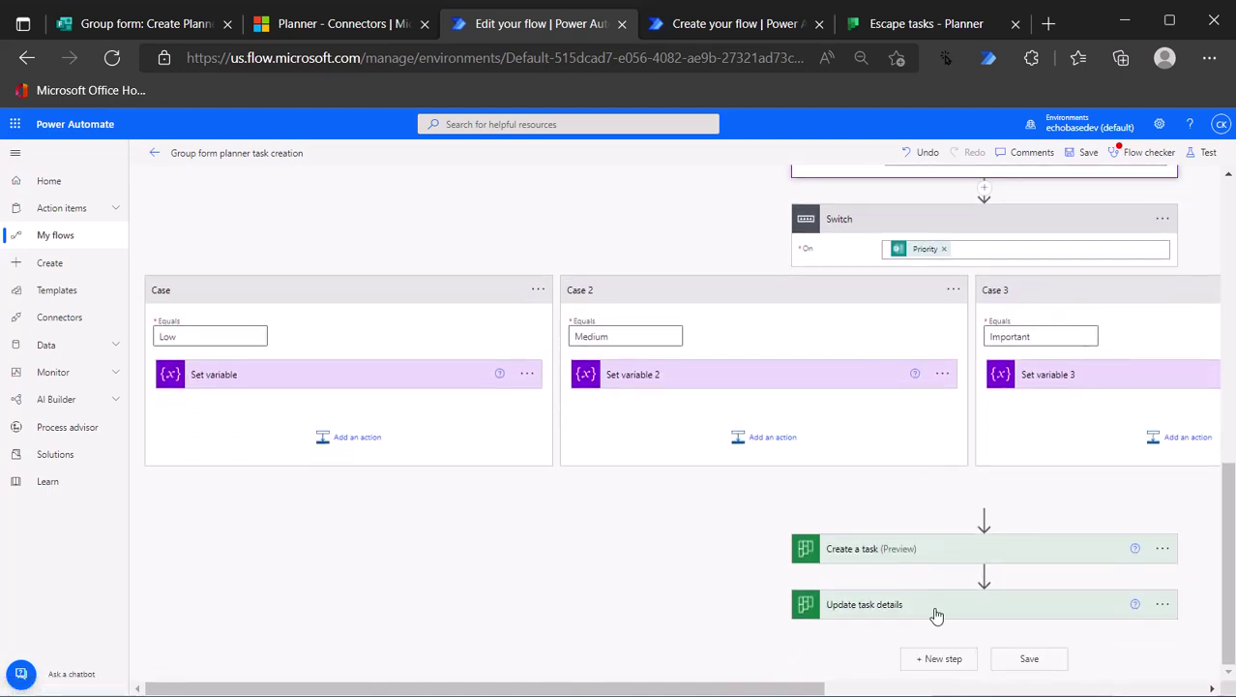
Replace the expression in the Create a task action's Priority field with the varPriorities variable, and save the flow
left_click(933, 548)
scroll(924, 547, "down", 7)
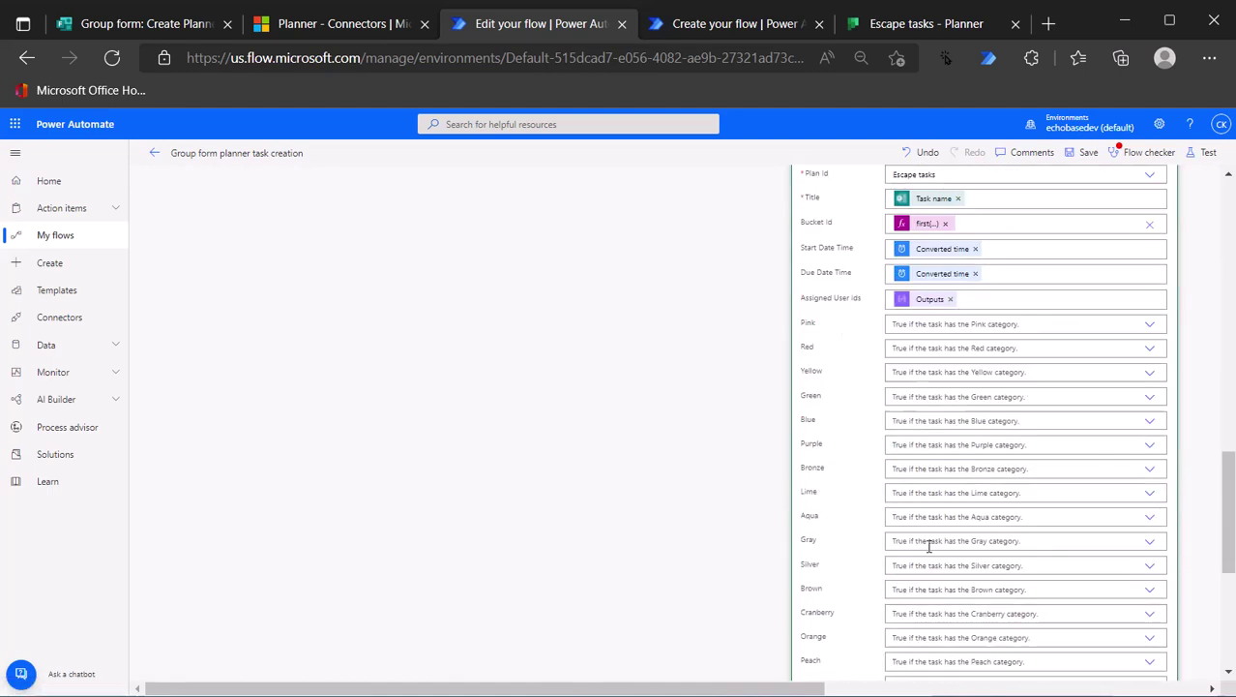
scroll(920, 546, "down", 2)
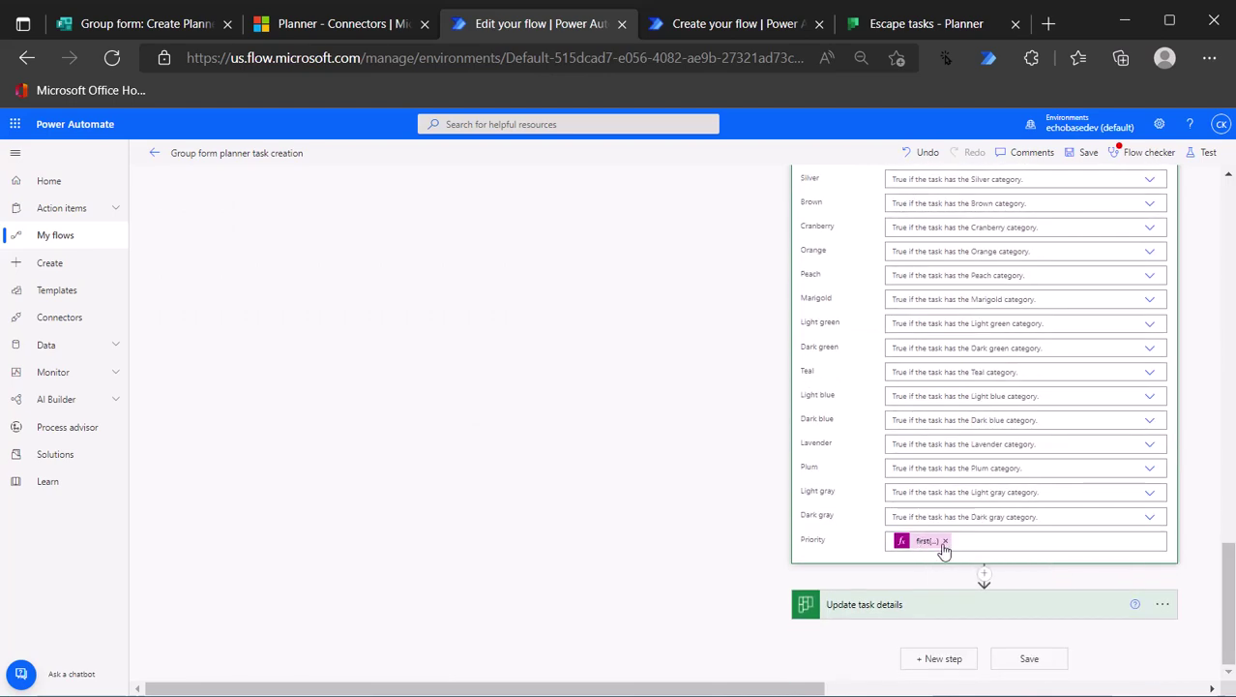
left_click(947, 543)
left_click(945, 543)
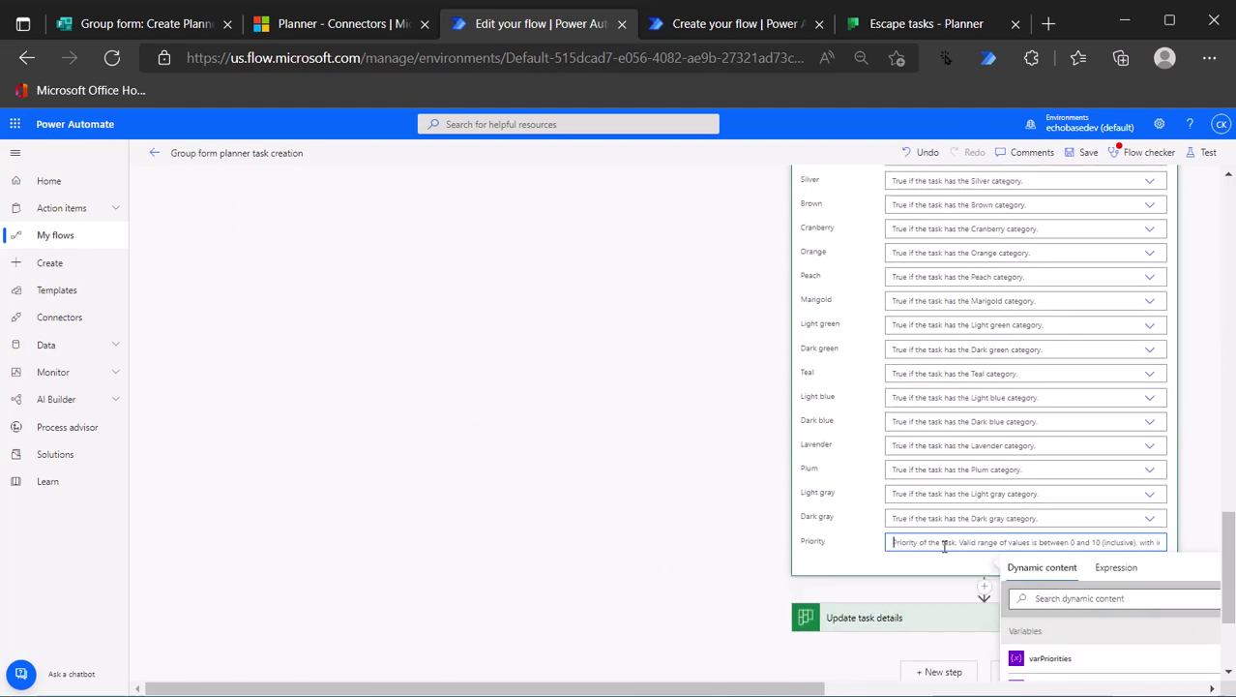
scroll(944, 546, "up", 10)
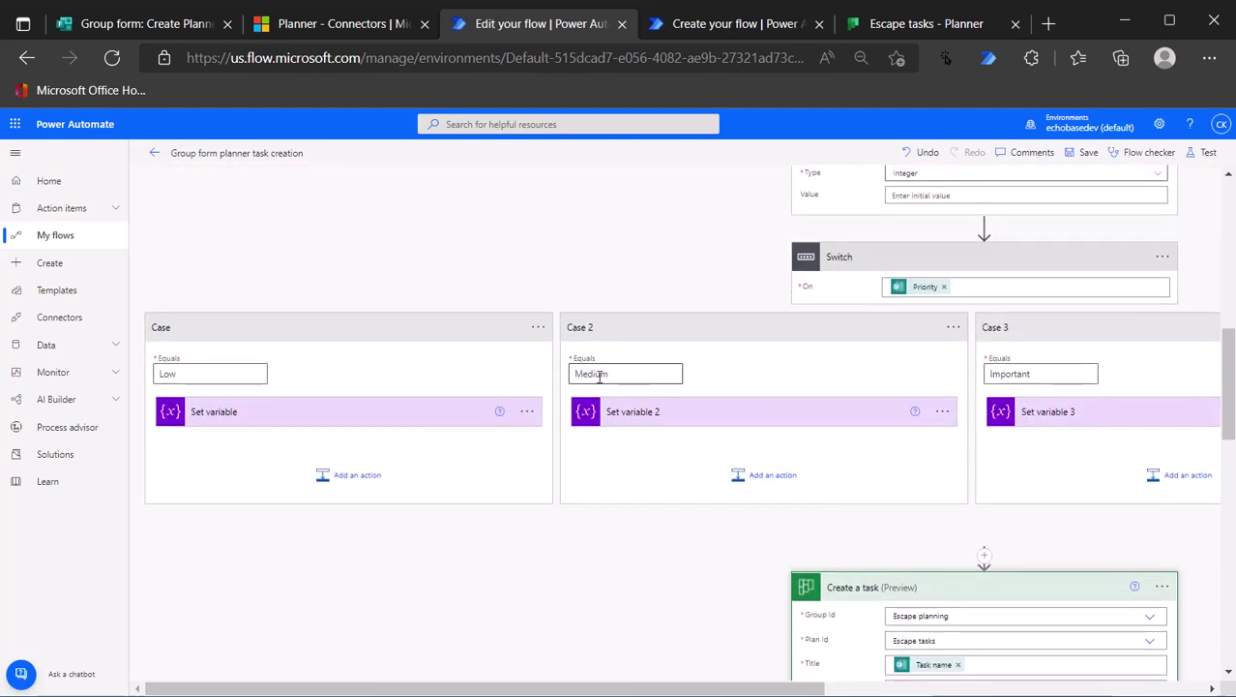
scroll(770, 459, "down", 10)
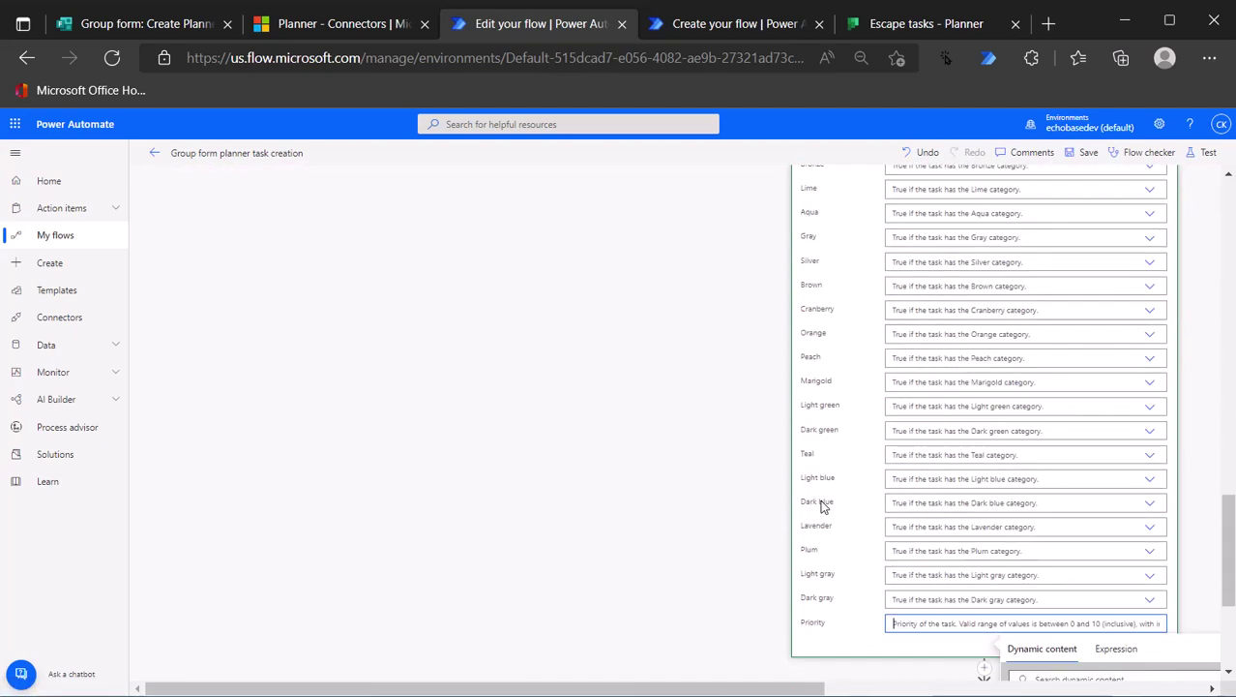
scroll(821, 505, "down", 1)
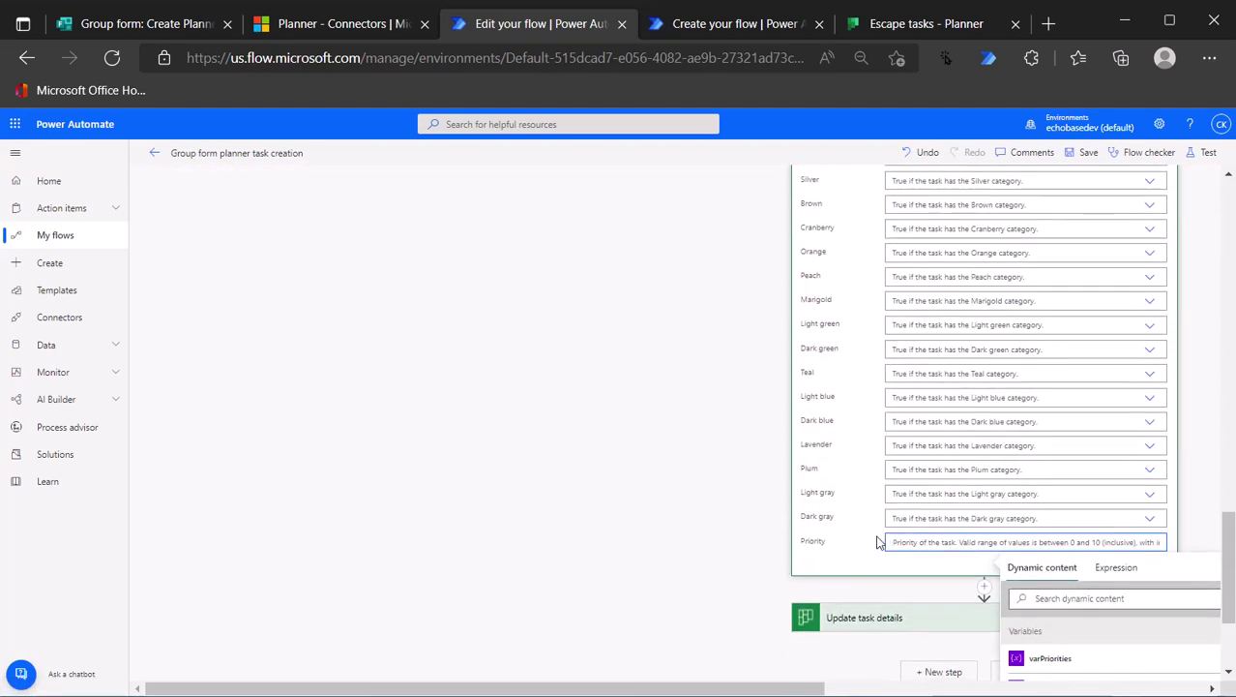
left_click(1049, 660)
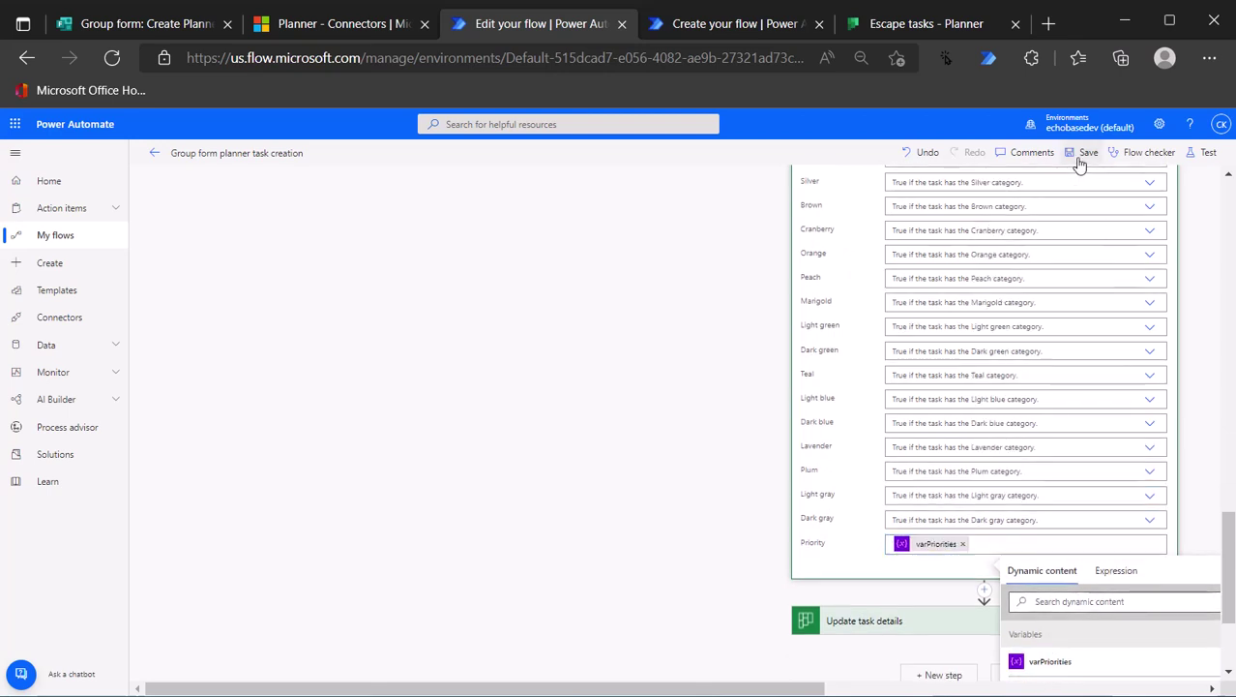
left_click(1081, 153)
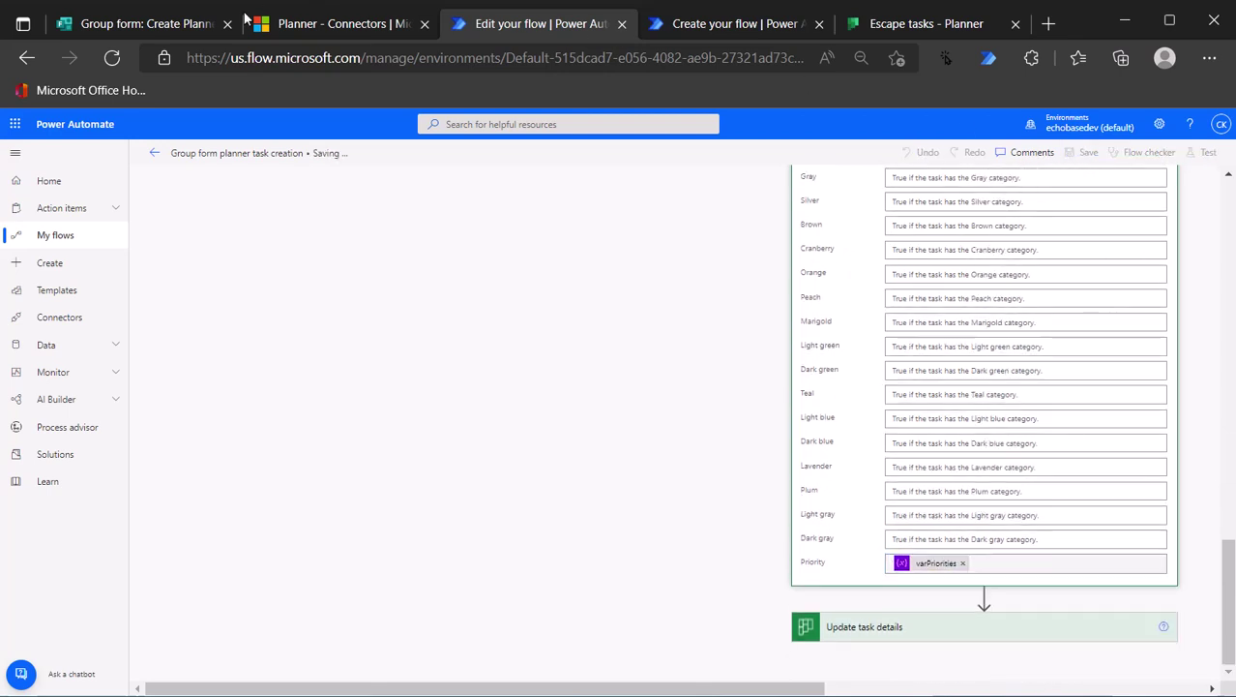
Switch to the Create Planner Task form and start another response named "a medium priority task" in the Research category
left_click(127, 24)
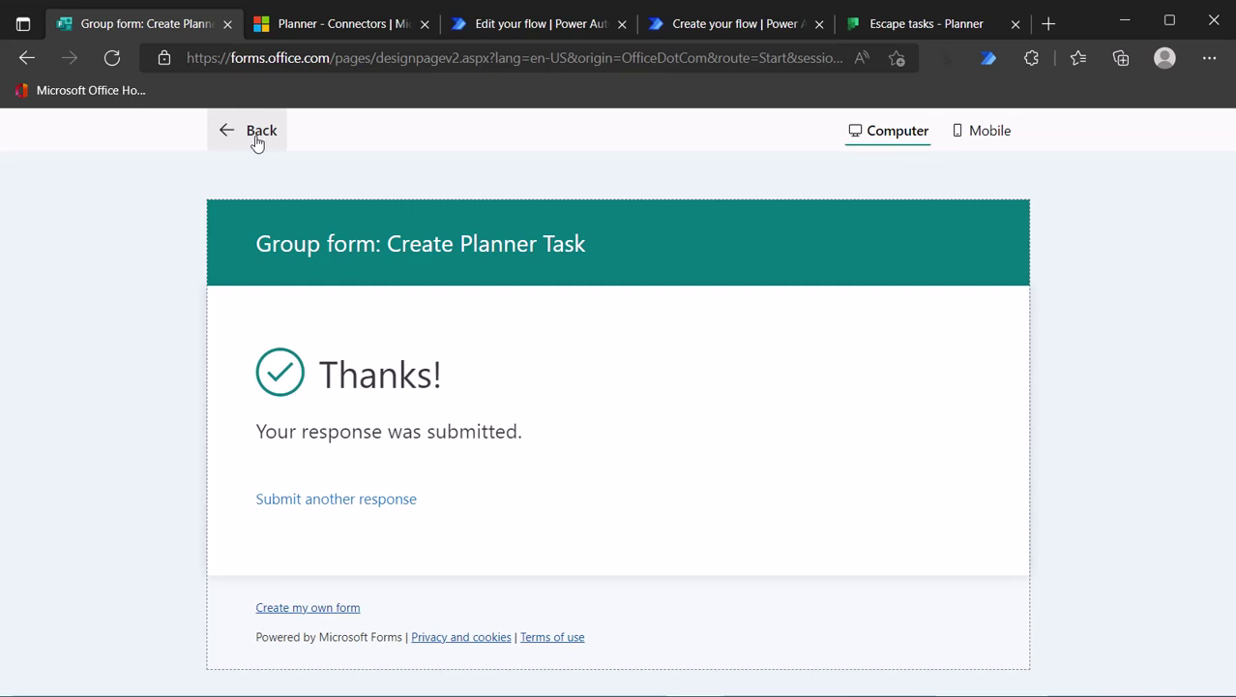
left_click(370, 499)
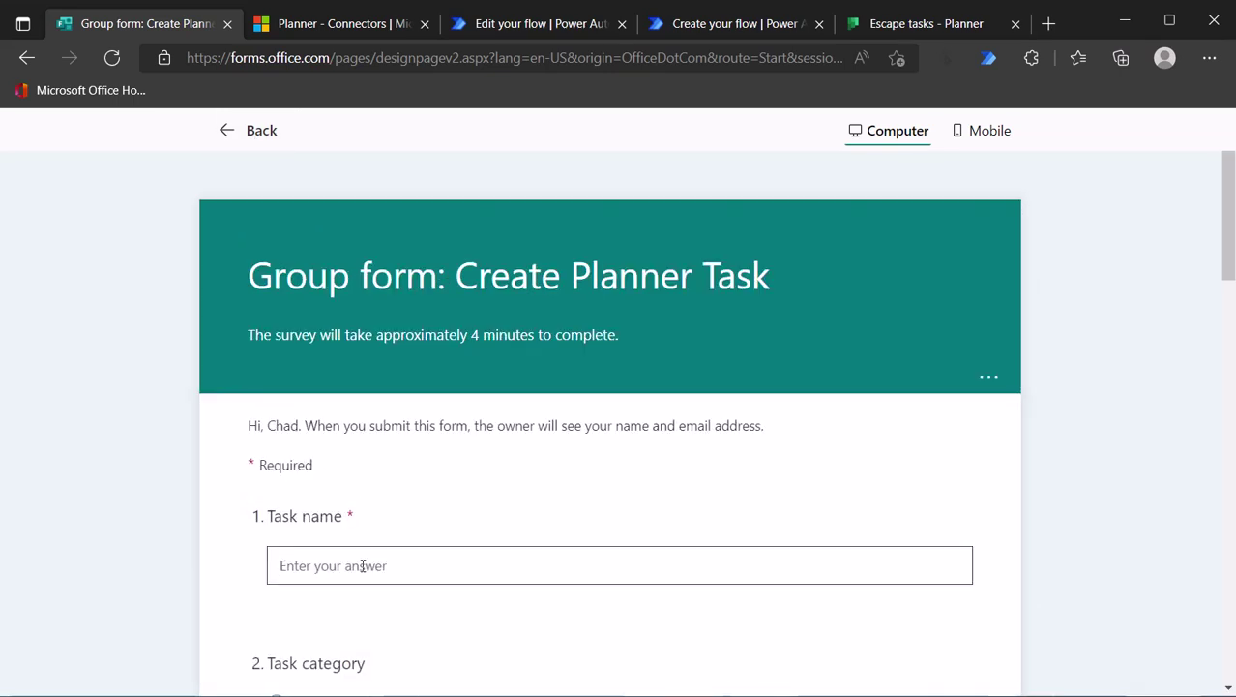
type("a medium priority task")
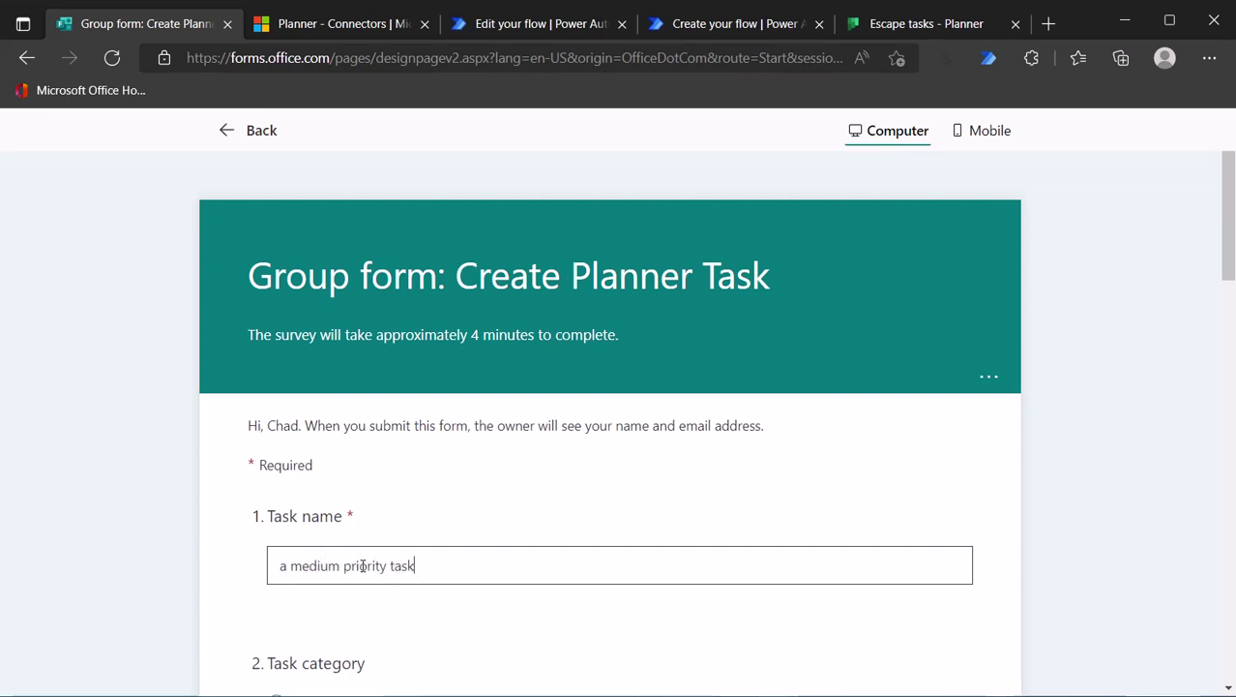
scroll(344, 565, "down", 3)
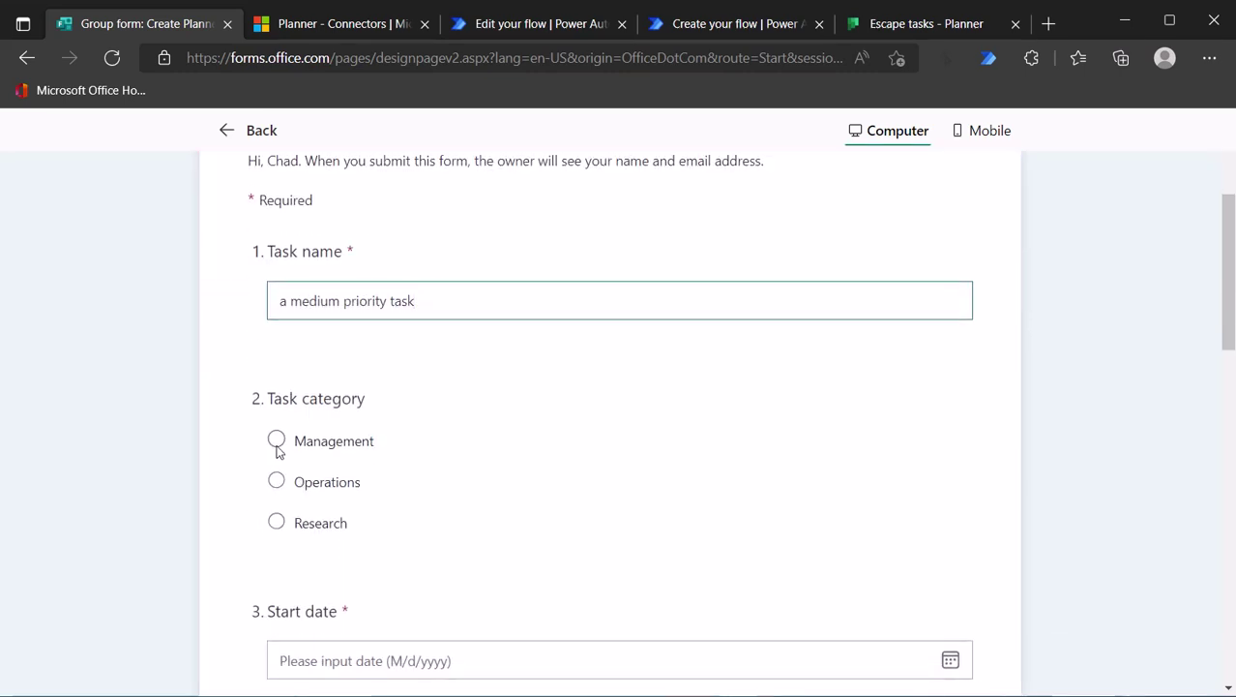
left_click(277, 484)
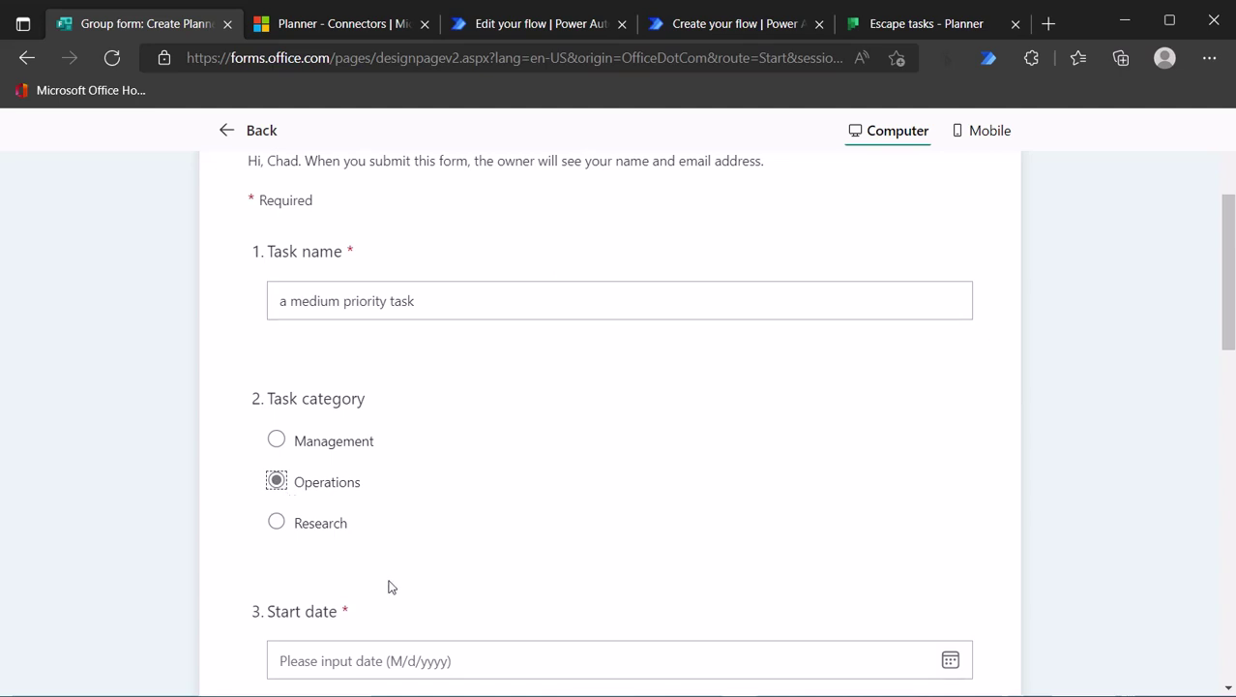
scroll(387, 580, "down", 2)
left_click(281, 350)
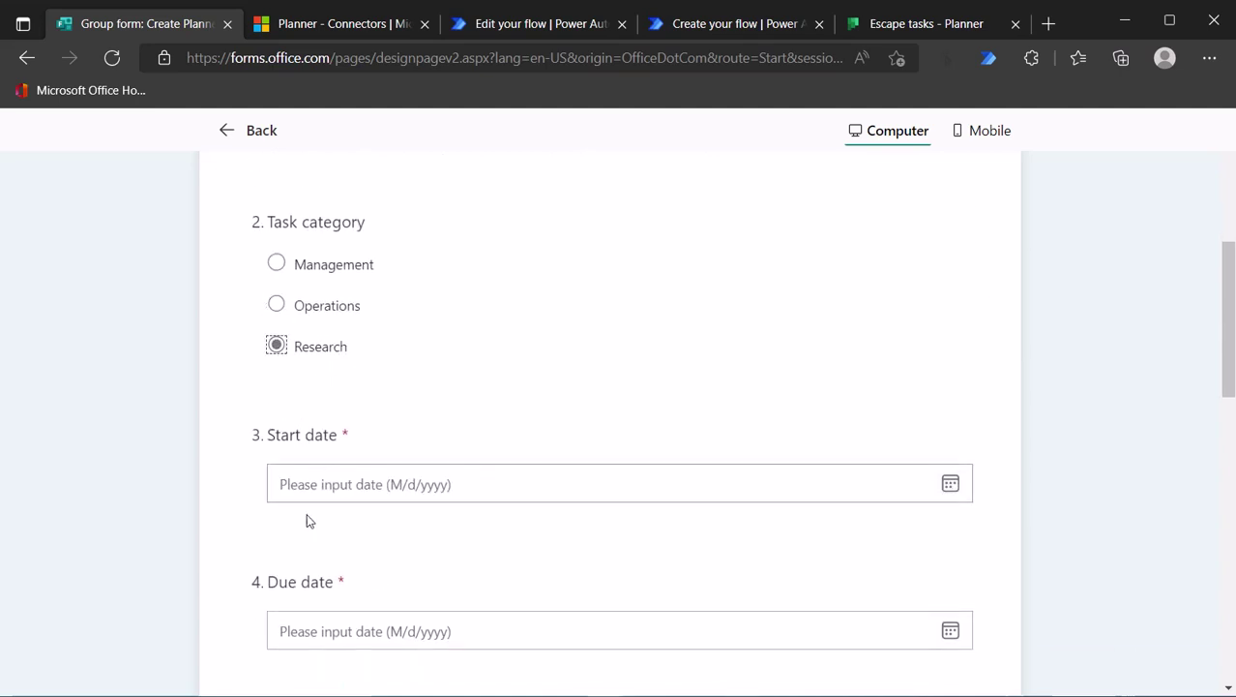
Set the form response's start date to 5/30/2022 and its due date to 6/1/2022
left_click(298, 474)
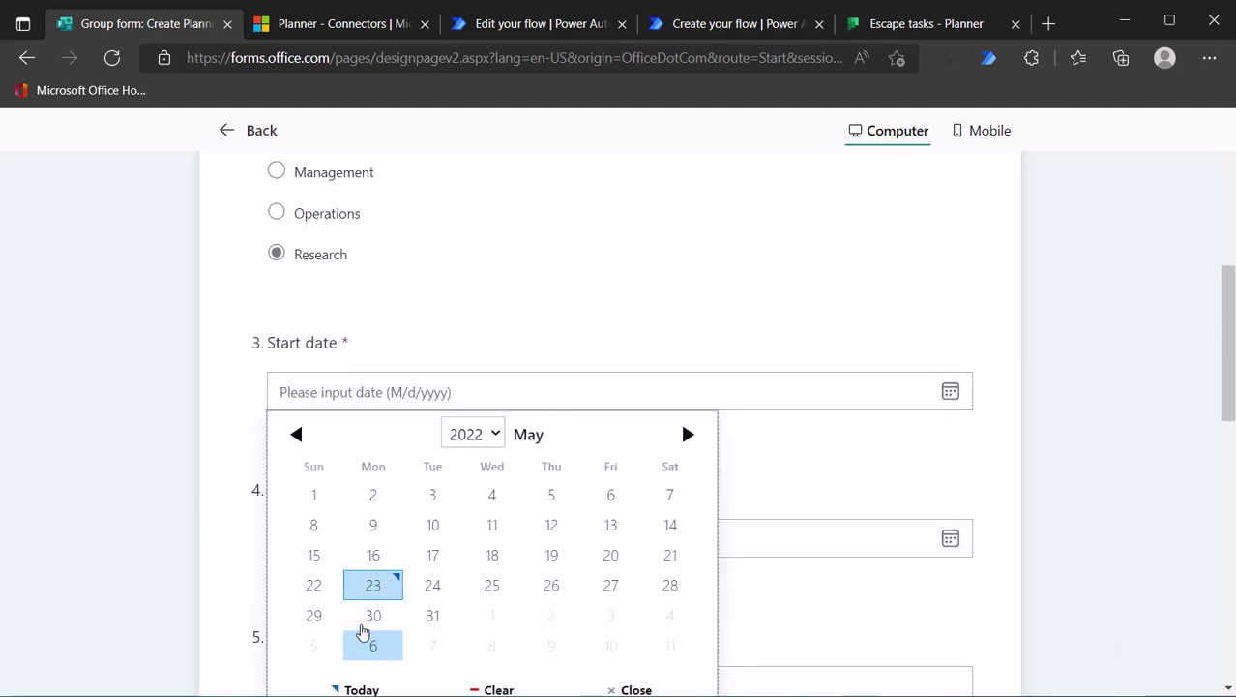
left_click(377, 617)
scroll(326, 497, "down", 2)
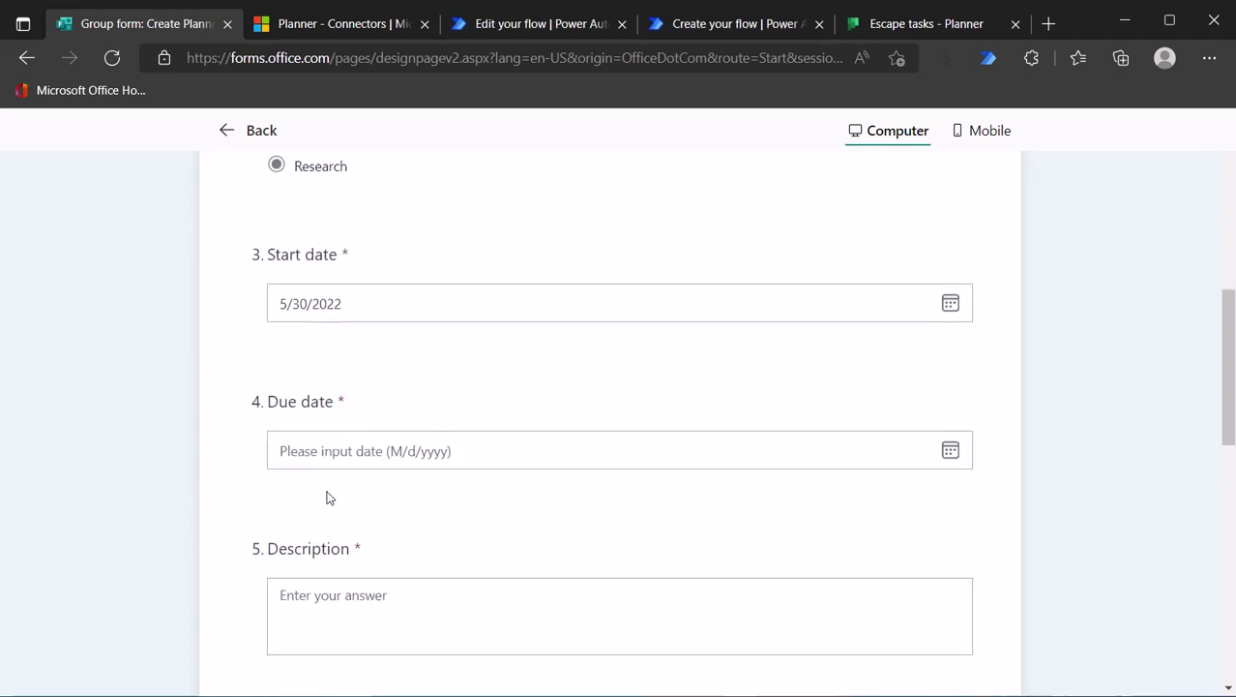
left_click(329, 392)
left_click(503, 614)
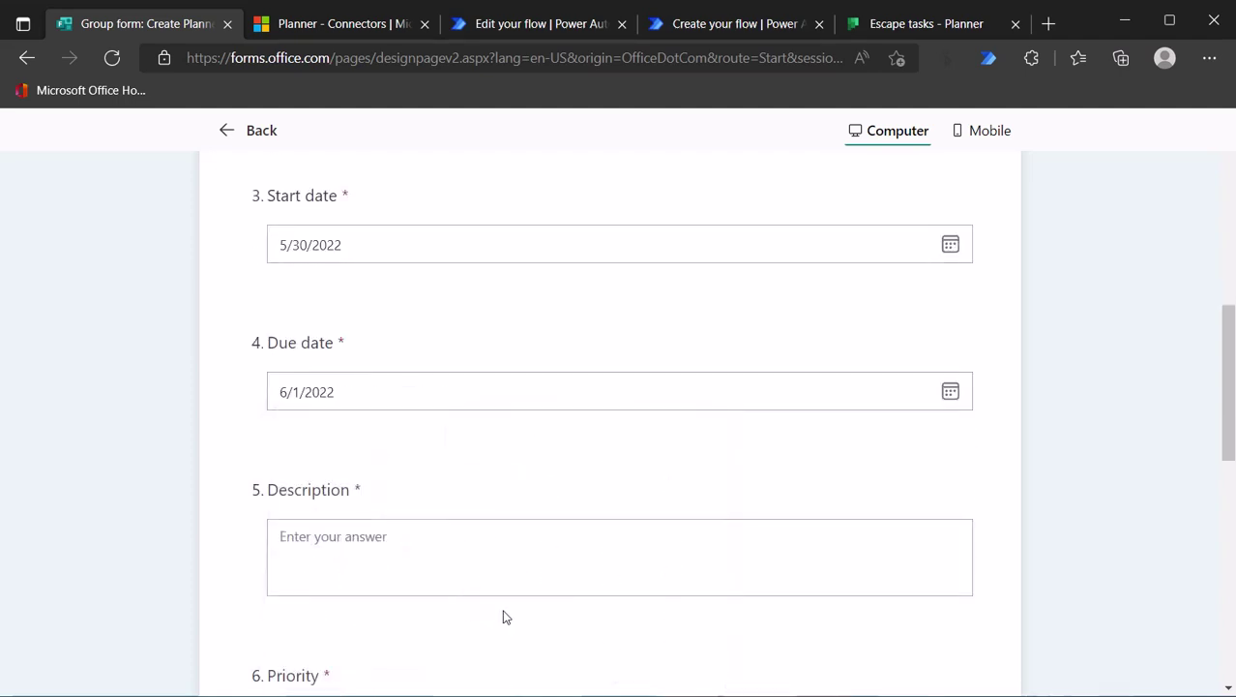
Enter the description "medium duty stuff", choose Medium priority and submit the form response
left_click(302, 539)
type("medium duty stuff")
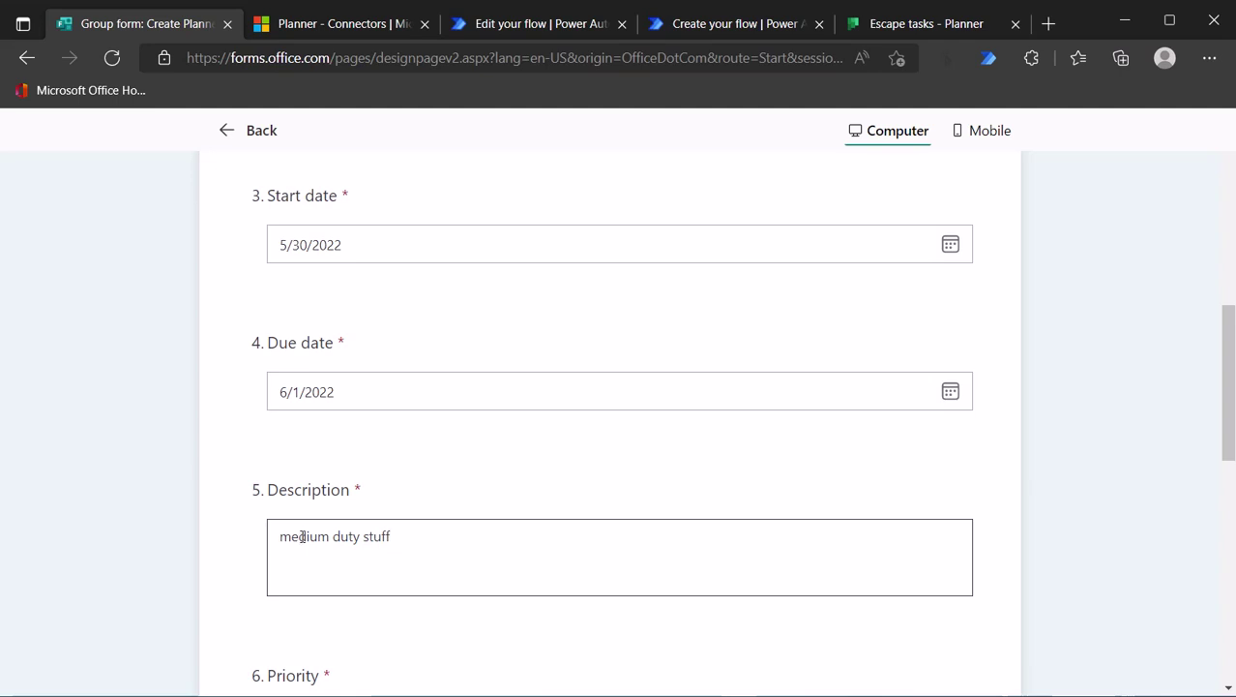
scroll(302, 539, "down", 3)
left_click(276, 449)
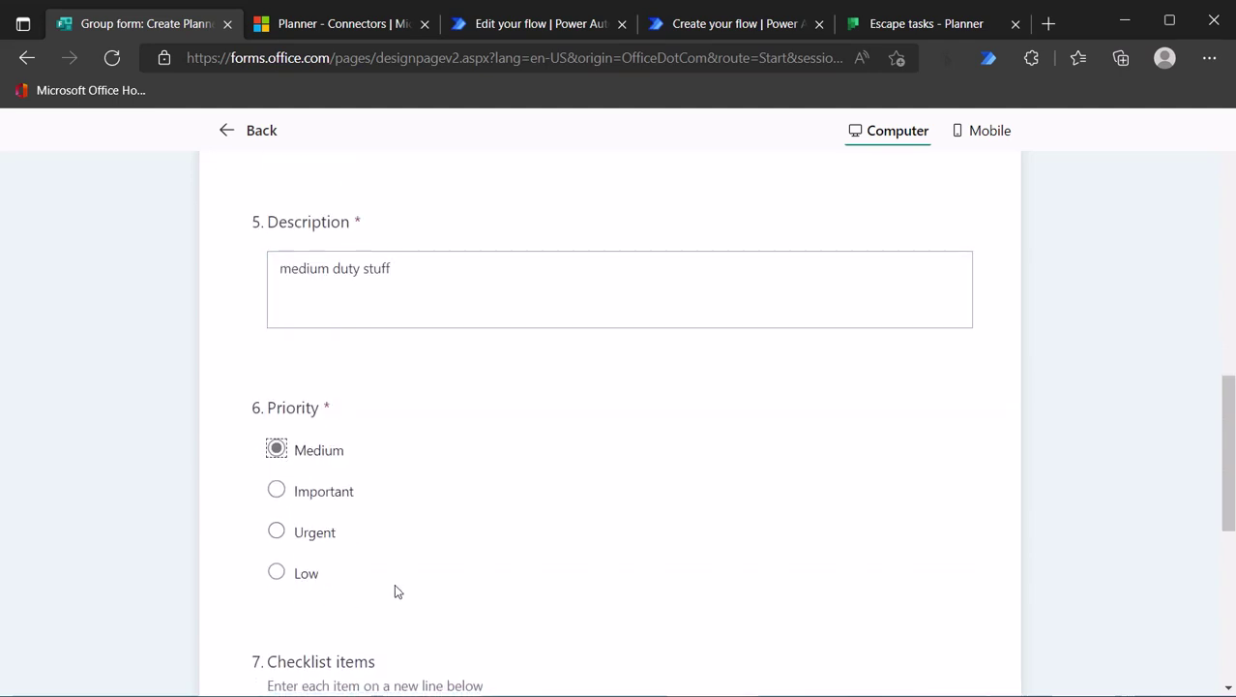
scroll(394, 591, "down", 5)
left_click(351, 533)
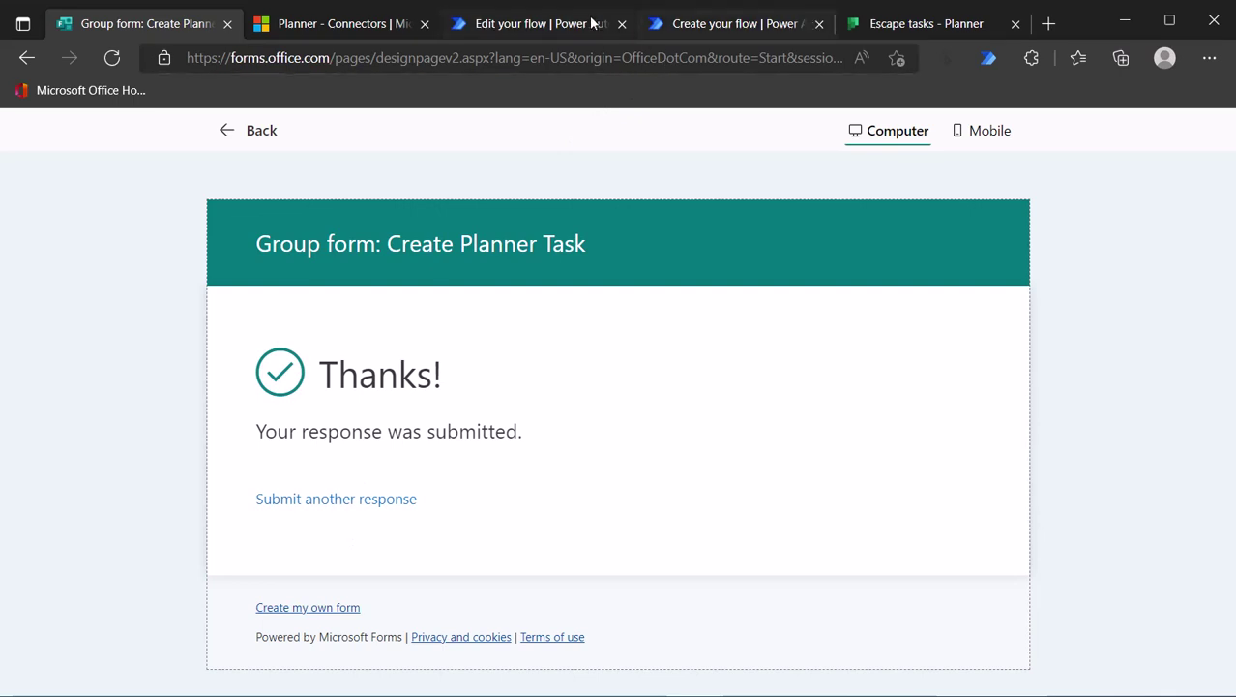
Switch to Planner, reload the Escape tasks board and check the Research bucket for the submitted medium priority task
left_click(859, 26)
left_click(114, 58)
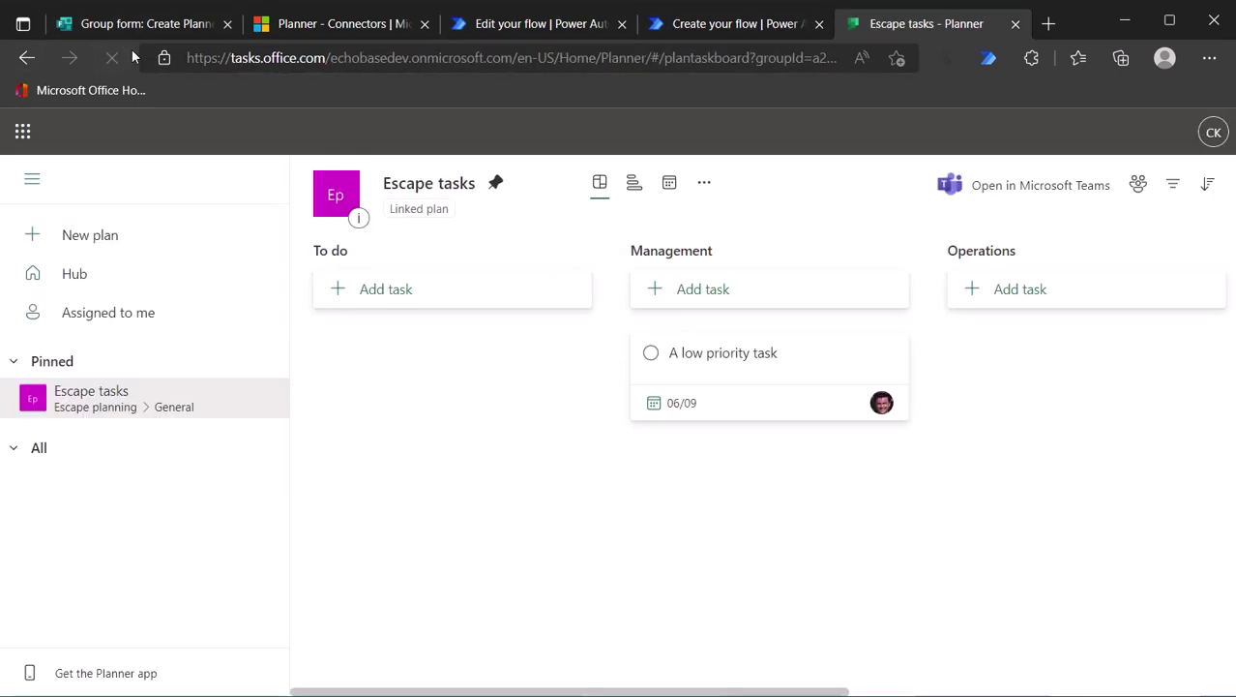
left_click(110, 57)
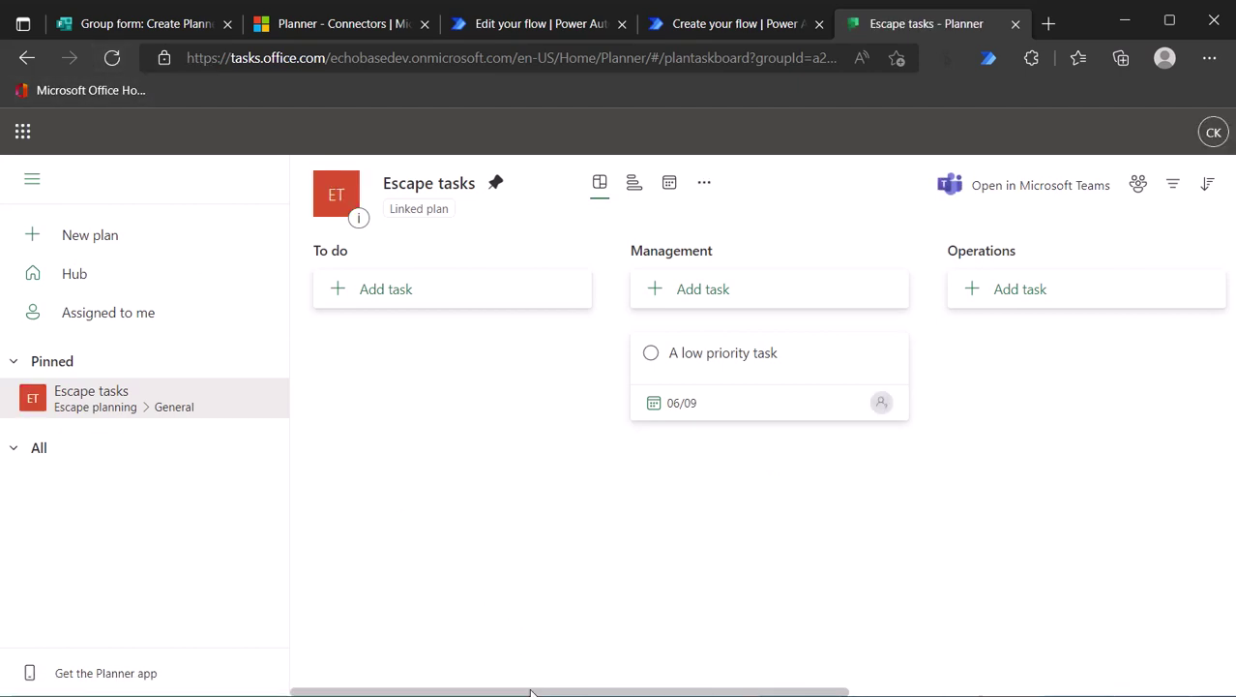
left_click_drag(530, 687, 795, 689)
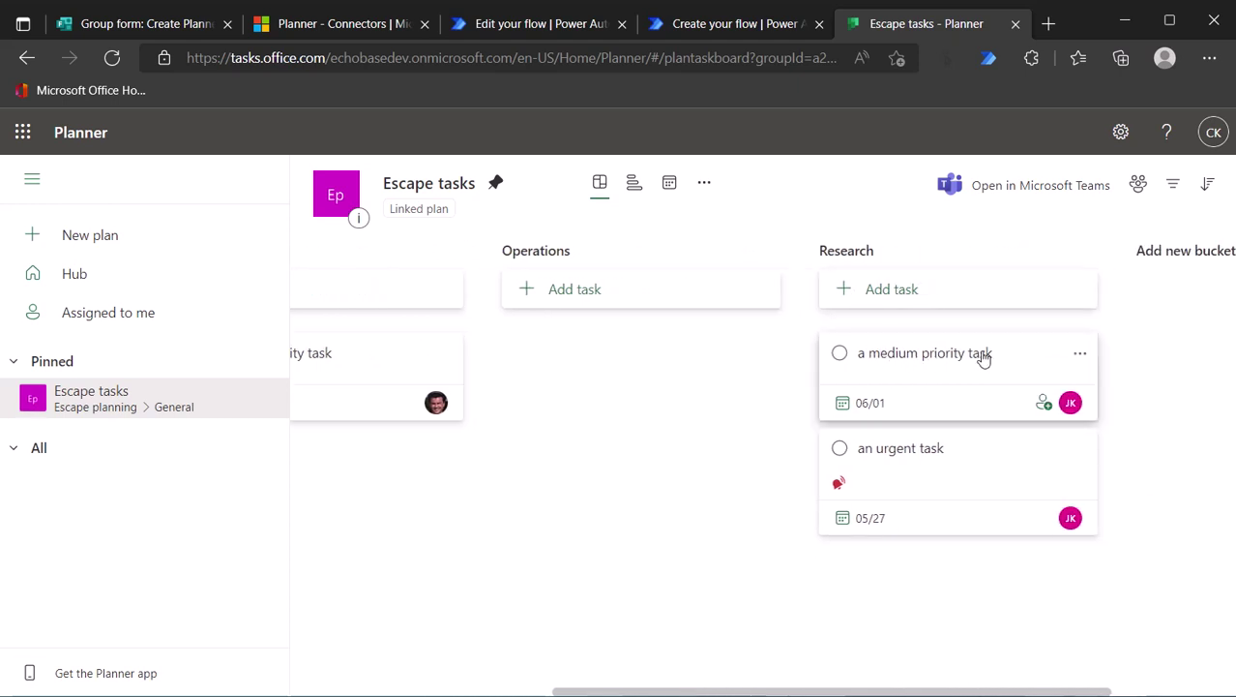
left_click(136, 23)
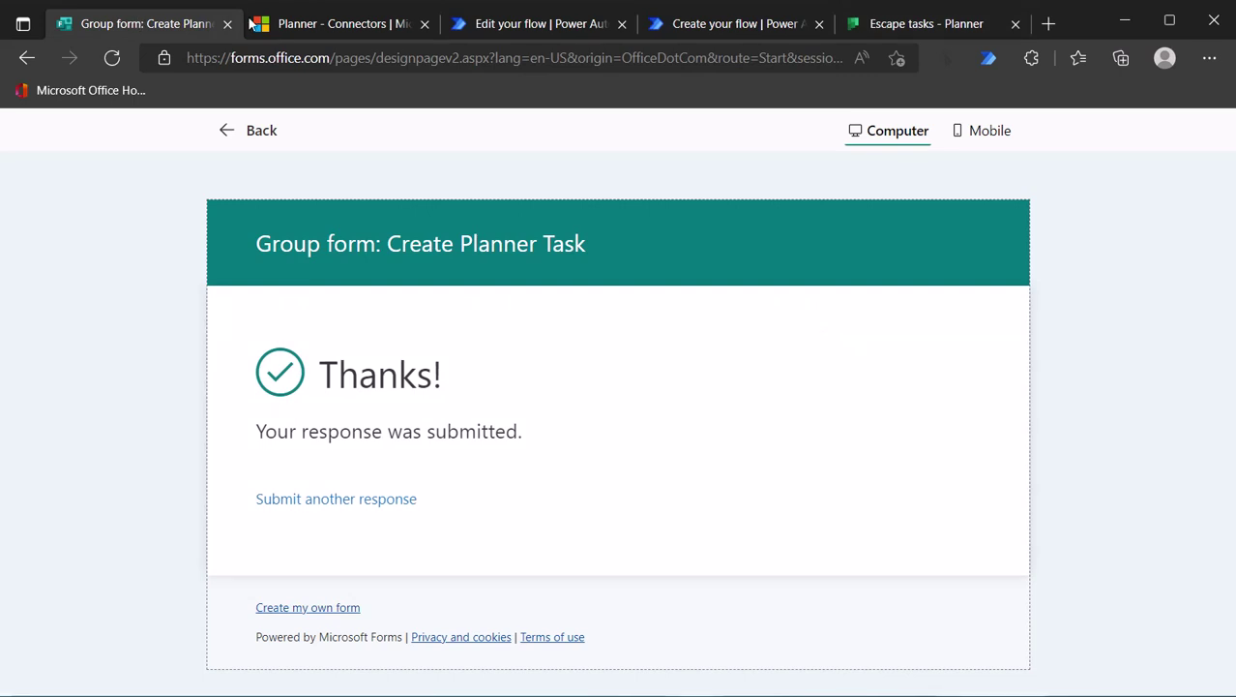
left_click(882, 21)
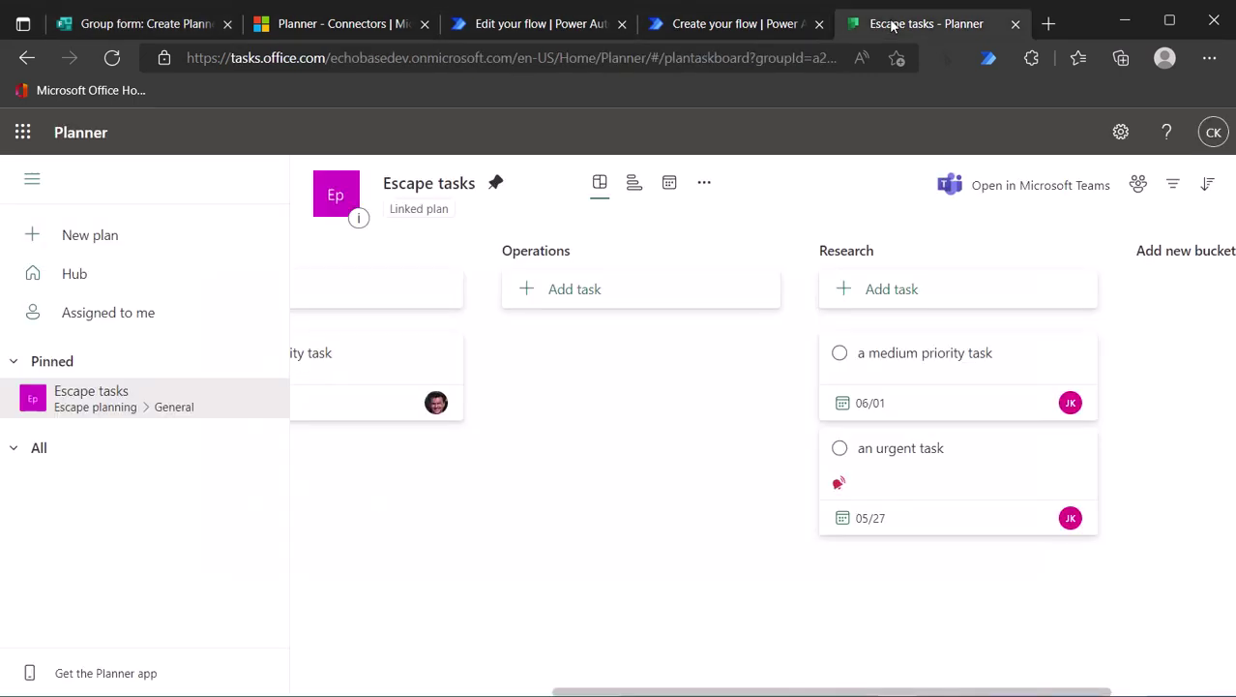
Switch to the Create Planner Task form and start another response named "an important task" in the Operations category
left_click(116, 23)
left_click(363, 497)
left_click(333, 560)
type("an ")
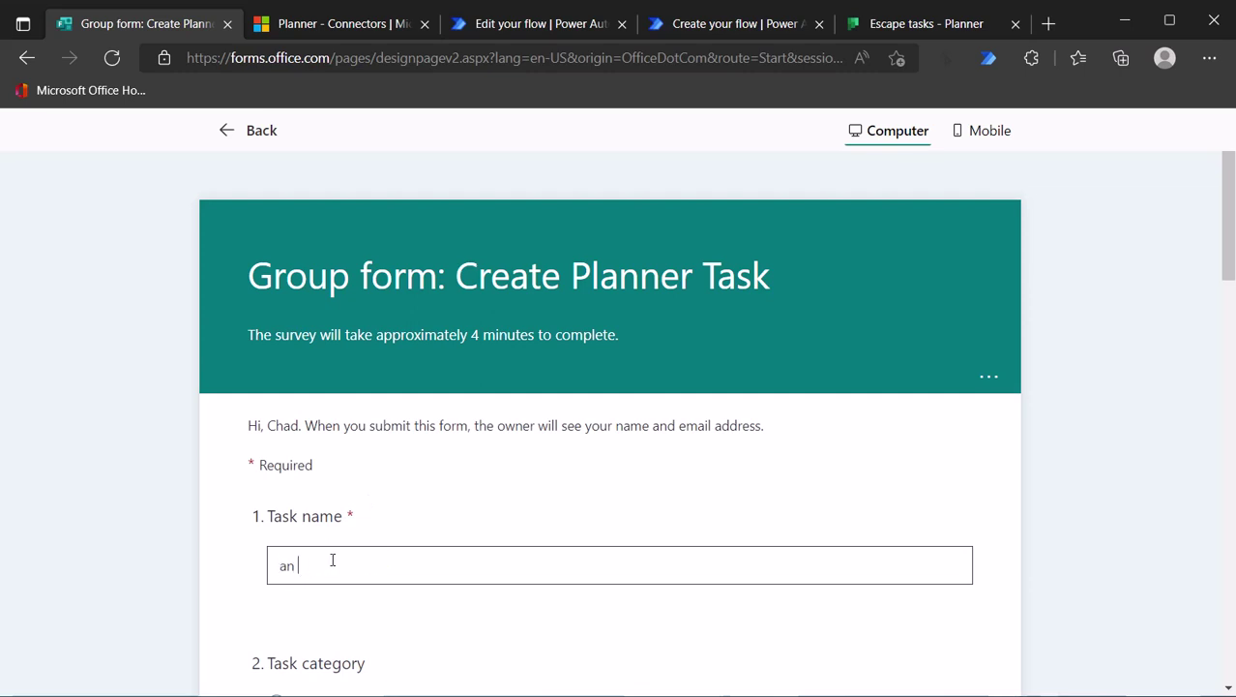
type("important task")
scroll(269, 557, "down", 3)
left_click(276, 481)
Set the form response's start date to 5/26/2022 and its due date to 5/31/2022
scroll(273, 494, "down", 3)
left_click(317, 411)
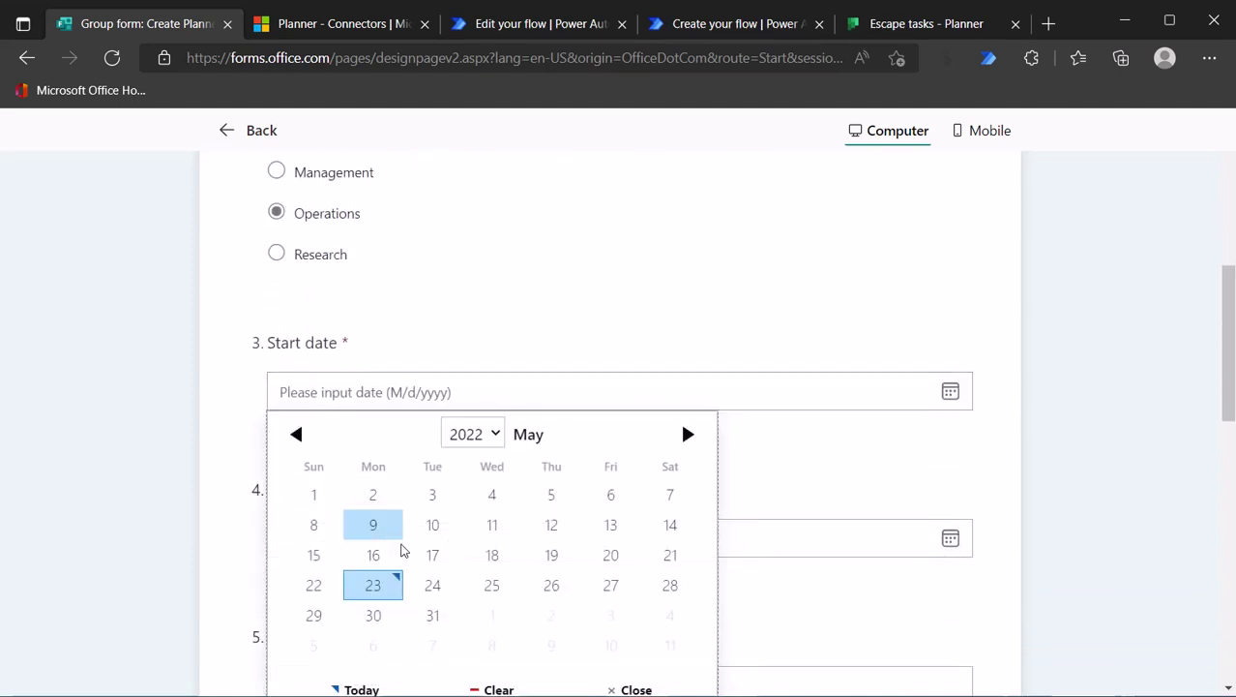
left_click(565, 601)
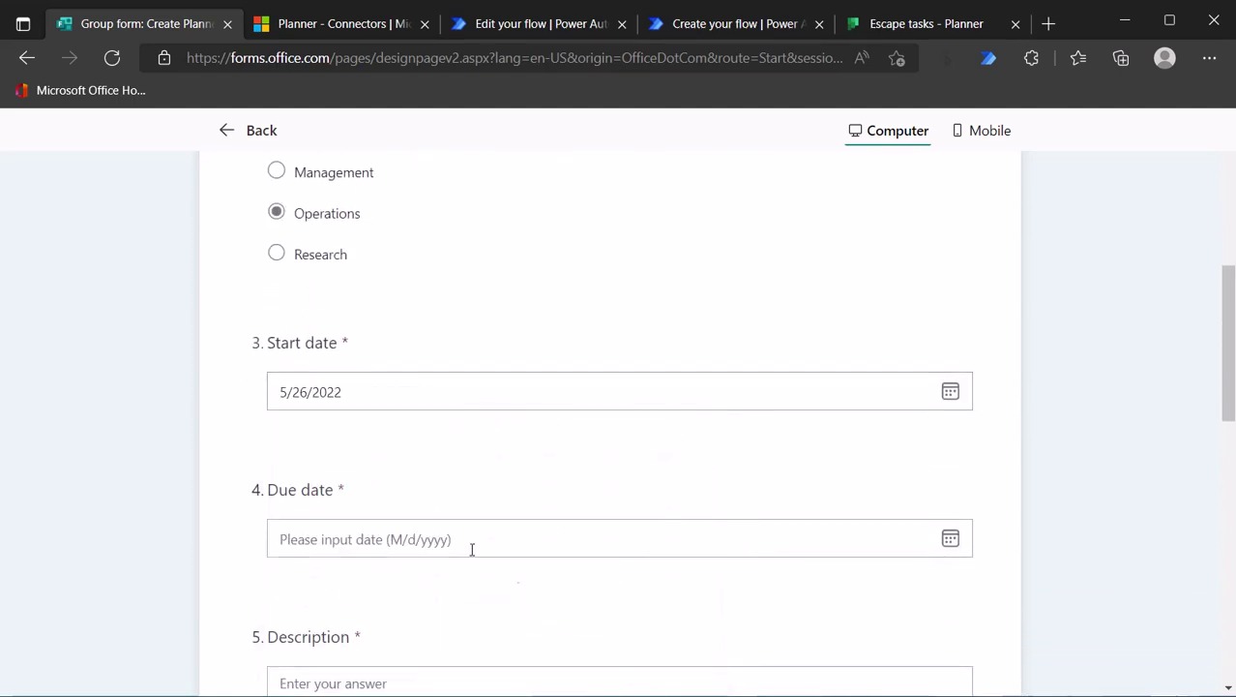
left_click(379, 538)
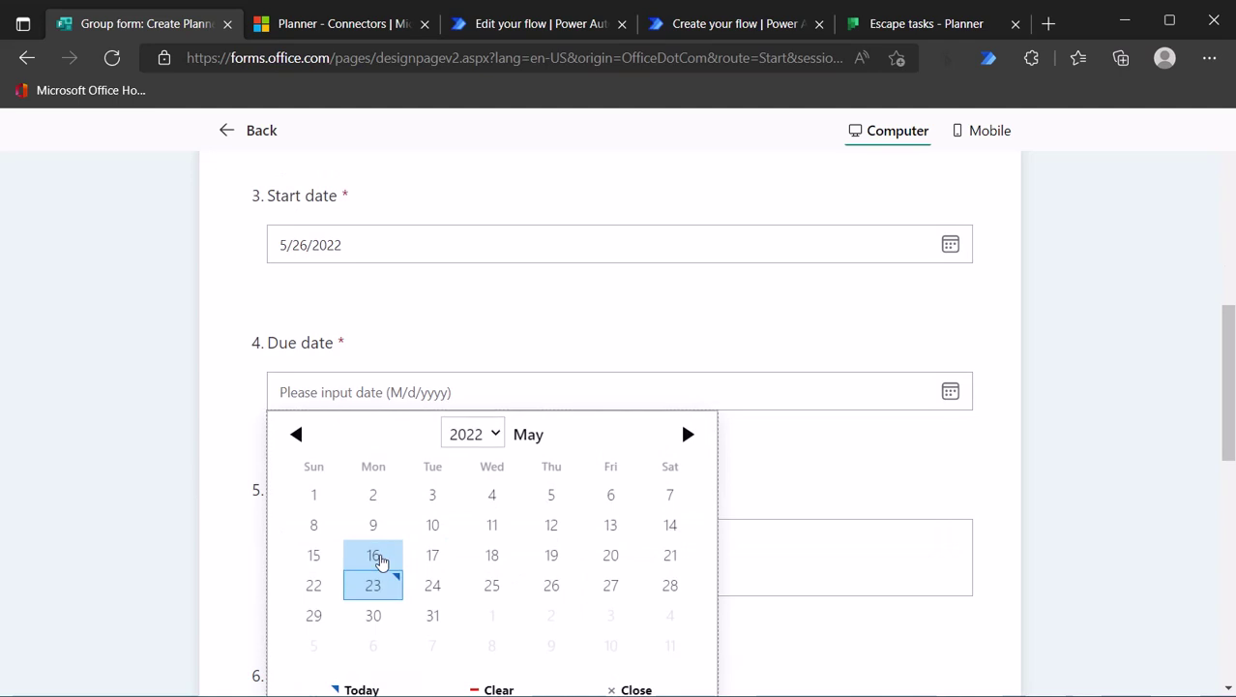
left_click(434, 617)
Enter the description "something kind of important", choose Important priority and submit the form response
left_click(355, 561)
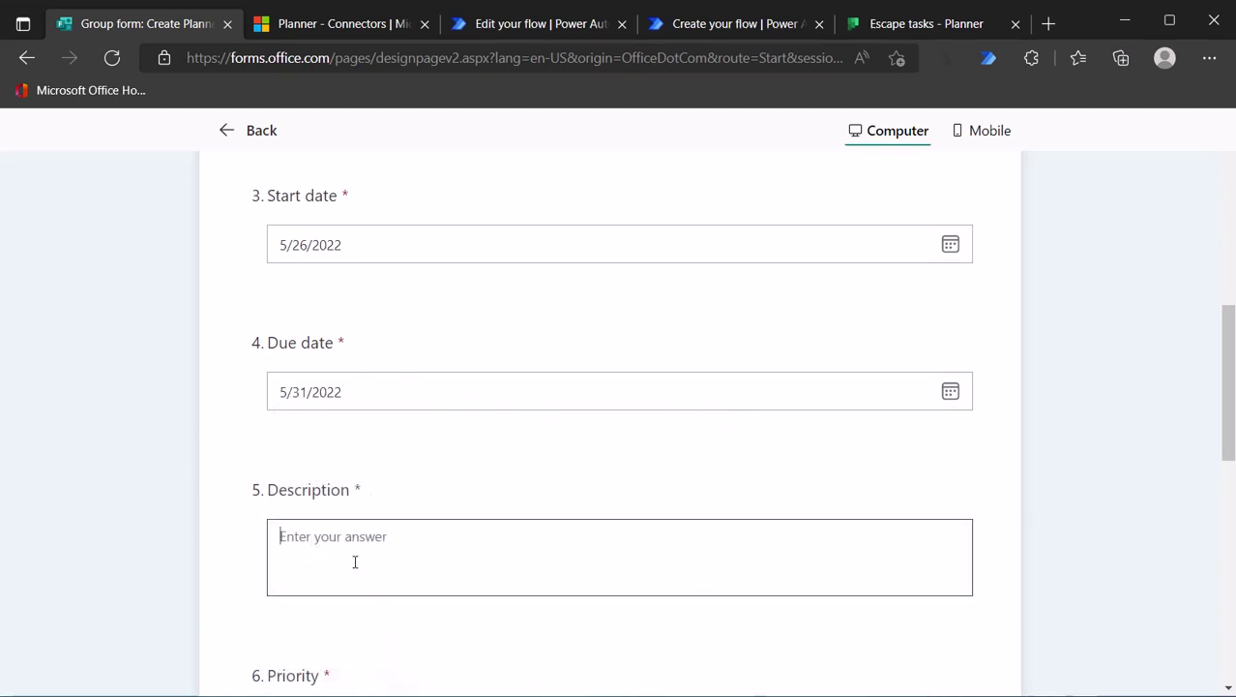
type("something")
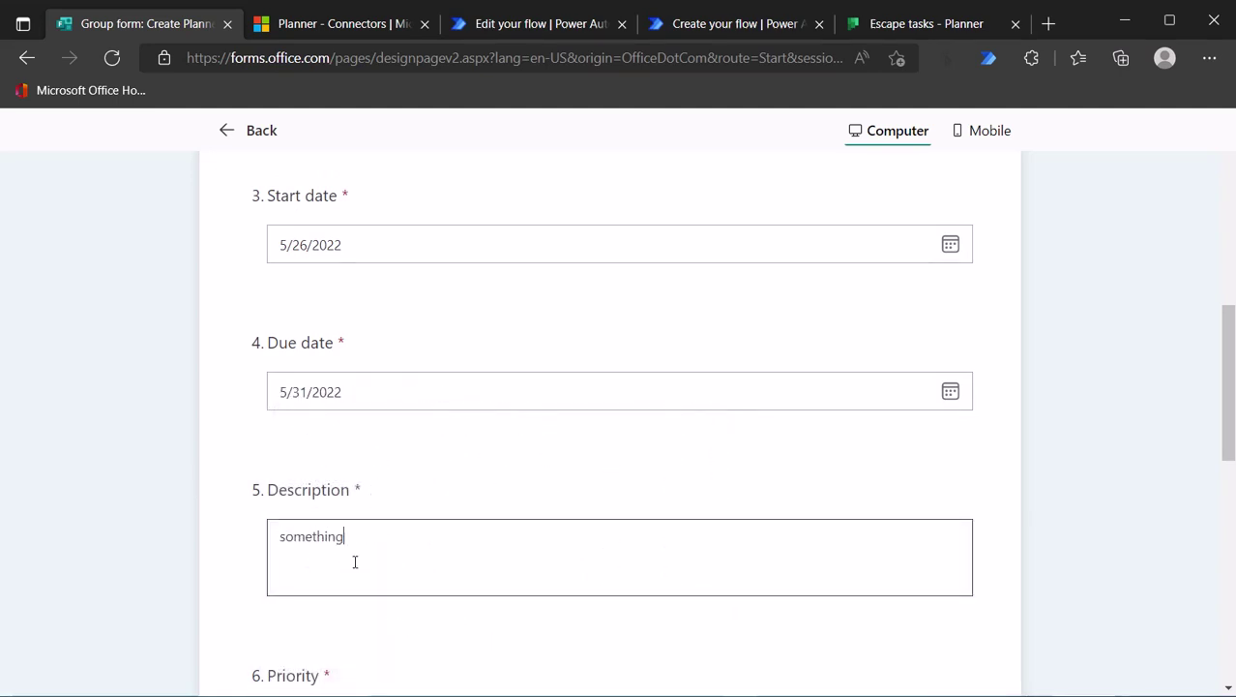
type(" kind of important")
scroll(355, 561, "down", 1)
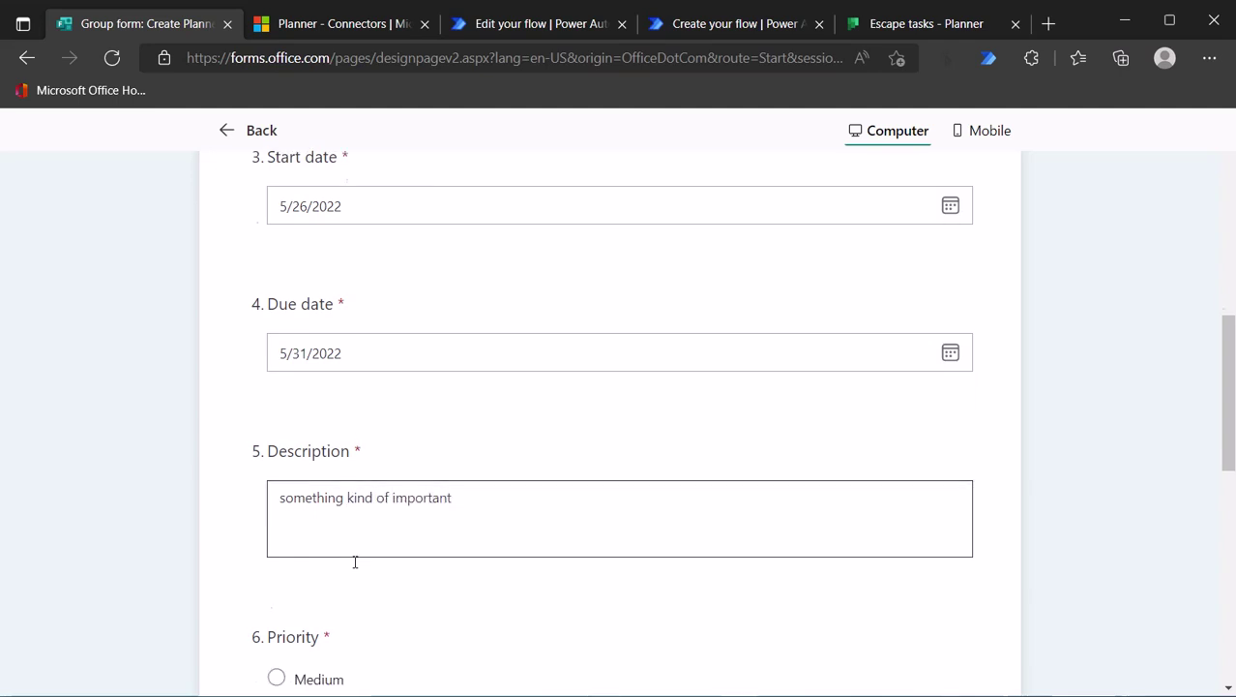
scroll(355, 561, "down", 2)
left_click(276, 493)
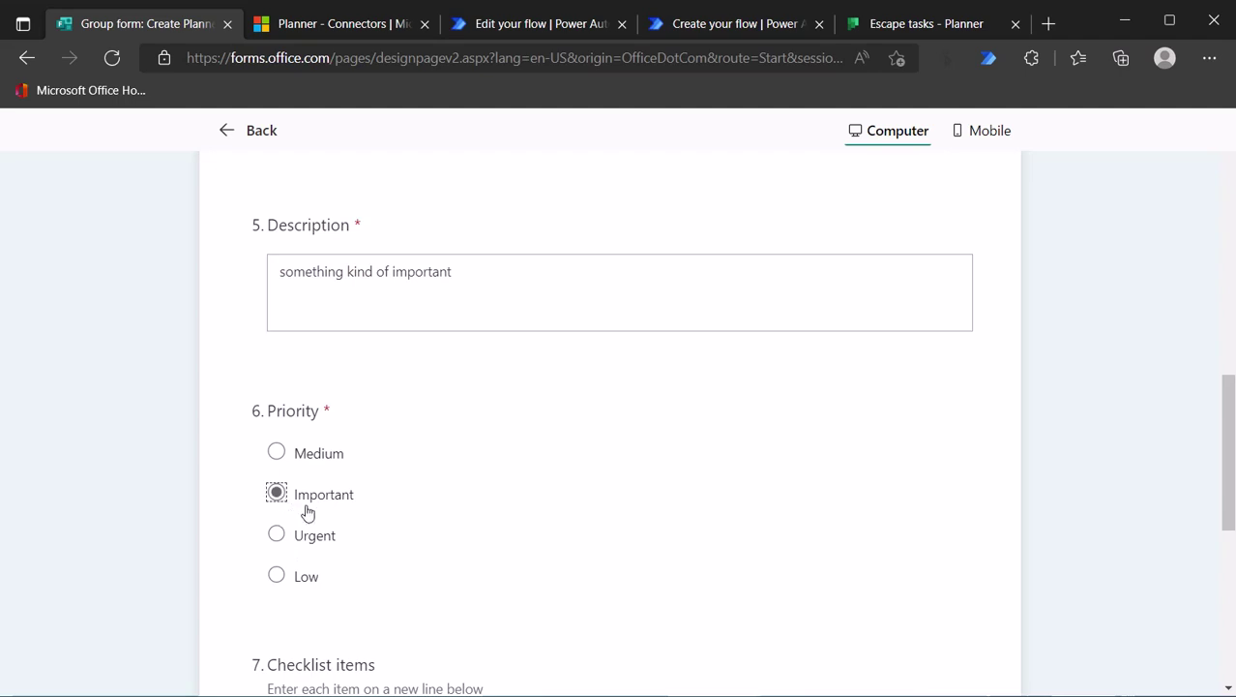
scroll(306, 513, "down", 5)
left_click(310, 527)
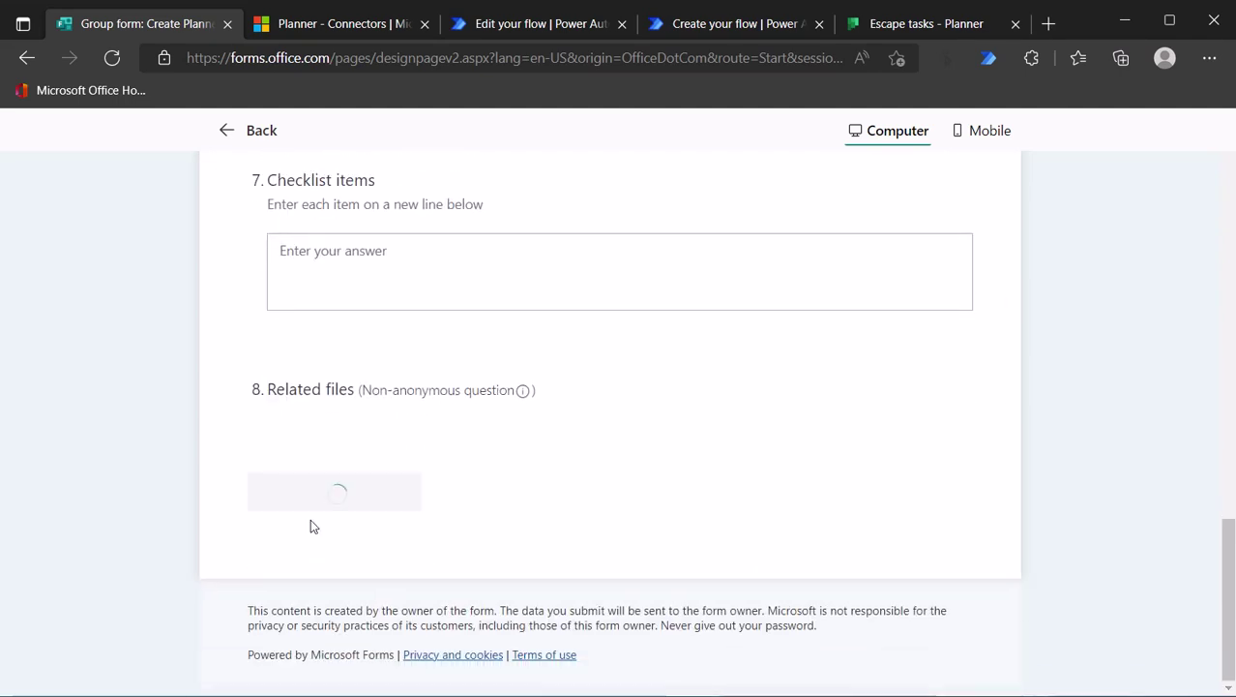
Switch to Planner and reload the Escape tasks board to check the Operations bucket for the submitted important task
left_click(910, 27)
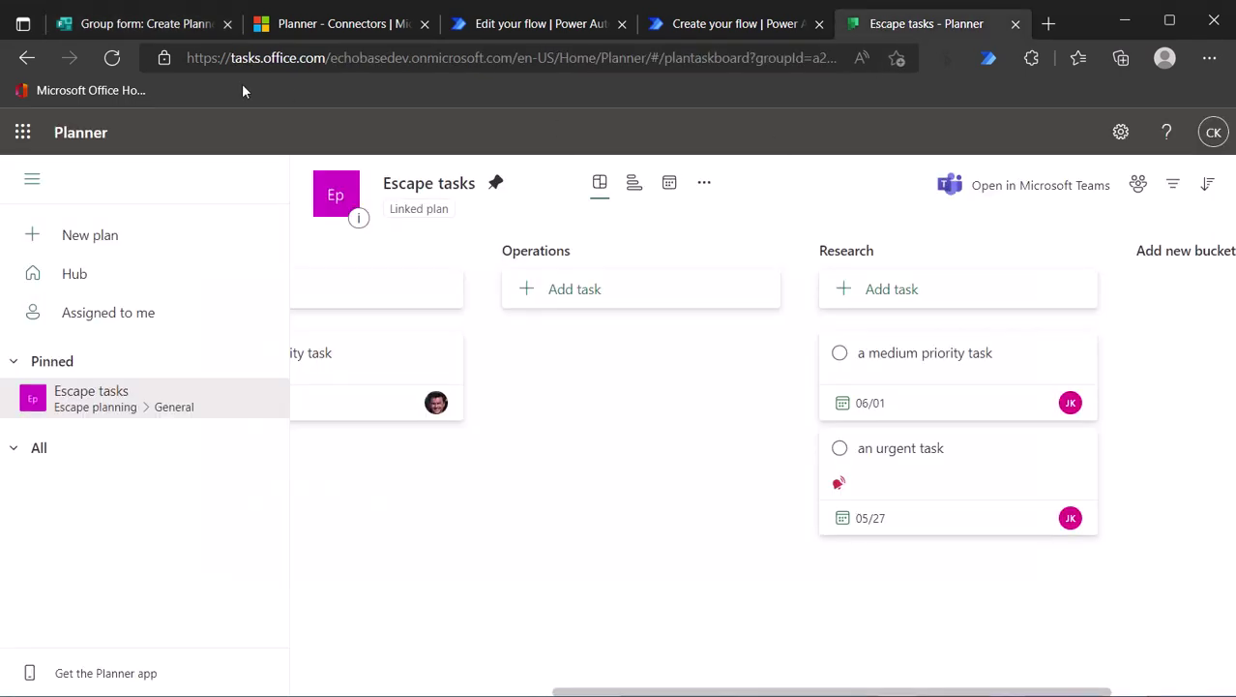
left_click(113, 57)
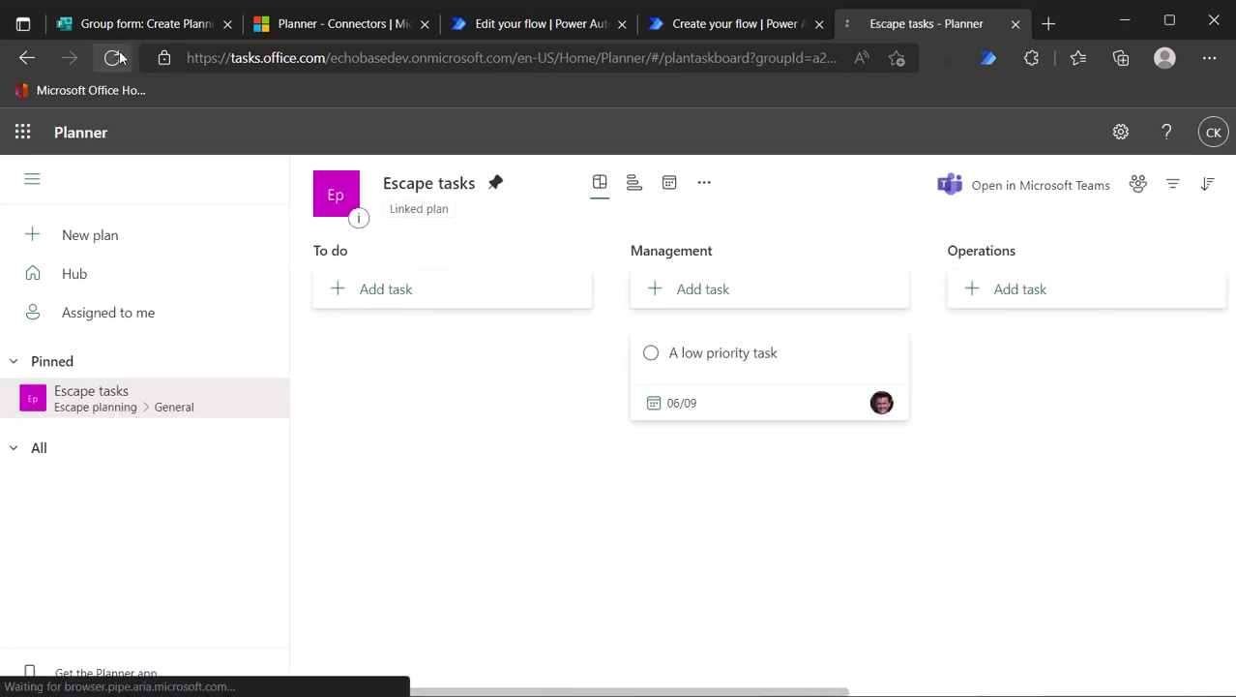
left_click(116, 57)
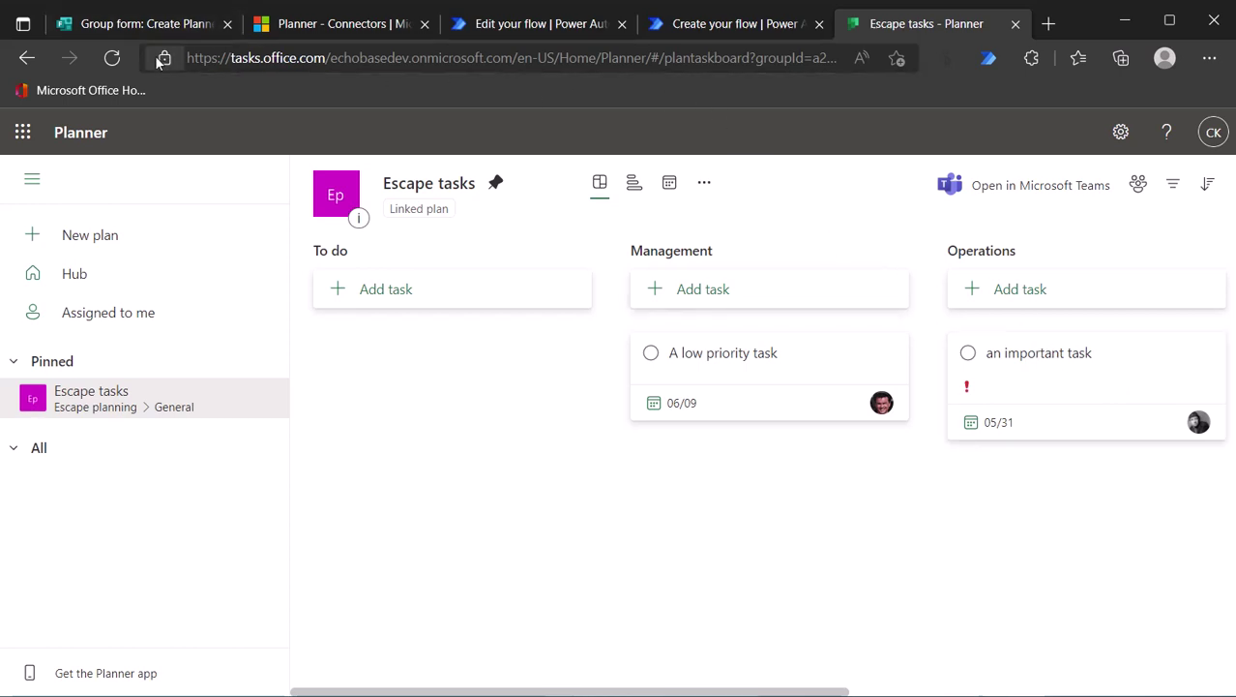
Switch to the Group form planner task creation flow in Power Automate and review the priority Switch cases above Create a task
left_click(146, 24)
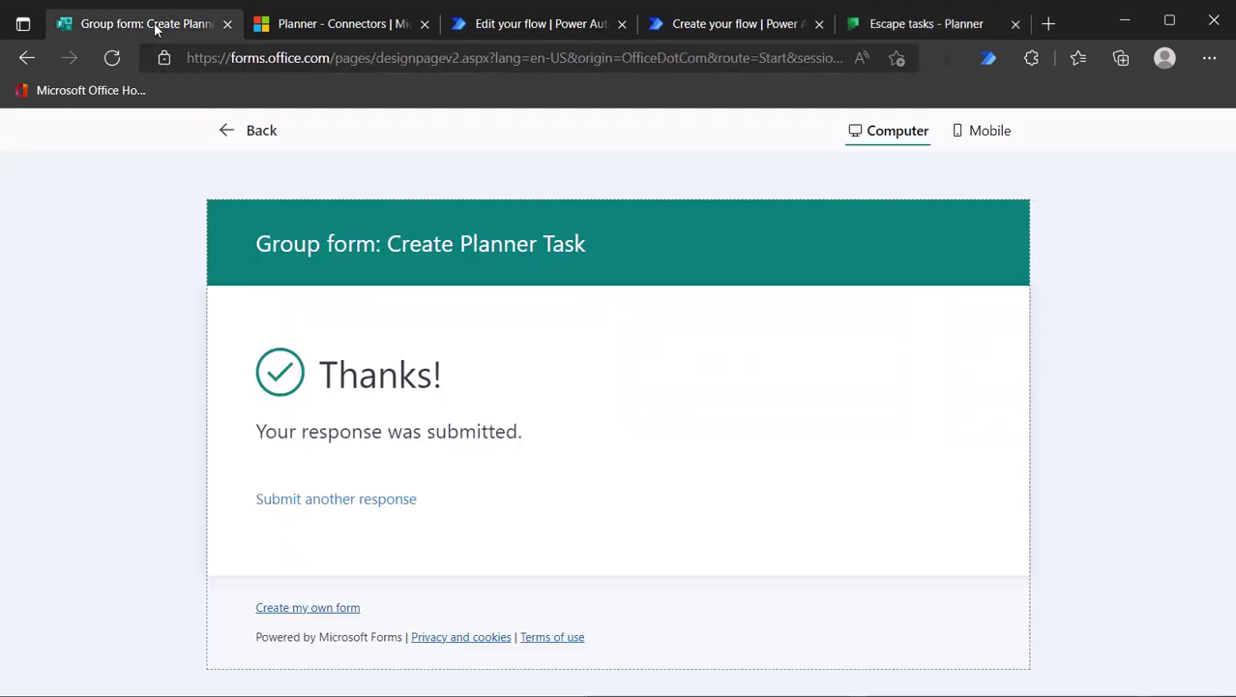
left_click(493, 27)
scroll(811, 537, "up", 3)
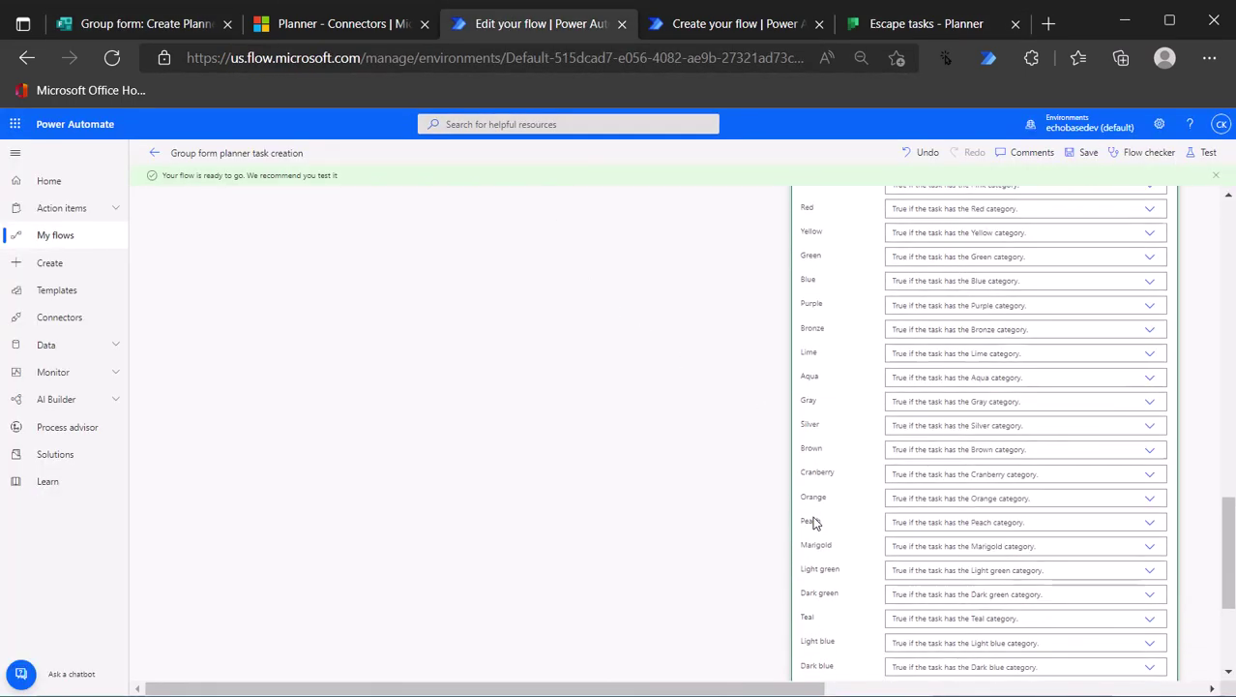
scroll(812, 522, "up", 5)
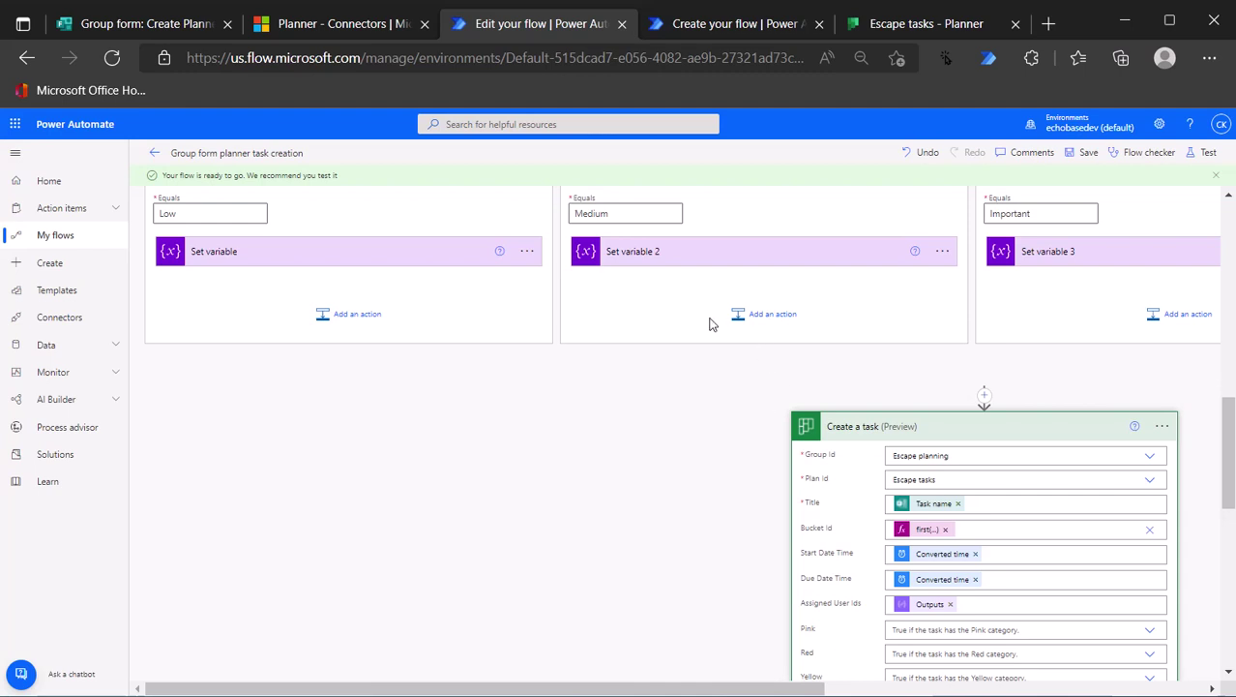
scroll(712, 323, "up", 2)
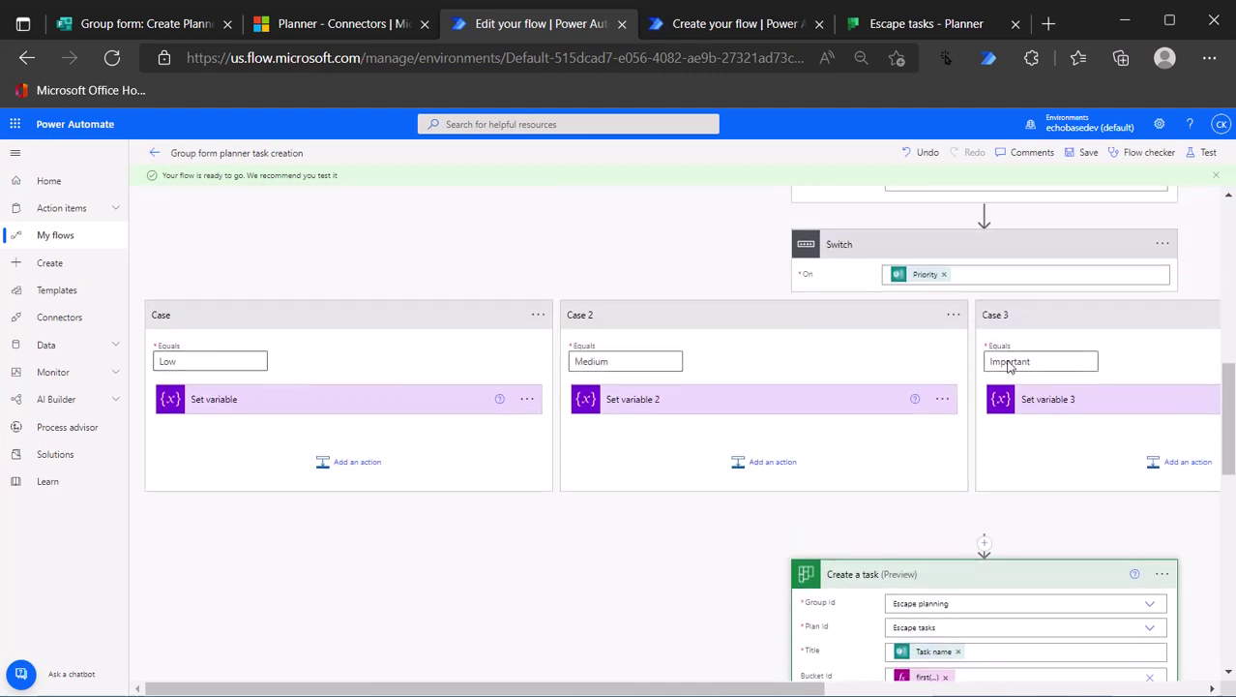